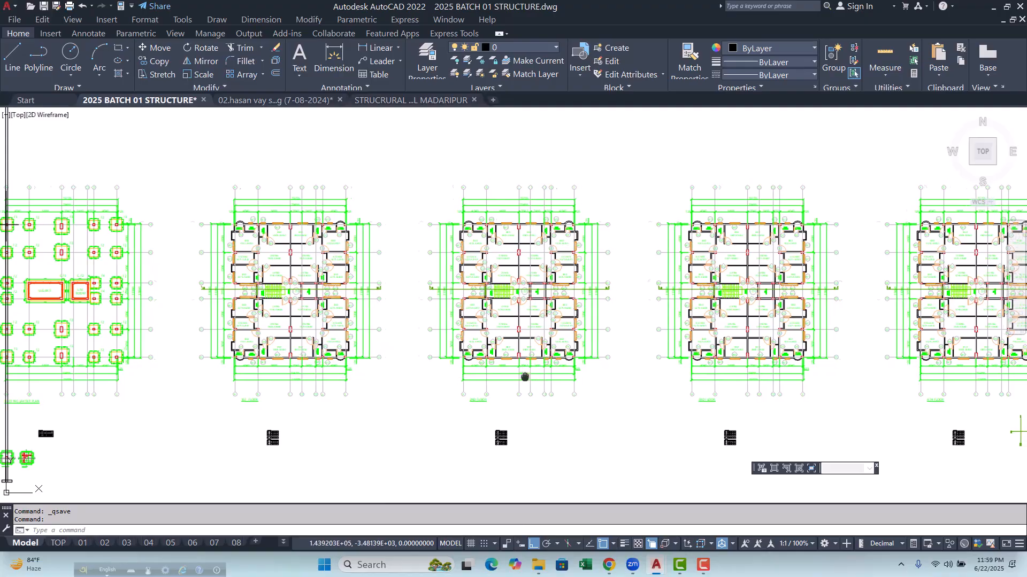
scroll(363, 354, down, 2)
mouse_move(547, 364)
middle_down()
mouse_move(277, 344)
mouse_move(512, 354)
middle_up()
scroll(512, 355, down, 3)
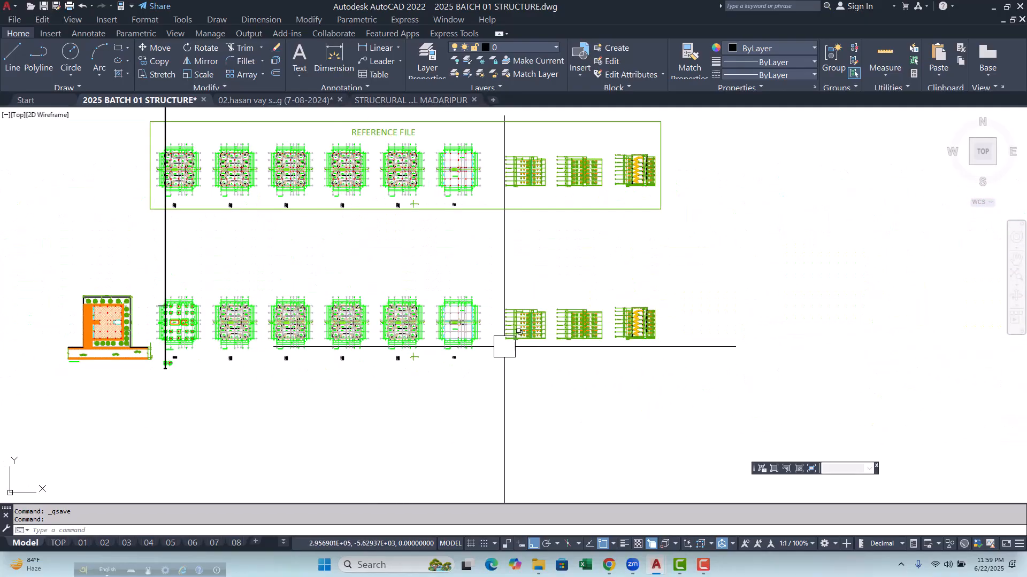
scroll(176, 277, up, 4)
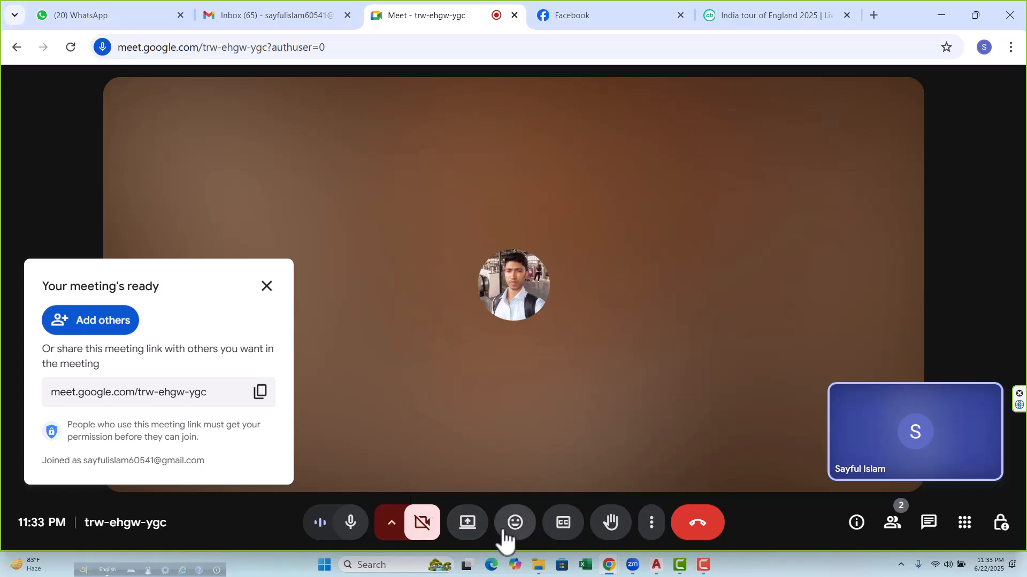
Step: Present the entire screen in the Google Meet call, minimise the browser to return to AutoCAD, and hide the sharing notice
click(470, 533)
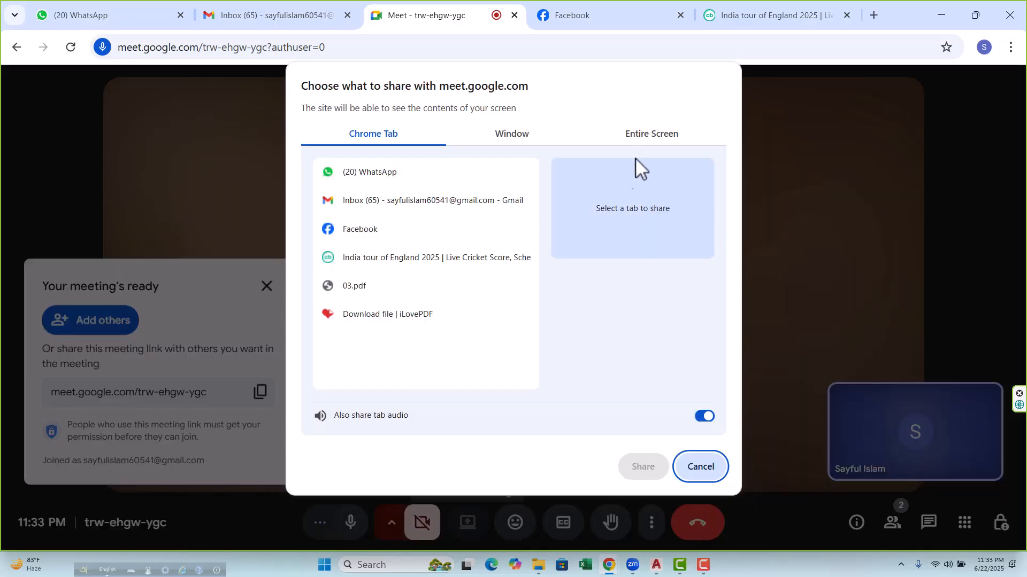
click(648, 140)
click(415, 256)
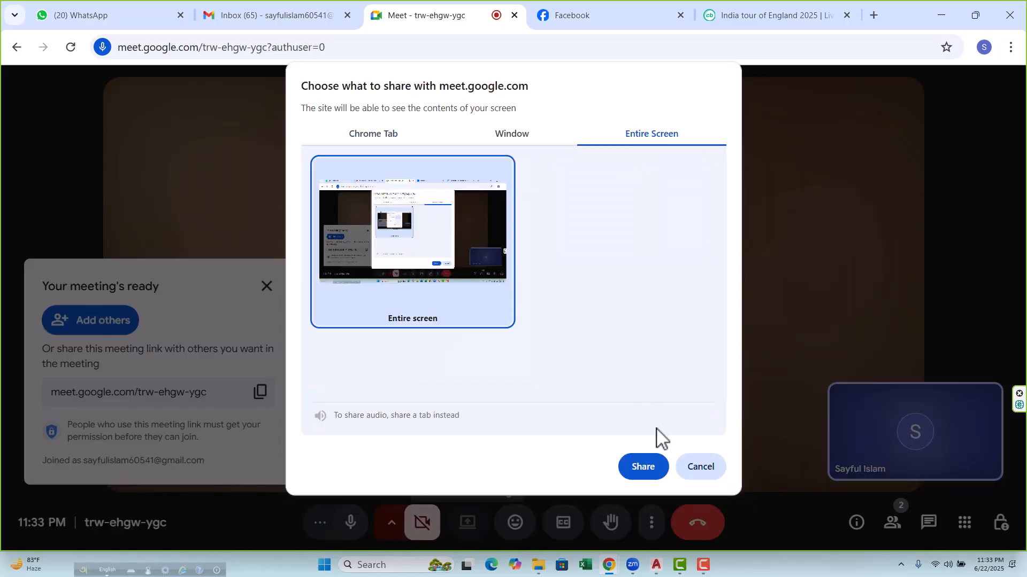
click(643, 470)
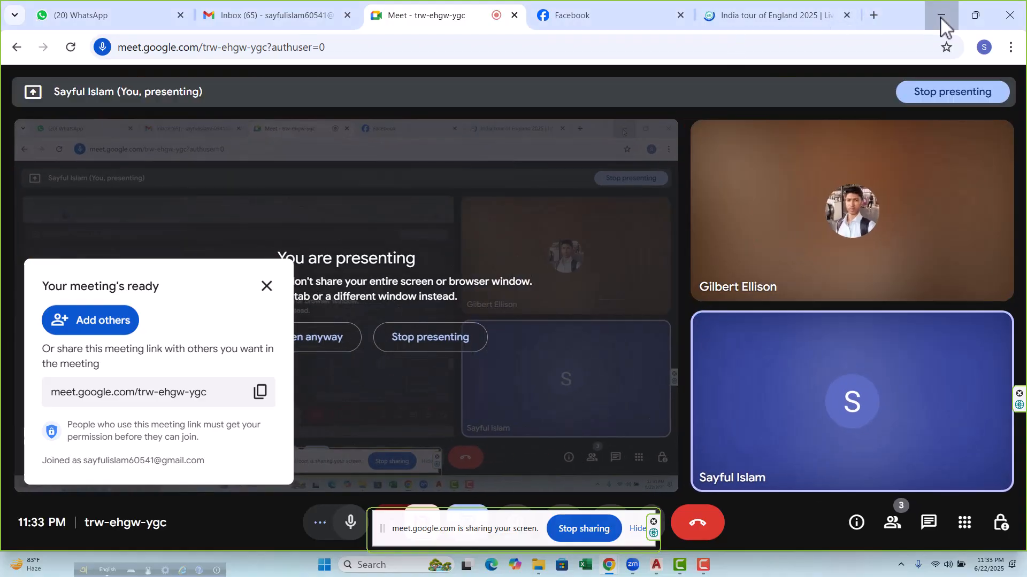
click(940, 16)
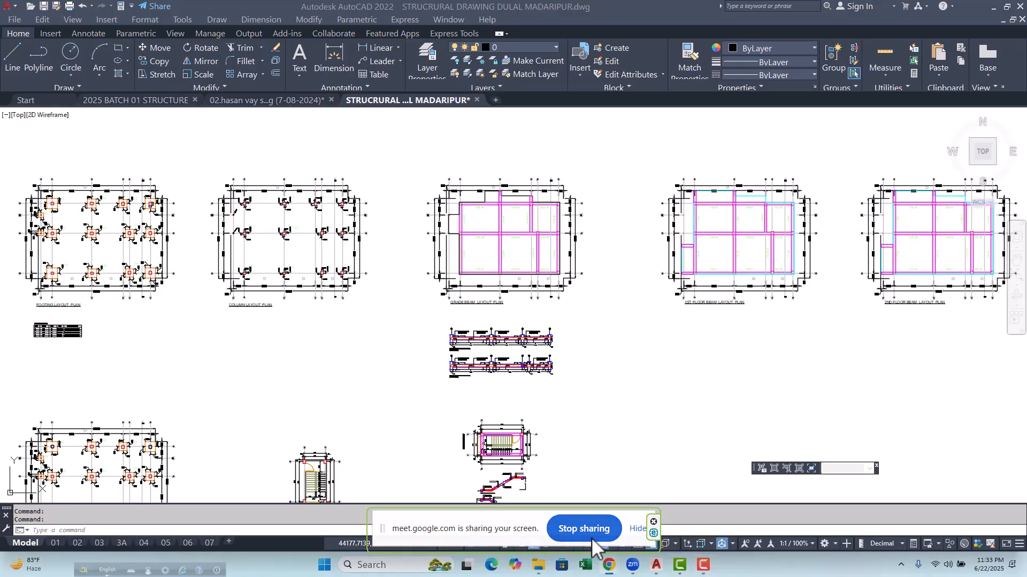
click(638, 529)
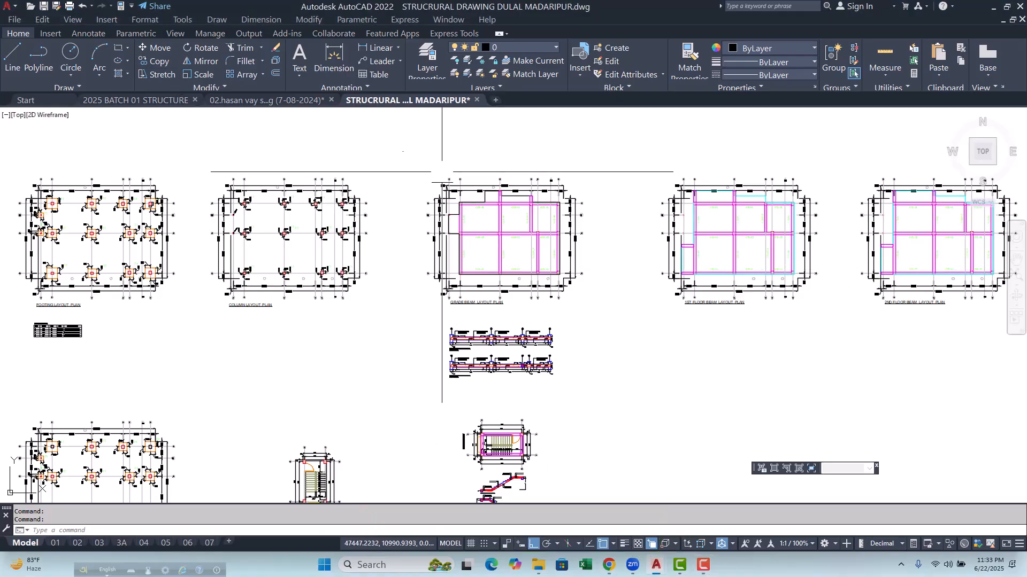
Step: Examine the column layout plan and the grade beam layout plan with the beam long sections below it
scroll(257, 326, up, 5)
middle_drag(271, 329, 243, 351)
scroll(242, 352, down, 6)
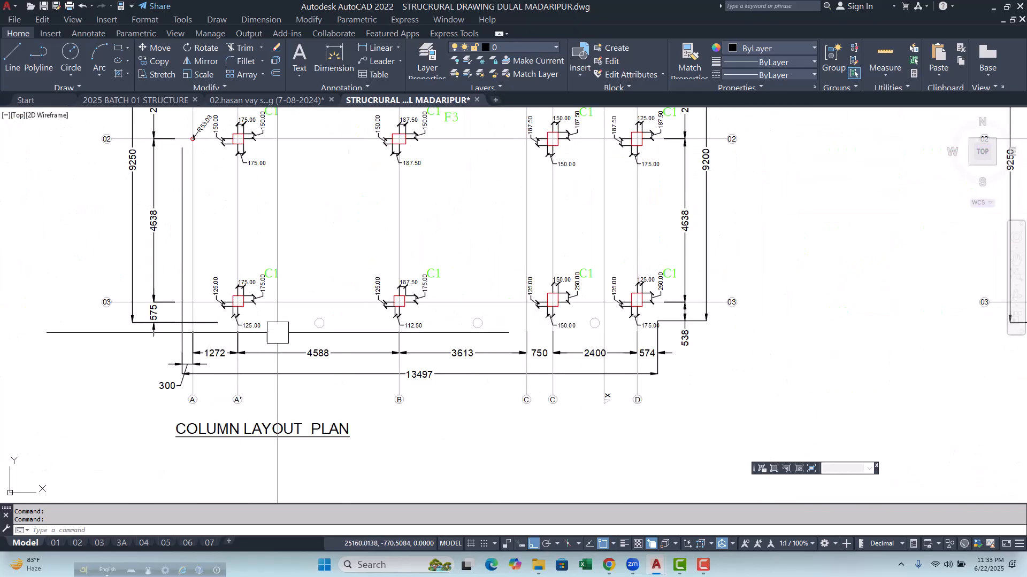
scroll(510, 379, up, 2)
mouse_move(510, 379)
middle_down()
mouse_move(428, 355)
mouse_move(446, 348)
mouse_move(333, 342)
middle_up()
scroll(431, 355, up, 2)
scroll(333, 342, down, 2)
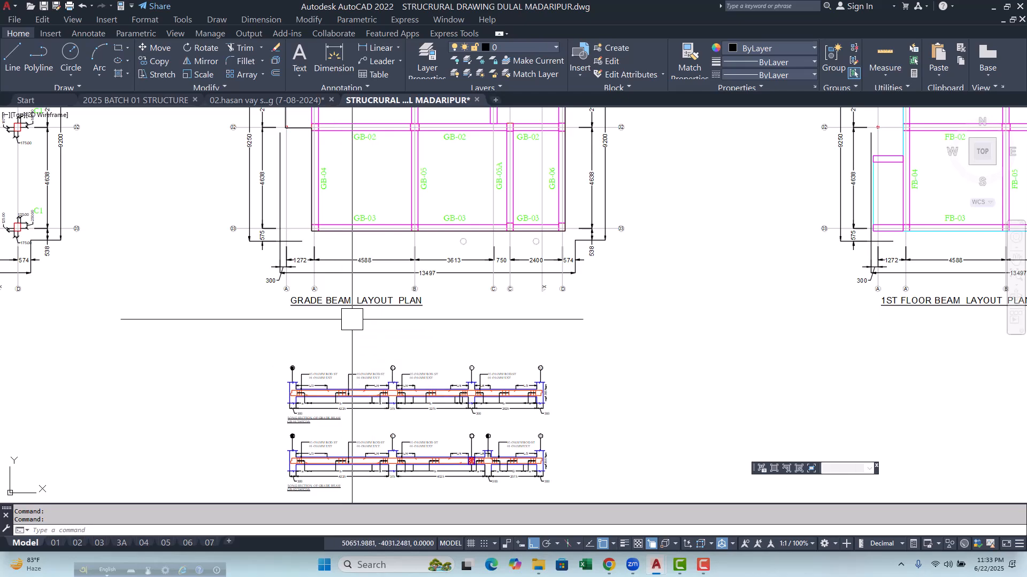
scroll(354, 314, down, 3)
scroll(358, 315, up, 1)
Step: Look through the row of floor beam layout plans from the 1st floor to the roof
middle_drag(559, 314, 295, 315)
middle_drag(633, 325, 222, 312)
scroll(251, 313, down, 3)
middle_drag(540, 326, 448, 326)
middle_drag(355, 311, 488, 306)
scroll(156, 291, up, 2)
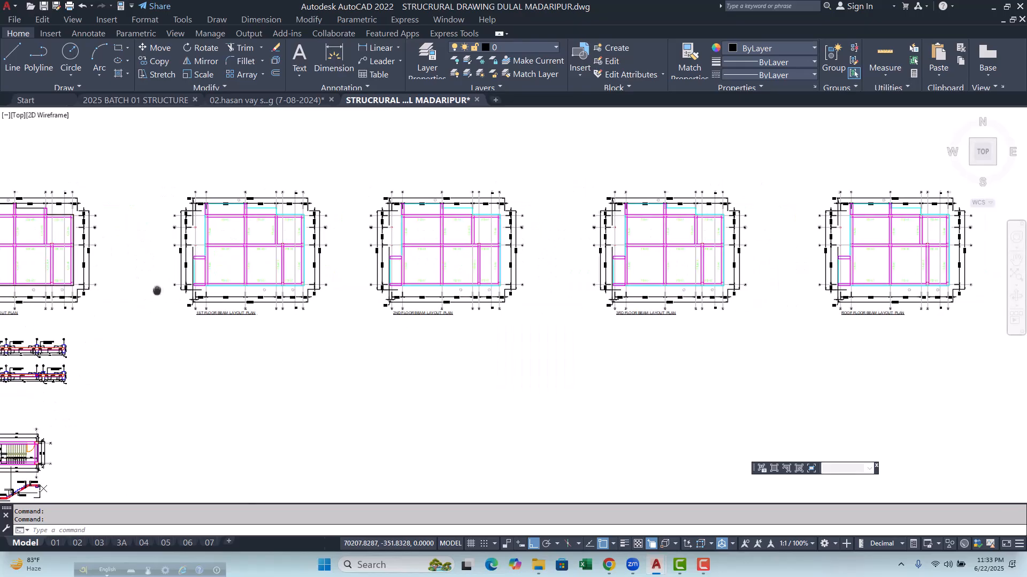
middle_drag(156, 291, 324, 289)
middle_drag(406, 293, 385, 291)
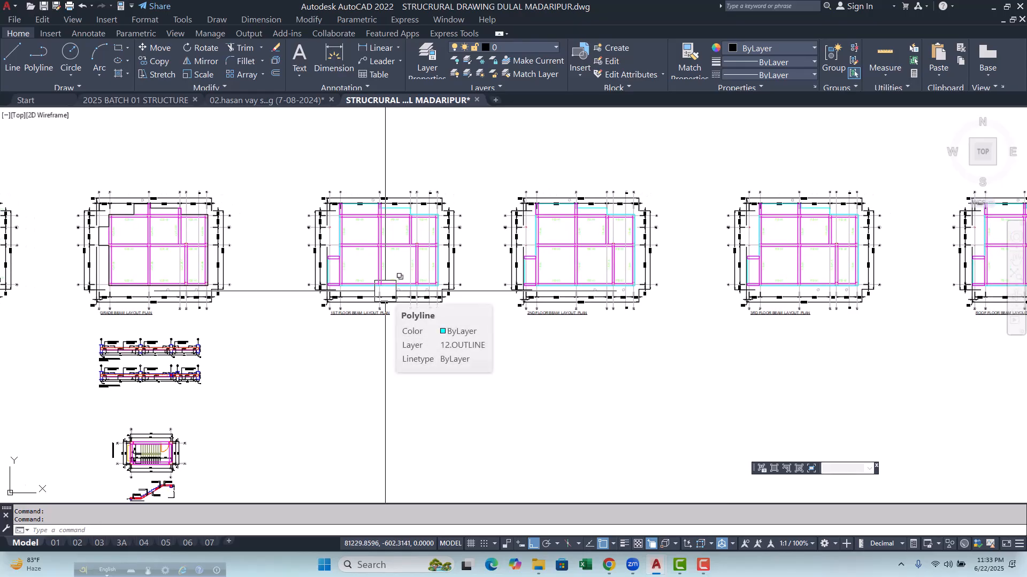
middle_drag(299, 300, 538, 278)
scroll(539, 278, down, 2)
Step: Inspect the C1 columns and their offset dimensions in the column layout plan, then survey the neighbouring beam plans
scroll(288, 273, up, 4)
scroll(290, 271, up, 5)
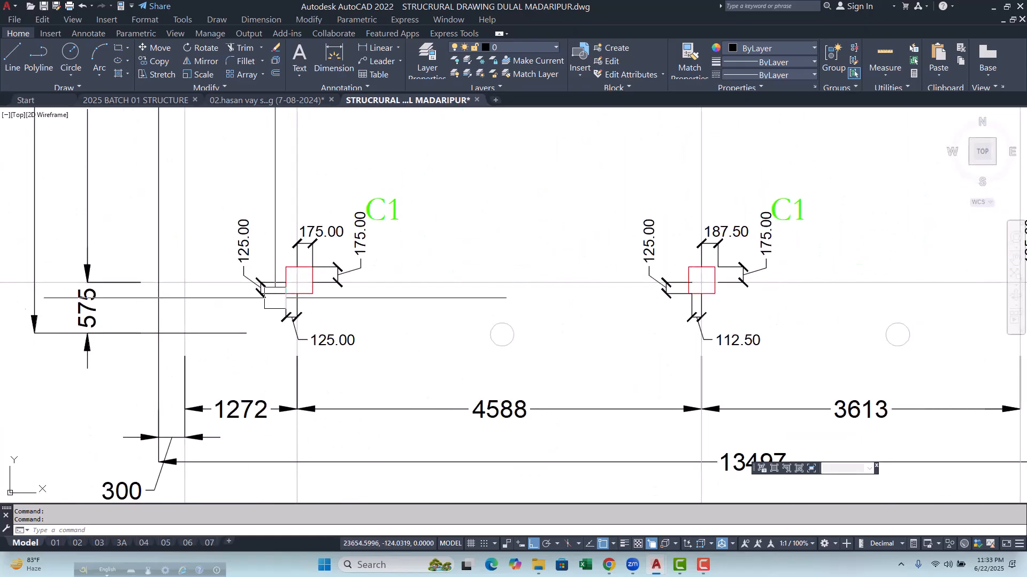
scroll(292, 297, down, 2)
middle_drag(433, 309, 245, 296)
scroll(246, 296, down, 2)
middle_drag(632, 300, 455, 298)
scroll(361, 270, down, 1)
middle_drag(674, 289, 615, 294)
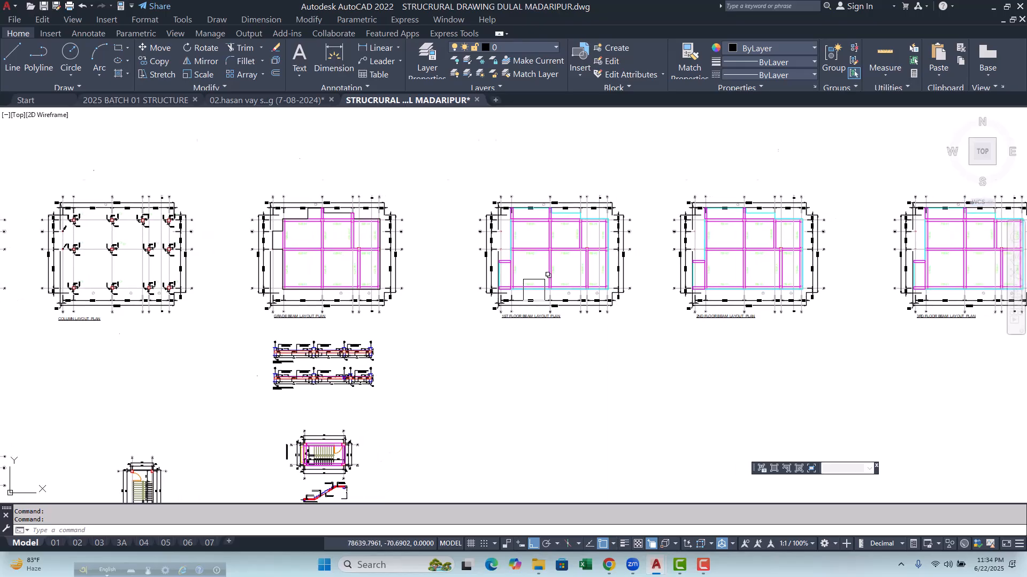
Step: Review the 1st floor beam layout and the whole set of structural plans, finishing at the empty area below the column layout plan
scroll(535, 292, up, 3)
scroll(533, 290, down, 2)
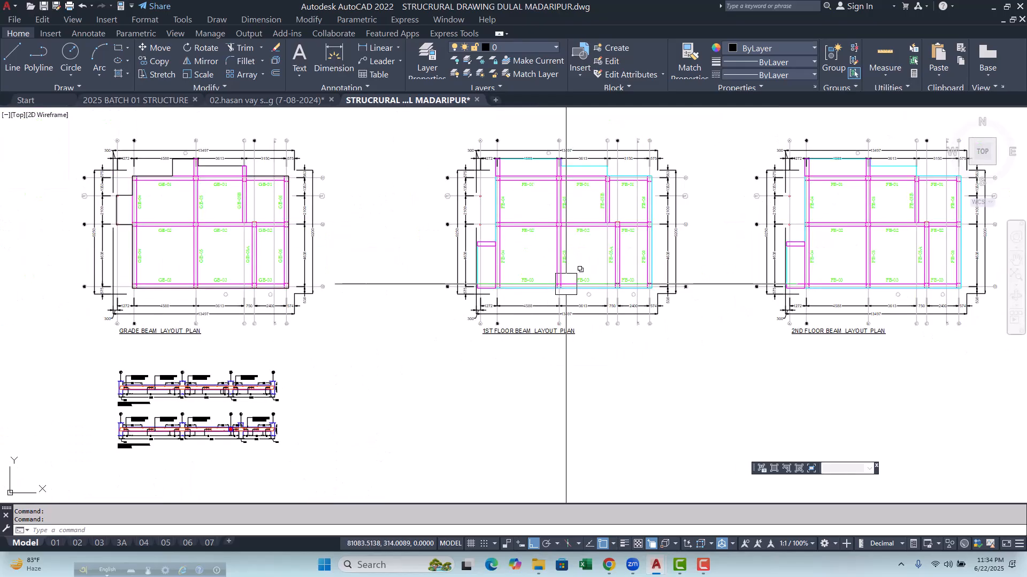
scroll(575, 285, down, 2)
scroll(550, 299, down, 2)
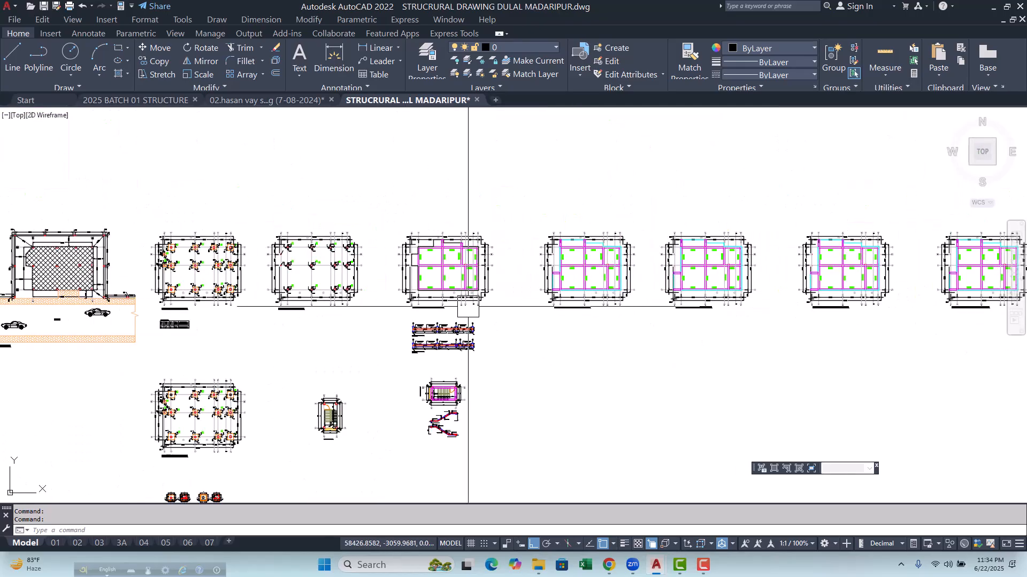
middle_drag(468, 306, 476, 306)
scroll(336, 307, up, 3)
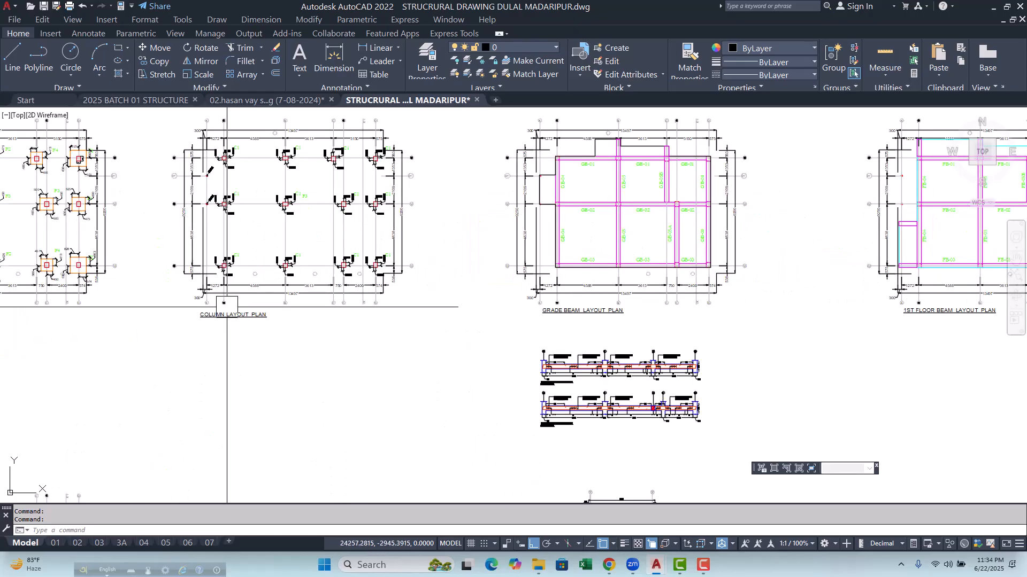
scroll(370, 317, down, 3)
middle_drag(380, 313, 296, 312)
middle_drag(458, 309, 357, 305)
scroll(357, 306, down, 2)
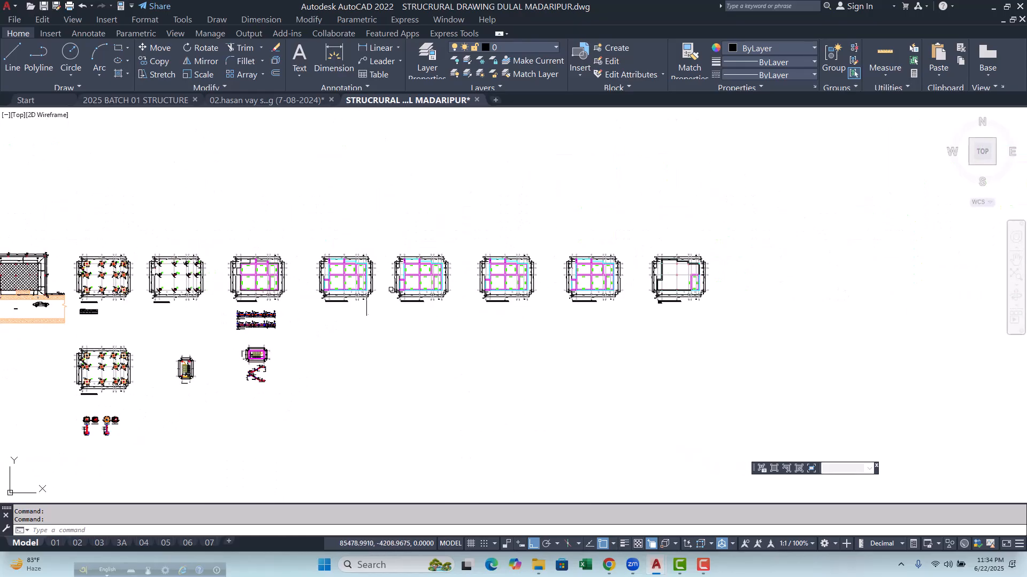
scroll(194, 292, up, 2)
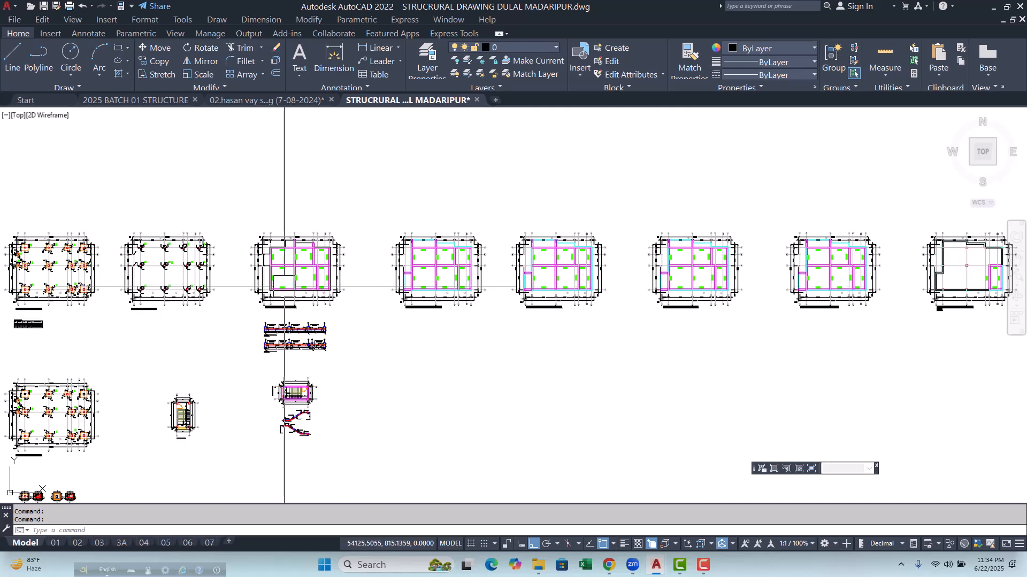
scroll(99, 292, up, 6)
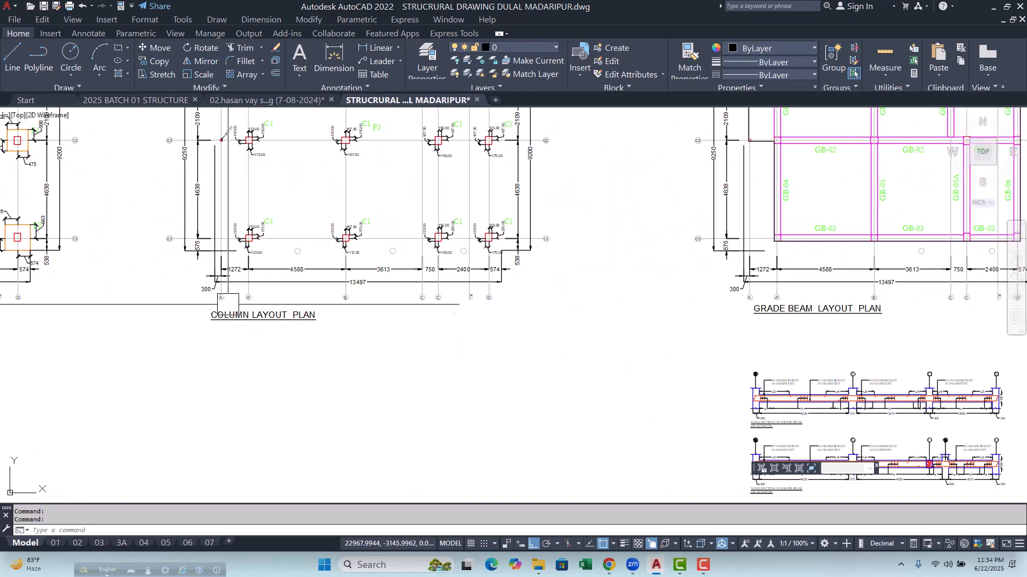
scroll(245, 338, down, 2)
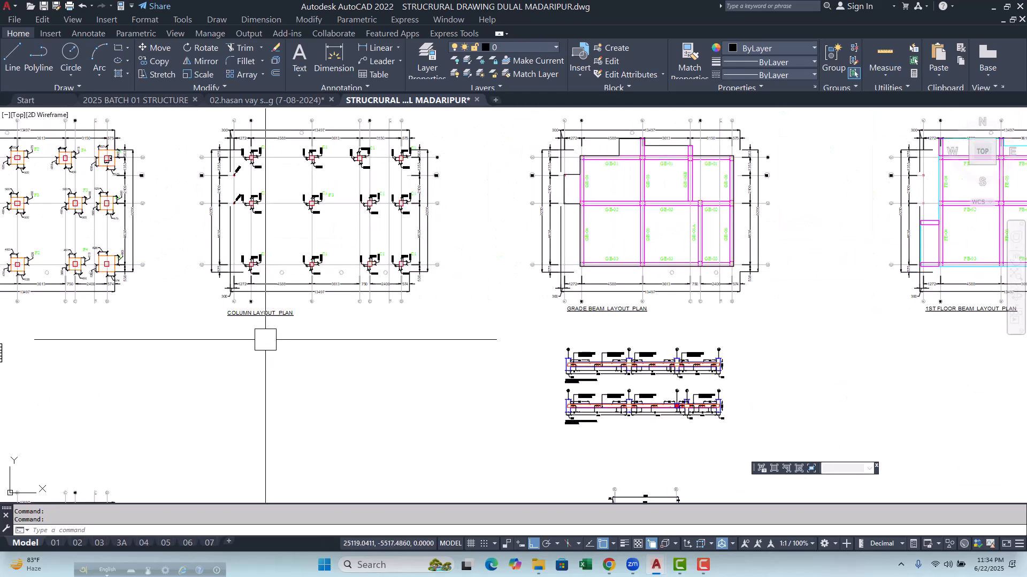
middle_drag(292, 347, 259, 338)
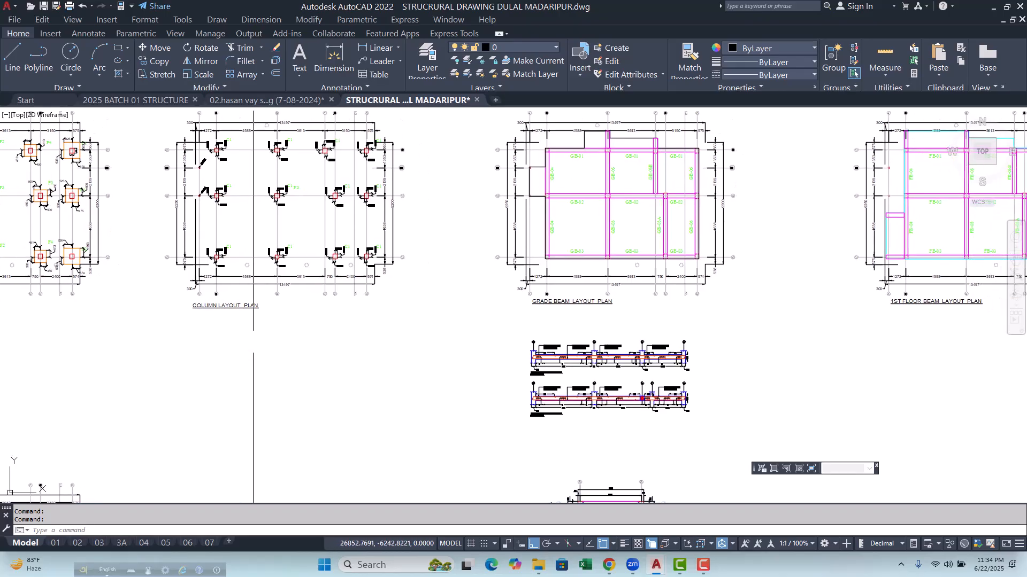
Step: Create a new text style named 1-25
text(ST)
key(Return)
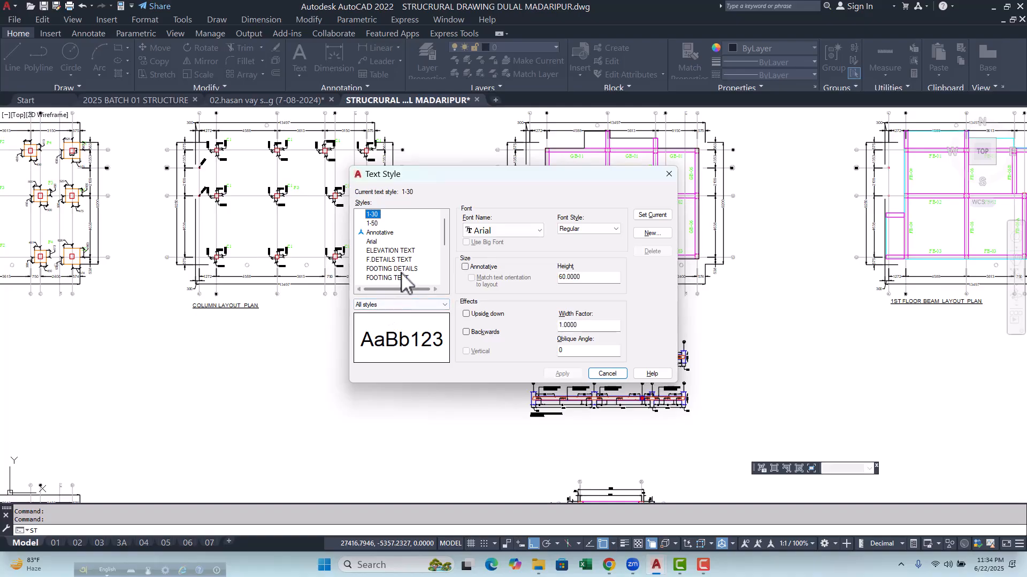
click(649, 233)
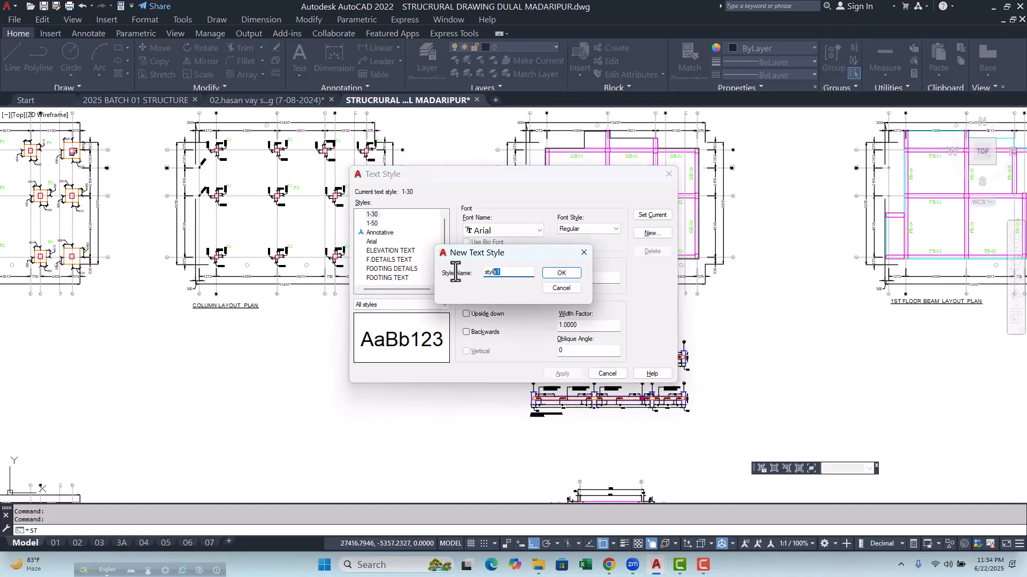
text(1-25)
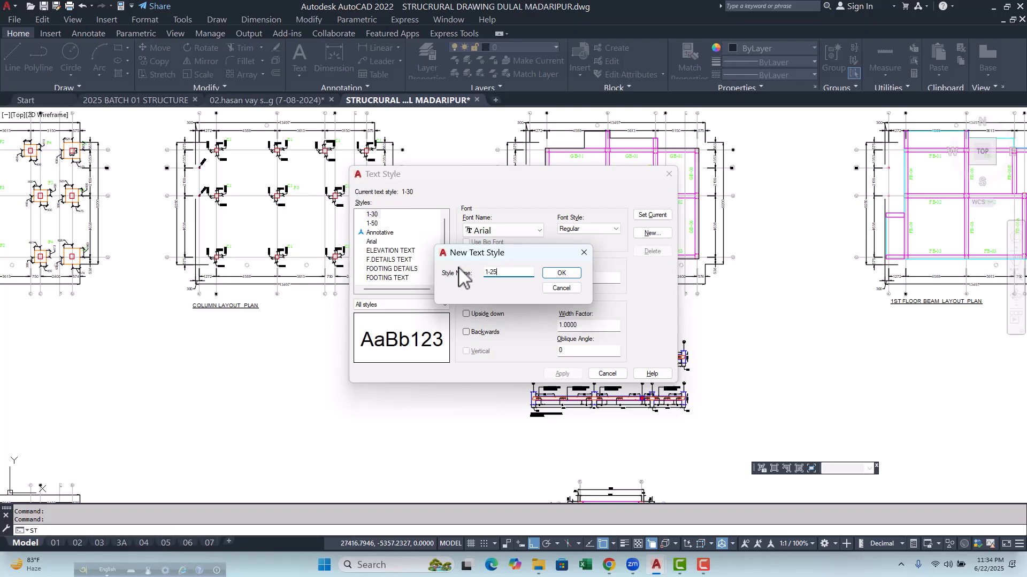
click(563, 274)
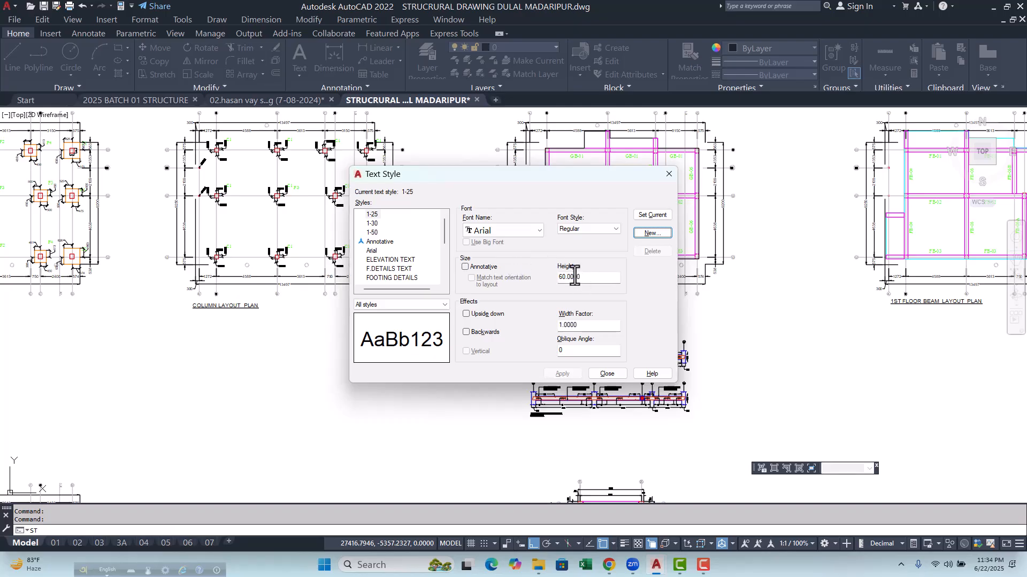
Step: Set the height of text style 1-25 to 50, make the style current and save the change
double_click(581, 277)
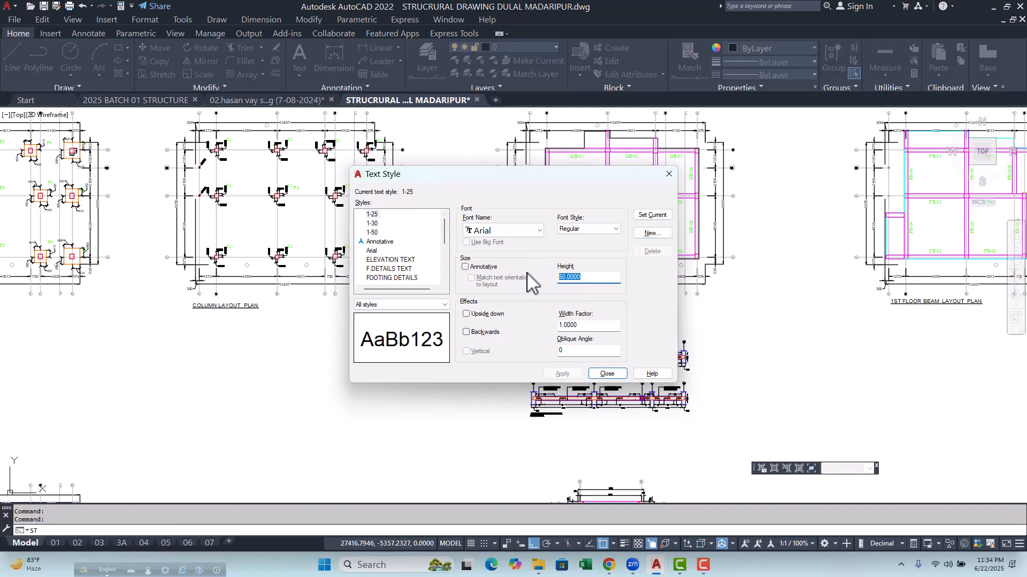
text(50)
click(647, 216)
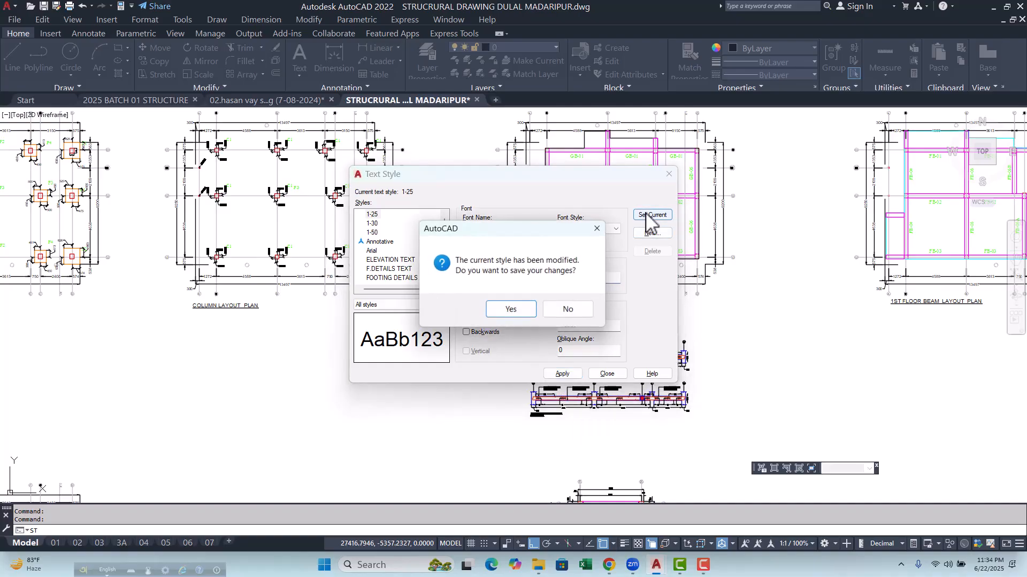
click(526, 313)
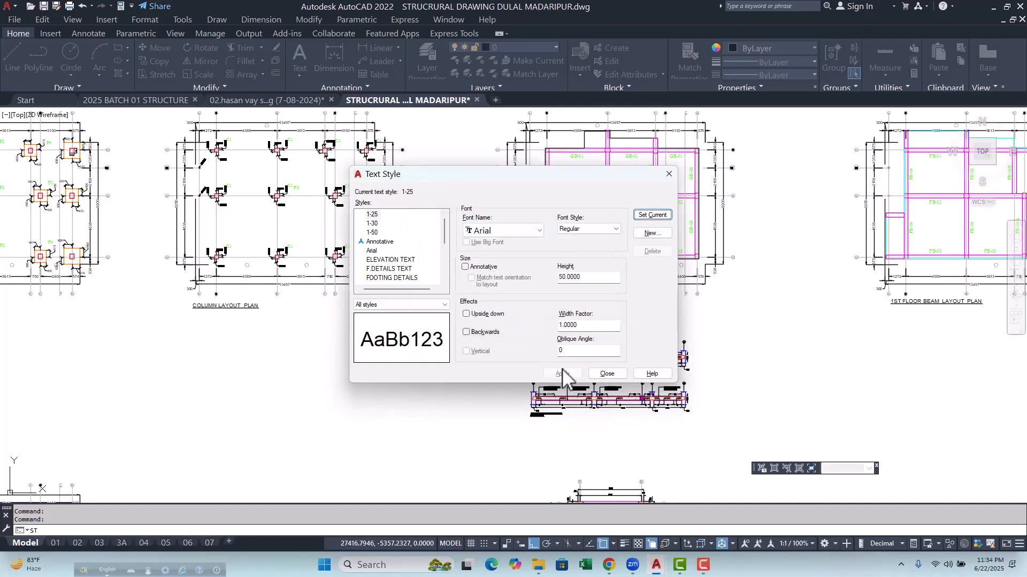
click(609, 375)
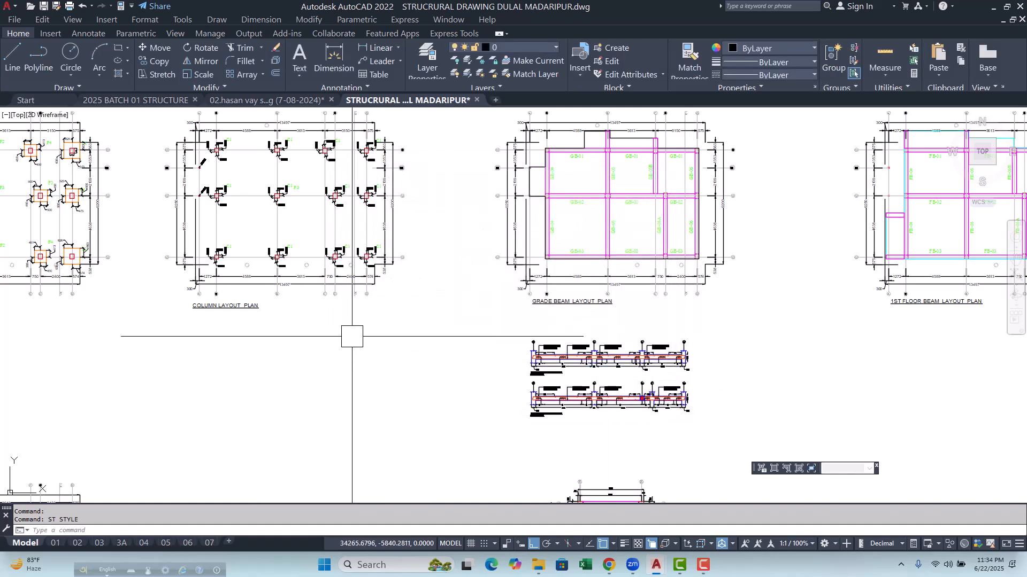
Step: Make 1-25 the current dimension style
text(d)
key(Return)
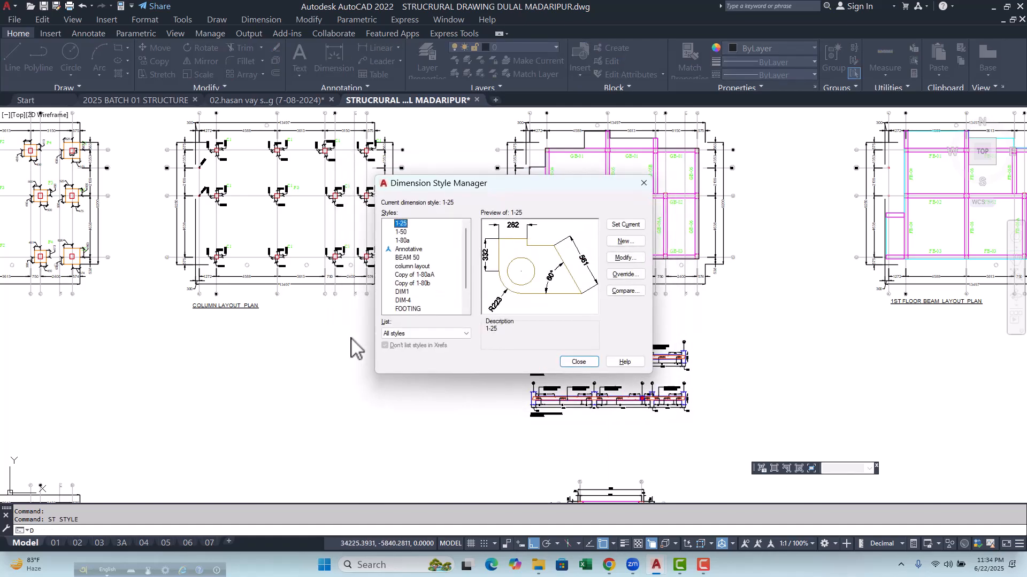
click(626, 225)
click(582, 364)
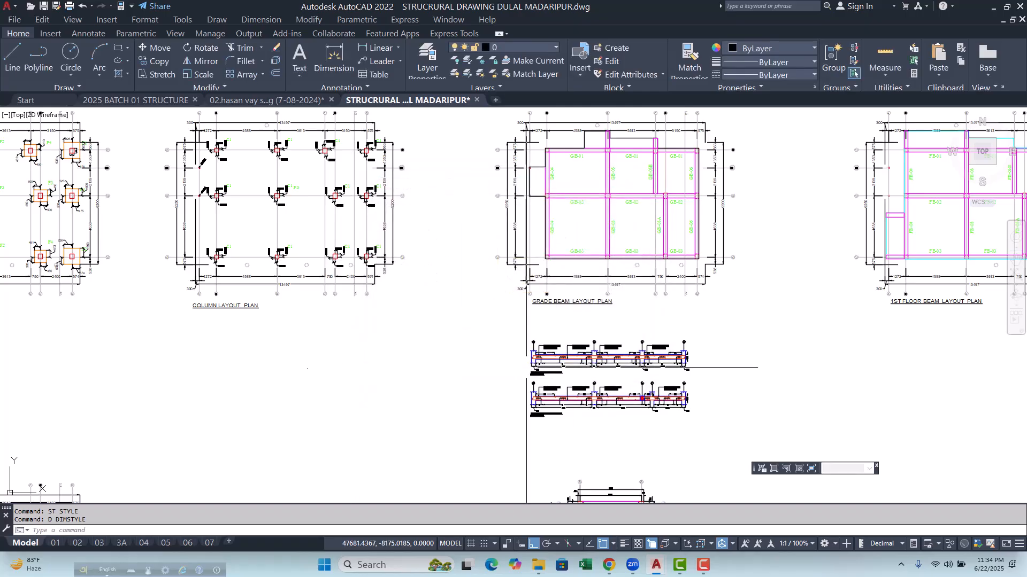
Step: Add the multiline text "SCHEDULE OF COLUMN REINFORCEMENT" in the empty area below the column layout plan title
scroll(298, 299, down, 4)
scroll(298, 299, up, 6)
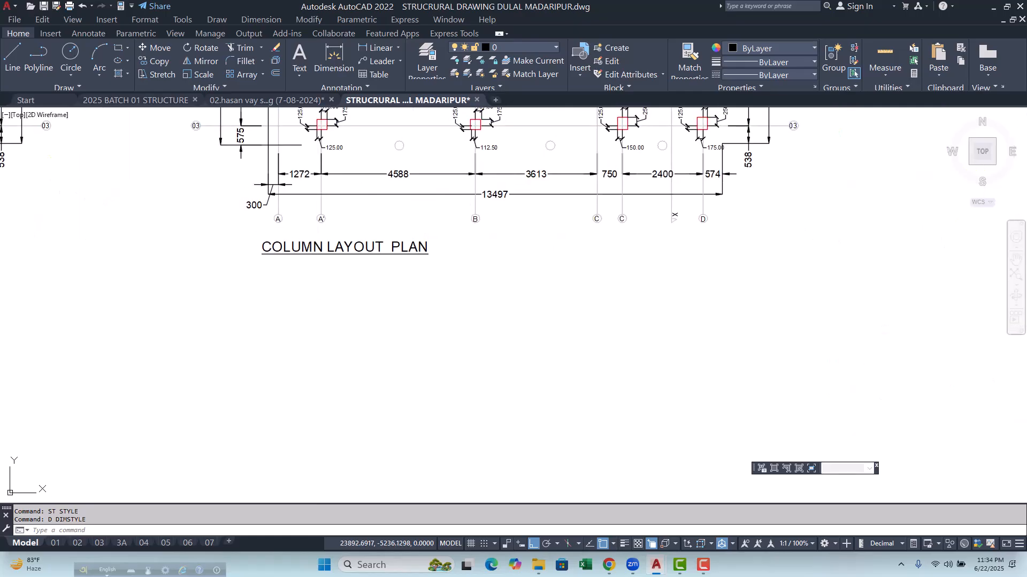
text(MT)
key(Return)
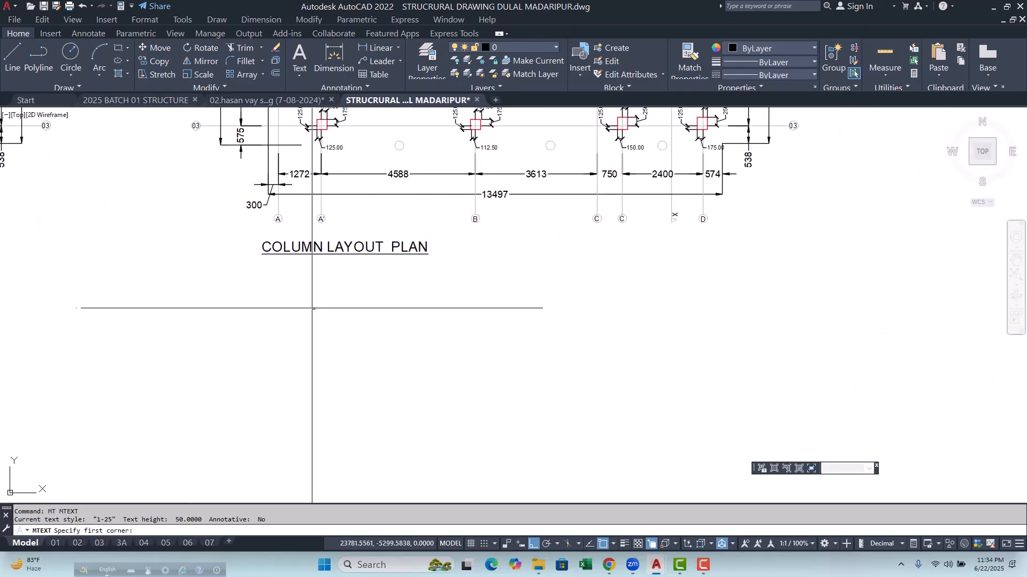
click(258, 308)
click(283, 339)
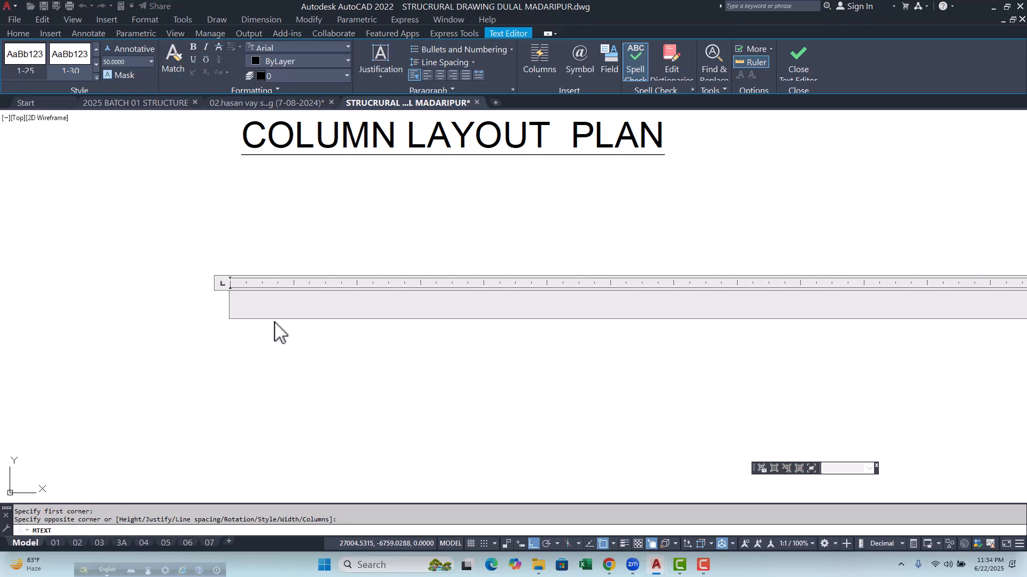
text(S)
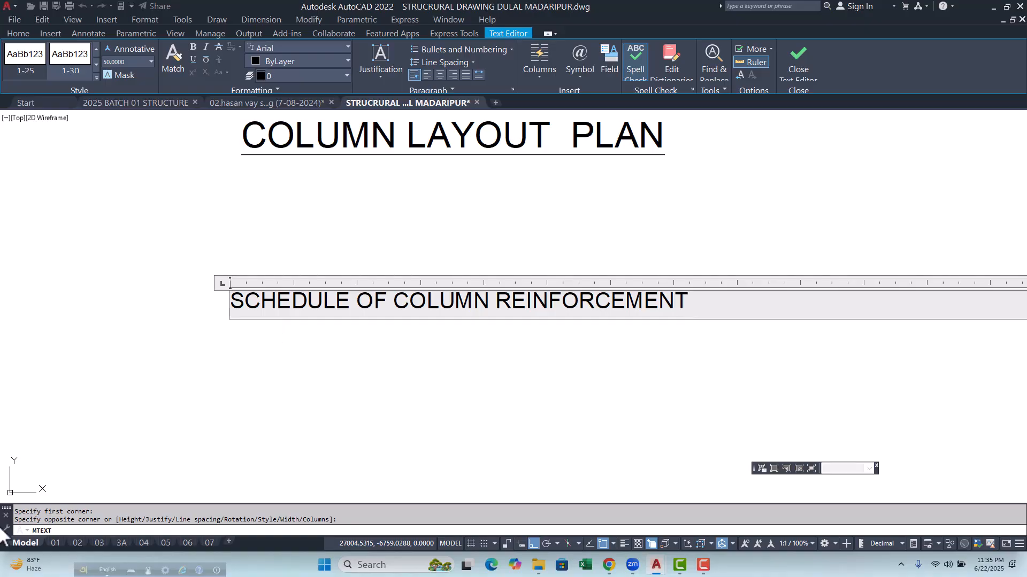
scroll(355, 355, down, 5)
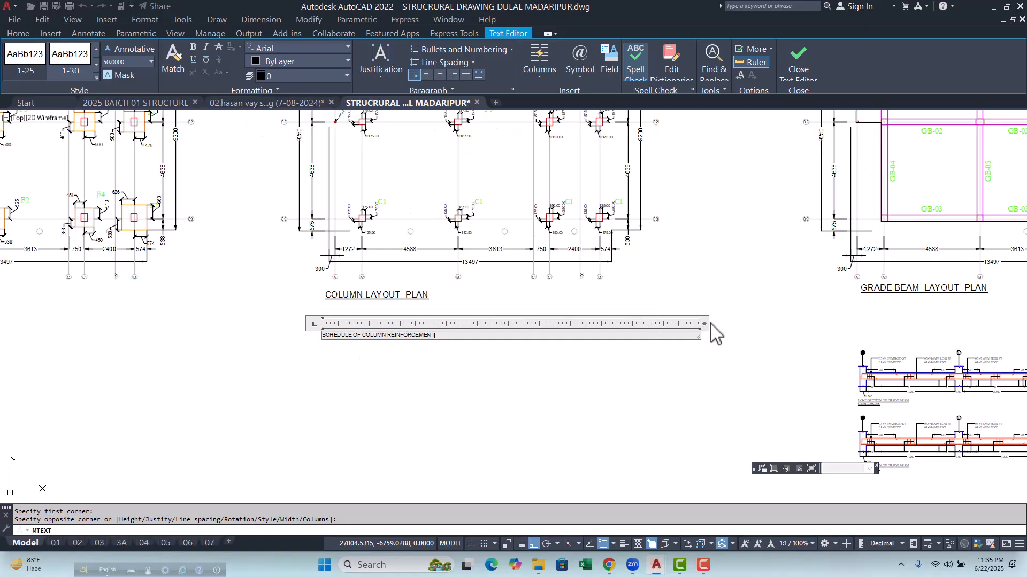
click(729, 355)
Step: Move the schedule heading straight up so it sits closer beneath the column layout plan title
scroll(268, 332, up, 8)
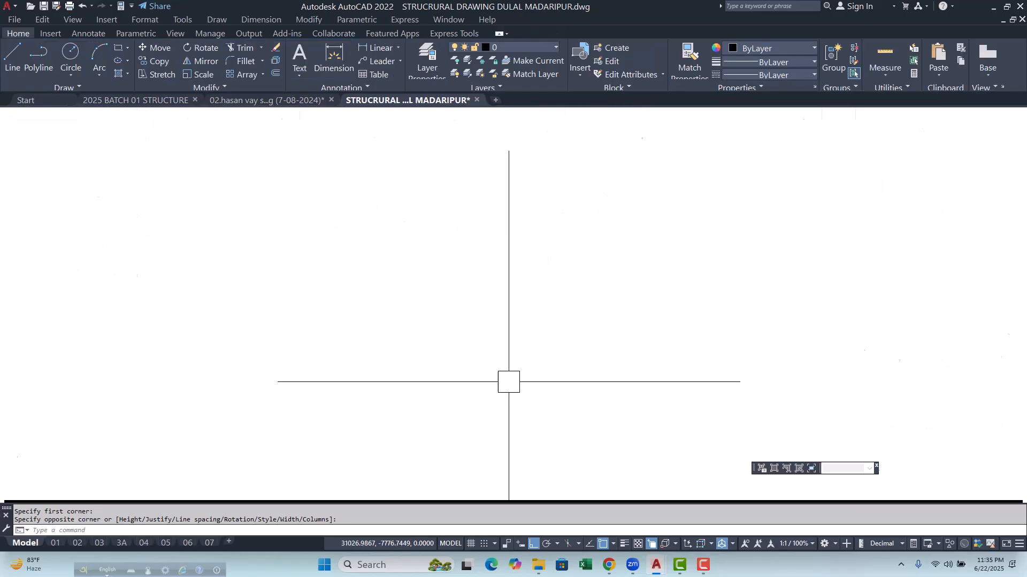
scroll(278, 353, down, 5)
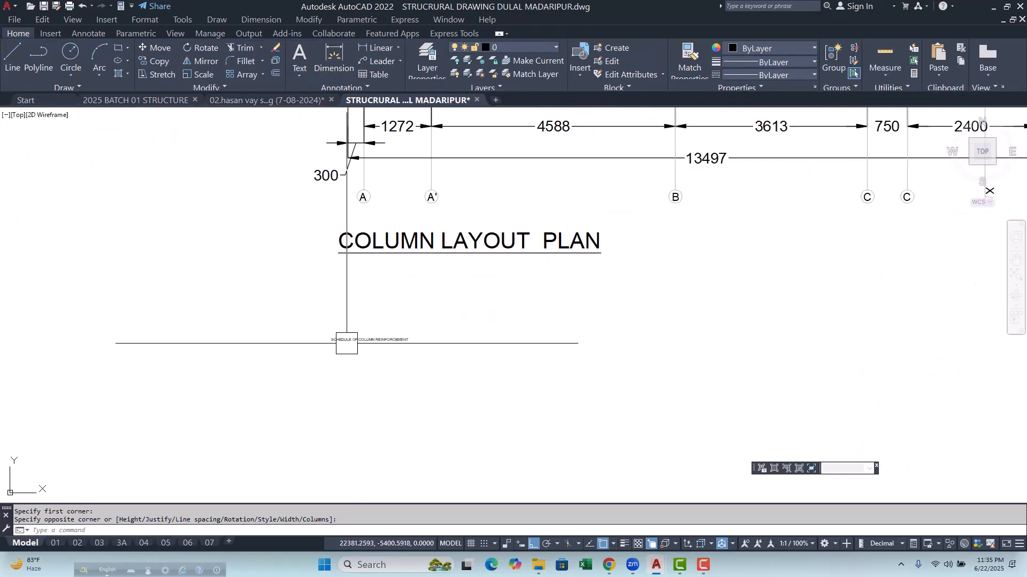
click(353, 340)
key(Return)
click(406, 408)
click(410, 344)
scroll(369, 279, up, 8)
middle_drag(367, 284, 366, 290)
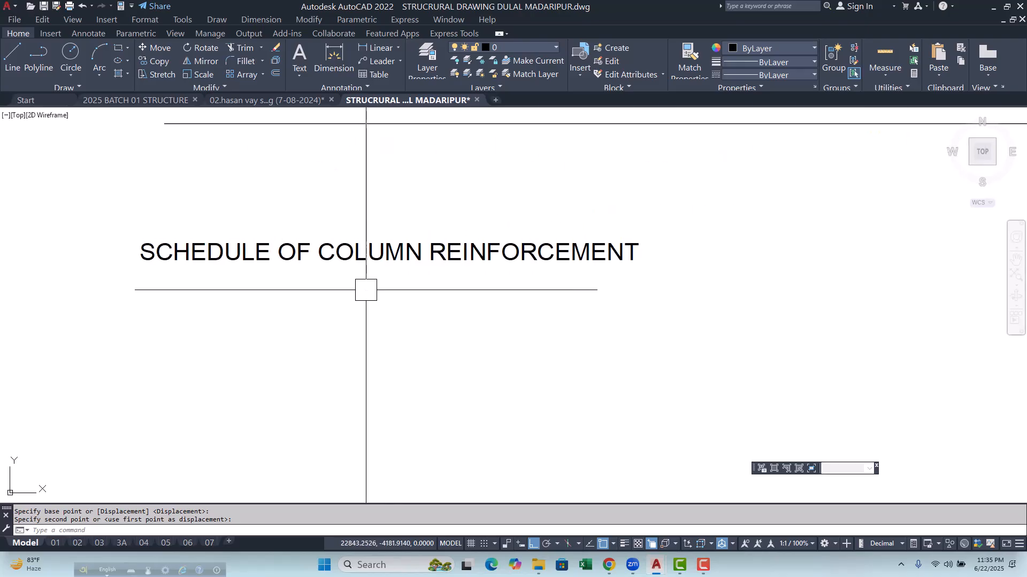
scroll(355, 300, down, 2)
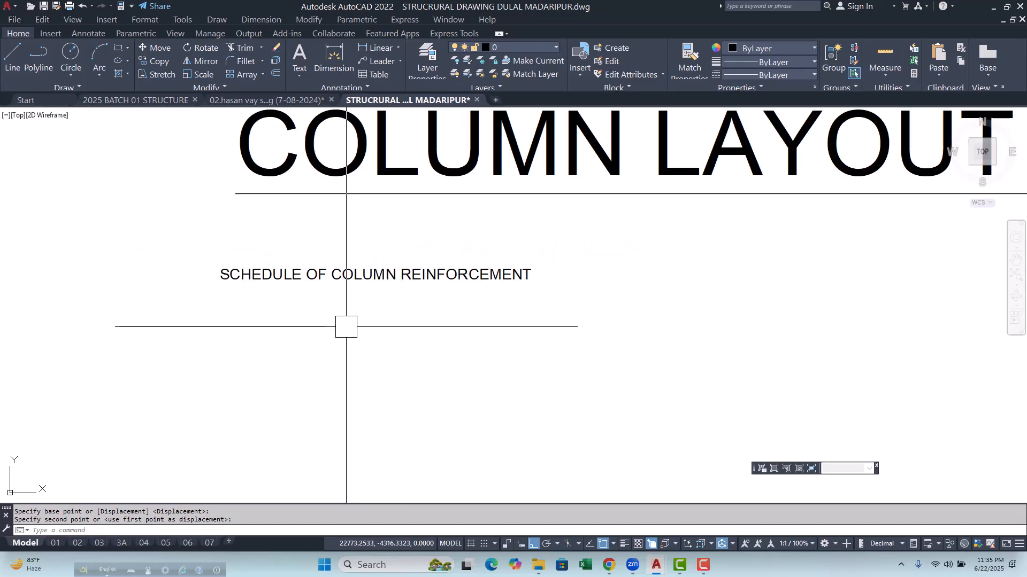
Step: Copy the footing schedule table without its heading from below the footing layout plan to the area below the column reinforcement heading
scroll(346, 327, down, 6)
key(Escape)
key(Escape)
scroll(80, 278, up, 5)
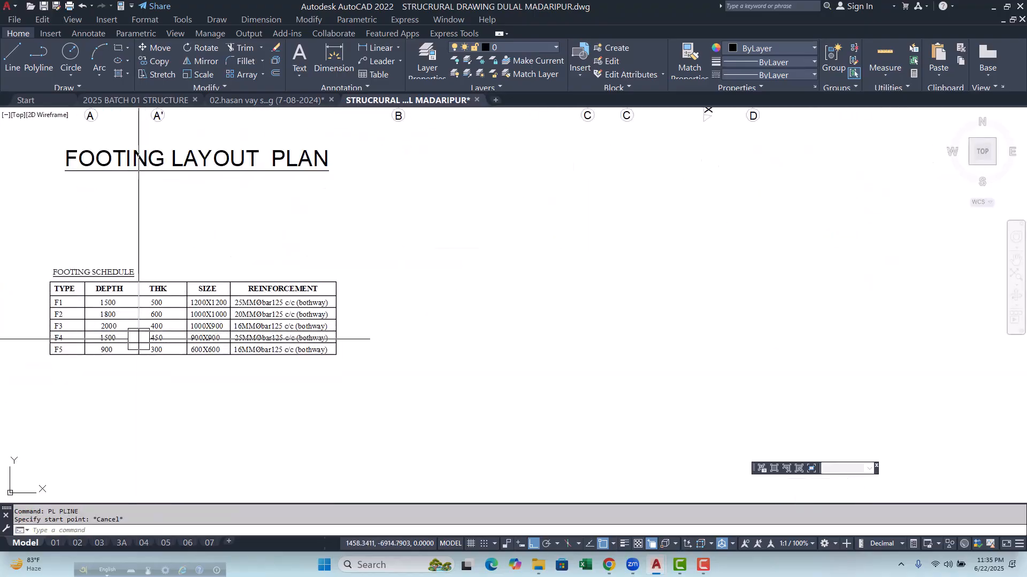
scroll(70, 277, down, 3)
scroll(80, 267, up, 8)
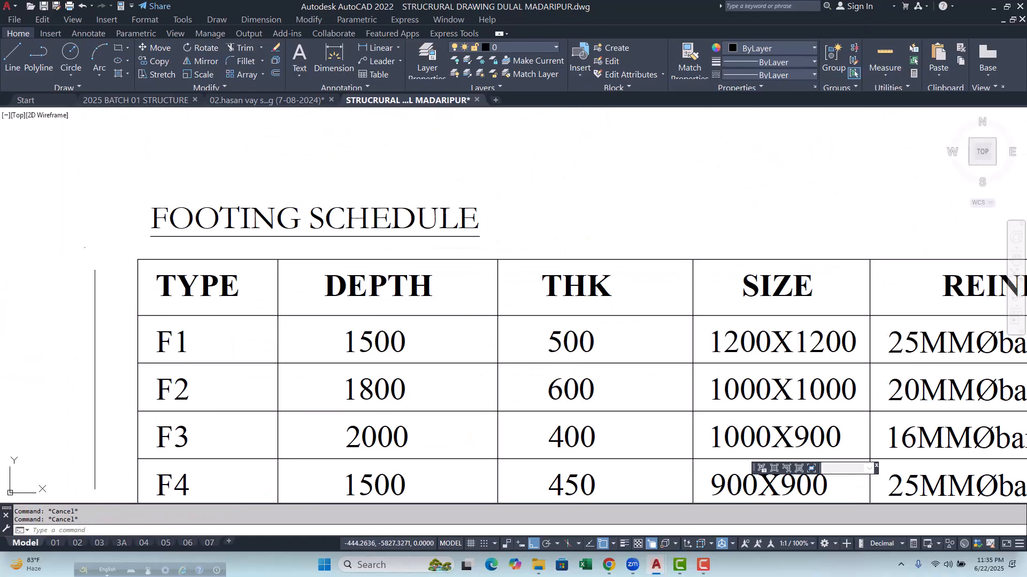
click(99, 249)
scroll(98, 249, down, 6)
click(457, 377)
text(co)
key(Return)
scroll(107, 262, up, 5)
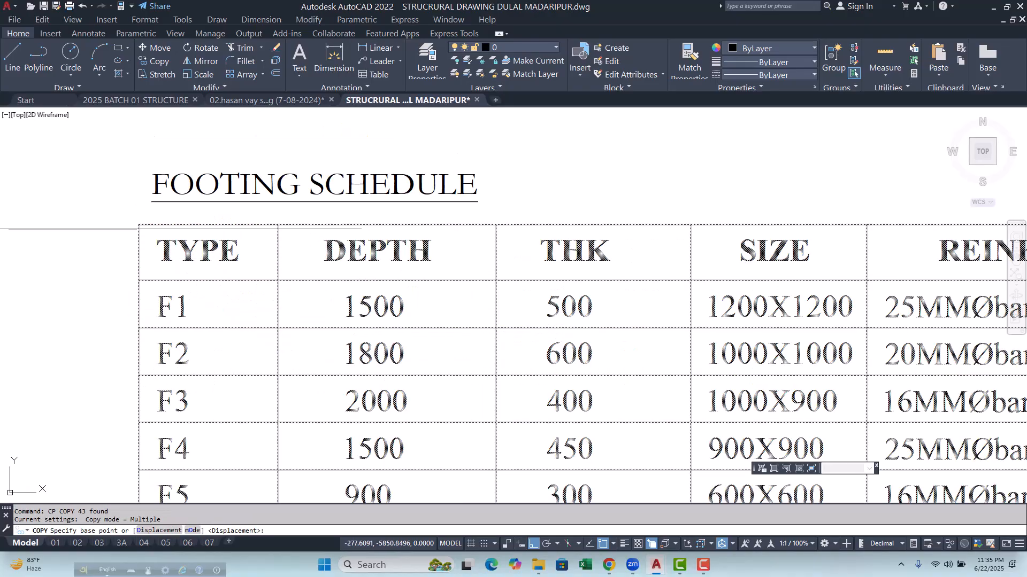
click(139, 224)
scroll(139, 224, down, 6)
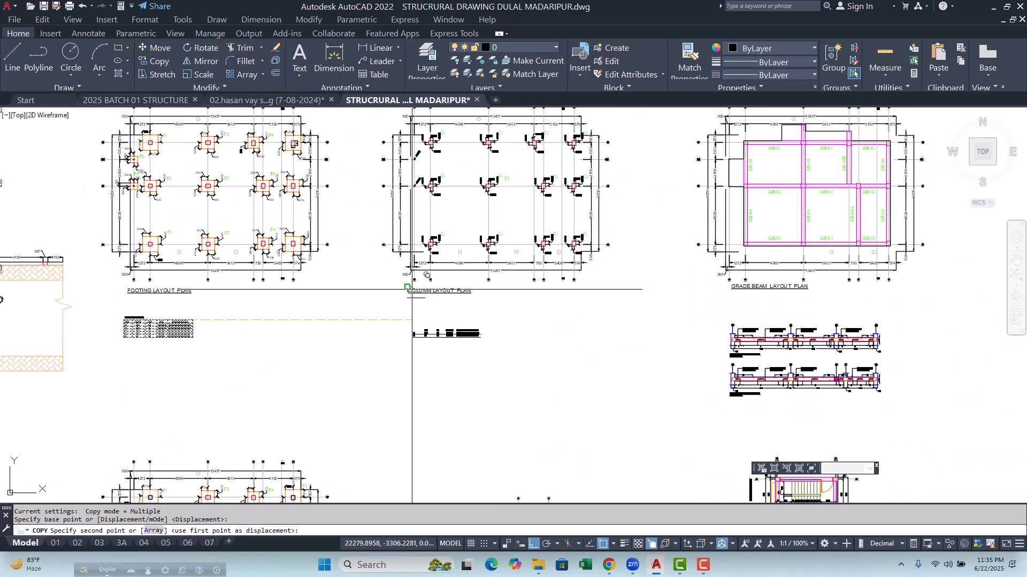
scroll(409, 265, up, 5)
scroll(401, 331, up, 6)
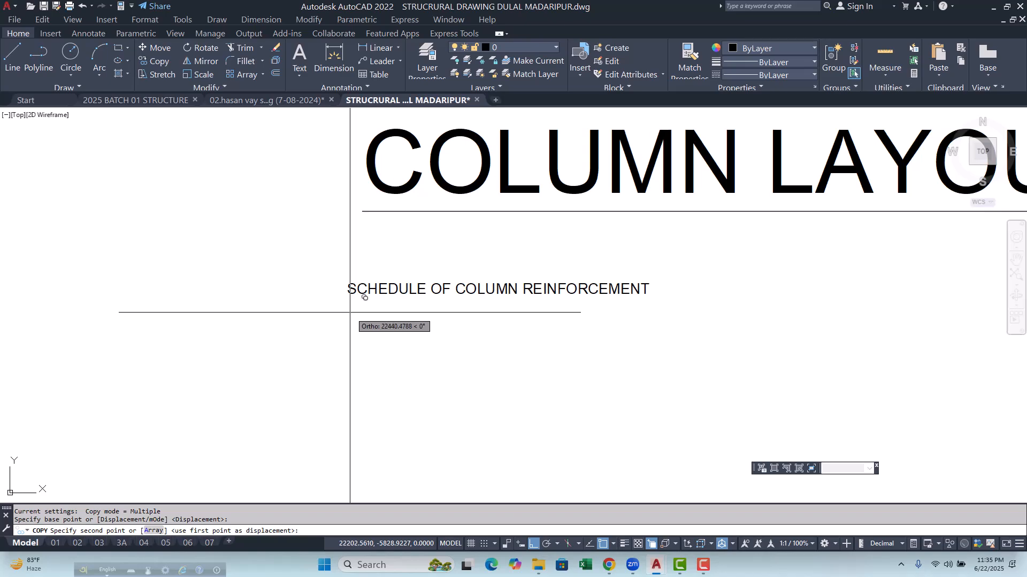
click(362, 326)
scroll(362, 315, down, 8)
key(Escape)
key(Escape)
Step: Move the copied table straight up to just beneath the column reinforcement heading
click(320, 316)
click(464, 370)
scroll(368, 344, up, 4)
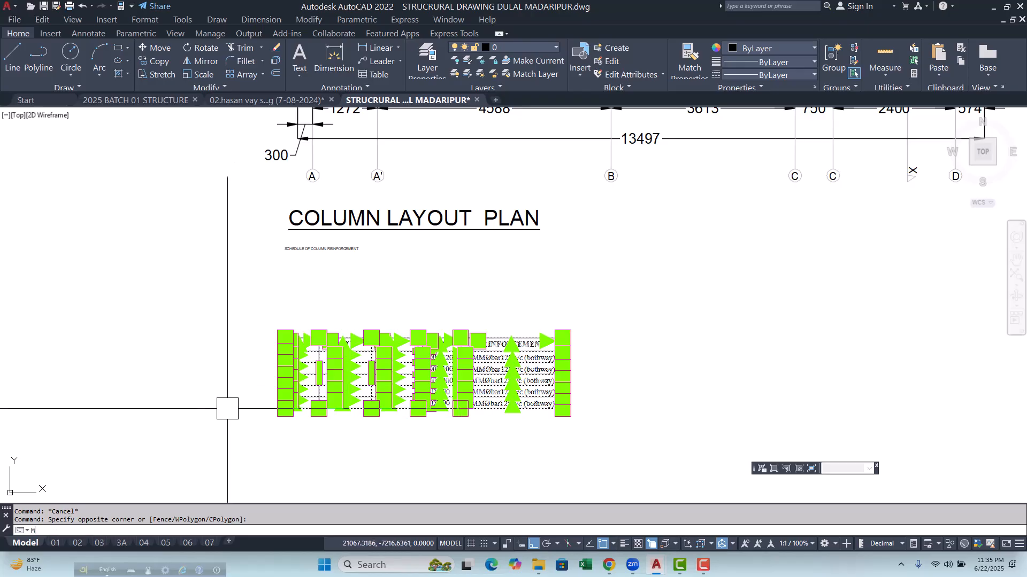
text(m)
key(Return)
click(246, 414)
click(264, 327)
scroll(323, 283, up, 5)
scroll(275, 335, down, 3)
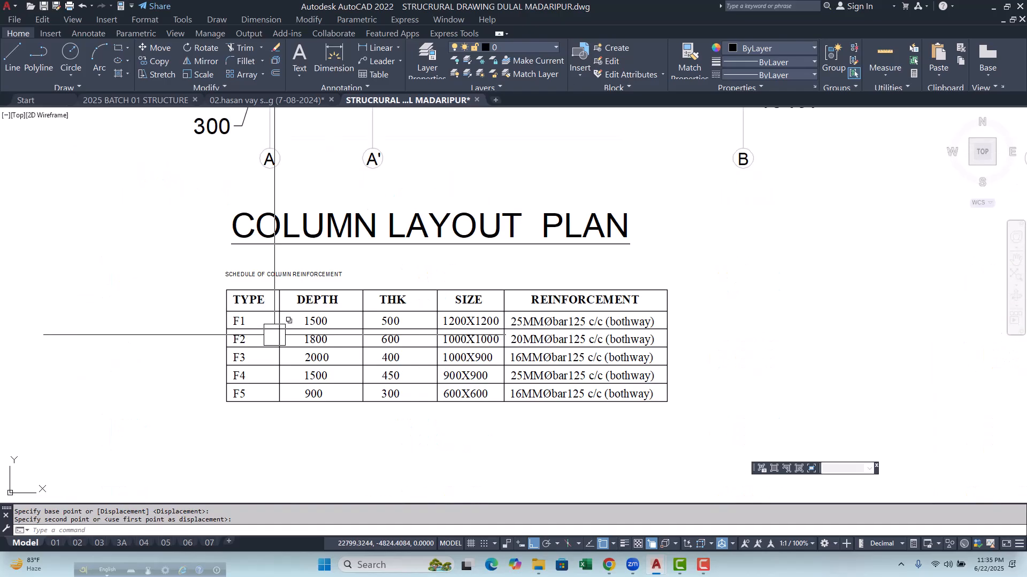
Step: Match the properties of the schedule heading onto the TYPE, DEPTH and THK header texts of the copied table
key(Escape)
key(Escape)
text(MA)
key(Return)
scroll(246, 278, up, 5)
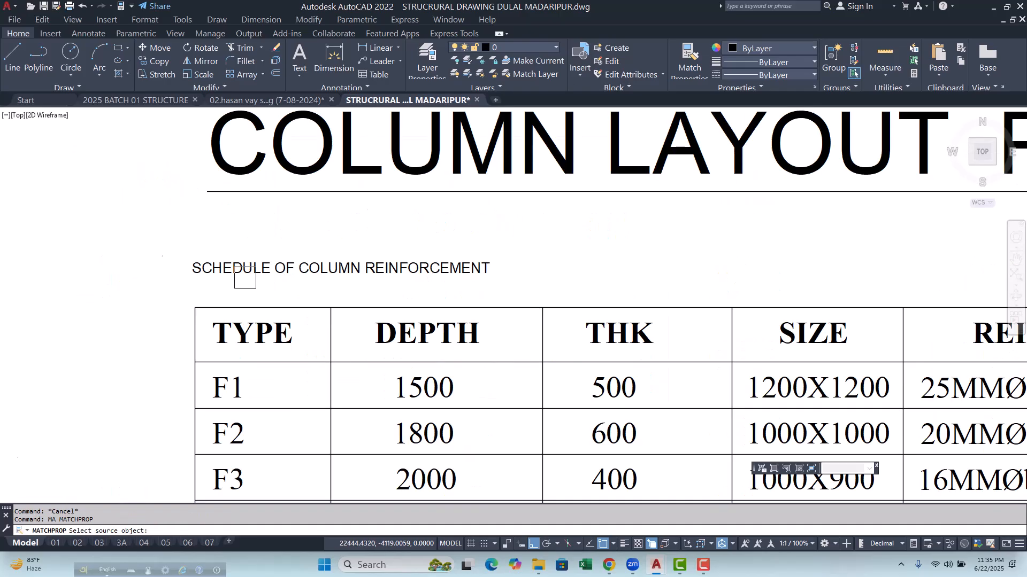
click(249, 276)
click(259, 353)
click(504, 380)
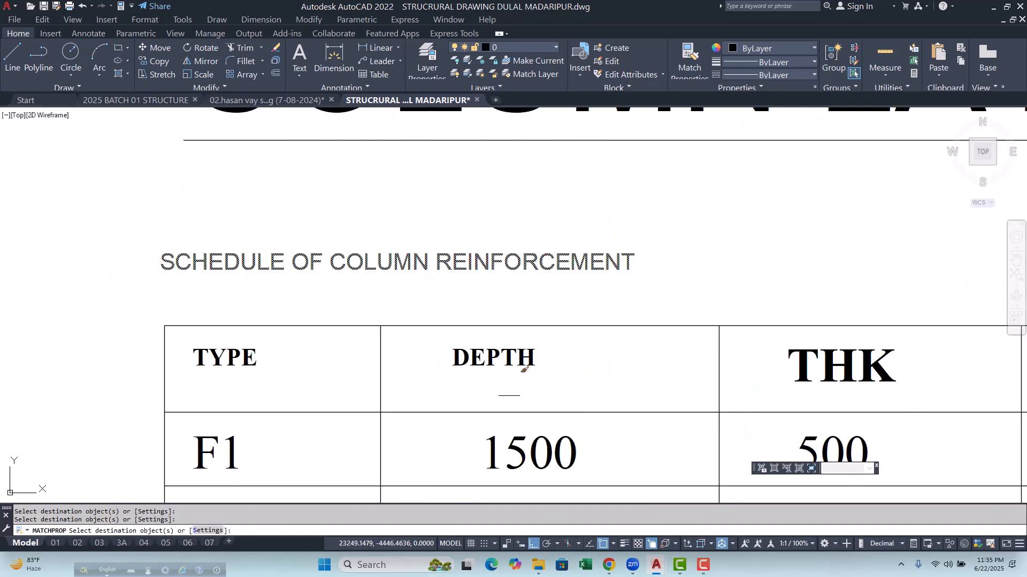
middle_drag(504, 382, 205, 330)
click(509, 325)
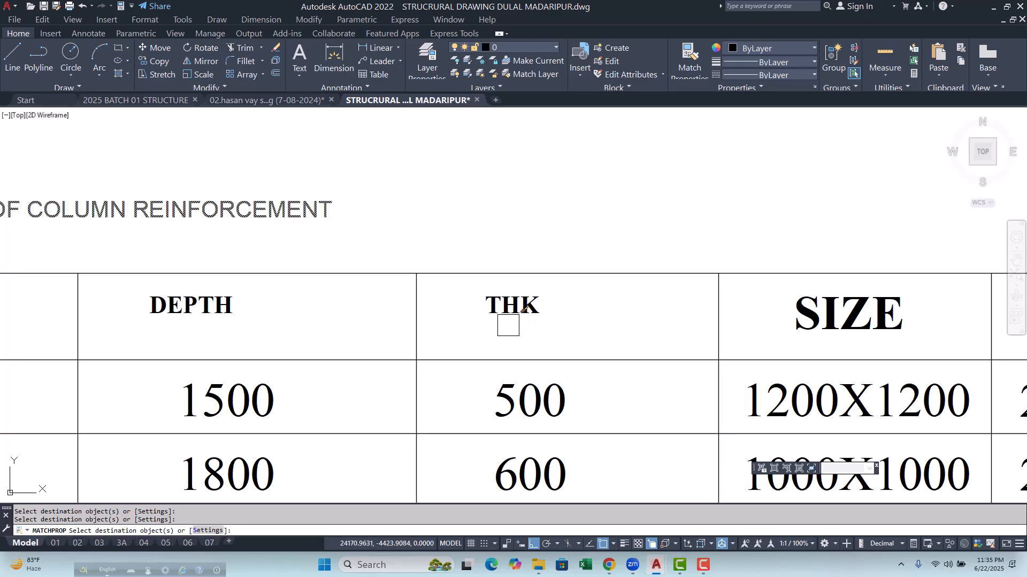
scroll(364, 326, down, 4)
middle_drag(427, 317, 399, 290)
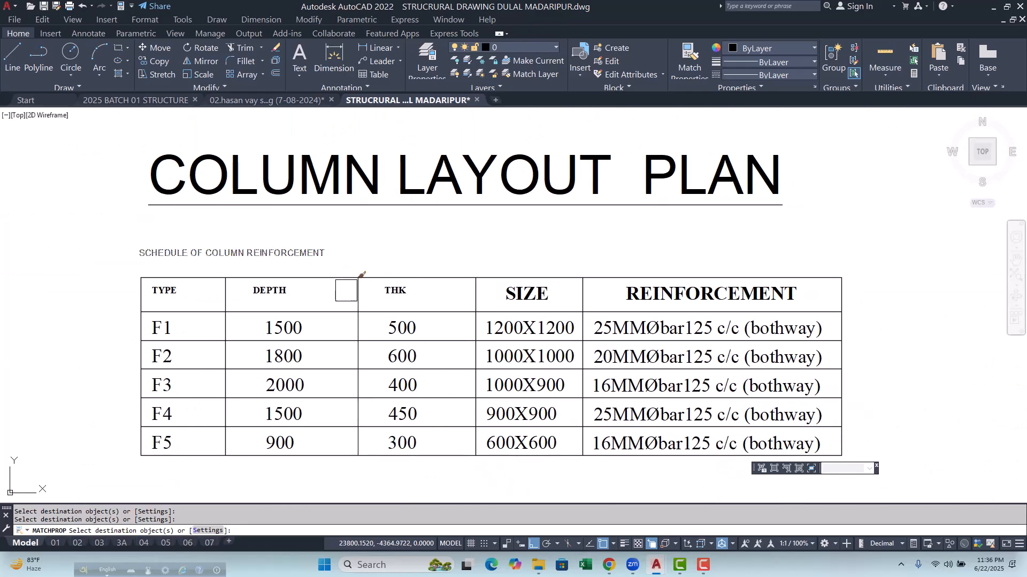
scroll(499, 298, up, 3)
key(Escape)
key(Escape)
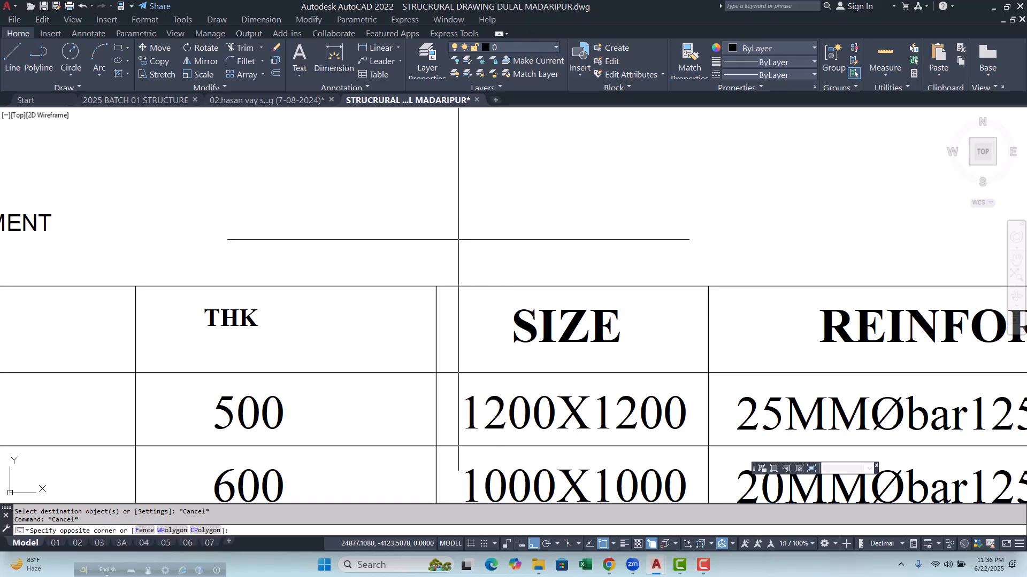
Step: Erase the SIZE and REINFORCEMENT texts and the vertical lines of those two columns from the copied table
scroll(497, 273, down, 5)
click(459, 240)
click(691, 428)
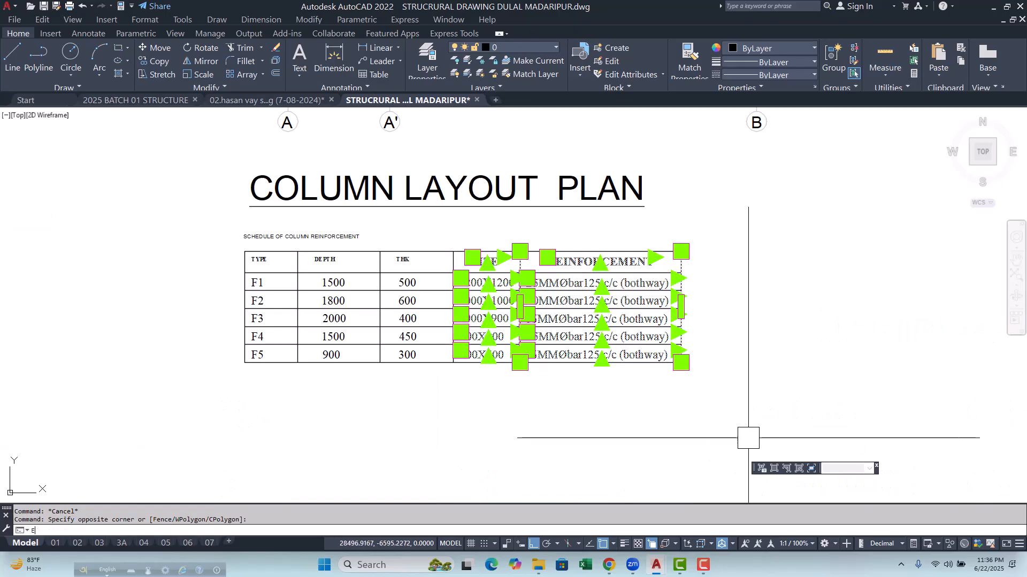
key(Return)
Step: Stretch the free ends of the table's horizontal lines back to the outer edge of the THK column
click(726, 231)
click(614, 428)
text(s)
key(Return)
click(681, 251)
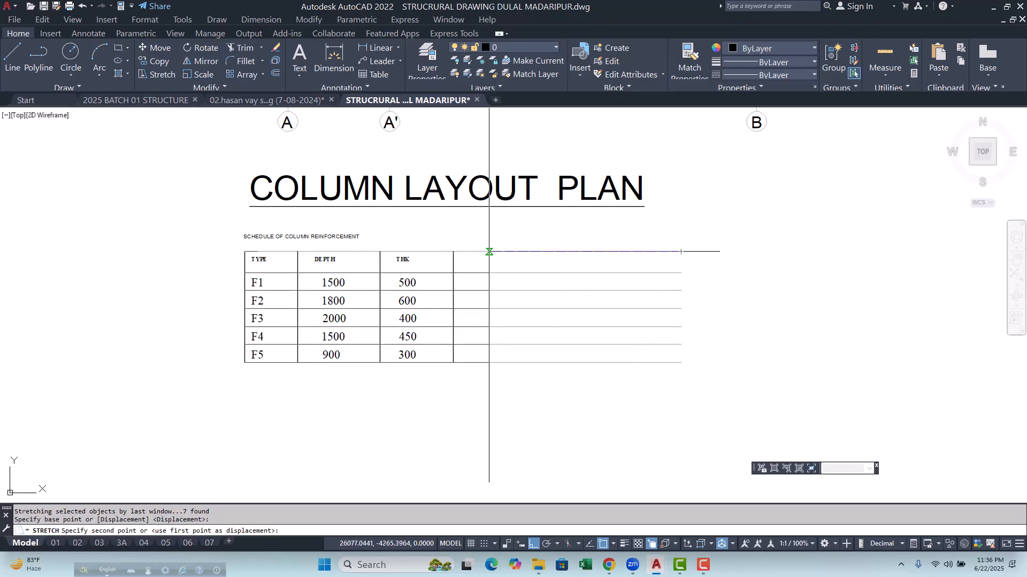
click(454, 251)
key(Escape)
key(Escape)
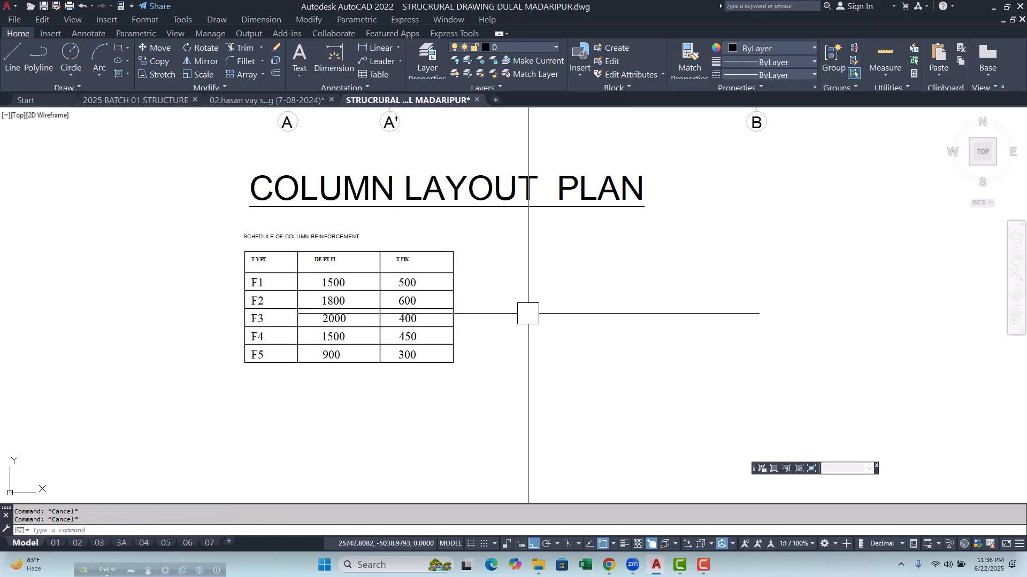
Step: Replace the TYPE header text with "NAME OF COLUMN"
scroll(204, 259, up, 3)
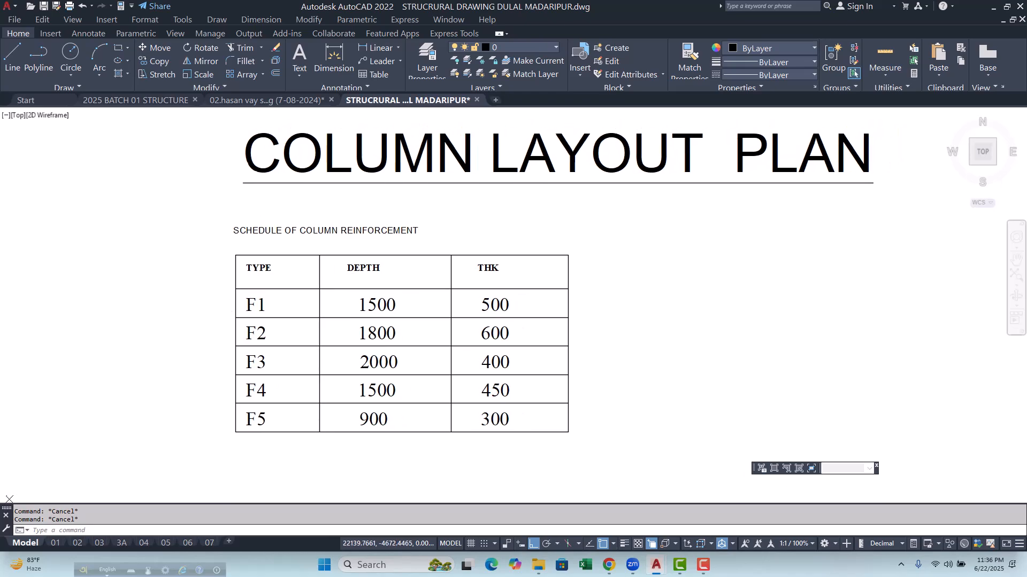
scroll(262, 275, up, 4)
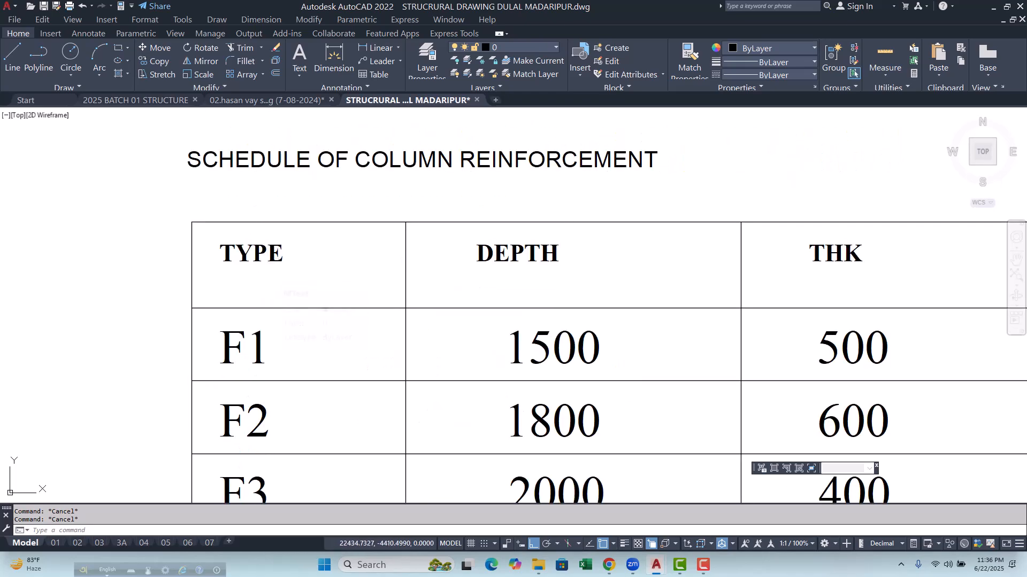
scroll(242, 247, up, 4)
double_click(251, 267)
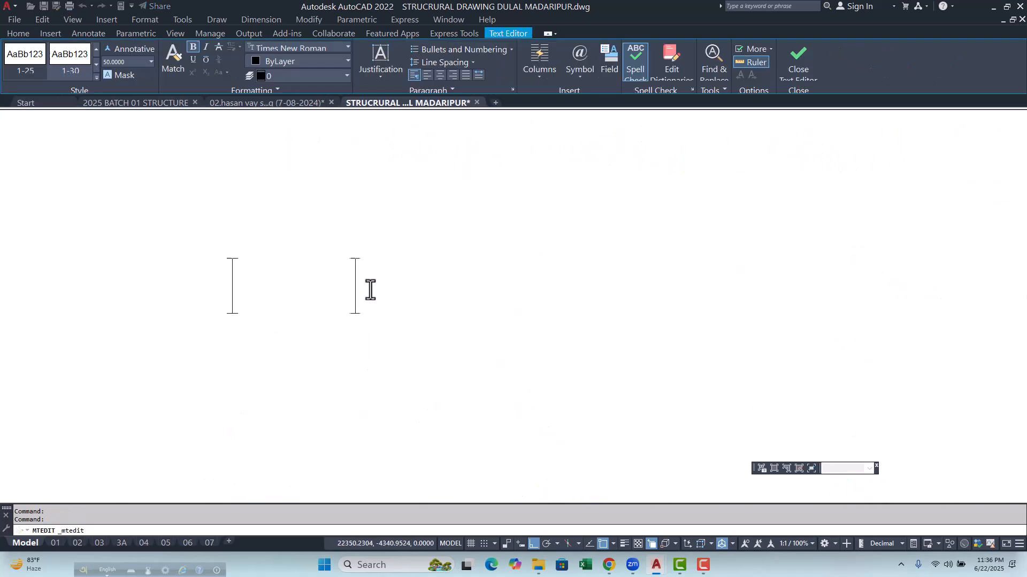
text(N)
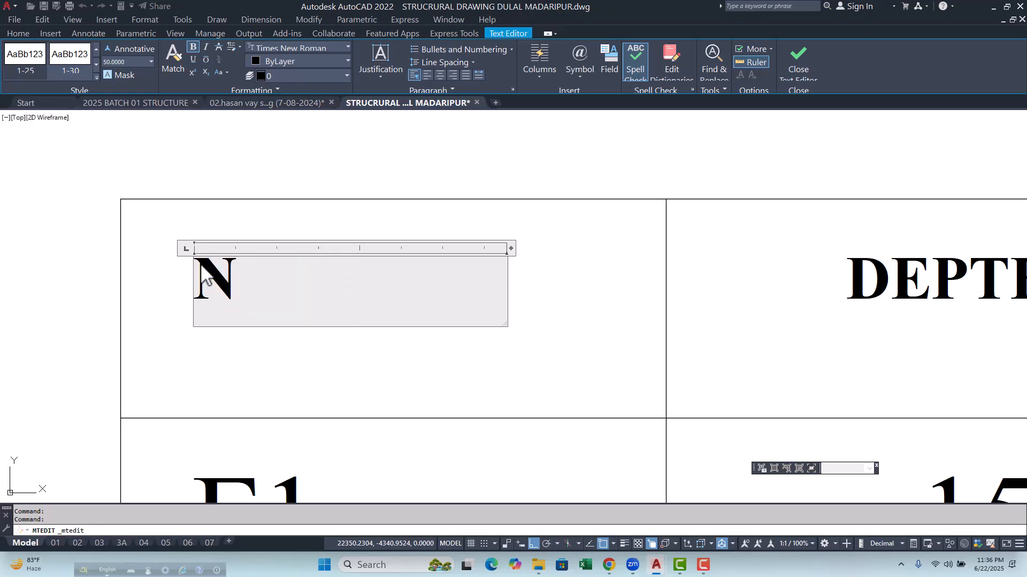
text(AME)
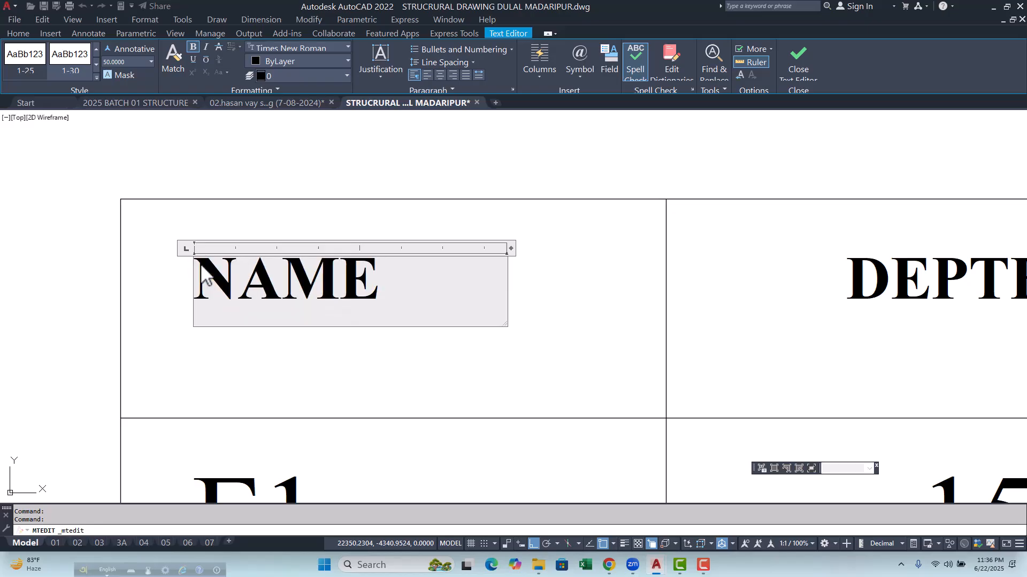
text( OF)
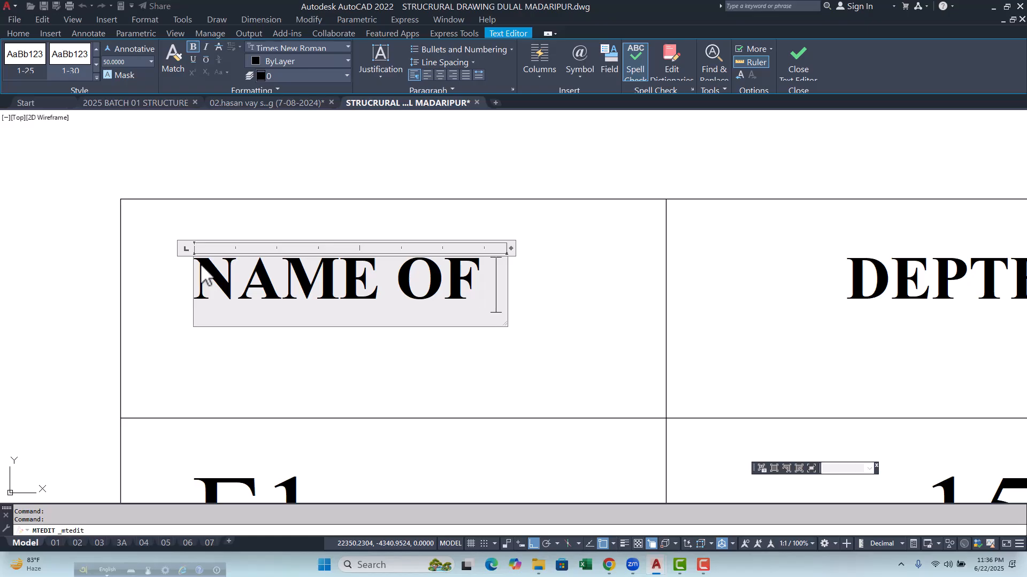
text( COLUMN)
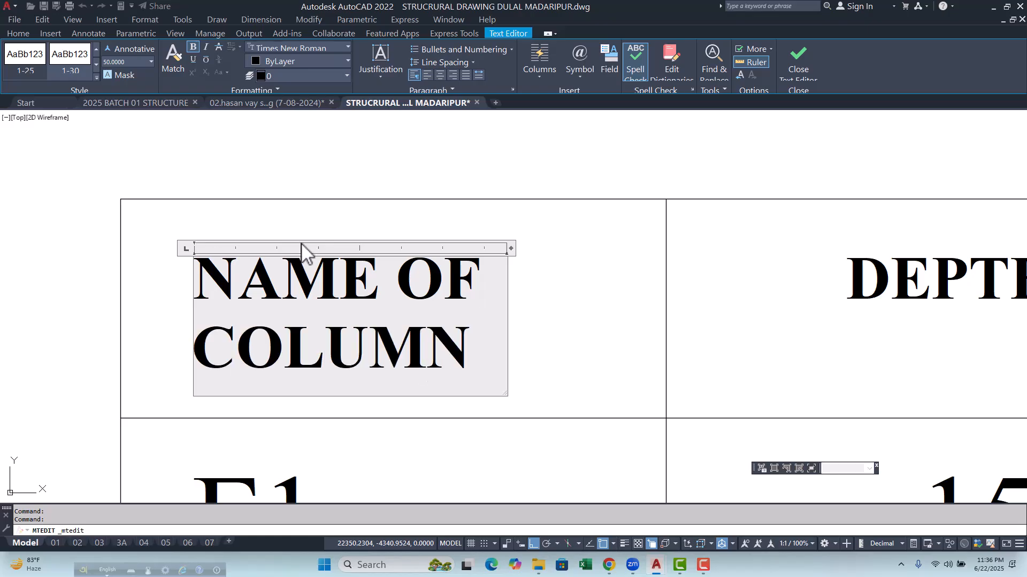
click(591, 361)
Step: Replace the DEPTH header text with "UP TO F.G.L"
scroll(292, 315, down, 4)
middle_drag(360, 344, 286, 316)
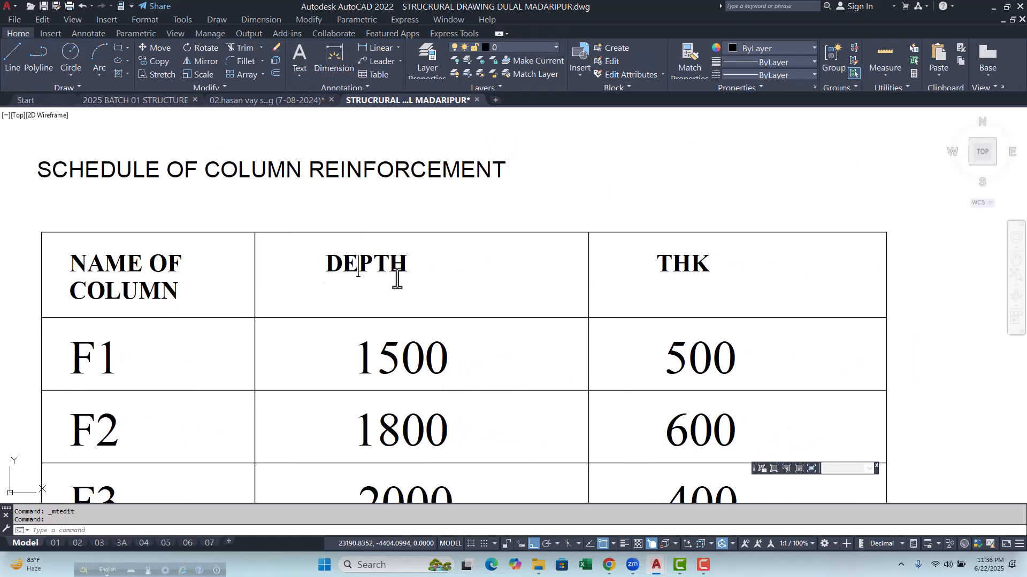
double_click(368, 265)
drag(432, 274, 320, 262)
text(UP TO F.G.L)
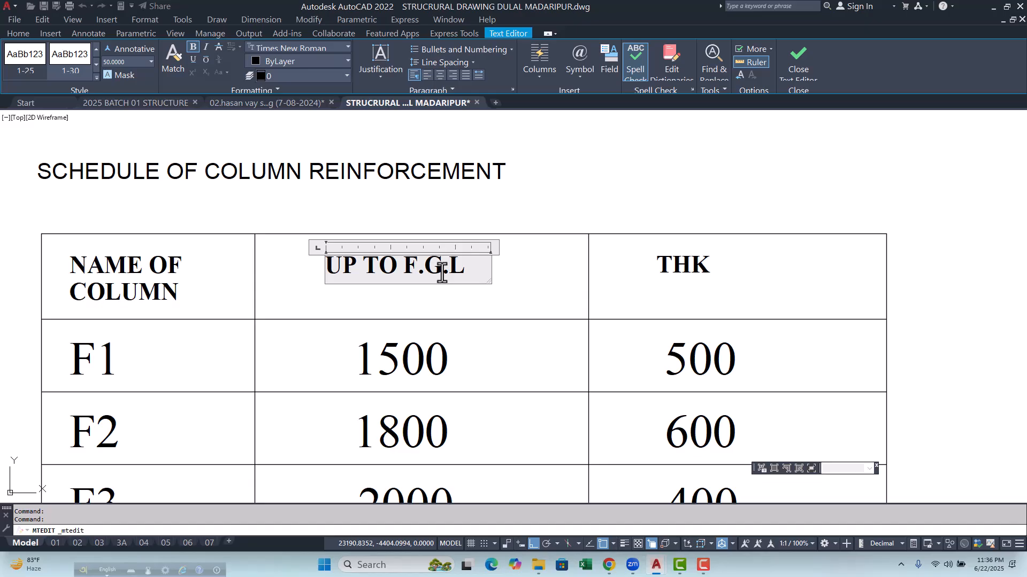
click(567, 314)
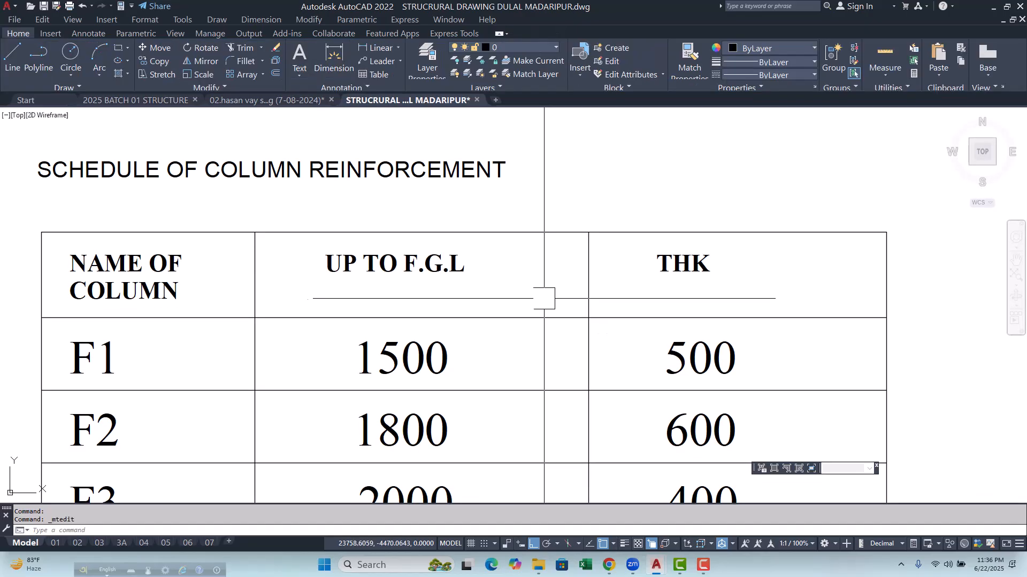
middle_drag(482, 324, 341, 294)
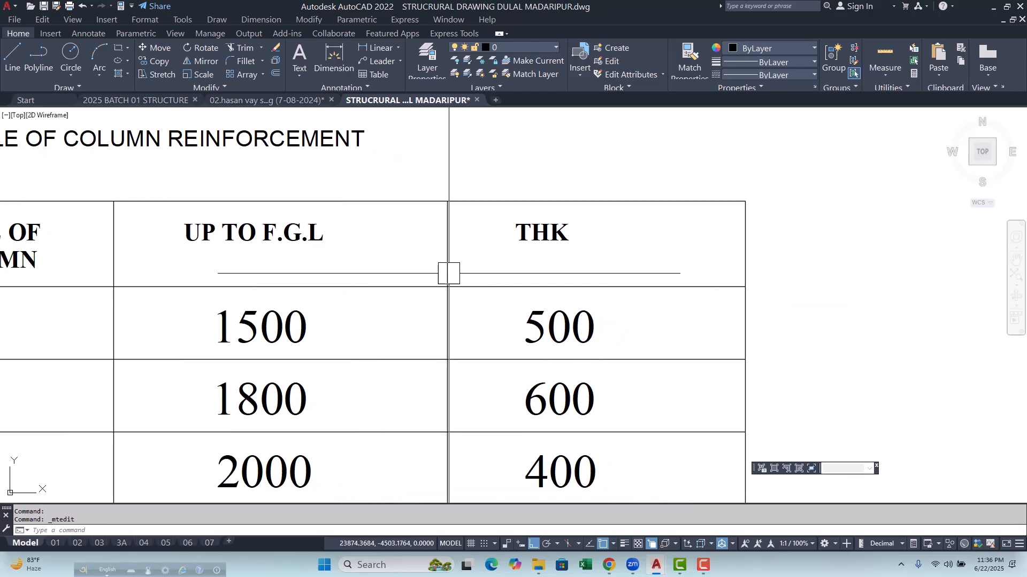
Step: Replace the THK header text with "F.G.L TO ABOVE" and widen its text box so it fits on one line
double_click(569, 230)
drag(573, 235, 507, 234)
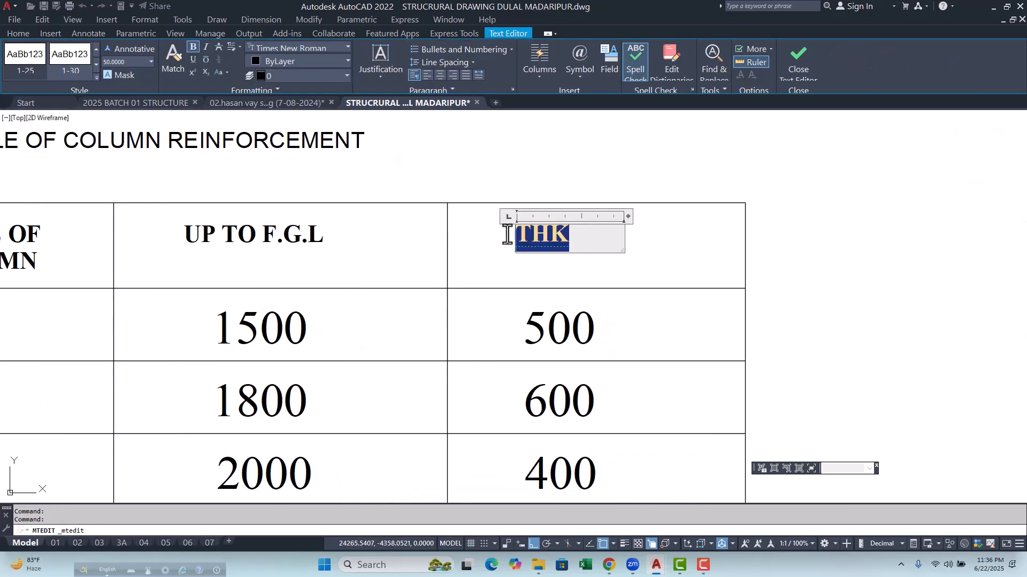
text(F.G.L TO)
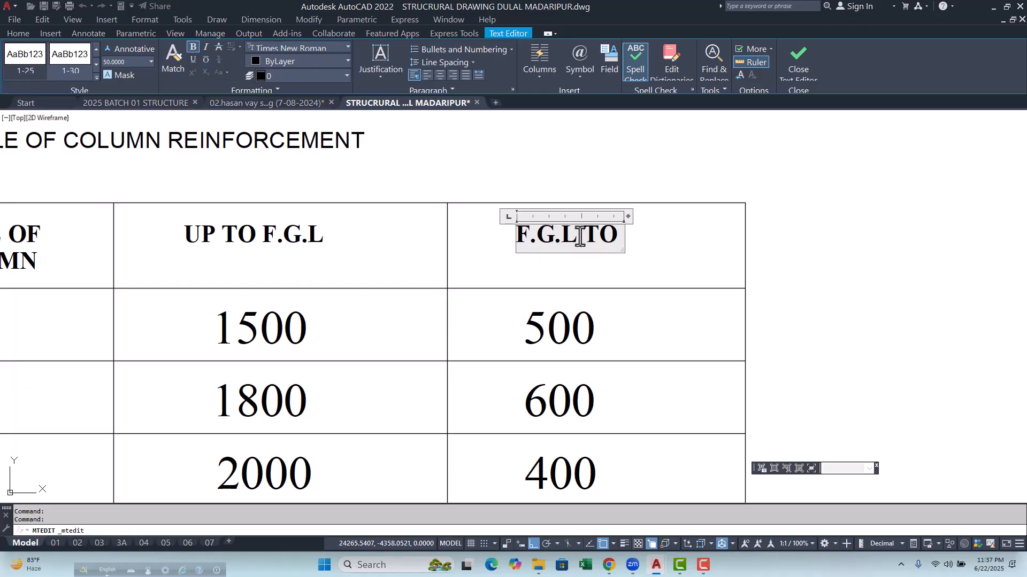
text(ABOVE)
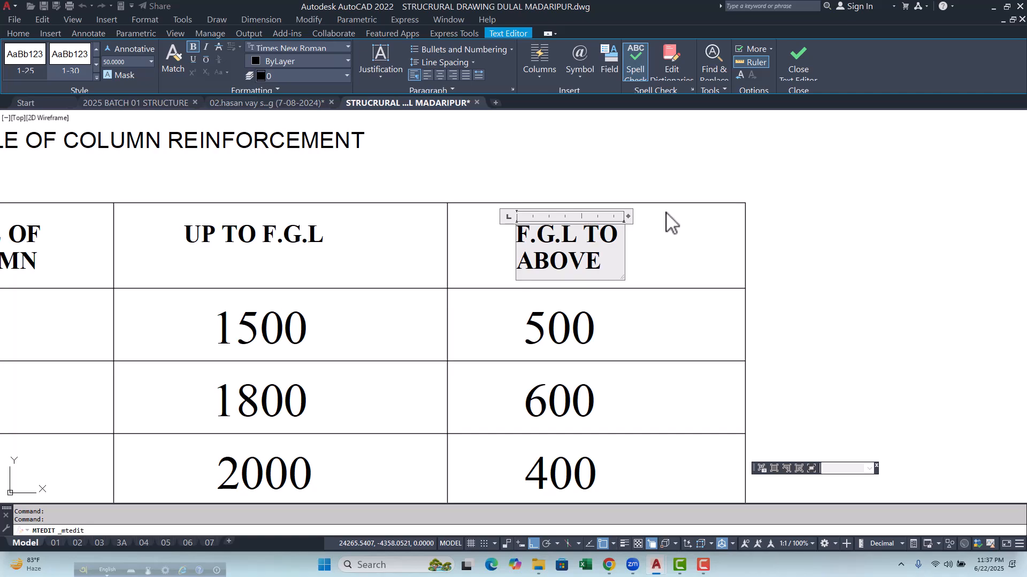
drag(626, 216, 723, 216)
click(850, 260)
scroll(422, 223, down, 4)
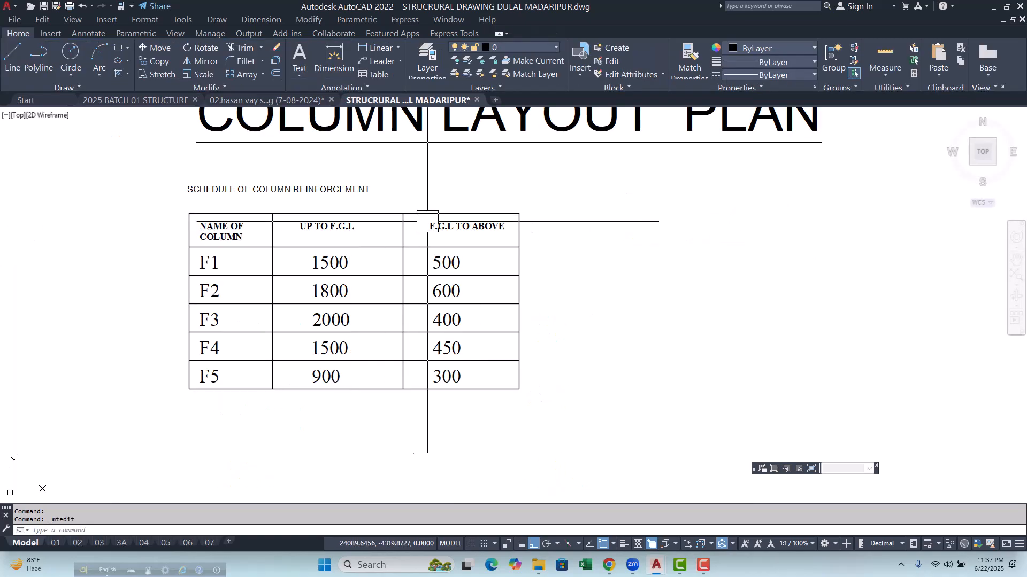
middle_drag(351, 224, 371, 227)
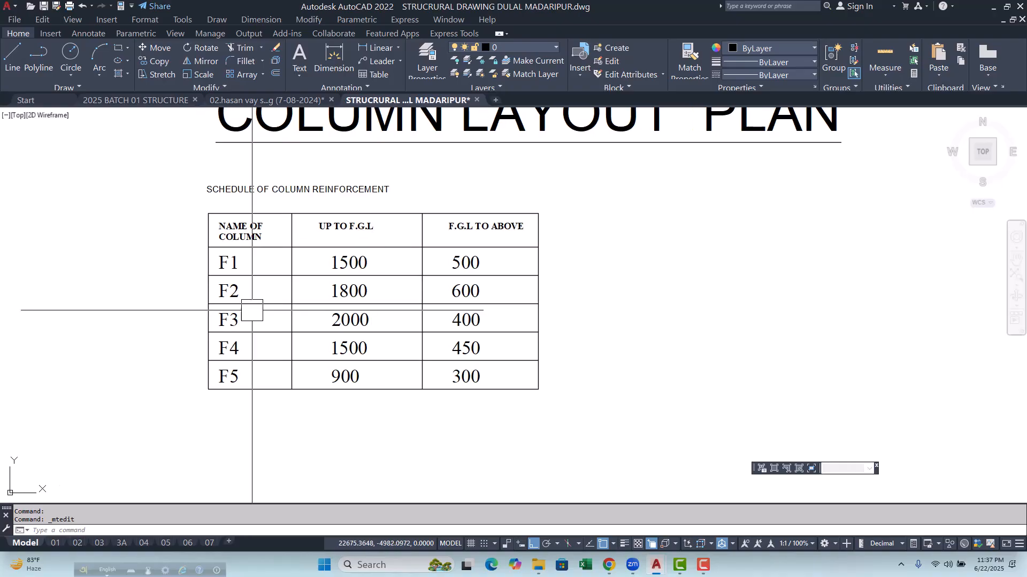
Step: Erase the stray F3 label beside the C1 label of the column at grid B/02 in the column layout plan
scroll(359, 296, up, 2)
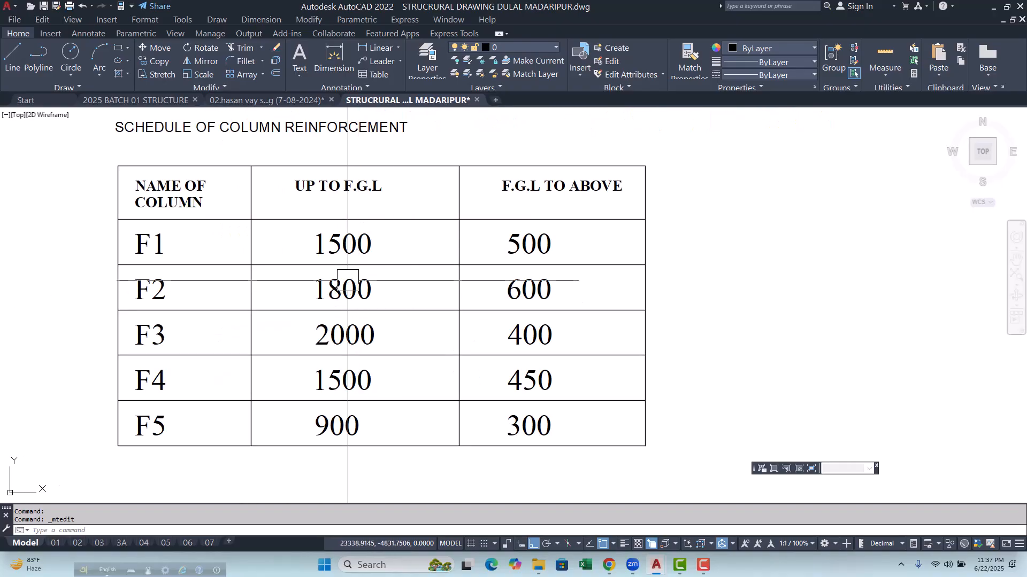
scroll(292, 337, down, 3)
scroll(288, 350, down, 4)
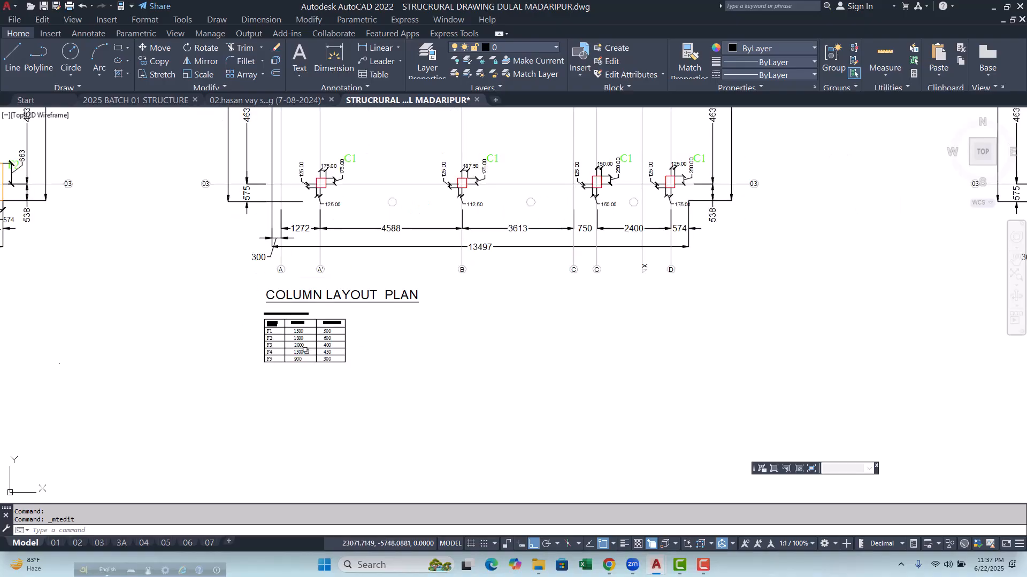
middle_drag(305, 355, 302, 392)
mouse_move(337, 261)
middle_down()
mouse_move(298, 371)
mouse_move(263, 407)
middle_up()
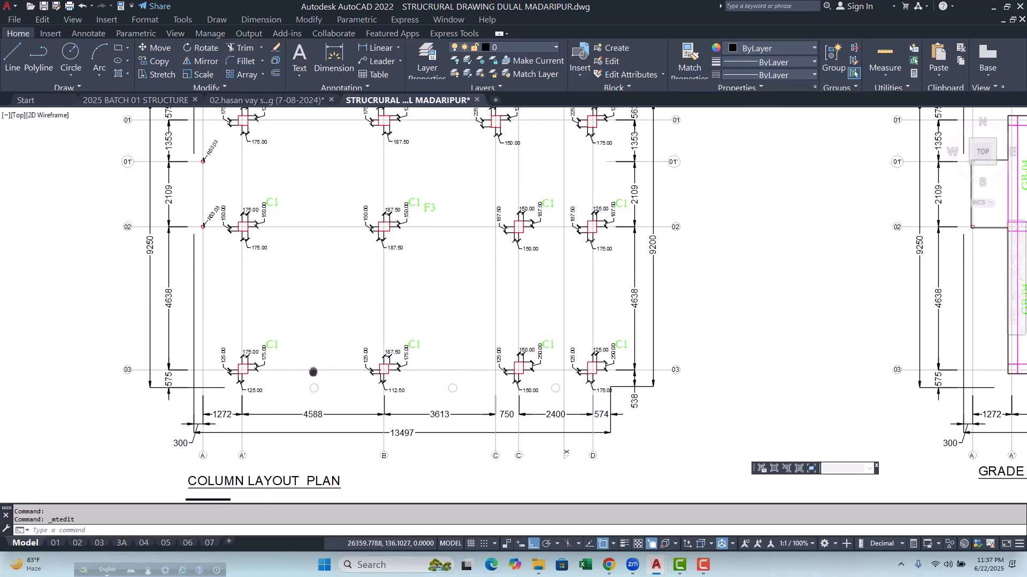
middle_drag(449, 239, 363, 346)
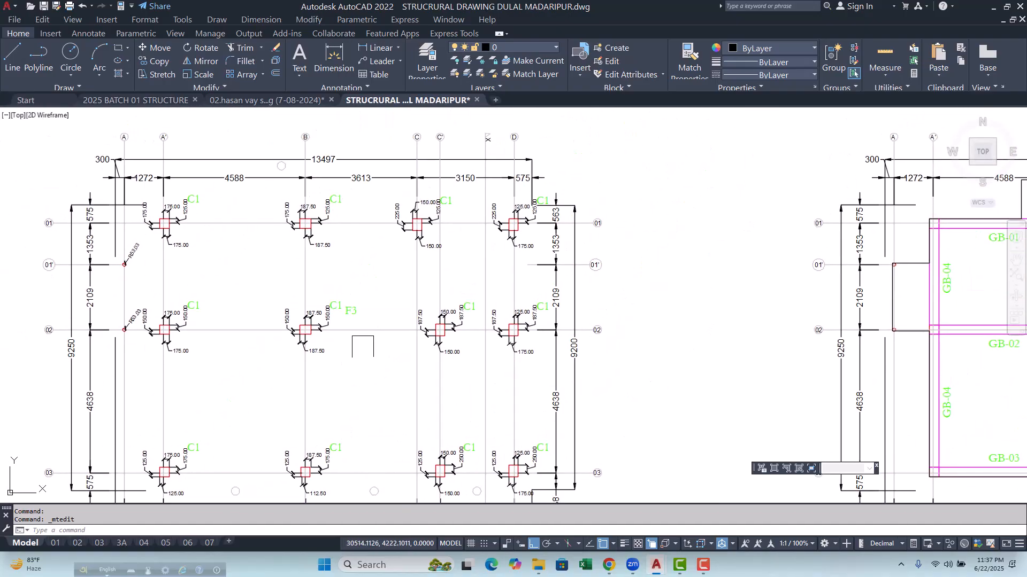
scroll(348, 313, up, 4)
click(347, 310)
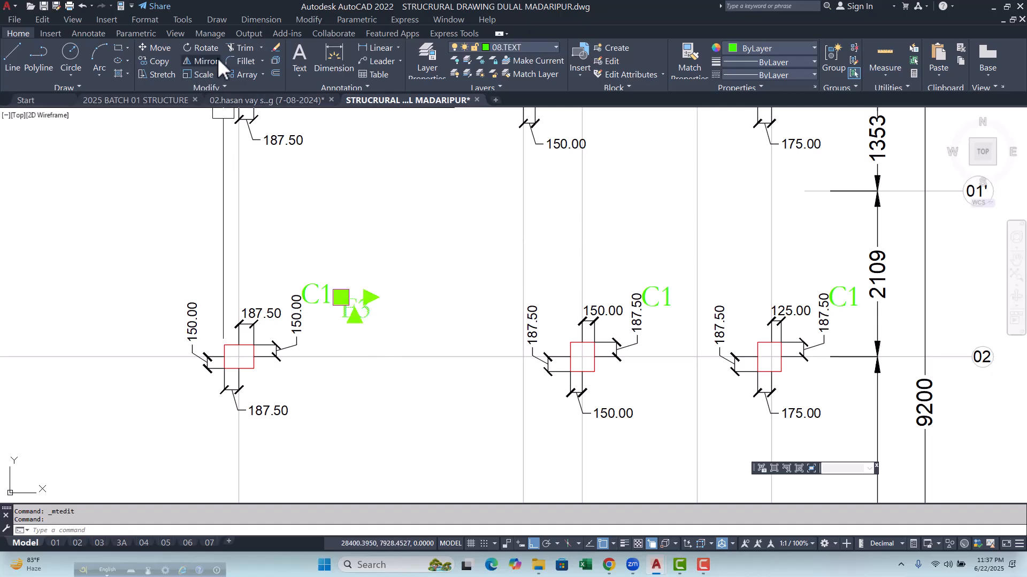
click(278, 48)
Step: Examine the columns, C1 labels and offset dimensions across the column layout plan
scroll(294, 329, down, 2)
middle_drag(338, 348, 345, 424)
middle_drag(293, 345, 298, 326)
middle_drag(404, 397, 439, 309)
scroll(365, 251, down, 4)
scroll(372, 360, up, 2)
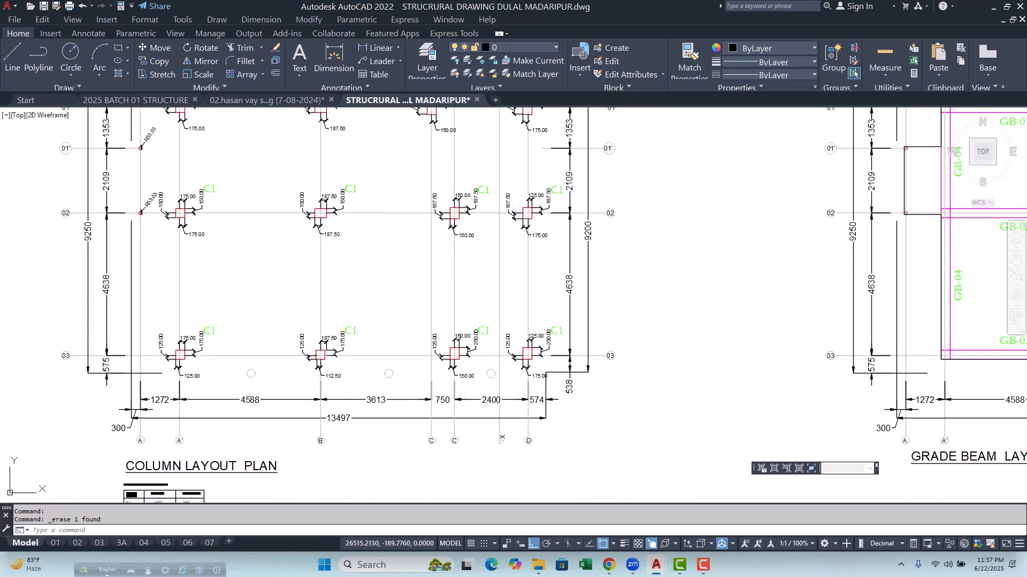
scroll(262, 362, up, 2)
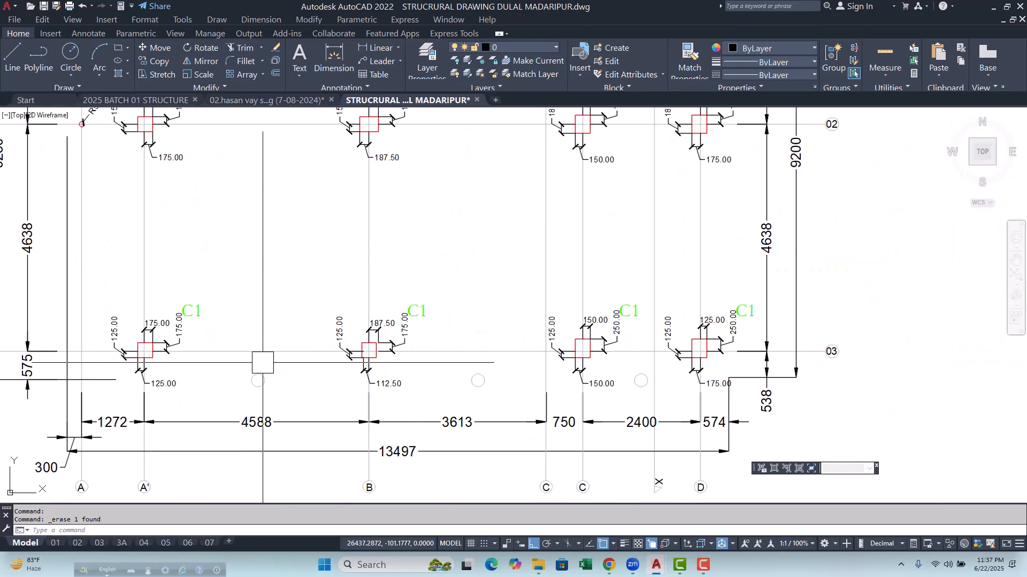
scroll(269, 371, down, 3)
scroll(273, 349, up, 5)
middle_drag(230, 348, 229, 382)
scroll(230, 382, up, 1)
scroll(230, 383, down, 2)
middle_drag(294, 324, 241, 409)
scroll(232, 405, down, 1)
middle_drag(281, 345, 271, 378)
scroll(202, 219, up, 6)
middle_drag(203, 222, 213, 273)
scroll(214, 272, down, 2)
scroll(161, 260, up, 2)
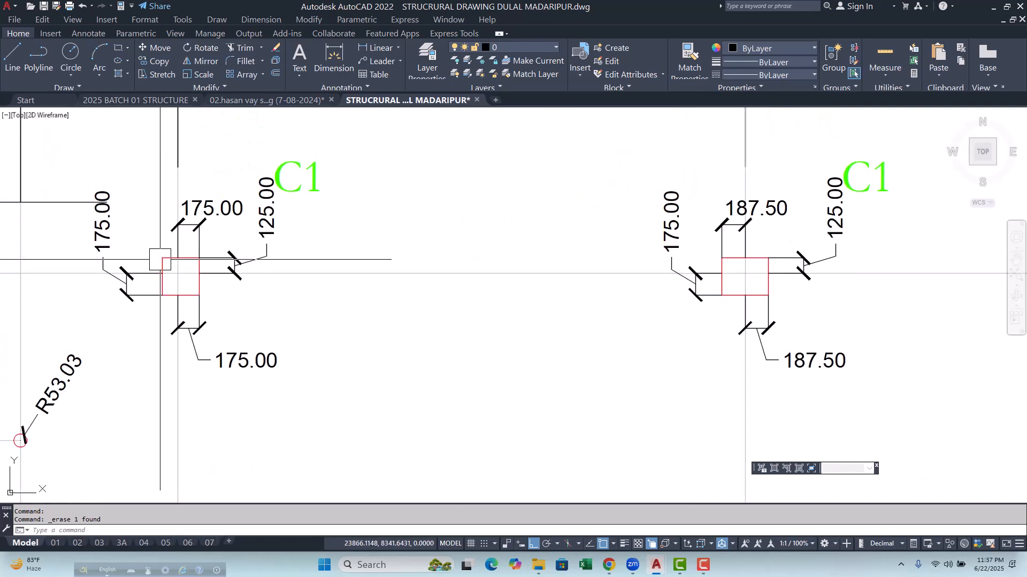
Step: Measure the width and depth of the column at grid A'/01 with linear dimensions, without placing them
click(365, 50)
scroll(180, 252, up, 2)
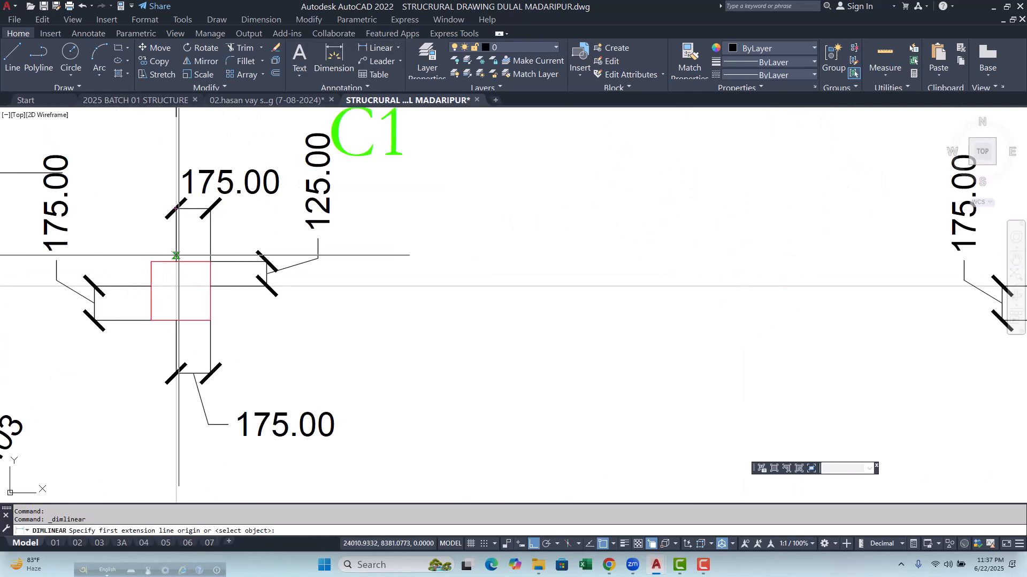
click(152, 261)
click(210, 262)
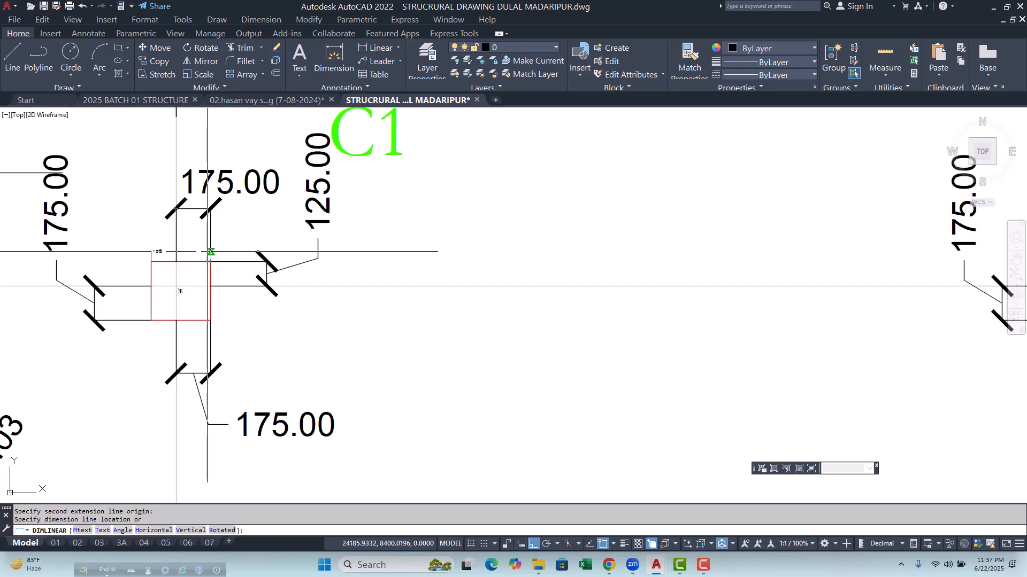
key(Escape)
key(space)
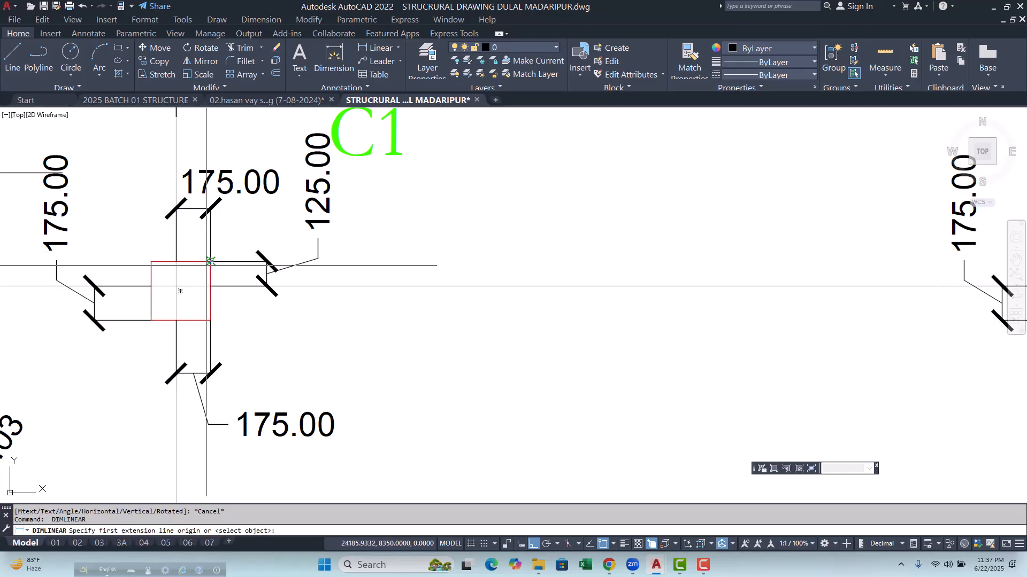
click(210, 261)
click(210, 320)
key(Escape)
scroll(280, 307, down, 4)
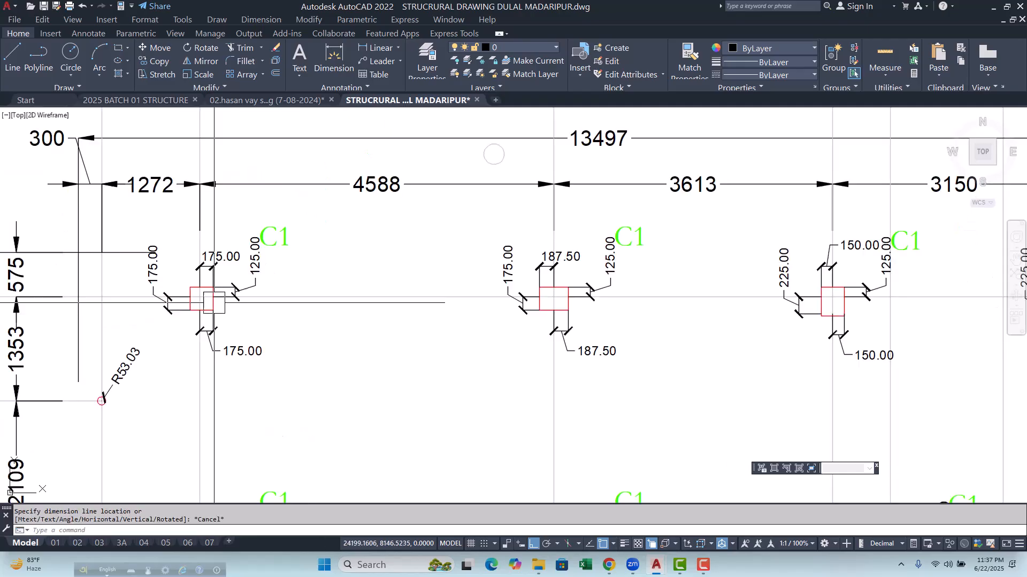
Step: Measure the width and depth of the column at grid B/01 with linear dimensions, without placing them
scroll(453, 255, up, 4)
key(space)
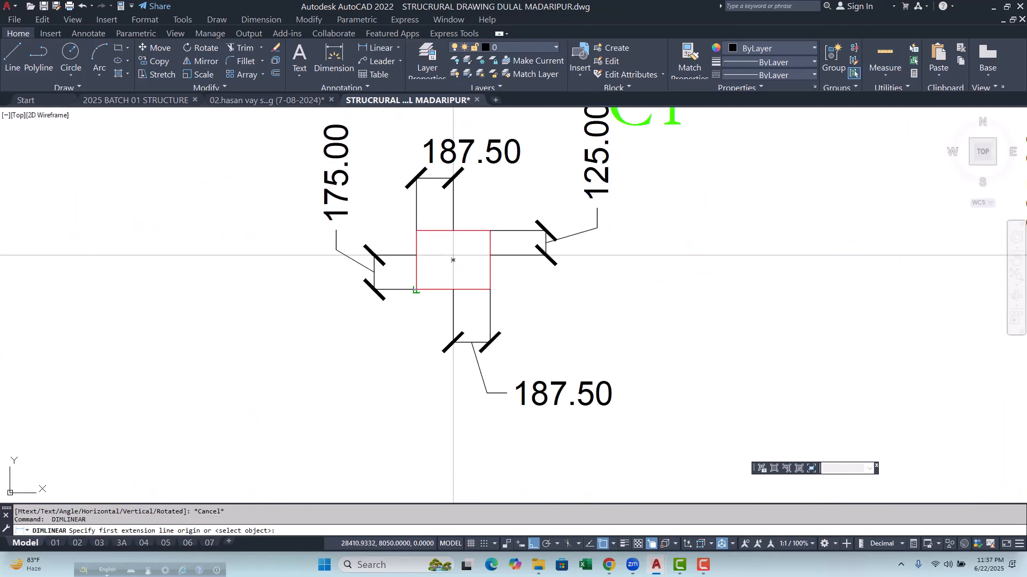
click(417, 289)
click(490, 289)
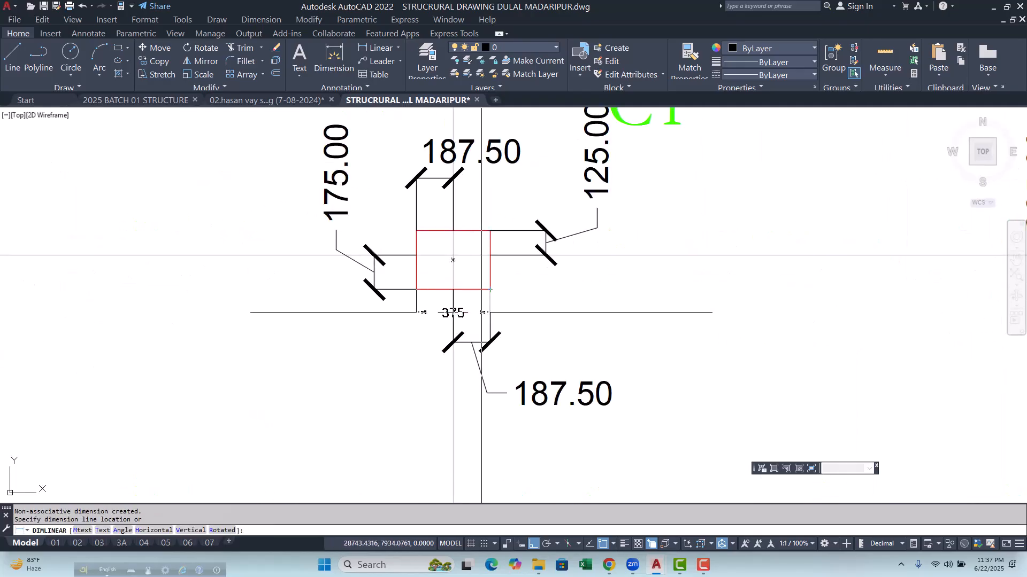
key(Escape)
scroll(445, 290, up, 4)
key(space)
click(374, 287)
click(373, 138)
key(Escape)
scroll(375, 268, down, 6)
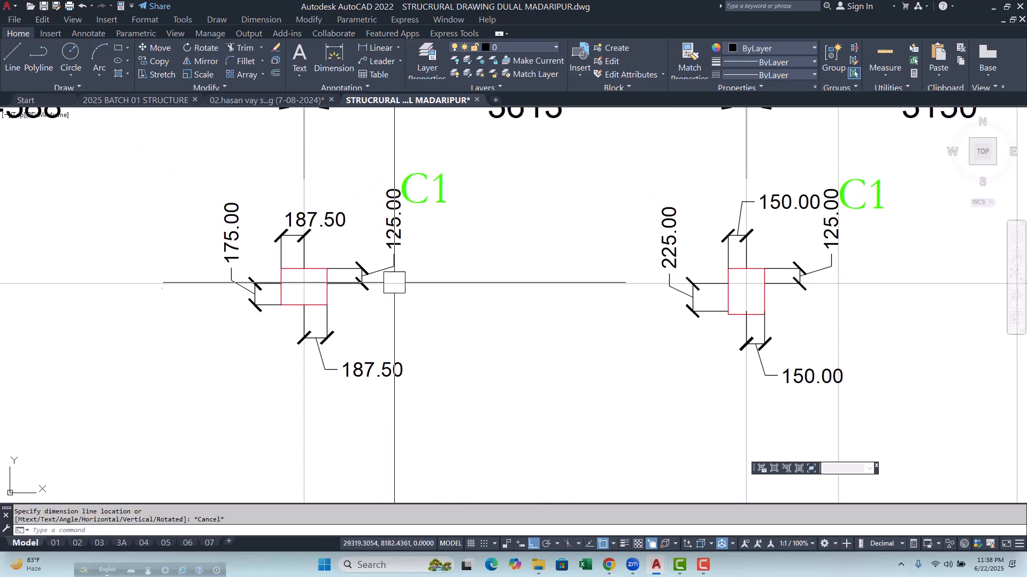
Step: Change the label of the column at grid B/01 to C2
double_click(447, 190)
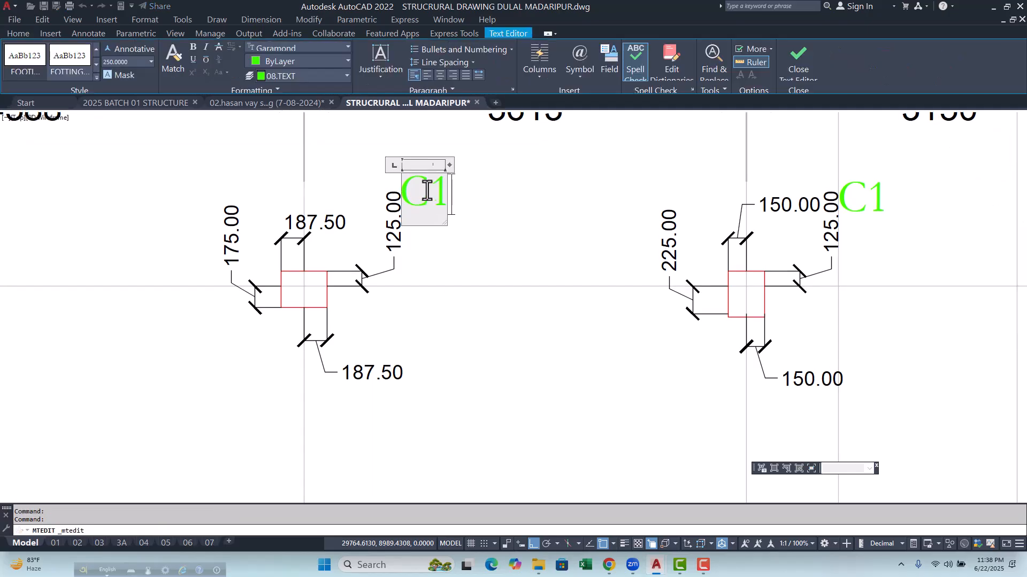
text(2)
click(513, 229)
Step: Measure the width and depth of the column at grid C/01 with linear dimensions, without placing them
scroll(473, 246, down, 2)
middle_drag(463, 254, 307, 259)
click(378, 48)
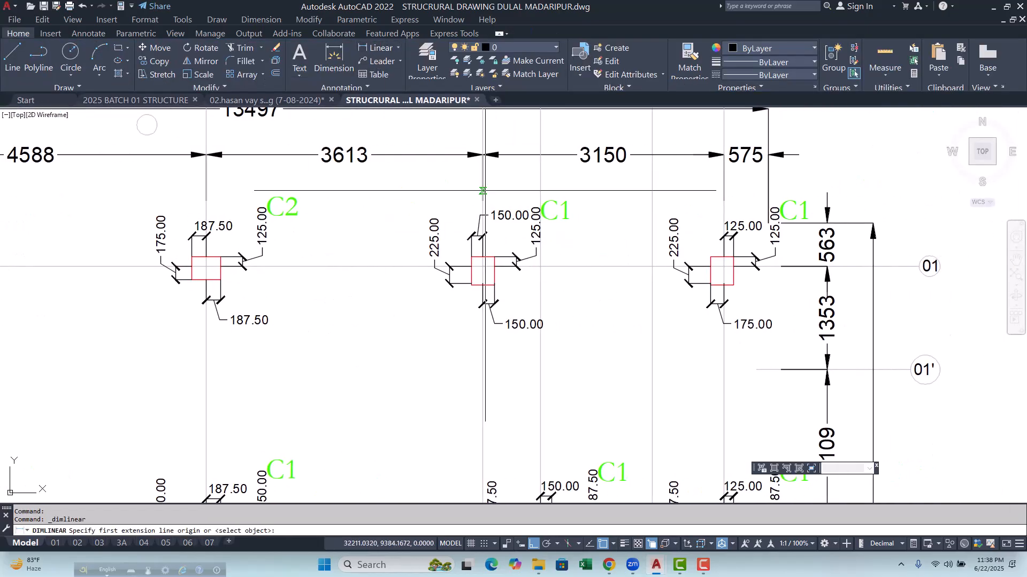
scroll(497, 251, up, 2)
click(455, 261)
click(491, 261)
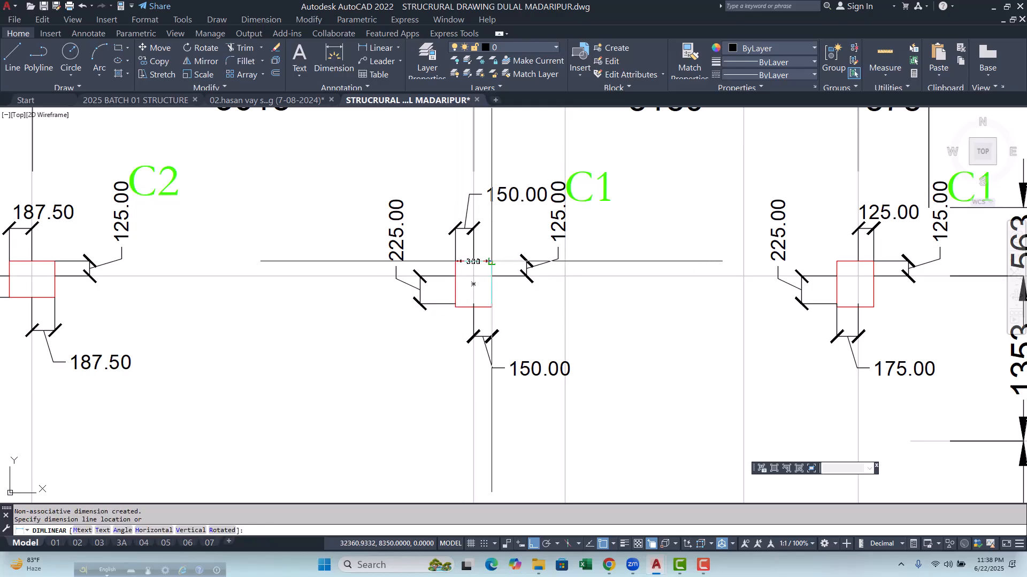
scroll(488, 242, up, 3)
key(Escape)
key(space)
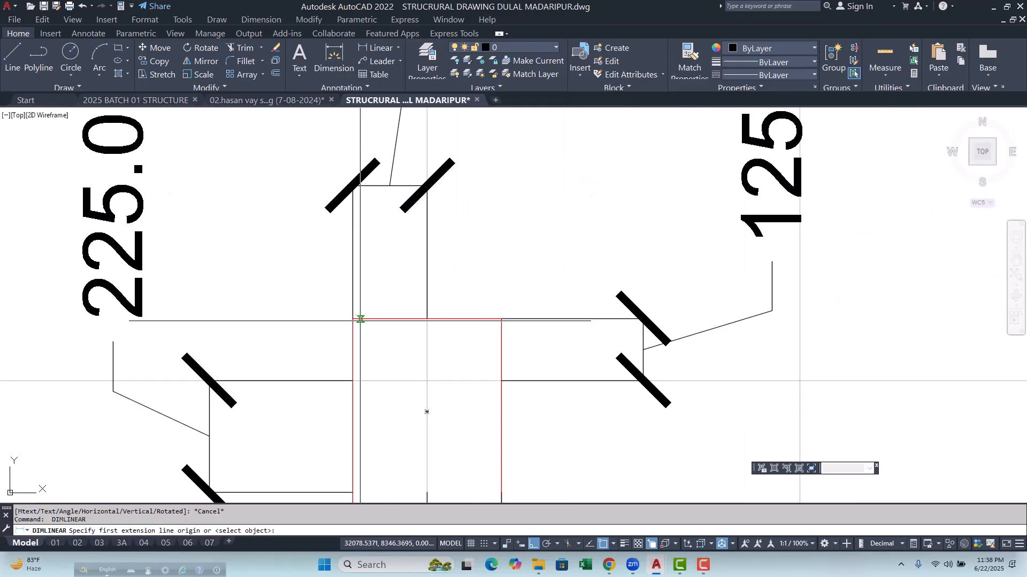
click(352, 320)
scroll(357, 252, down, 5)
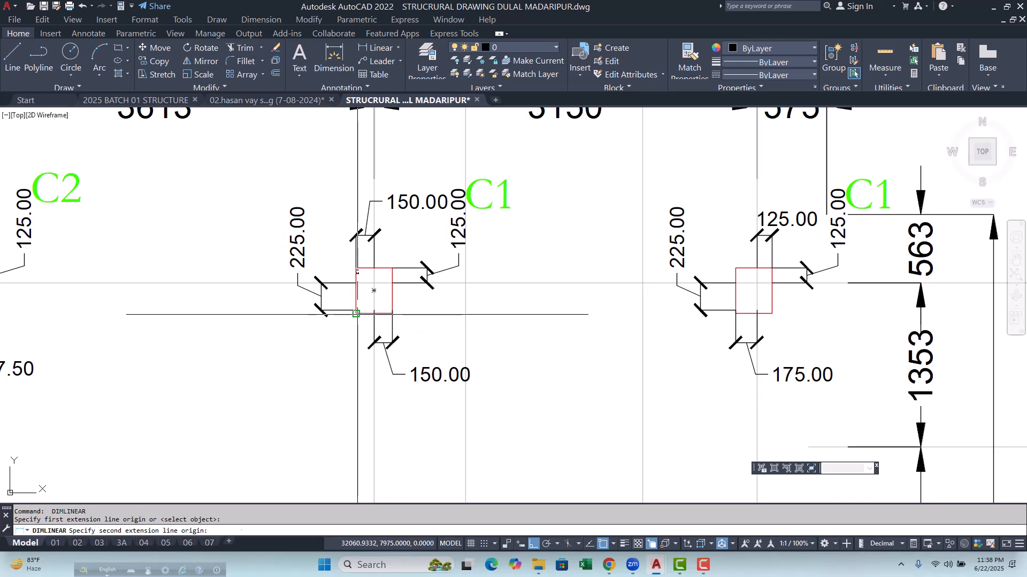
click(357, 315)
scroll(240, 322, up, 1)
key(Escape)
scroll(427, 297, up, 2)
key(Escape)
Step: Stretch the lower origin of the left-side vertical dimension at column C/01 down to the column's bottom corner
click(374, 313)
scroll(423, 314, up, 4)
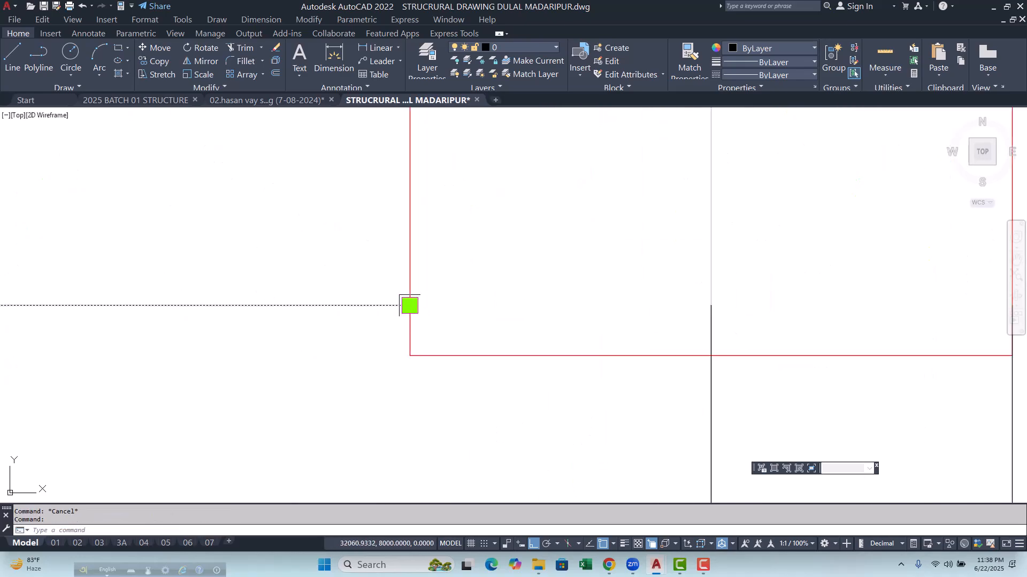
click(410, 305)
scroll(377, 337, down, 4)
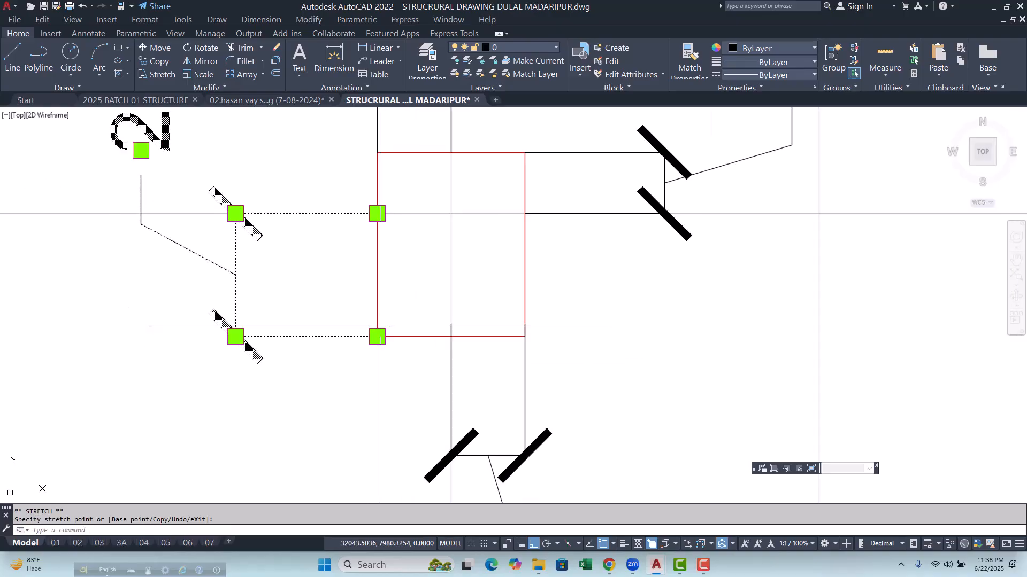
scroll(380, 332, down, 3)
key(Escape)
key(Escape)
scroll(440, 335, down, 2)
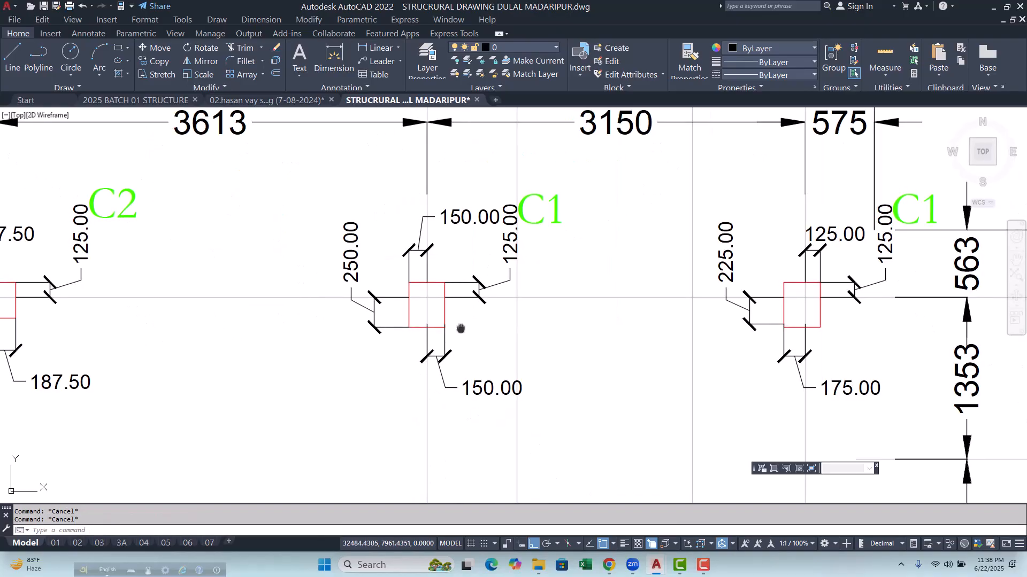
Step: Move the 150 dimension below column C/01 down so its extension lines start at the column's bottom edge
scroll(460, 327, up, 3)
click(422, 363)
scroll(415, 315, up, 3)
scroll(369, 319, down, 5)
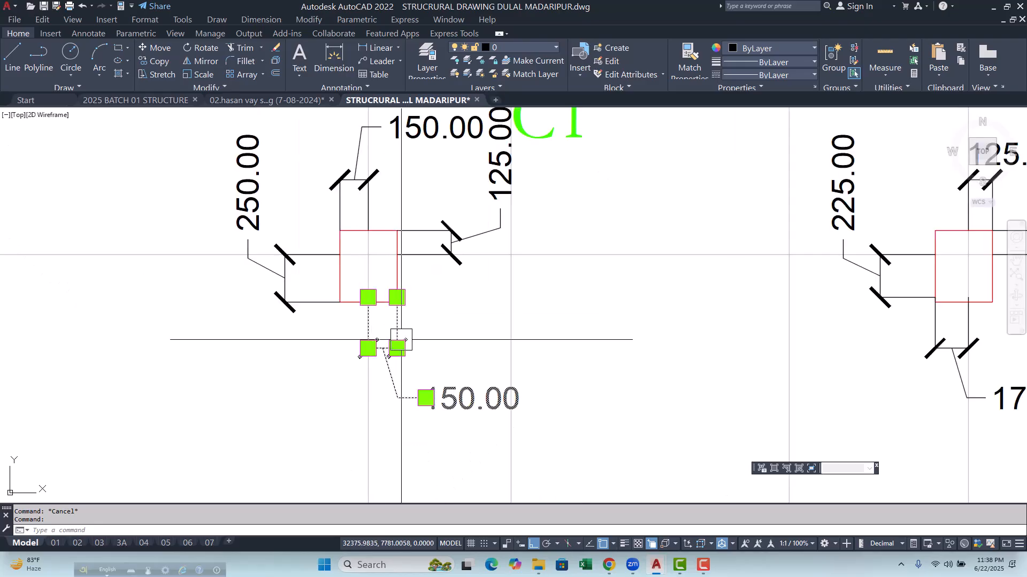
text(m)
key(Return)
scroll(406, 321, up, 8)
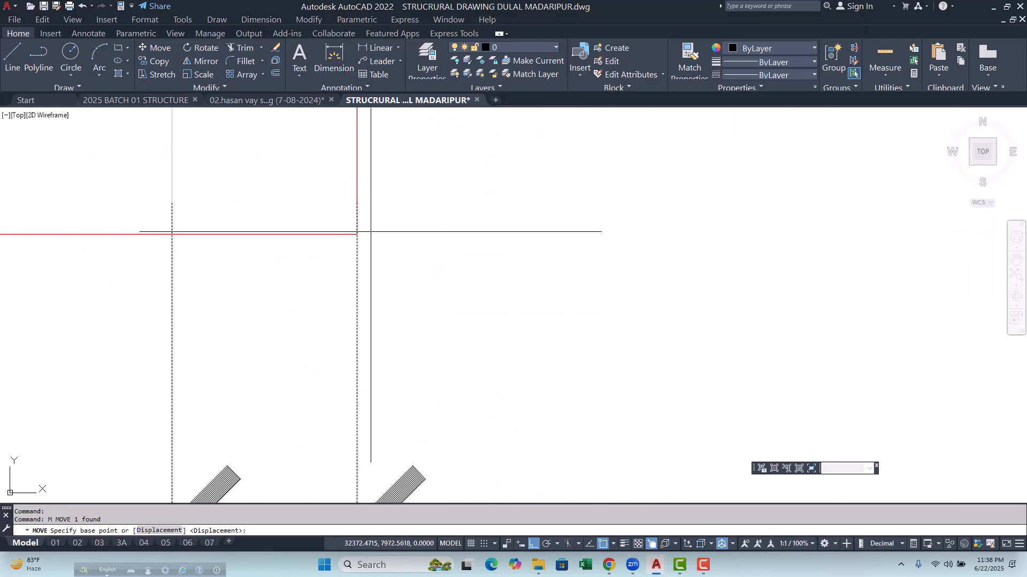
click(357, 204)
key(Escape)
scroll(357, 229, down, 6)
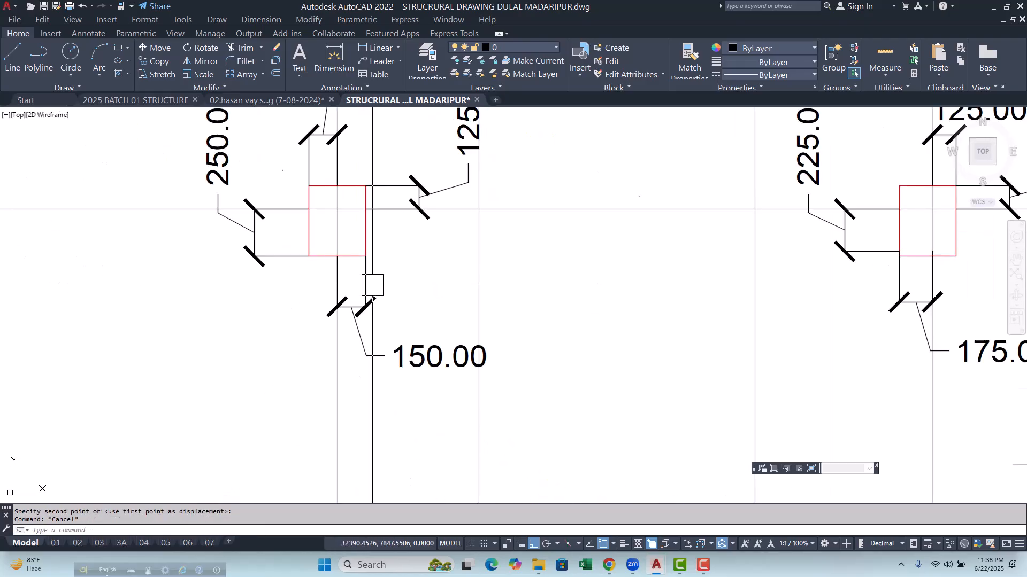
Step: Measure the width of the column at grid B/01 with a linear dimension, without placing it
scroll(389, 317, down, 3)
middle_drag(277, 326, 287, 327)
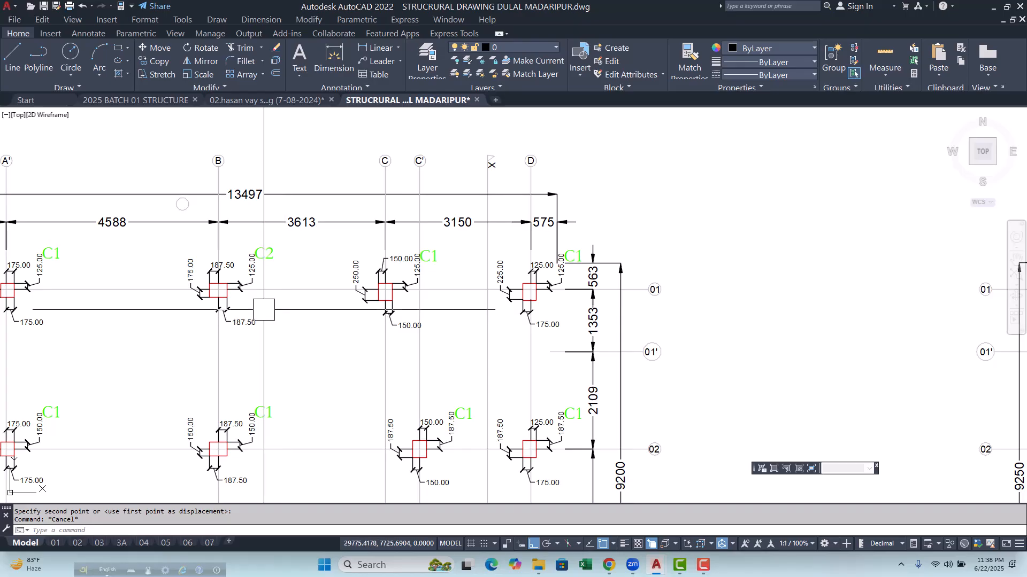
scroll(183, 288, up, 4)
key(Escape)
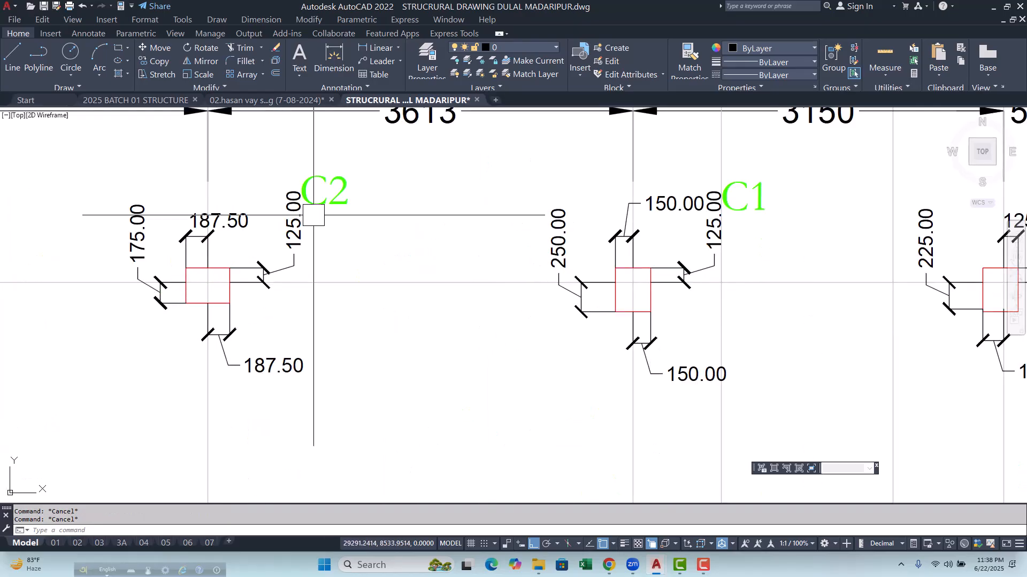
click(360, 48)
scroll(155, 314, up, 4)
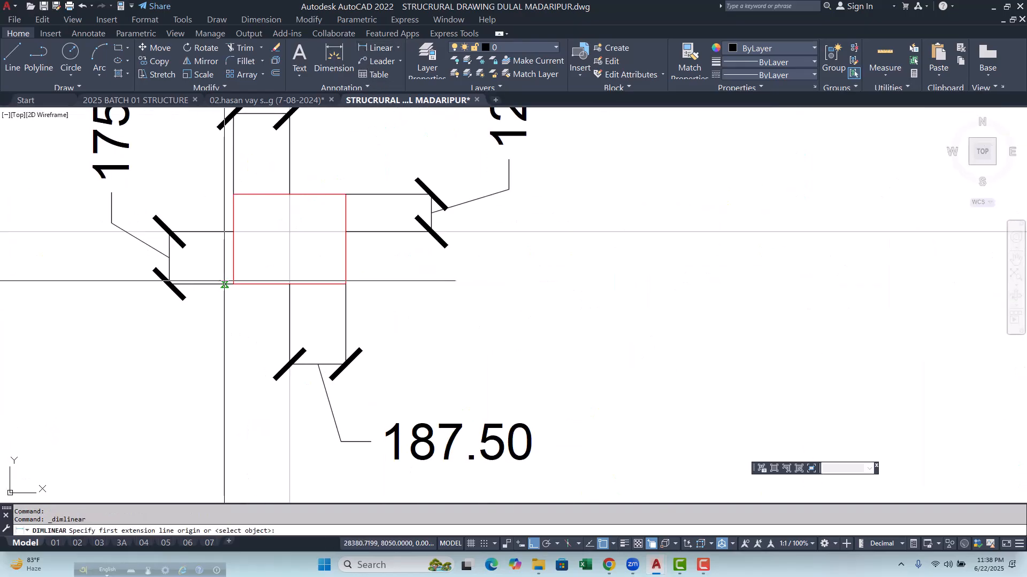
click(345, 284)
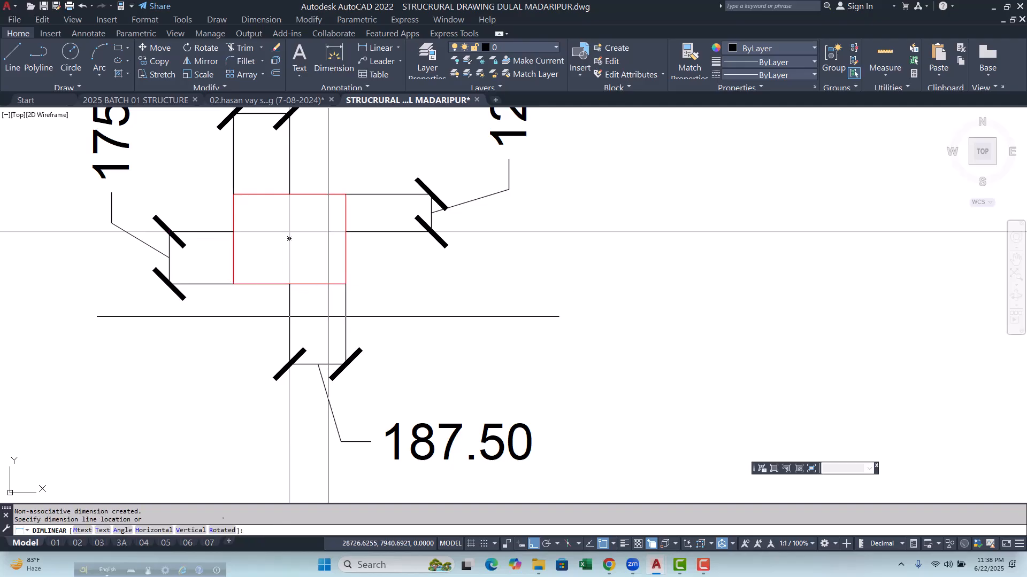
key(Escape)
Step: Measure the depth of the column at grid C/01 along its left side with a linear dimension, without placing it
scroll(182, 322, down, 6)
scroll(497, 311, up, 4)
key(space)
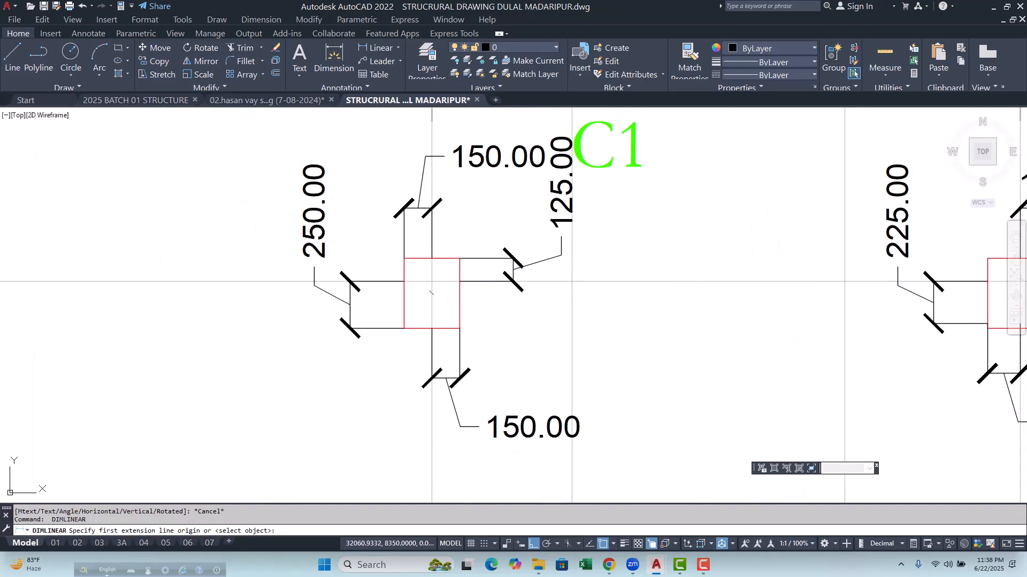
click(404, 259)
click(405, 328)
key(Escape)
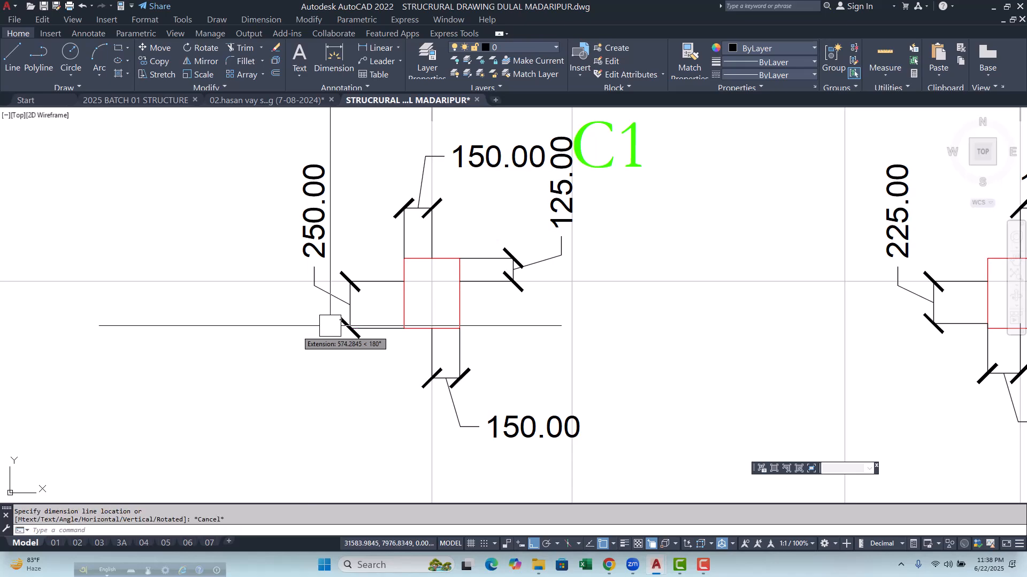
Step: Measure the depth of the column at grid B/01 along its right side with a linear dimension, without placing it
scroll(431, 281, down, 6)
scroll(291, 296, up, 4)
key(space)
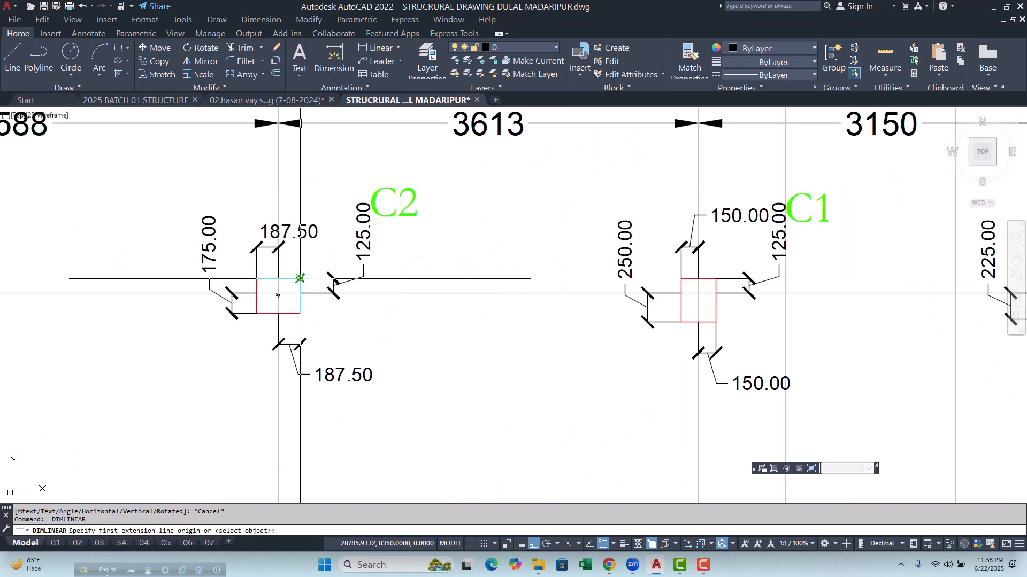
click(300, 278)
click(300, 314)
scroll(330, 306, up, 2)
key(Escape)
Step: Change the label of the column at grid C/01 to C3
middle_drag(269, 319, 245, 325)
scroll(299, 323, down, 2)
middle_drag(332, 325, 223, 330)
middle_drag(439, 308, 225, 308)
scroll(436, 230, up, 3)
double_click(459, 229)
drag(461, 229, 495, 241)
text(3)
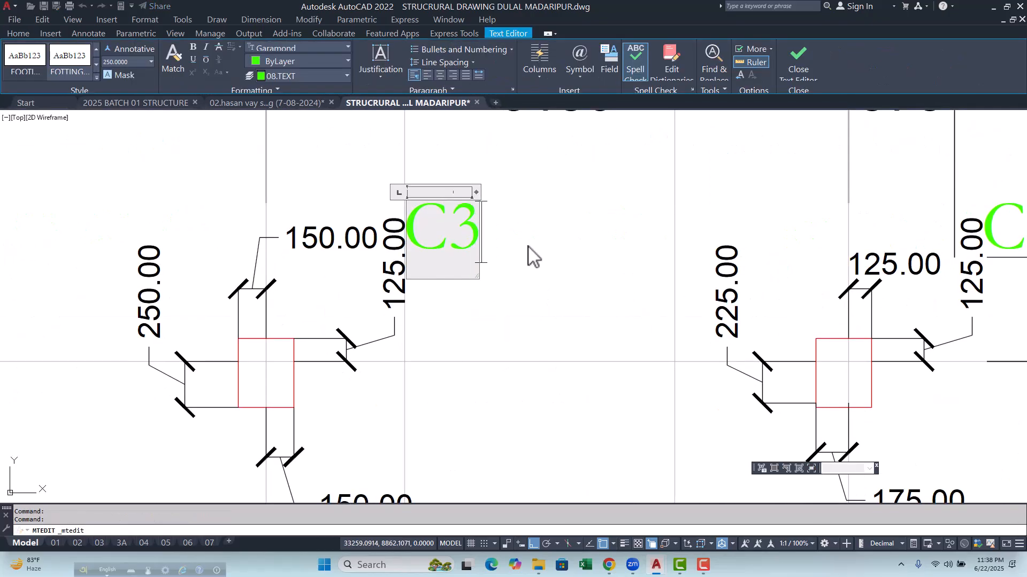
click(529, 247)
Step: Stretch the lower origin of the left-side vertical dimension at column D/01 down to the column's bottom corner
scroll(355, 292, down, 1)
scroll(384, 283, down, 2)
mouse_move(453, 286)
middle_down()
mouse_move(403, 266)
mouse_move(369, 271)
middle_up()
scroll(484, 287, up, 5)
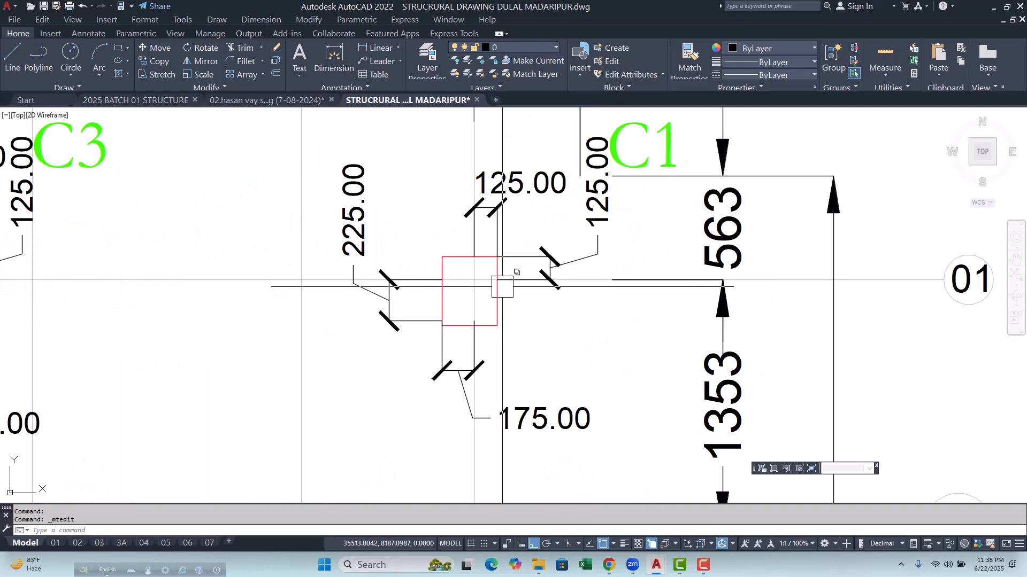
scroll(441, 339, up, 4)
click(406, 298)
scroll(435, 323, up, 4)
click(448, 259)
click(448, 288)
key(Escape)
key(Escape)
Step: Stretch the right origin of the 175 dimension below column D/01 down to the column's bottom edge
click(660, 332)
click(657, 259)
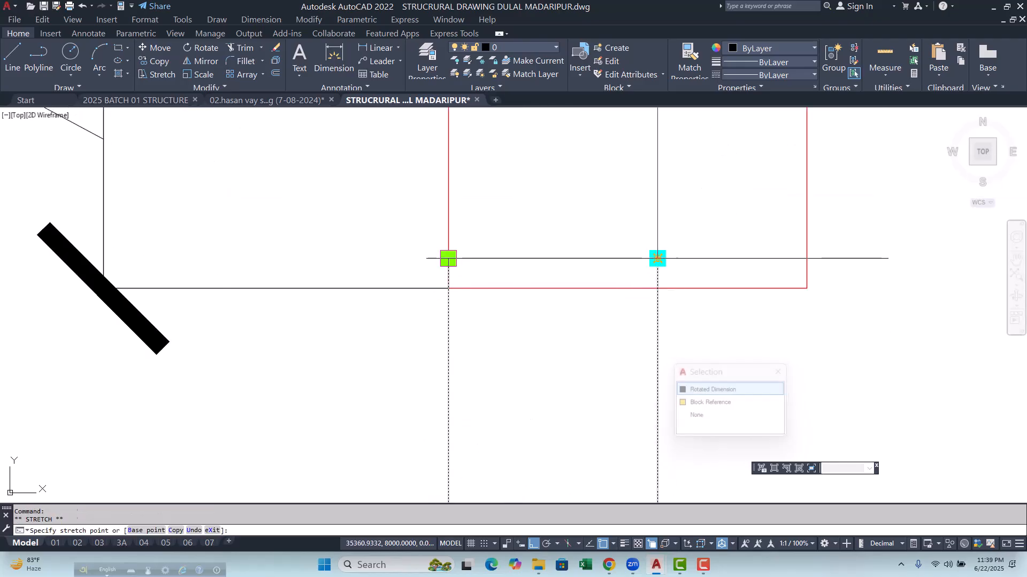
click(657, 288)
key(Escape)
scroll(462, 286, down, 6)
key(Escape)
scroll(452, 302, down, 6)
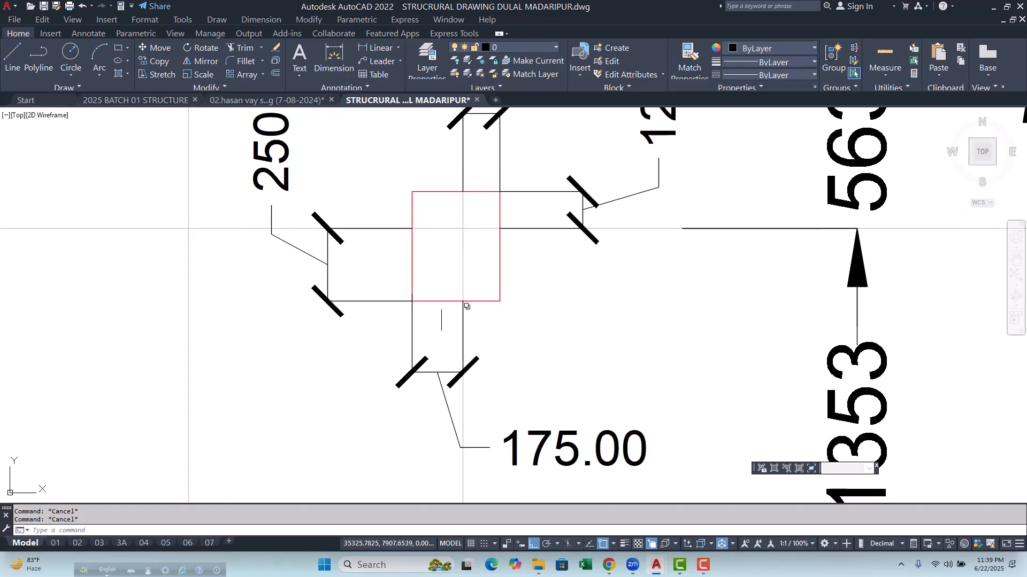
Step: Measure the depth of the column at grid D/01 with a linear dimension, without placing it
click(366, 56)
scroll(429, 308, up, 2)
click(412, 233)
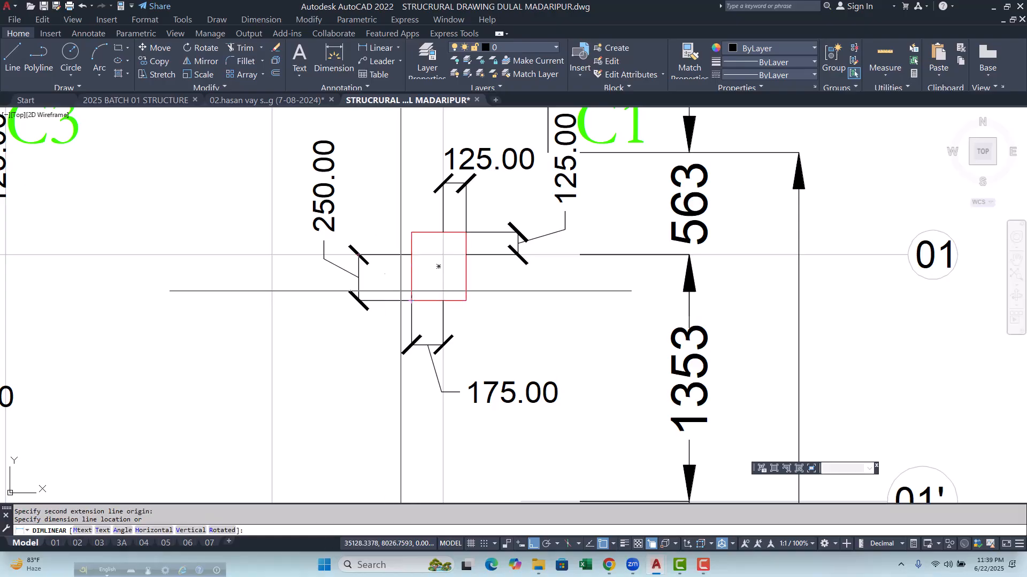
scroll(436, 265, down, 2)
key(Escape)
key(Escape)
Step: Change the label of the column at grid D/01 to C3
middle_drag(468, 225, 404, 262)
scroll(517, 214, up, 2)
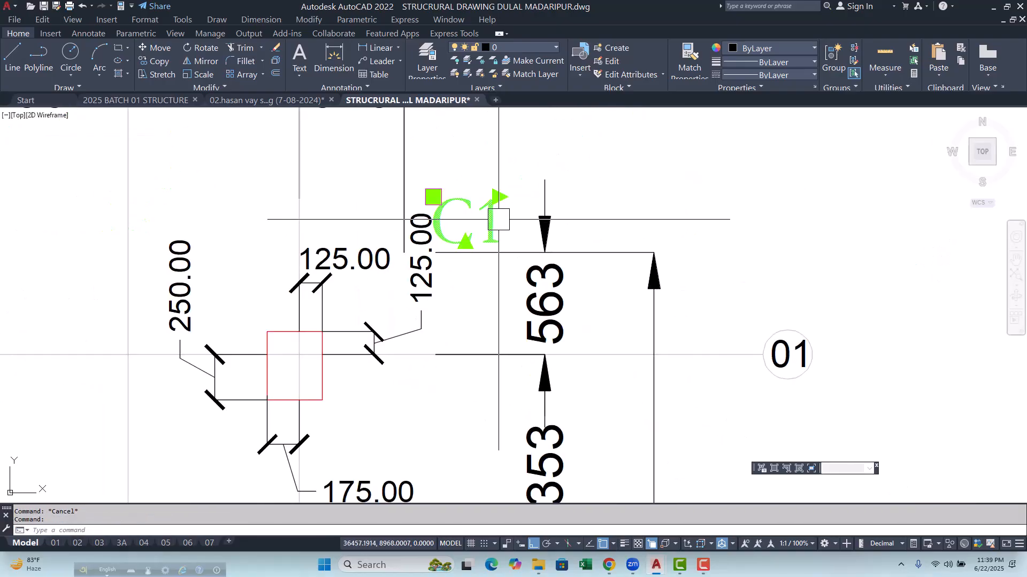
double_click(481, 224)
drag(491, 224, 585, 225)
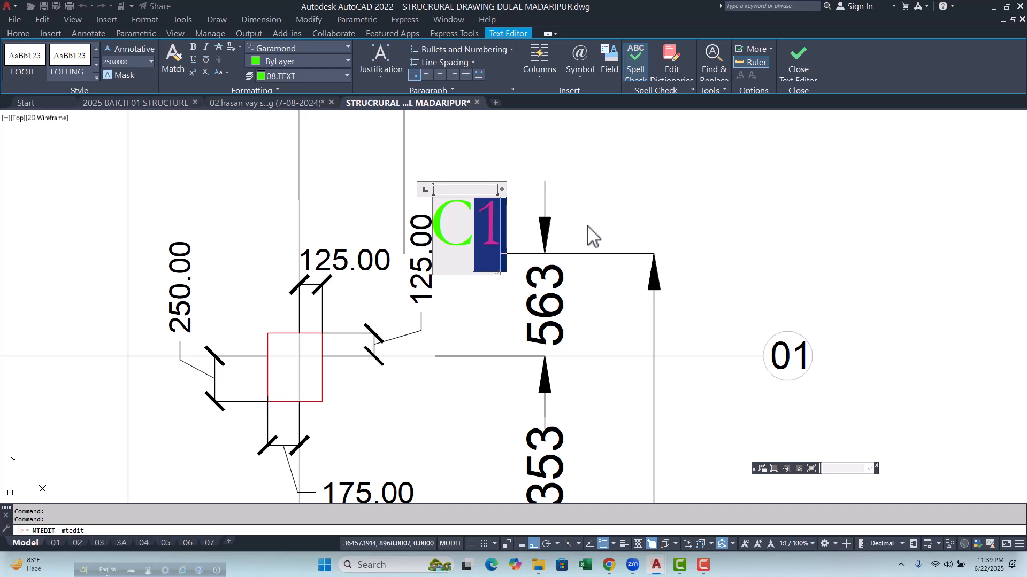
text(3)
click(604, 227)
Step: Measure the depth of the column at grid D/02 with a linear dimension, without placing it
scroll(535, 214, down, 5)
scroll(487, 244, up, 3)
scroll(481, 249, up, 6)
key(Escape)
key(Escape)
click(379, 49)
click(419, 219)
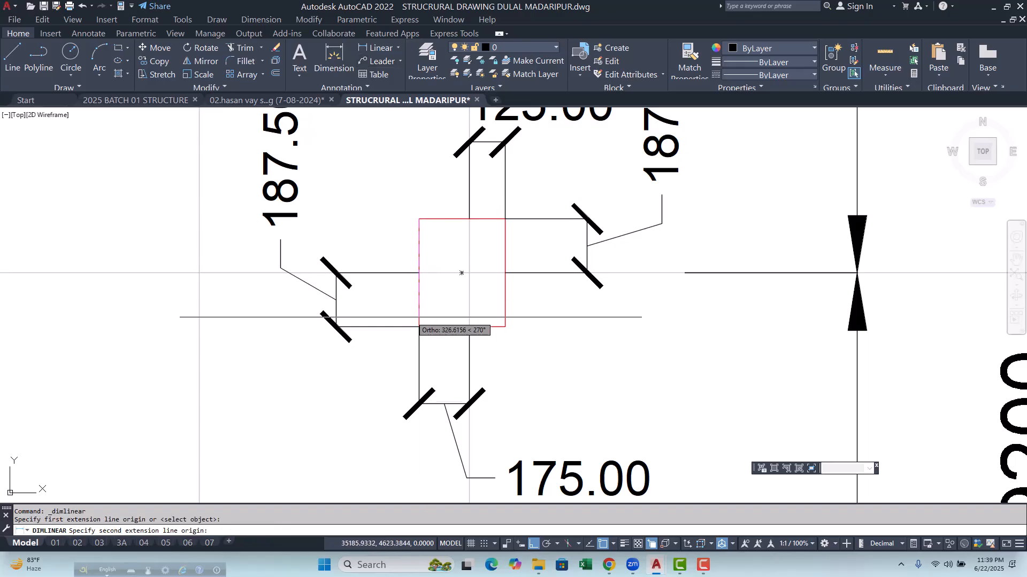
click(419, 327)
key(Escape)
scroll(447, 301, down, 3)
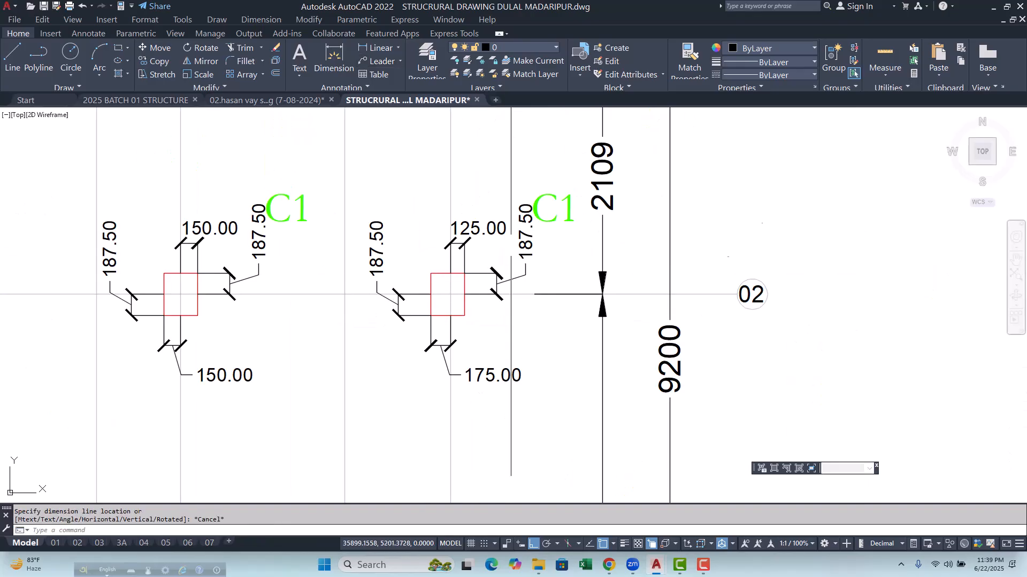
Step: Change the labels of the columns at grids D/02 and C'/02 to C3
double_click(557, 204)
drag(565, 217, 554, 281)
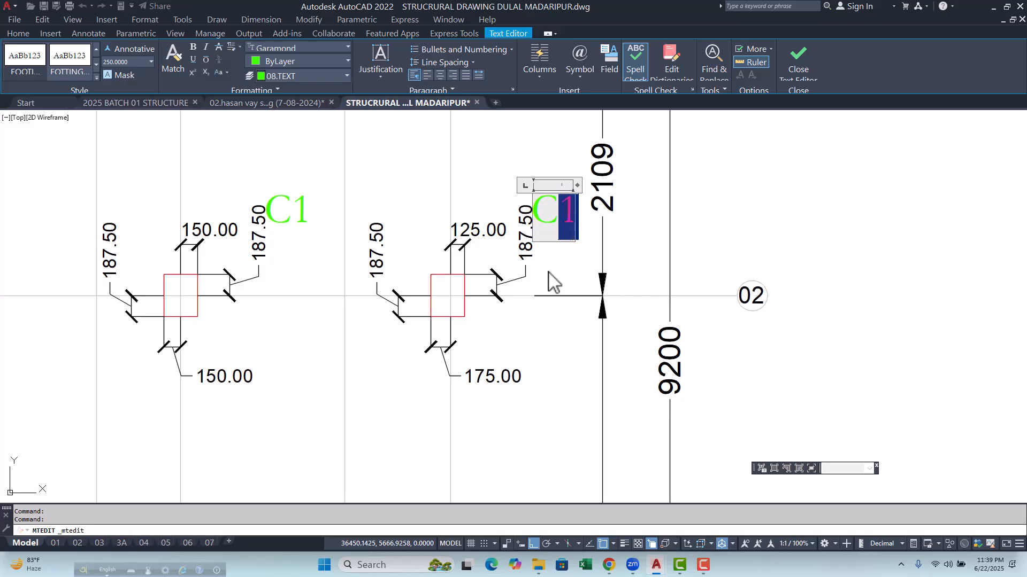
click(557, 296)
scroll(549, 287, down, 4)
scroll(424, 287, up, 4)
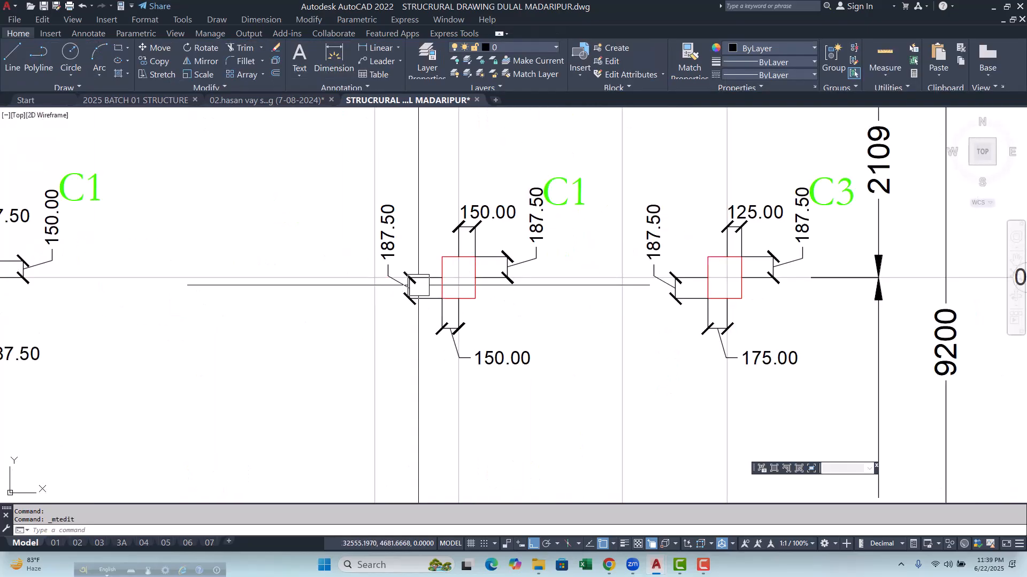
double_click(537, 198)
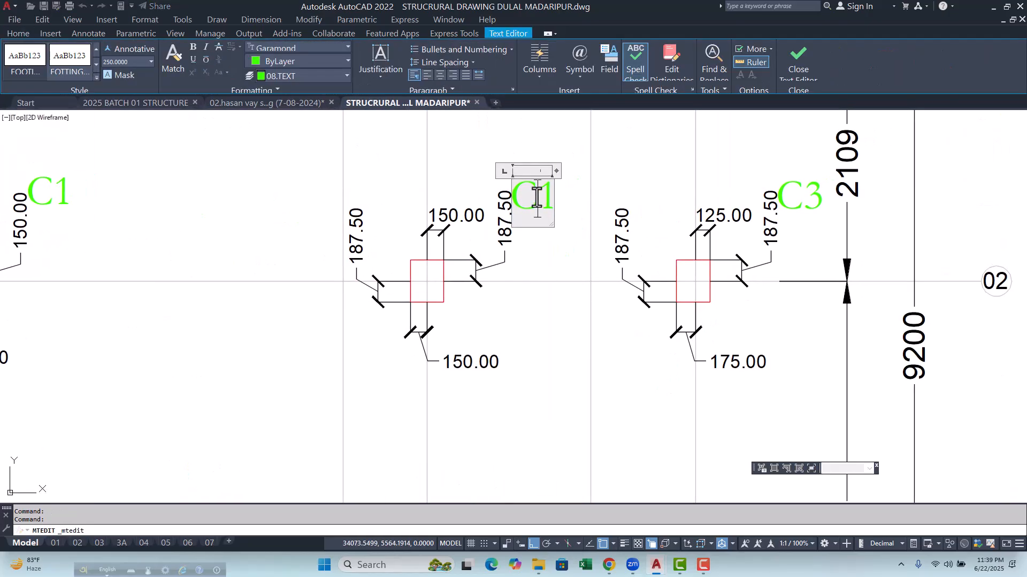
key(Escape)
Step: Measure the width and depth of the column at grid B/02 with linear dimensions, without placing them
scroll(596, 201, down, 5)
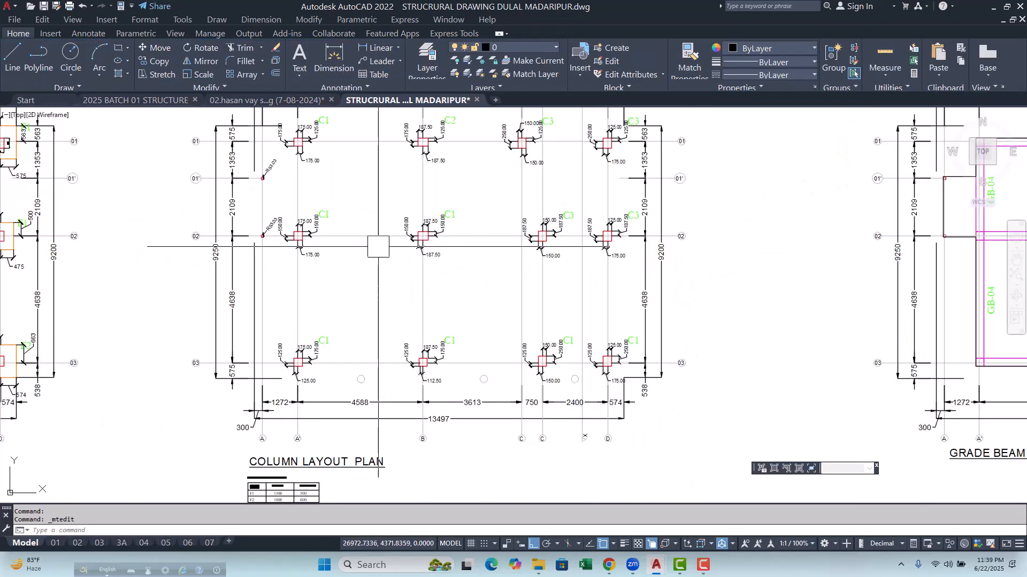
scroll(338, 113, up, 4)
click(364, 48)
scroll(456, 267, up, 4)
click(366, 244)
click(432, 243)
key(Escape)
key(space)
click(433, 244)
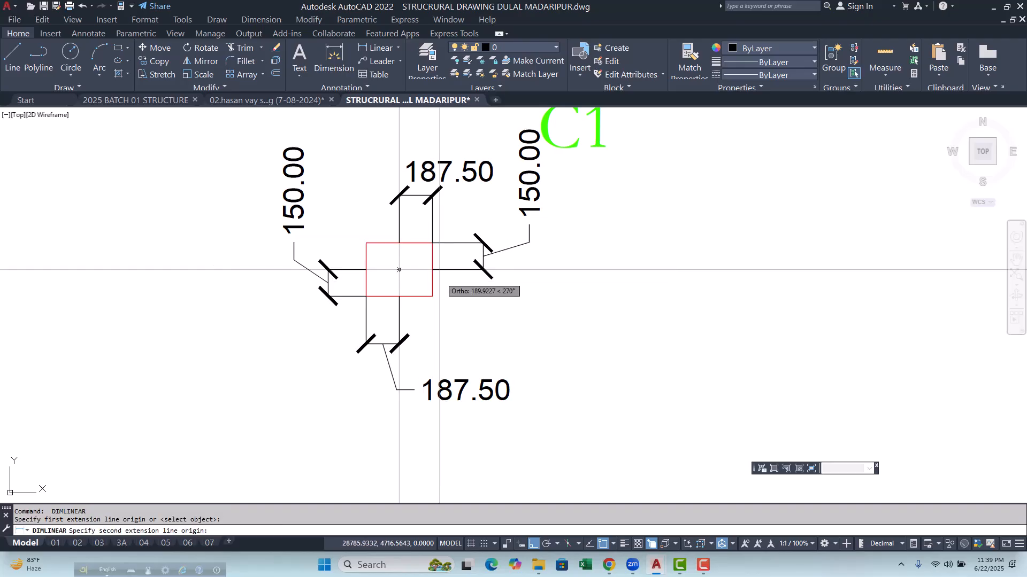
click(433, 291)
scroll(472, 304, down, 8)
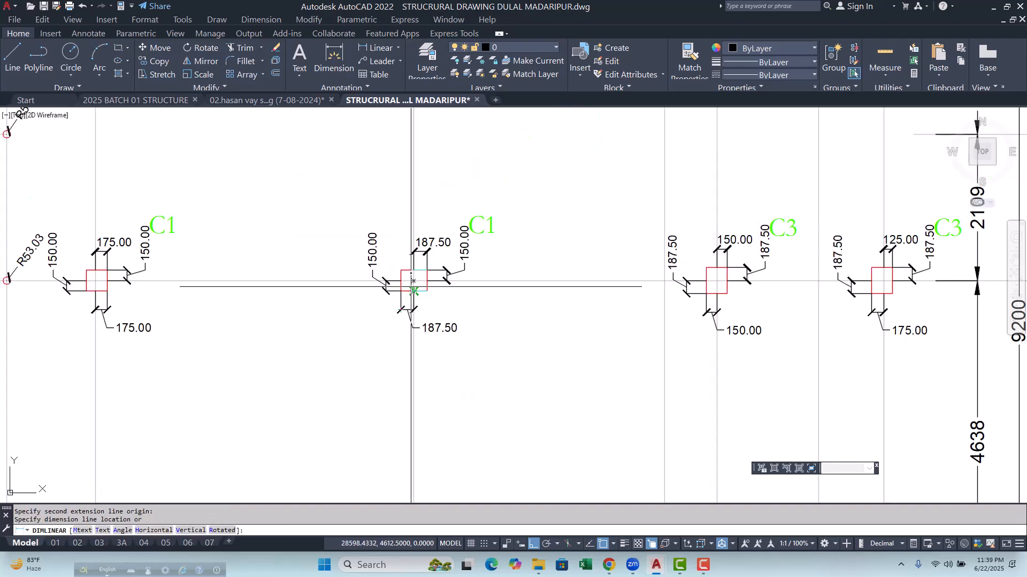
scroll(432, 308, up, 4)
key(Escape)
Step: Change the label of the column at grid B/02 to C2
scroll(432, 307, down, 2)
scroll(434, 263, up, 4)
double_click(434, 292)
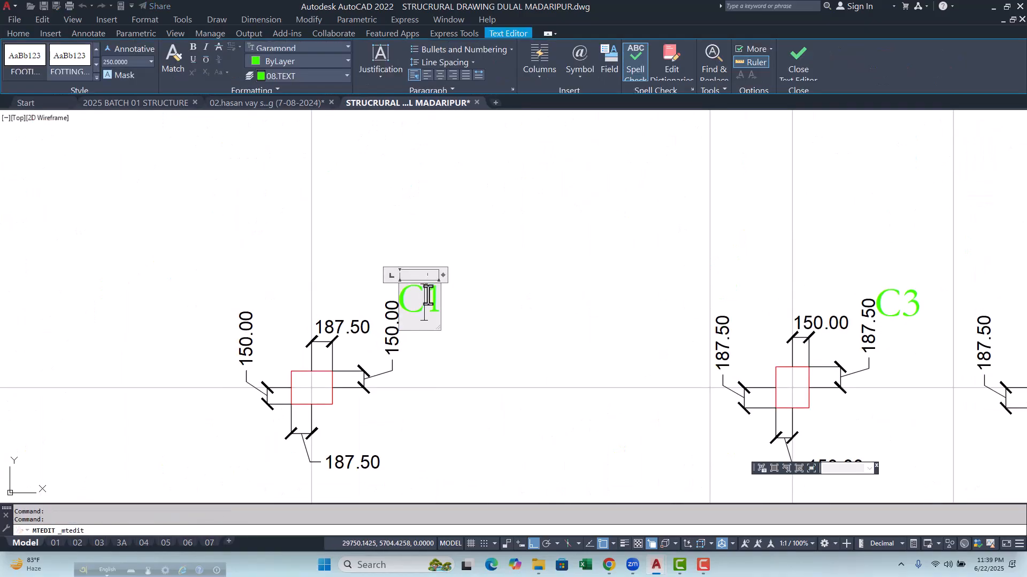
text(2)
click(488, 298)
Step: Measure the depth and width of the column at grid A'/02 with linear dimensions, without placing them
scroll(481, 297, down, 5)
scroll(431, 294, up, 5)
scroll(431, 294, up, 2)
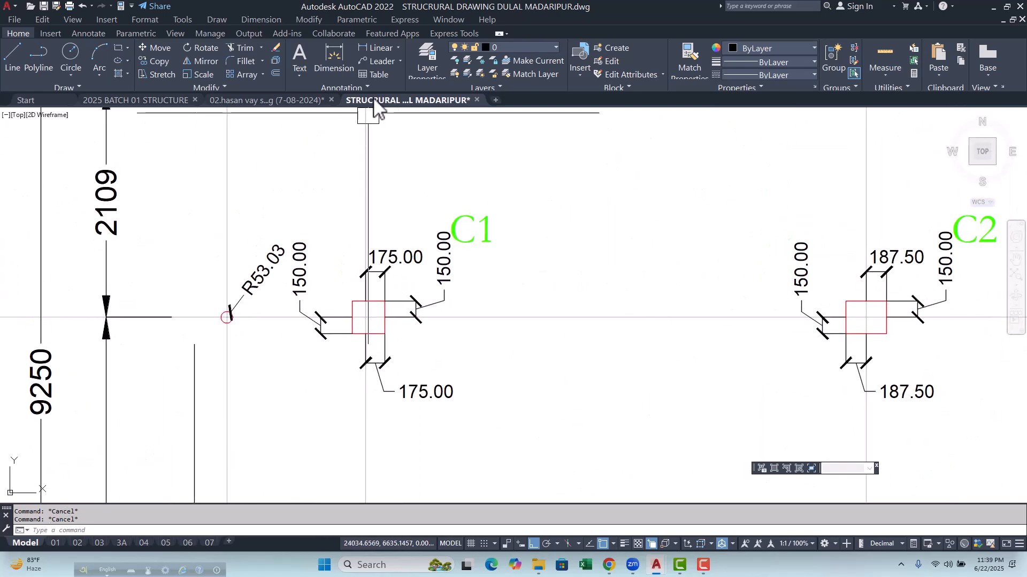
click(372, 49)
scroll(351, 318, up, 2)
click(325, 298)
key(Escape)
key(space)
click(326, 293)
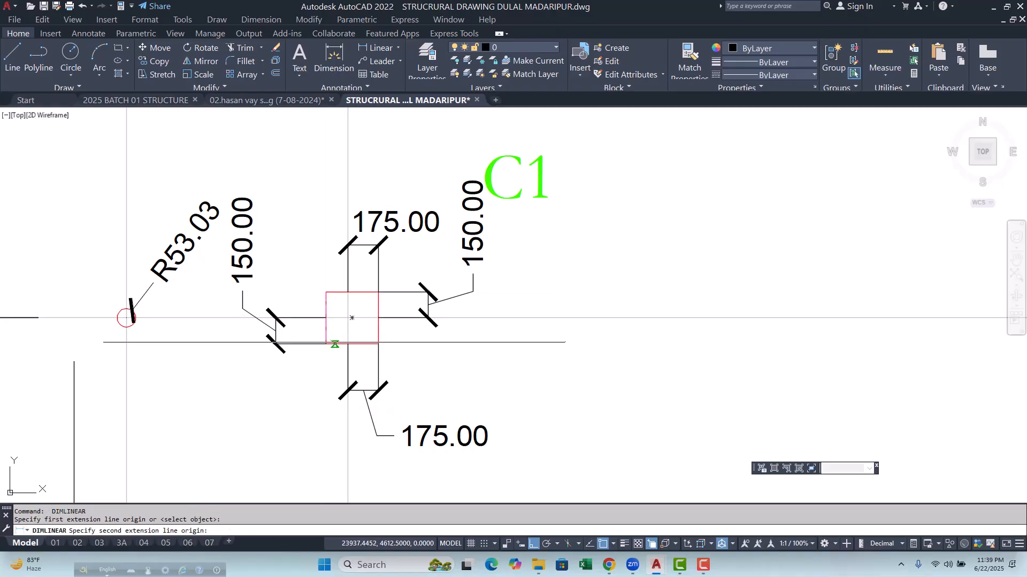
click(352, 319)
scroll(351, 319, up, 4)
key(Escape)
key(space)
click(343, 231)
click(475, 232)
scroll(476, 232, down, 6)
key(Escape)
Step: Measure the depth of the column at grid A'/01 along its left side with a linear dimension, without placing it
scroll(376, 340, up, 6)
key(space)
click(363, 348)
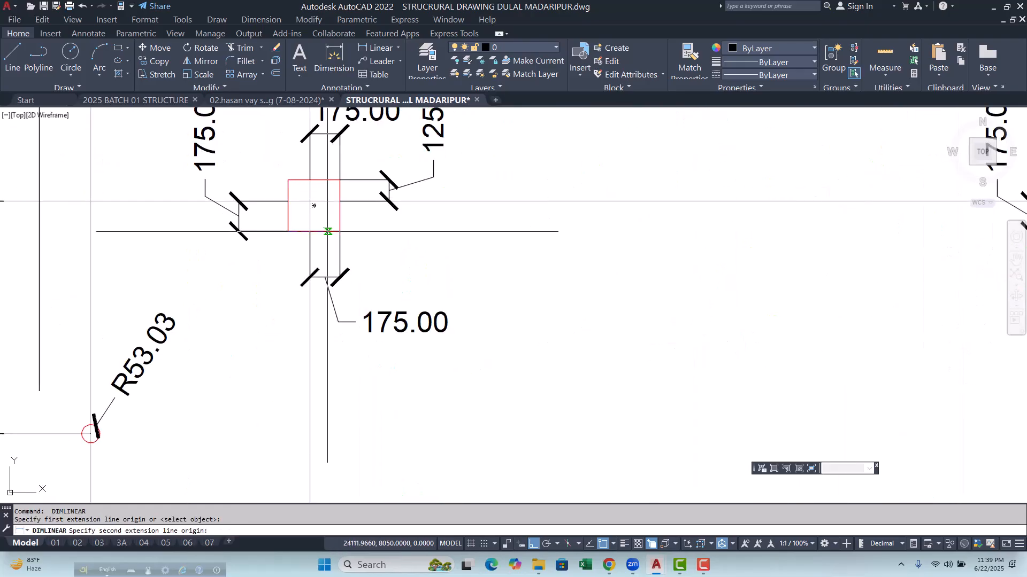
key(Escape)
key(space)
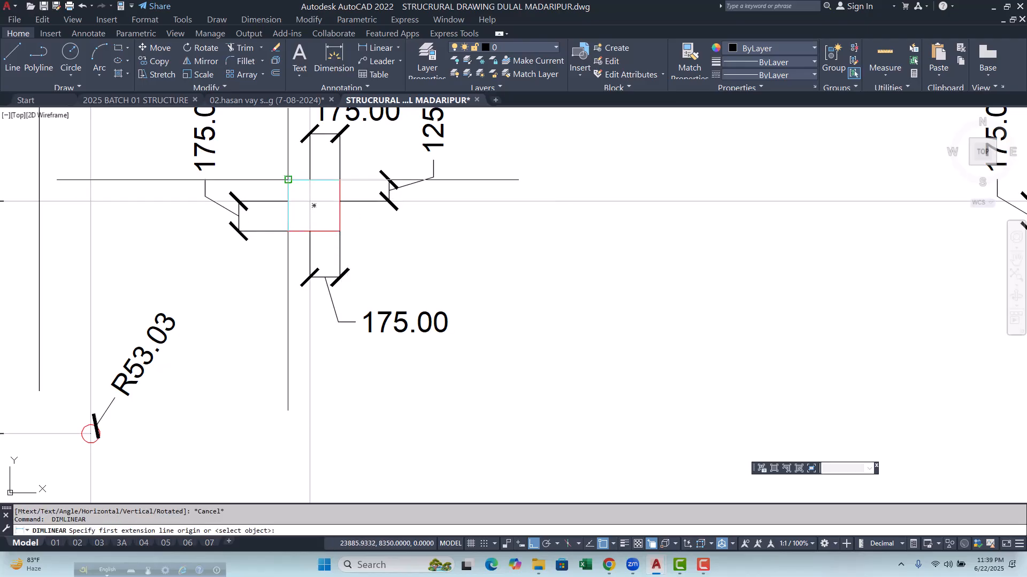
click(288, 180)
click(288, 232)
scroll(289, 233, down, 6)
key(Escape)
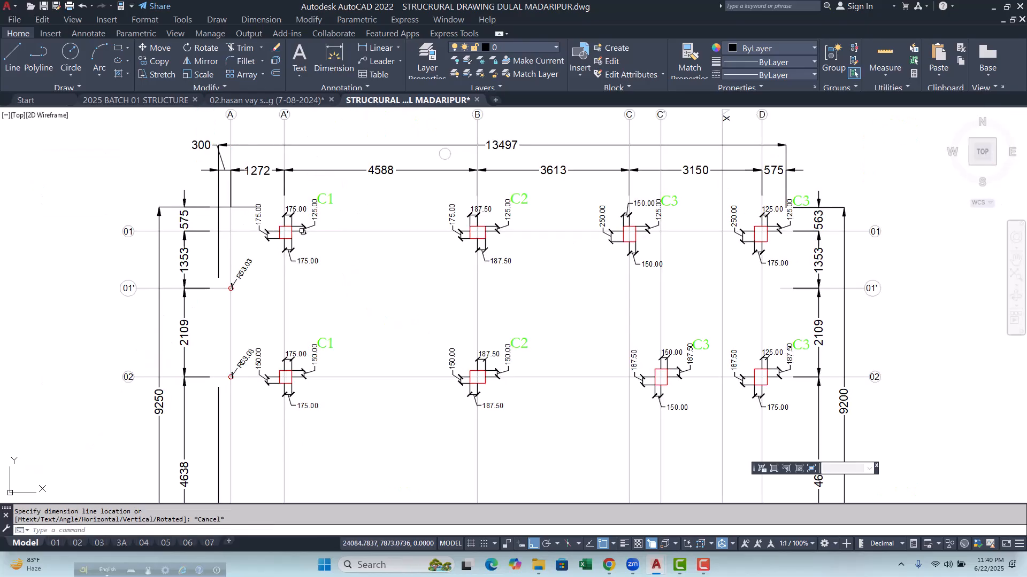
Step: Measure the width of the column at grid A'/03 along its top edge with a linear dimension, without placing it
scroll(329, 353, up, 4)
scroll(325, 348, down, 7)
middle_drag(325, 348, 302, 318)
scroll(308, 329, up, 5)
scroll(255, 349, up, 4)
key(space)
click(257, 328)
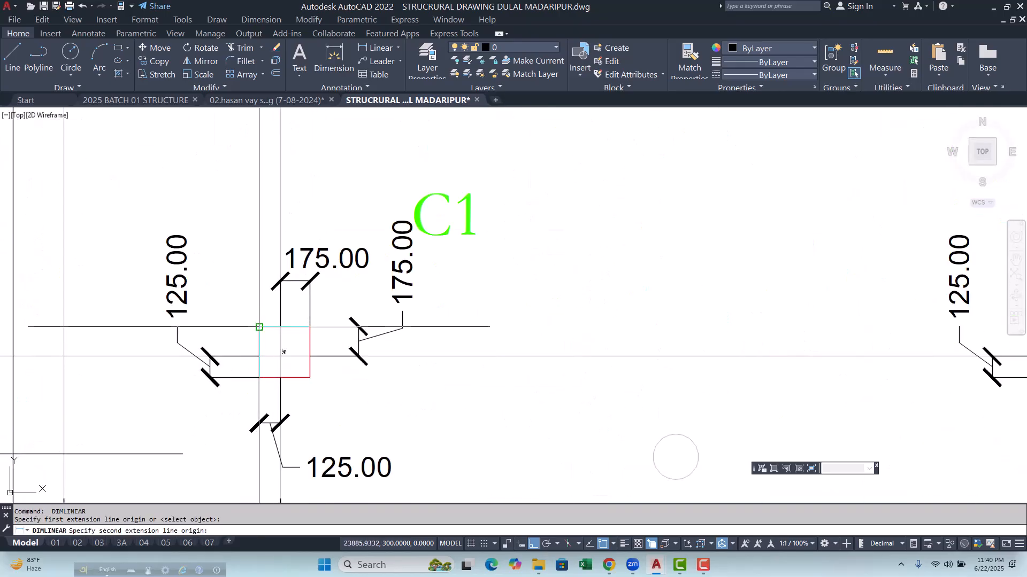
click(311, 326)
key(Escape)
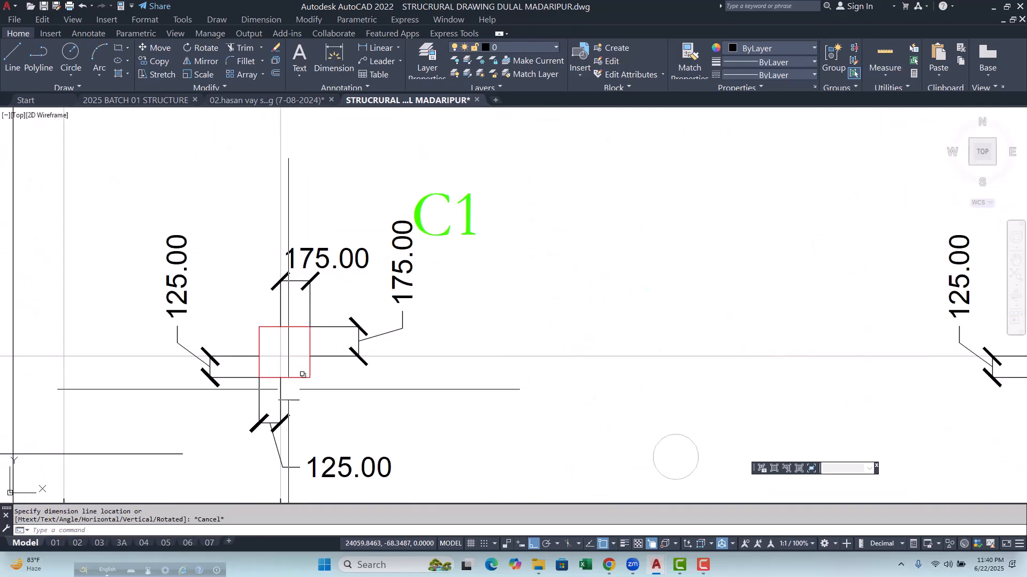
Step: Examine the existing dimensions and labels of the columns along grid 03 from A' to D
key(space)
key(Escape)
scroll(304, 378, down, 4)
key(Escape)
middle_drag(364, 377, 249, 374)
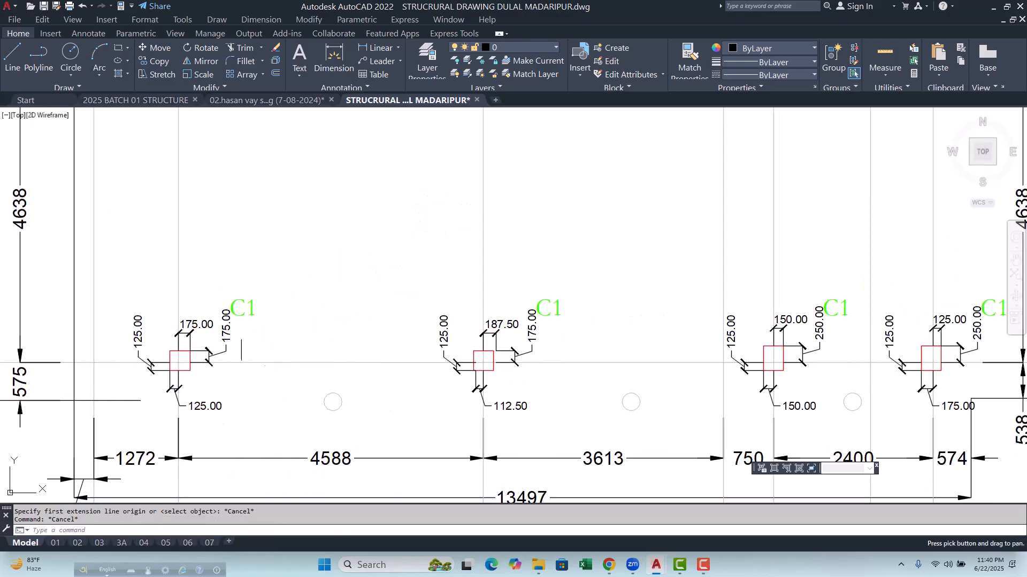
middle_drag(523, 388, 281, 355)
scroll(390, 368, up, 4)
key(space)
scroll(369, 361, down, 4)
middle_drag(420, 354, 326, 355)
key(Escape)
scroll(504, 358, up, 2)
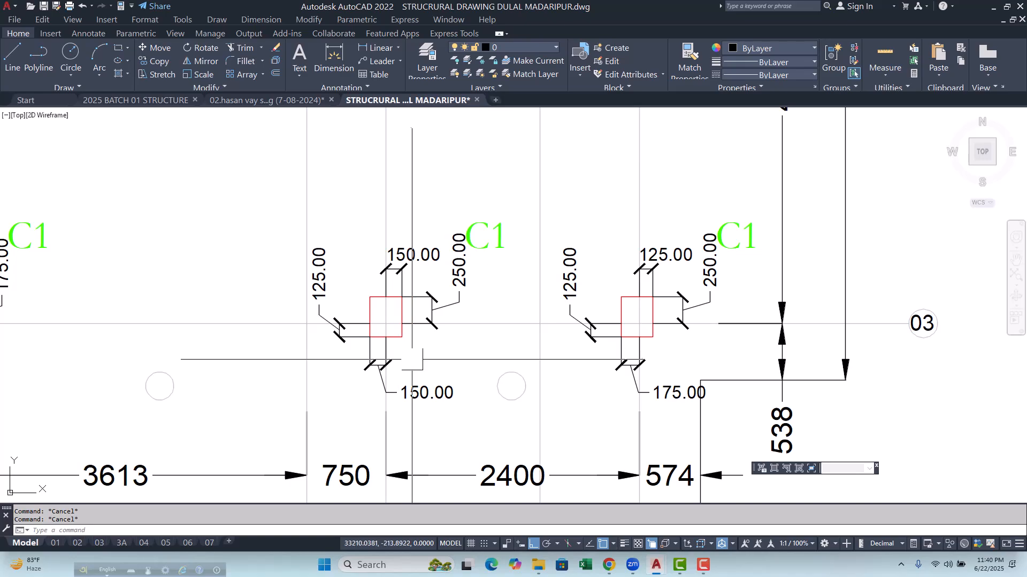
Step: Change the label of the column at grid C'/03 to C3
scroll(409, 339, down, 4)
scroll(427, 316, up, 4)
double_click(428, 271)
drag(419, 271, 443, 270)
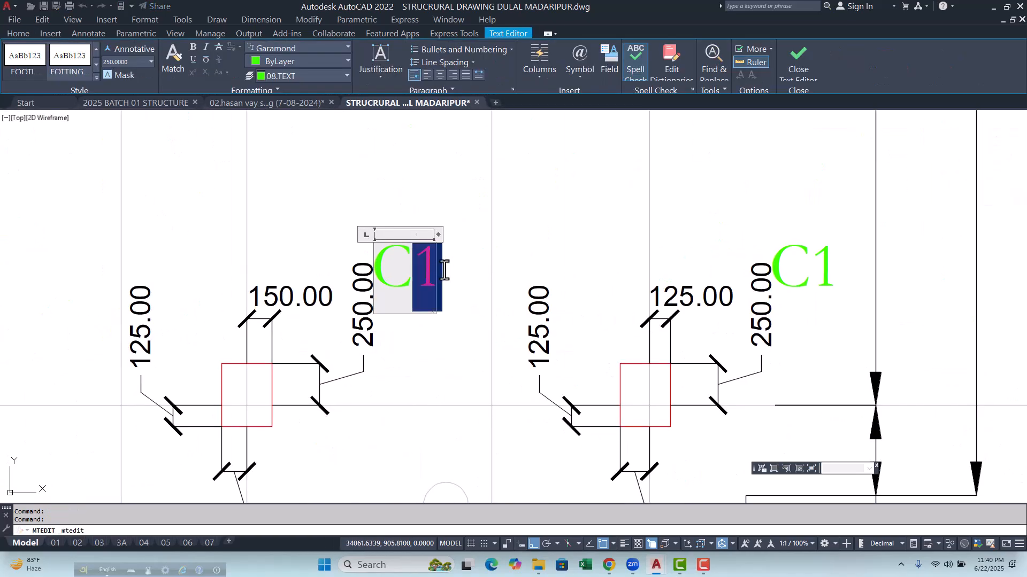
text(3)
click(470, 293)
scroll(310, 332, down, 4)
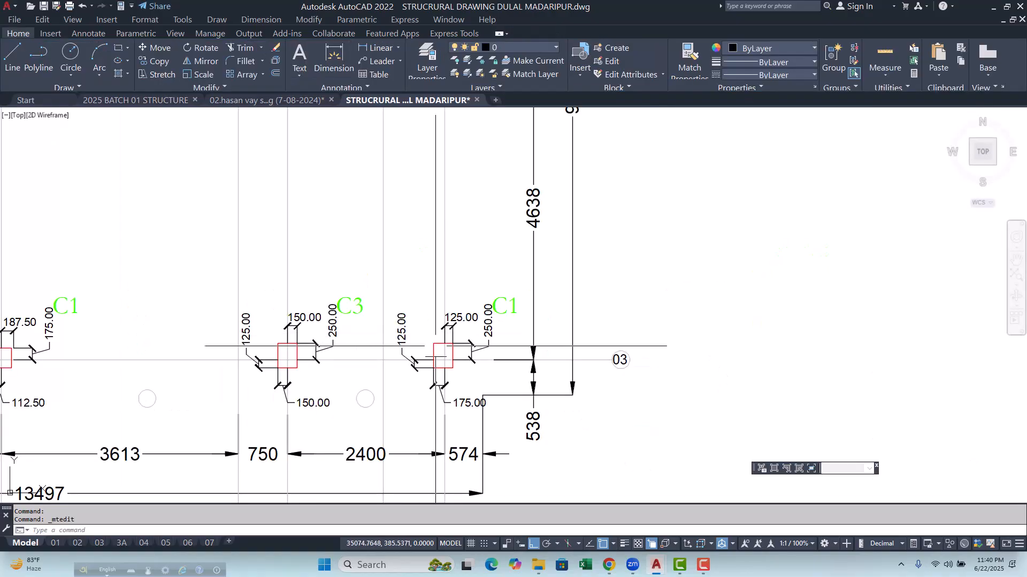
scroll(495, 350, up, 2)
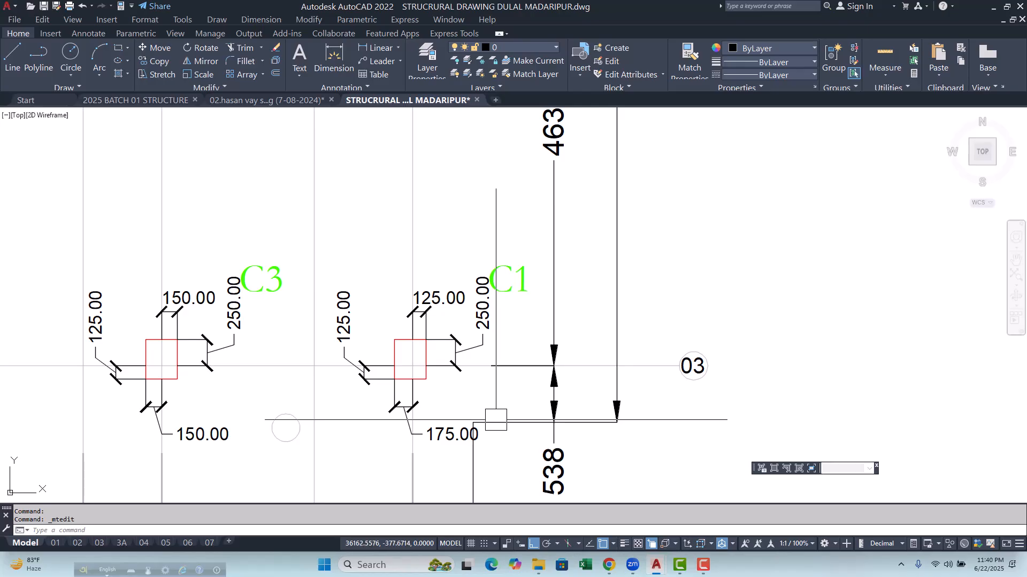
Step: Measure the width and depth of the column at grid D/03 with linear dimensions, without placing them
scroll(455, 383, up, 2)
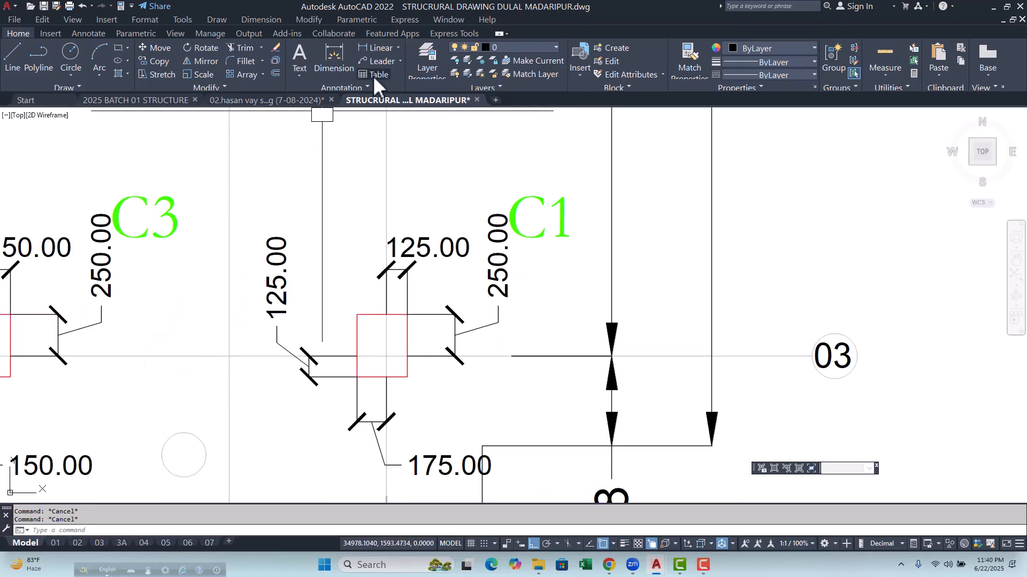
click(371, 48)
click(381, 346)
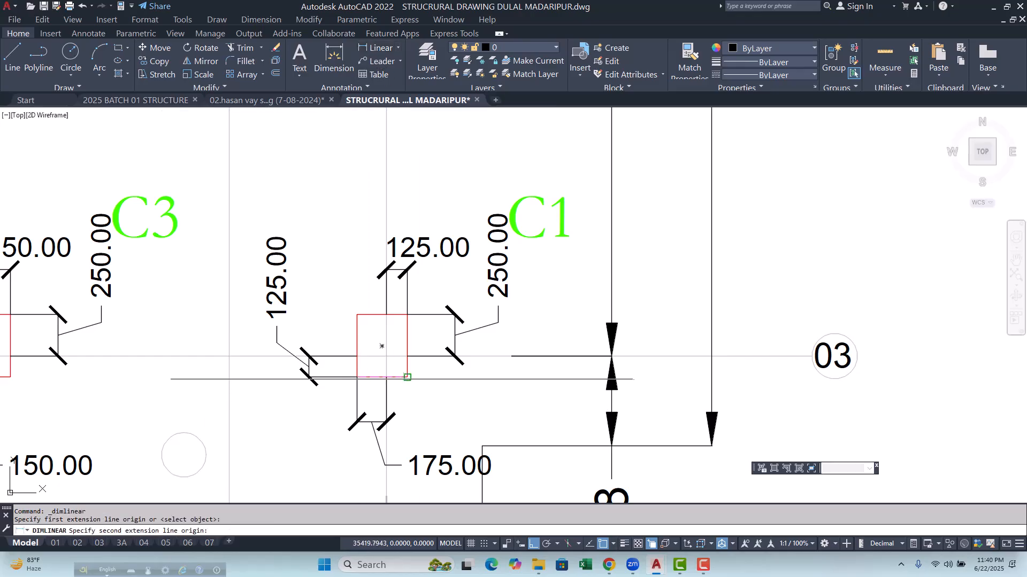
click(407, 378)
key(Escape)
key(space)
click(358, 378)
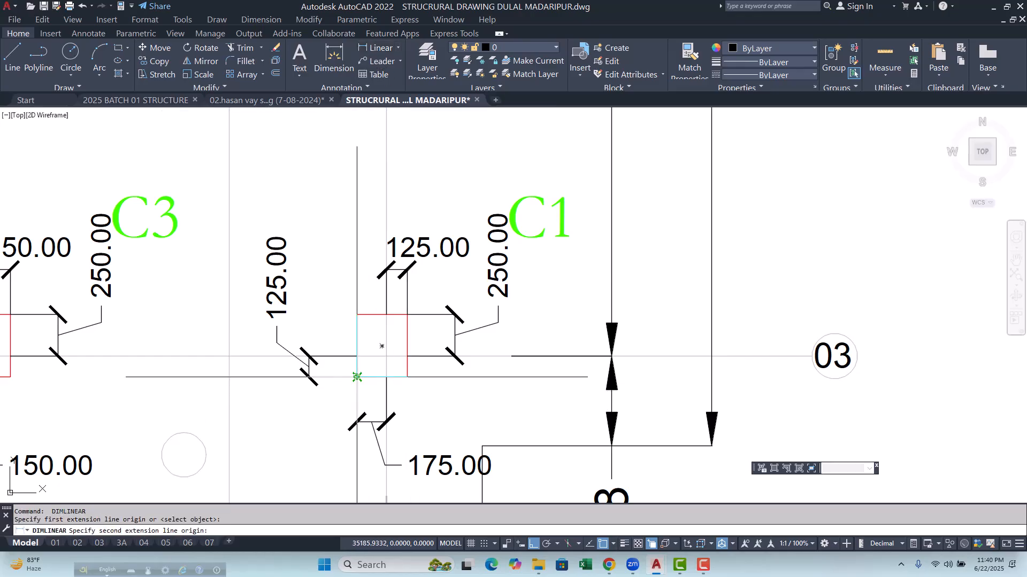
click(360, 315)
key(Escape)
key(Escape)
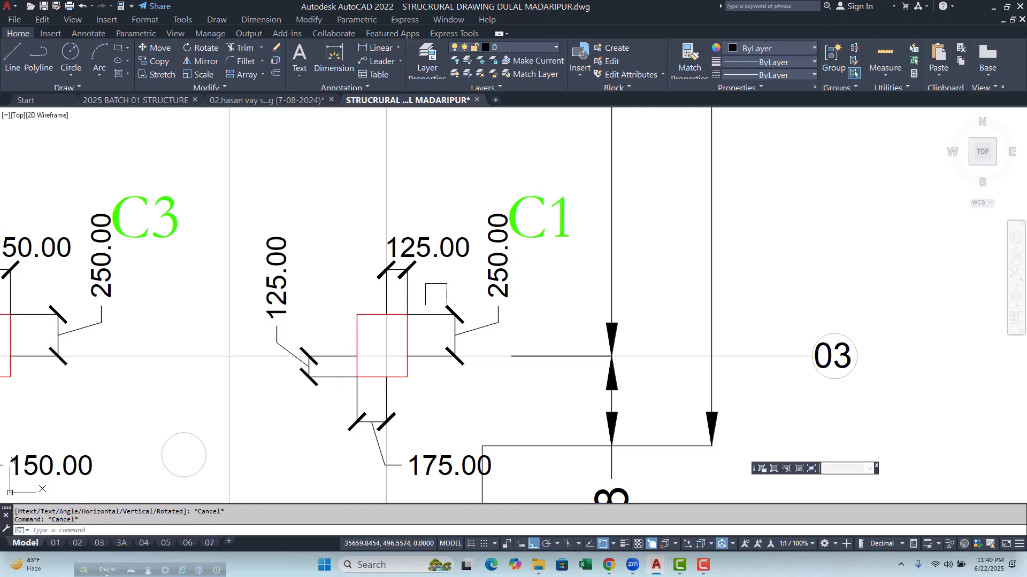
Step: Change the label of the column at grid D/03 to C3
middle_drag(435, 299, 429, 317)
scroll(429, 317, down, 3)
scroll(508, 275, up, 3)
double_click(505, 256)
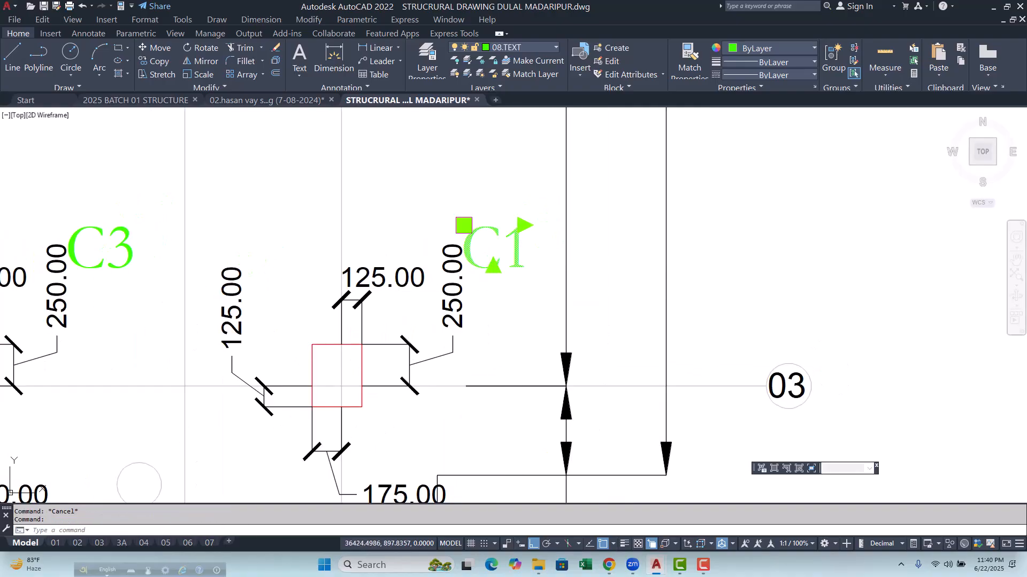
text(3)
click(603, 275)
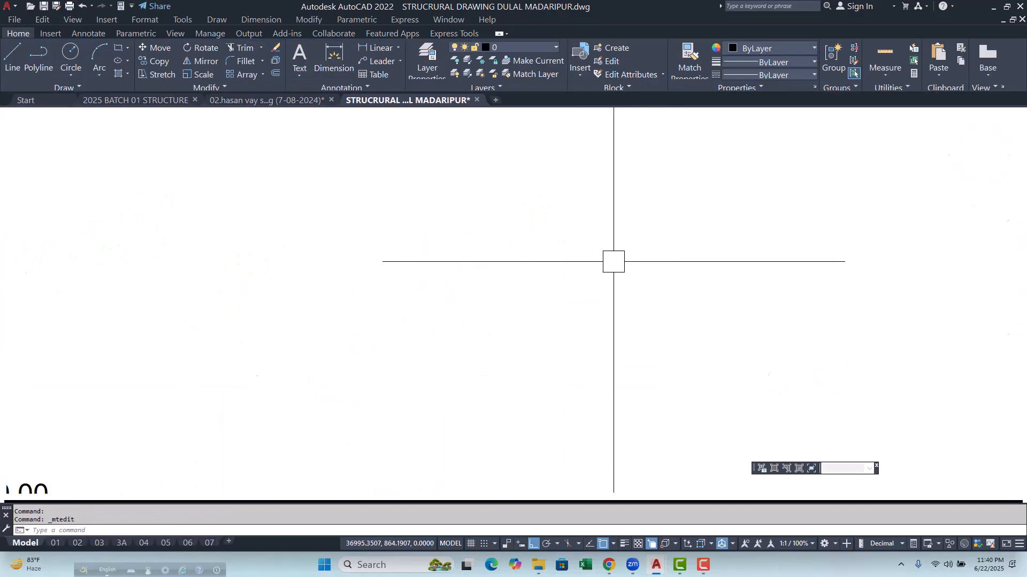
Step: Examine the column reinforcement schedule below the column layout plan and the column positions on the master layout plan
scroll(481, 304, down, 5)
scroll(468, 362, down, 4)
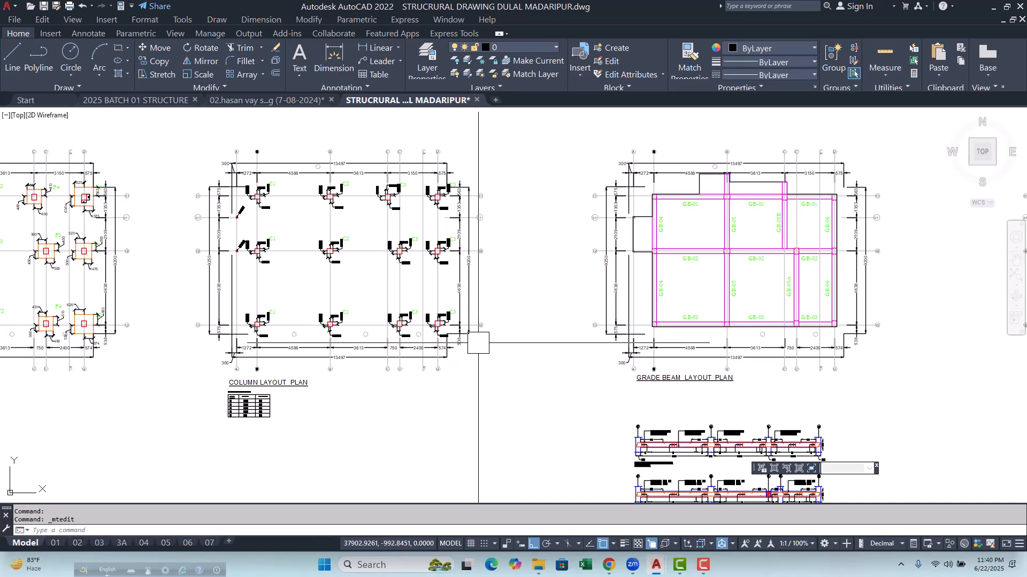
scroll(245, 399, up, 6)
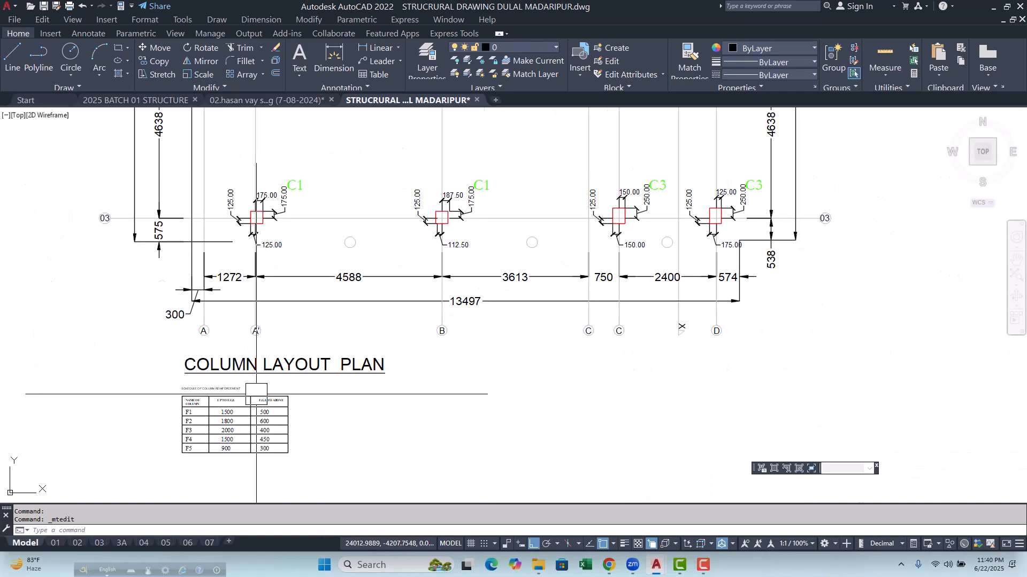
scroll(242, 396, up, 5)
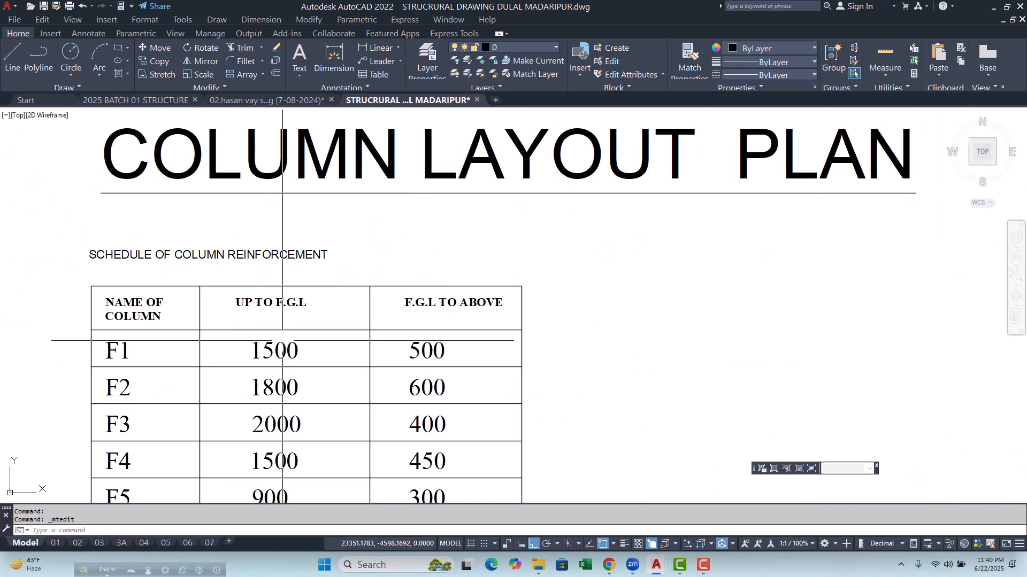
scroll(290, 316, down, 10)
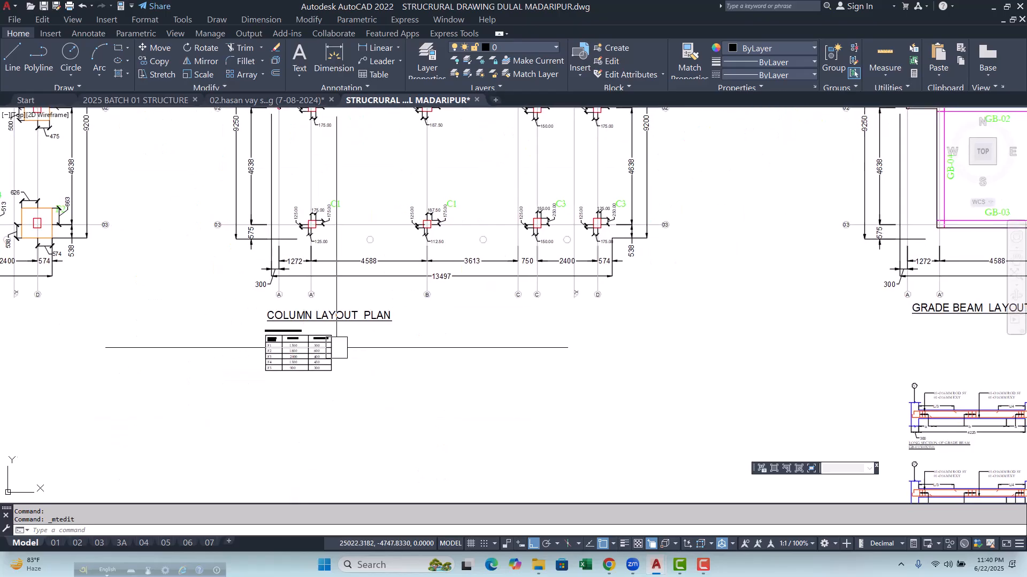
scroll(271, 360, up, 5)
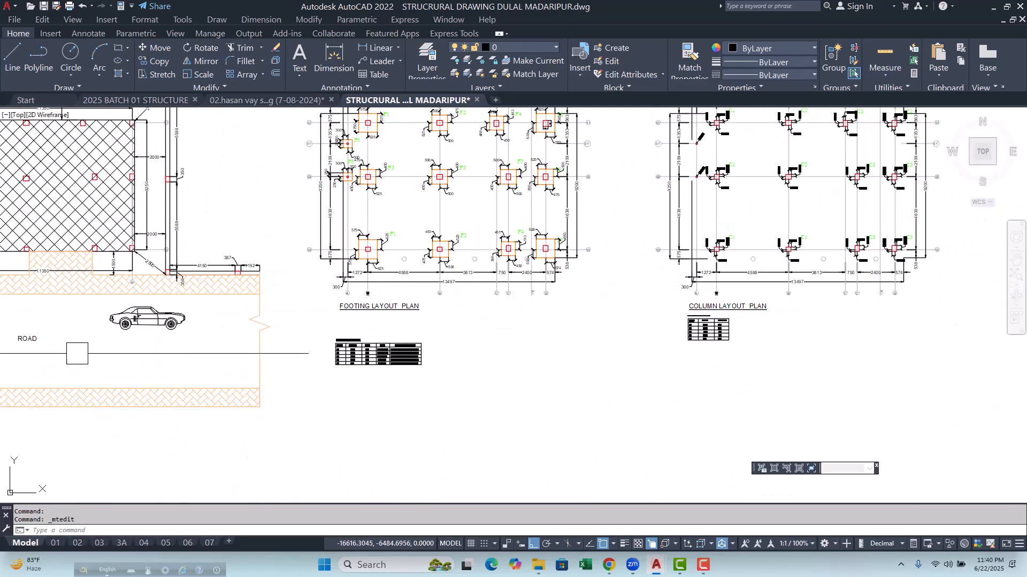
scroll(112, 280, up, 4)
scroll(211, 289, down, 4)
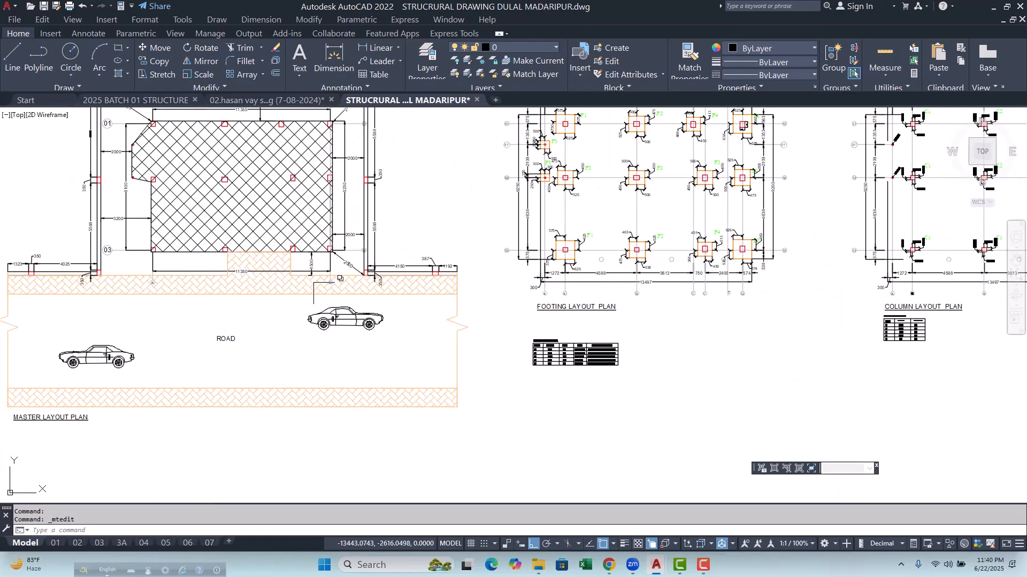
scroll(246, 254, up, 2)
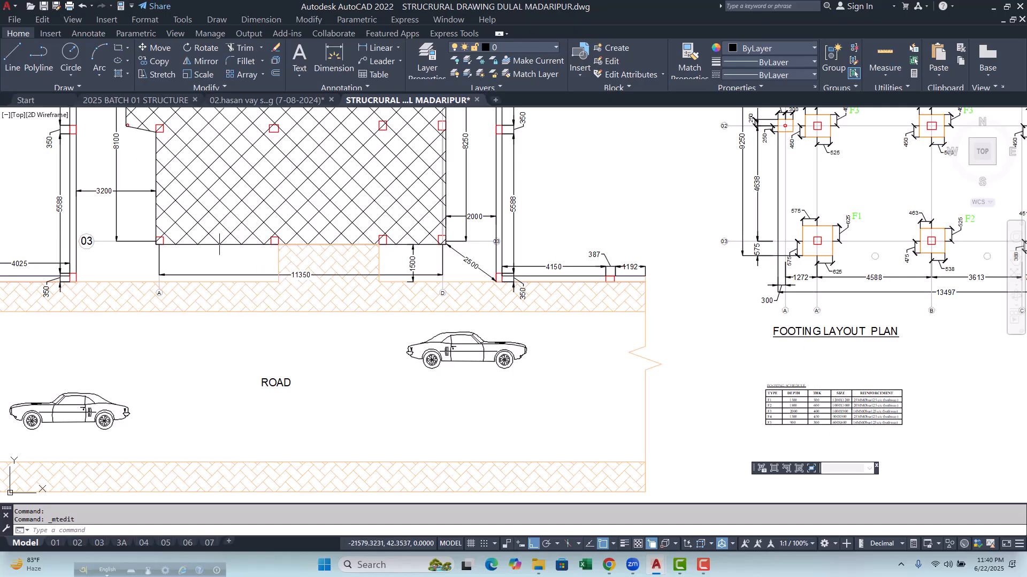
scroll(188, 243, down, 2)
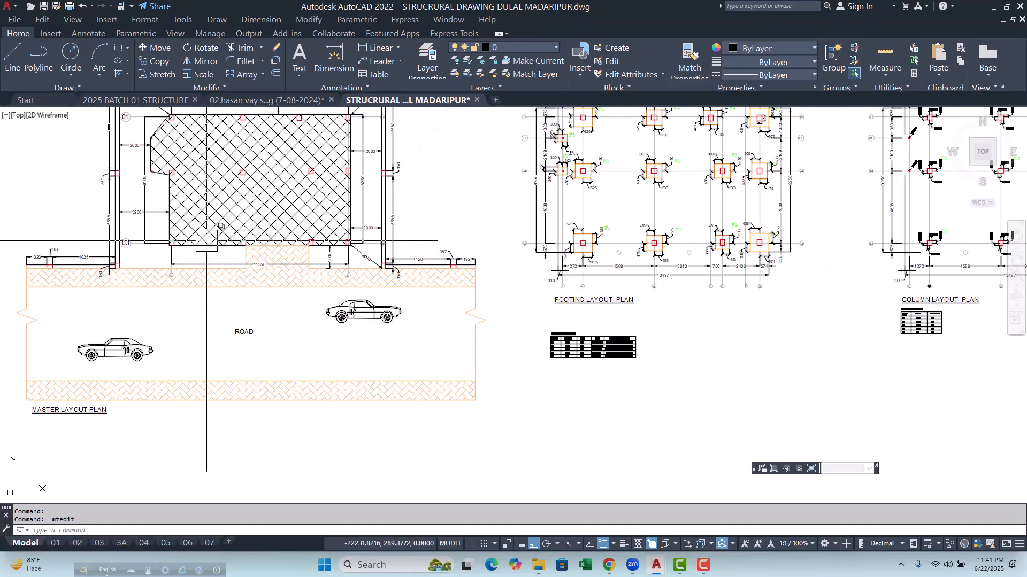
Step: Examine the C1 column at grid A'/03 and its dimensions on the column layout plan
middle_drag(254, 246, 129, 310)
middle_drag(517, 320, 229, 320)
scroll(527, 332, up, 3)
middle_drag(519, 322, 421, 315)
scroll(364, 239, up, 1)
scroll(363, 239, up, 2)
middle_drag(401, 260, 368, 269)
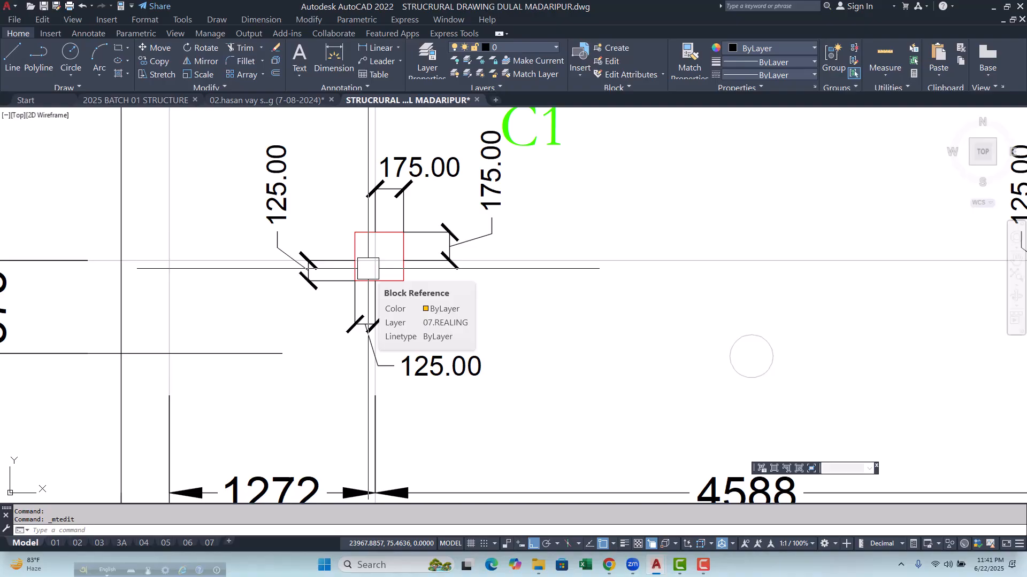
scroll(368, 269, down, 8)
Step: Erase the horizontal lines separating the F1 to F5 rows in the column reinforcement schedule
scroll(275, 352, up, 8)
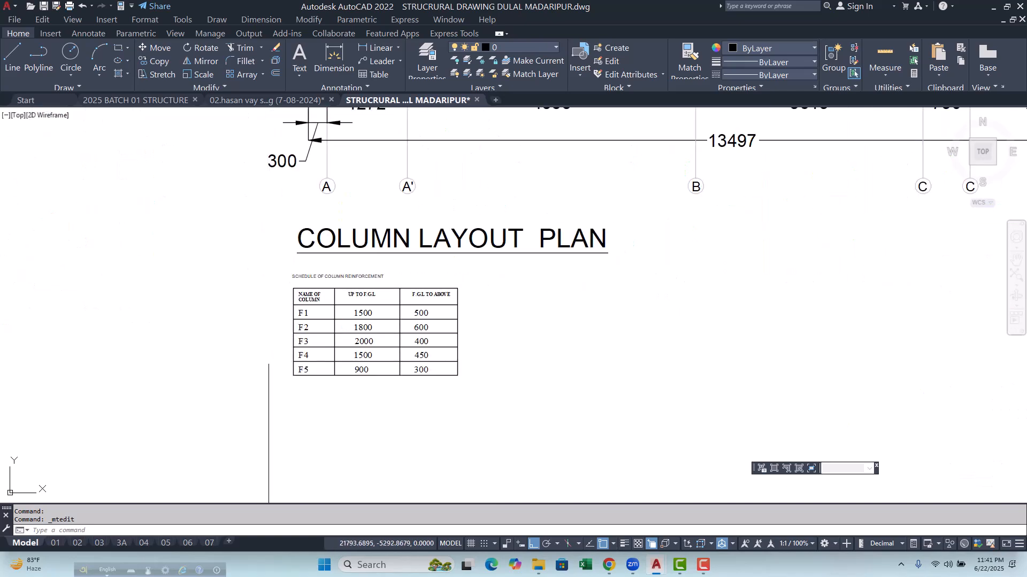
scroll(289, 323, up, 4)
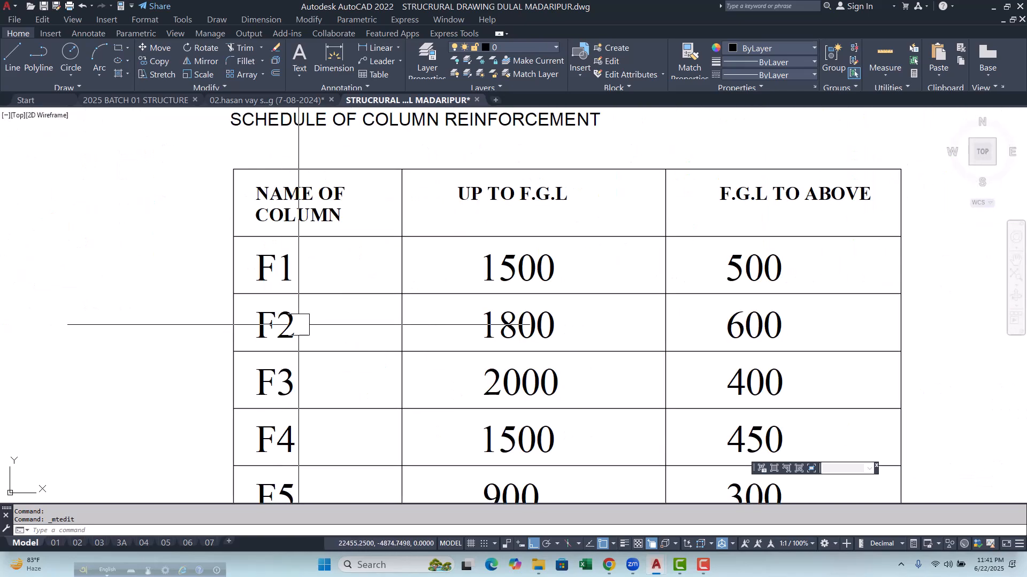
click(355, 280)
click(331, 368)
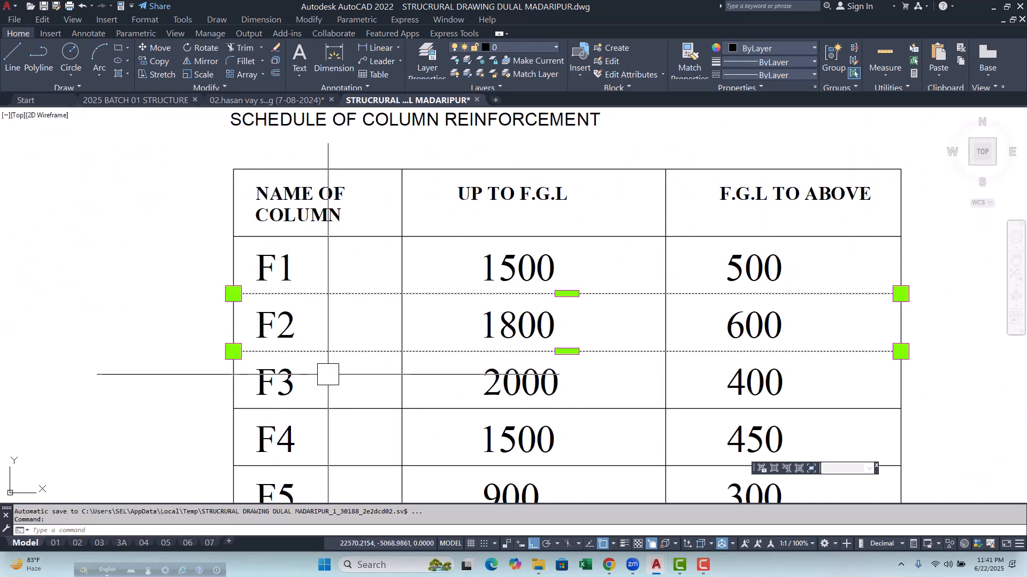
key(Return)
scroll(347, 343, down, 3)
scroll(367, 337, up, 1)
click(306, 375)
key(Return)
scroll(283, 344, up, 4)
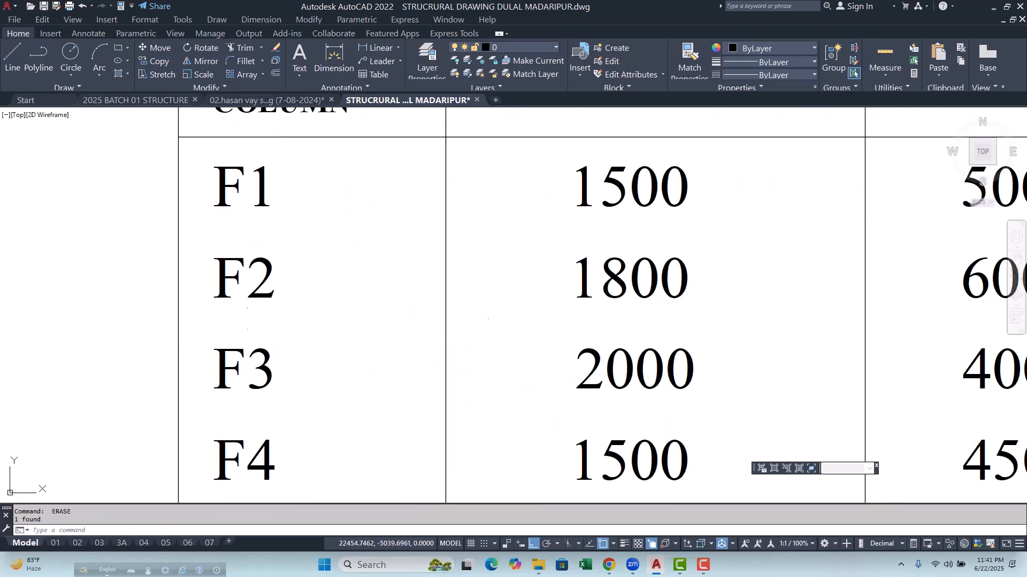
Step: Erase all the text of the F2, F3, F4 and F5 rows from the column reinforcement schedule
click(204, 250)
scroll(204, 250, down, 4)
key(Escape)
key(Escape)
scroll(229, 276, up, 4)
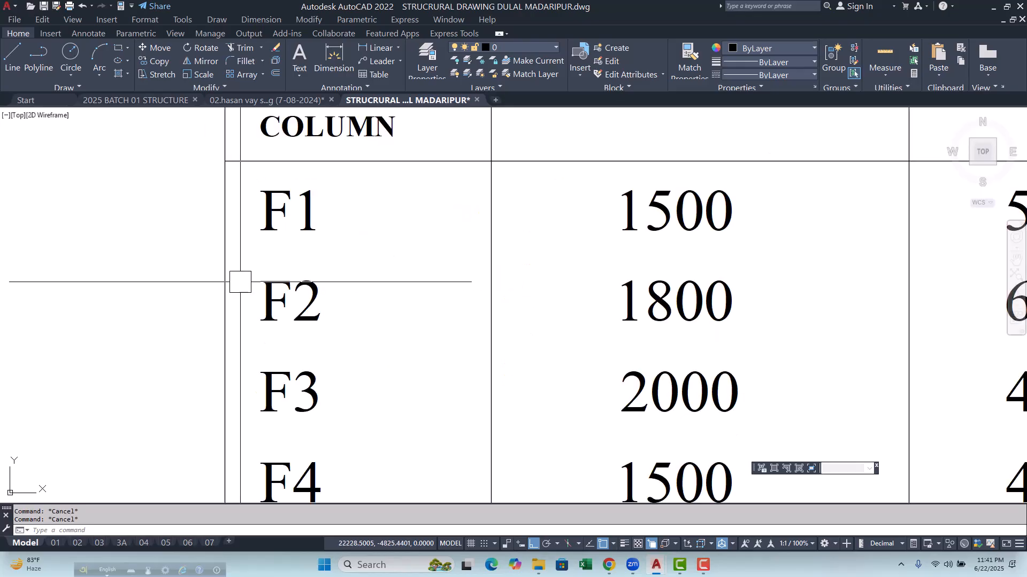
click(257, 268)
scroll(257, 268, down, 4)
click(650, 438)
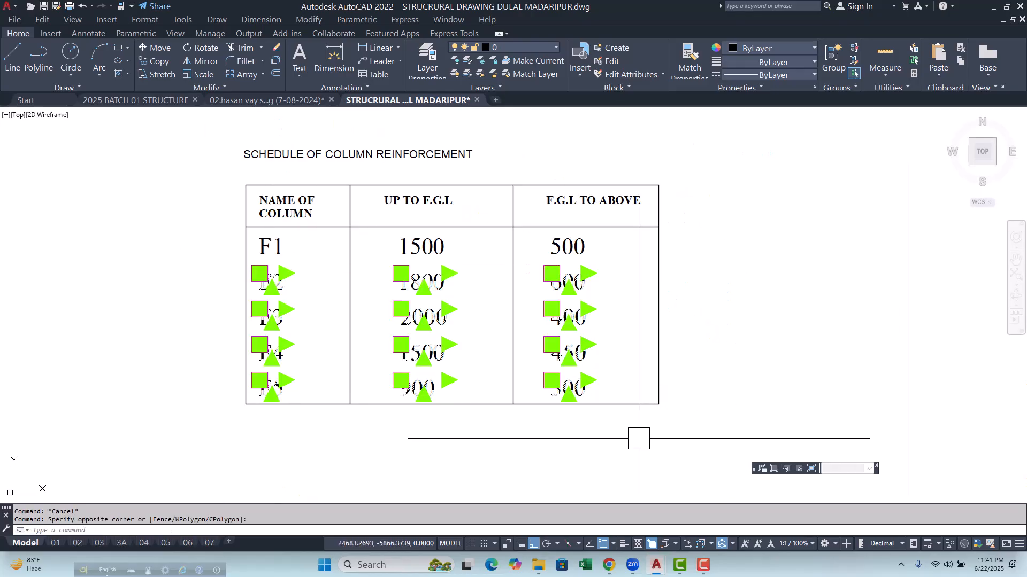
text(E)
key(Return)
Step: Erase the 1500 and 500 entries from the F1 row of the column reinforcement schedule
click(422, 248)
key(Return)
scroll(412, 353, down, 5)
key(Escape)
key(Escape)
Step: Change the F1 entry under NAME OF COLUMN in the schedule to C1
scroll(431, 176, up, 10)
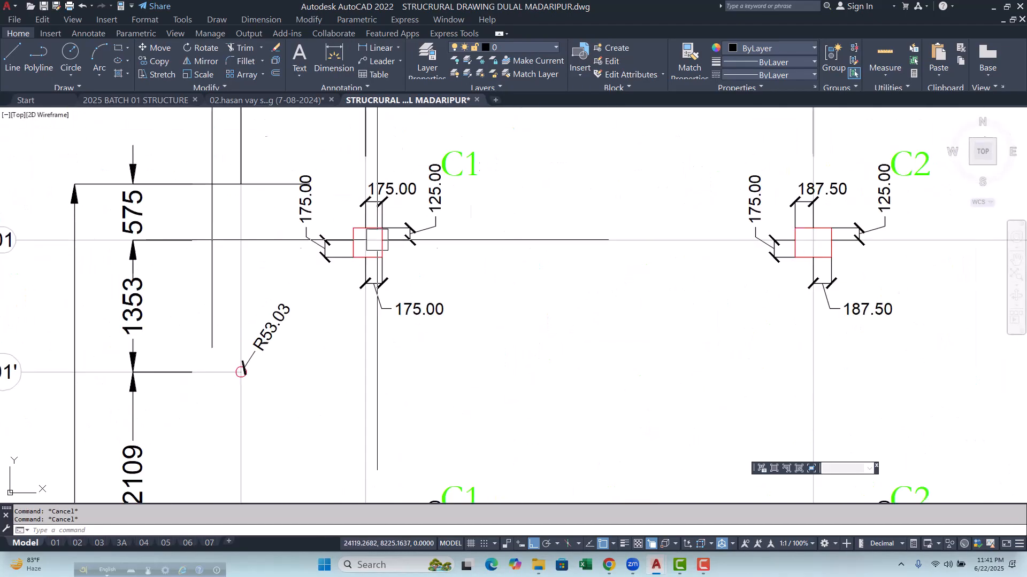
scroll(394, 224, down, 6)
middle_drag(365, 367, 384, 220)
scroll(383, 219, down, 2)
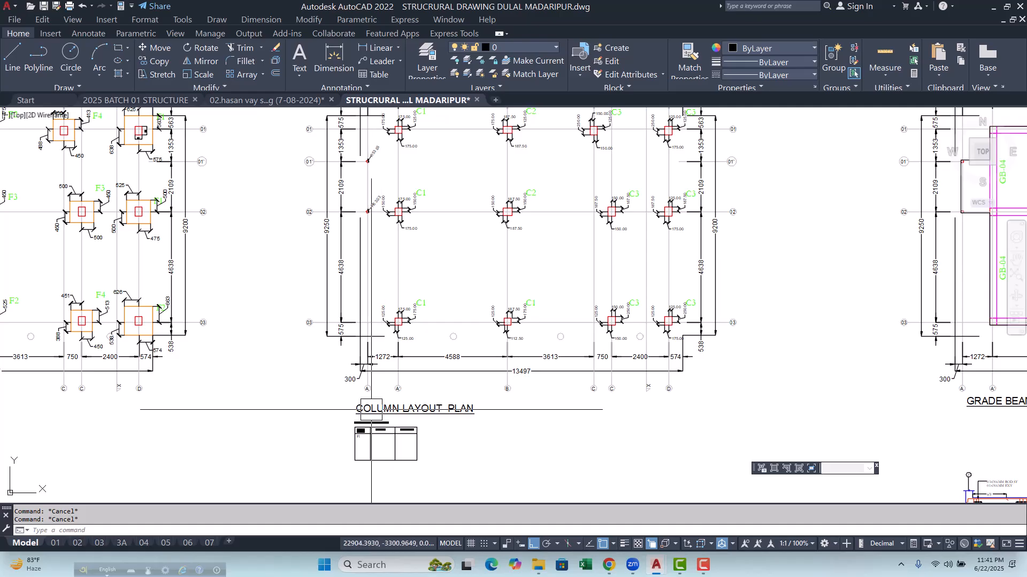
scroll(368, 440, up, 10)
double_click(272, 422)
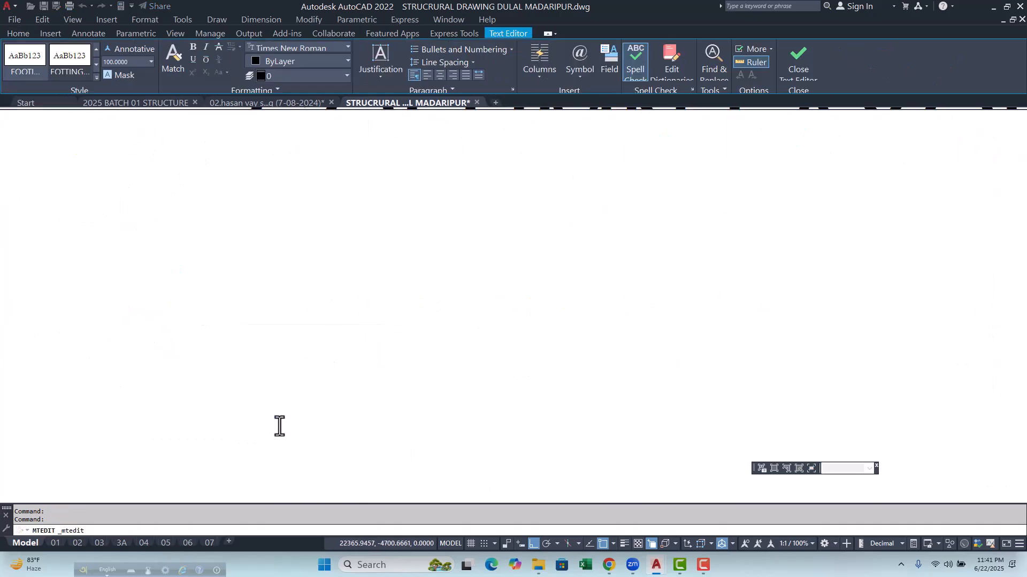
click(334, 444)
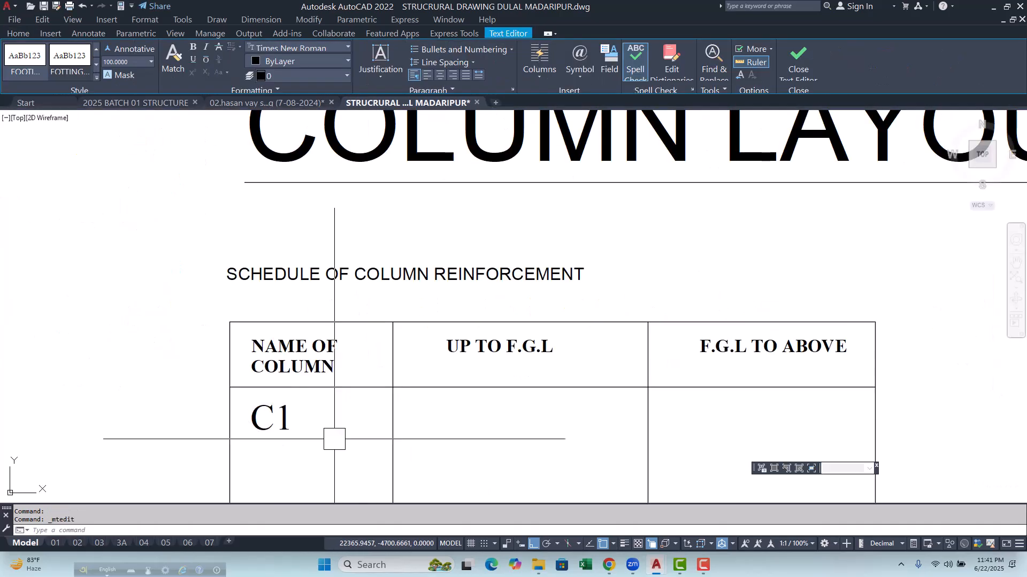
scroll(334, 443, down, 6)
scroll(339, 360, down, 2)
scroll(299, 269, up, 6)
scroll(298, 269, up, 4)
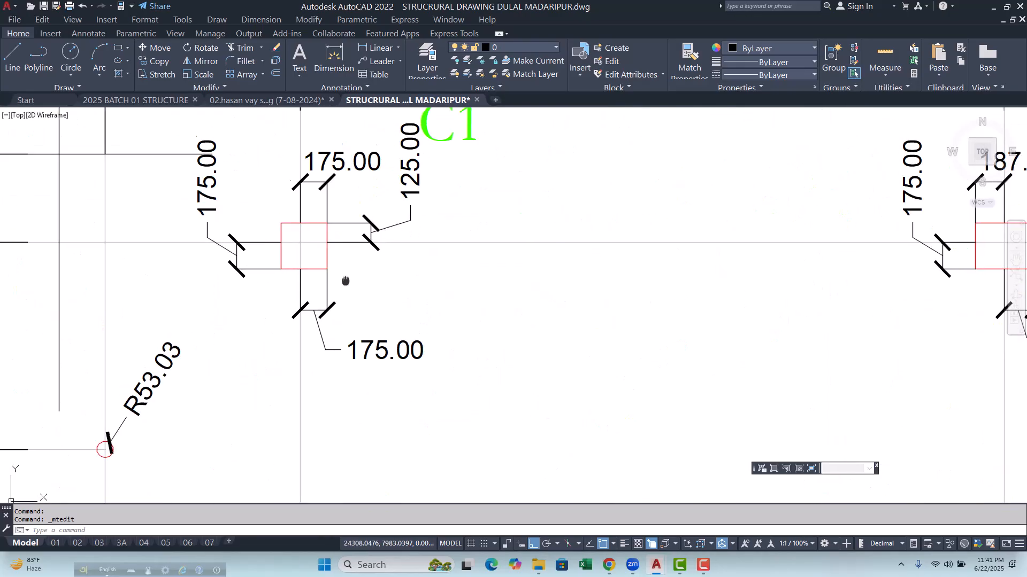
text(C)
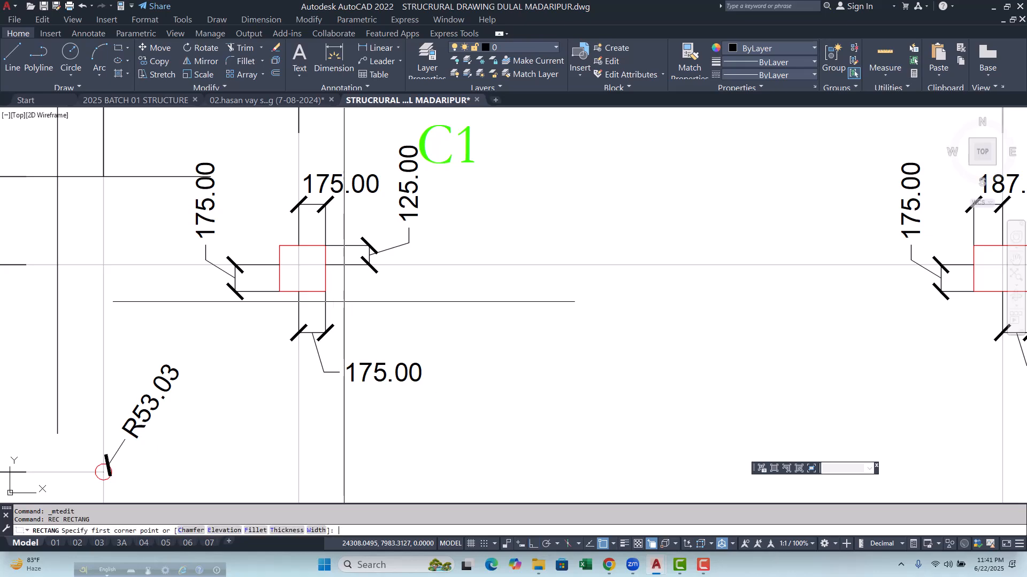
key(Return)
scroll(290, 268, up, 6)
key(Escape)
scroll(310, 268, down, 4)
scroll(331, 275, down, 2)
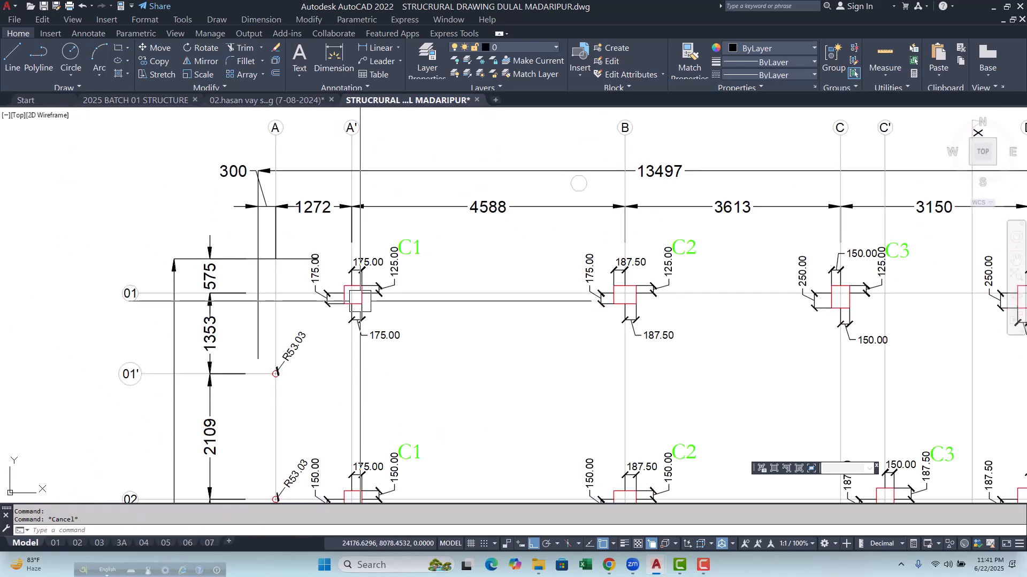
scroll(355, 294, up, 2)
key(Escape)
scroll(328, 292, down, 4)
scroll(328, 291, up, 8)
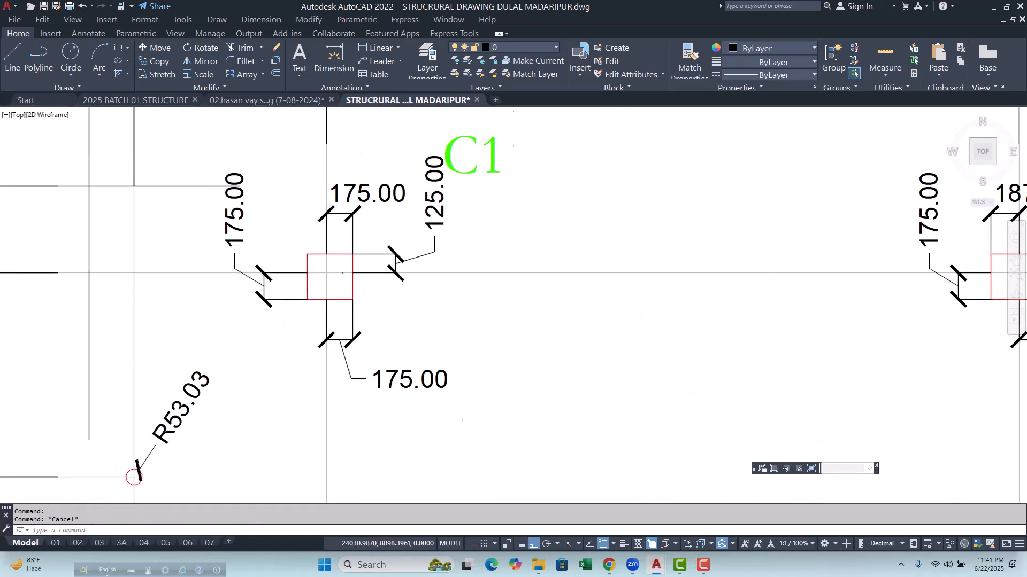
key(Escape)
Step: Draw a rectangle over the outline of the C1 column at grid A'/01, from corner to opposite corner
text(REC)
key(Return)
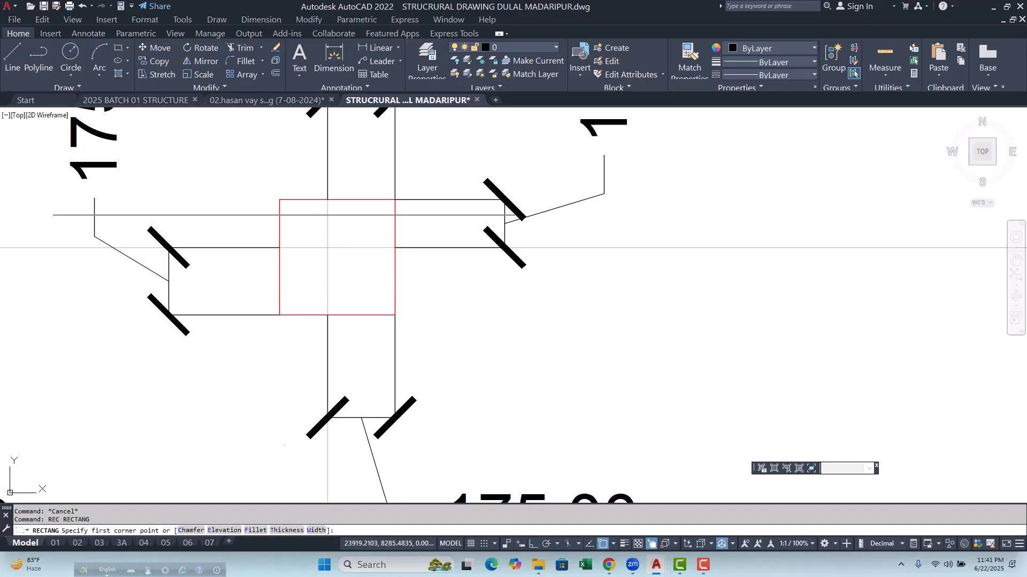
click(279, 200)
click(395, 316)
key(Escape)
key(Escape)
Step: Move the traced column rectangle down into the schedule's C1 row, against the left border of the UP TO F.G.L cell
click(395, 295)
click(438, 326)
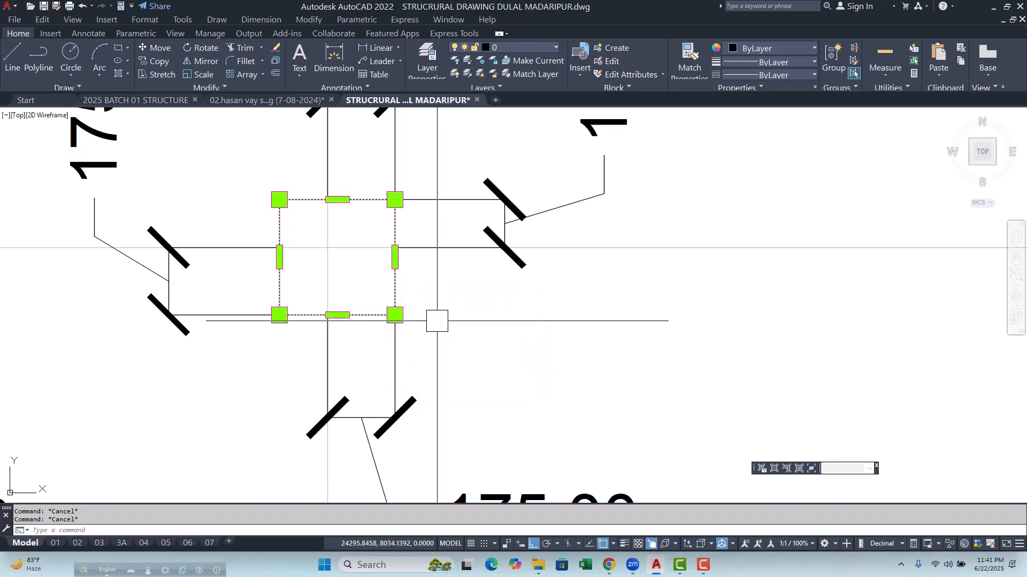
text(M)
key(Return)
click(280, 316)
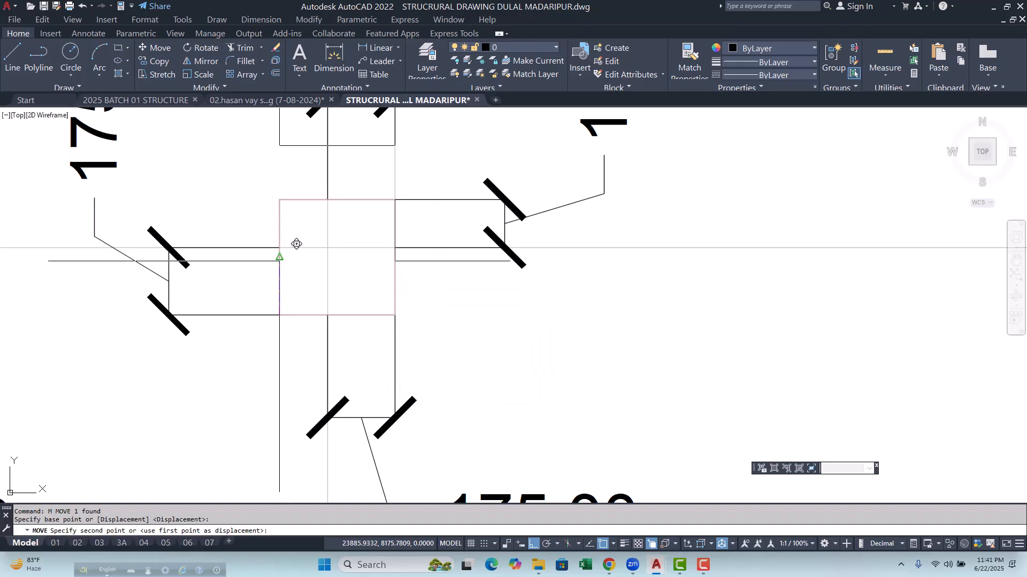
scroll(294, 243, down, 5)
scroll(302, 326, up, 10)
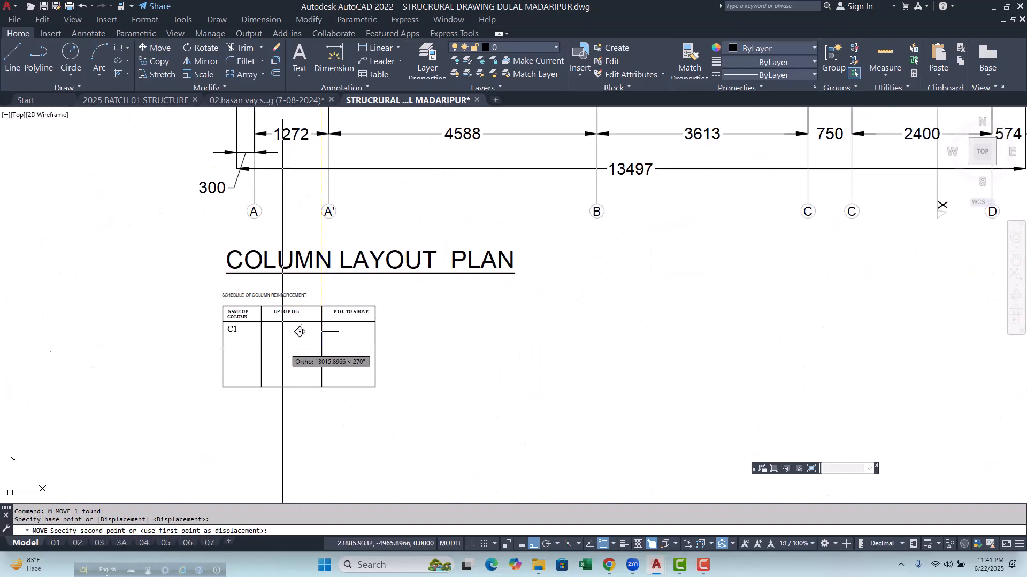
key(Escape)
Step: Move the column square horizontally from the cell's border to the middle of the C1 row's UP TO F.G.L cell
click(281, 363)
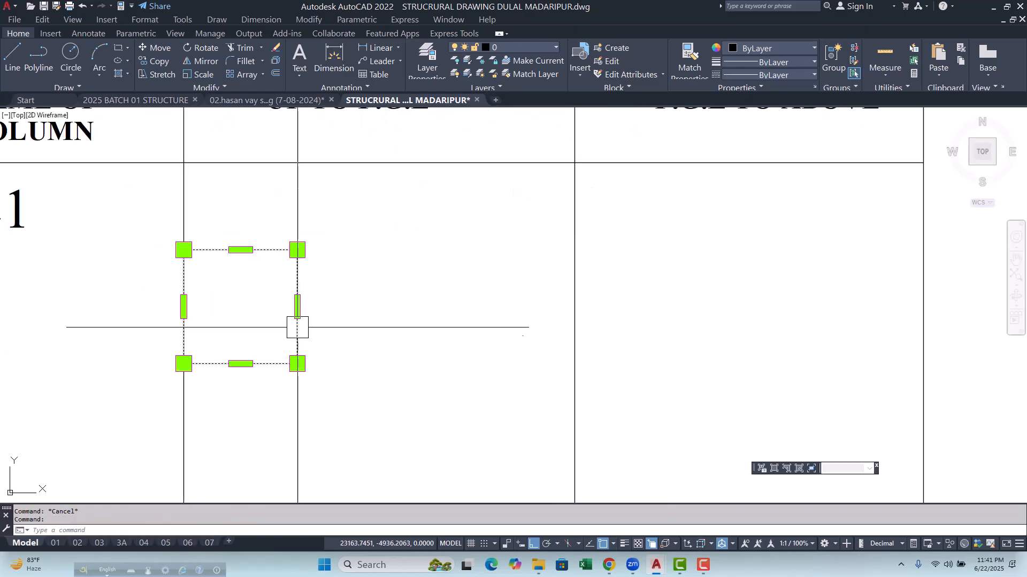
scroll(282, 364, down, 4)
text(m)
key(space)
click(288, 397)
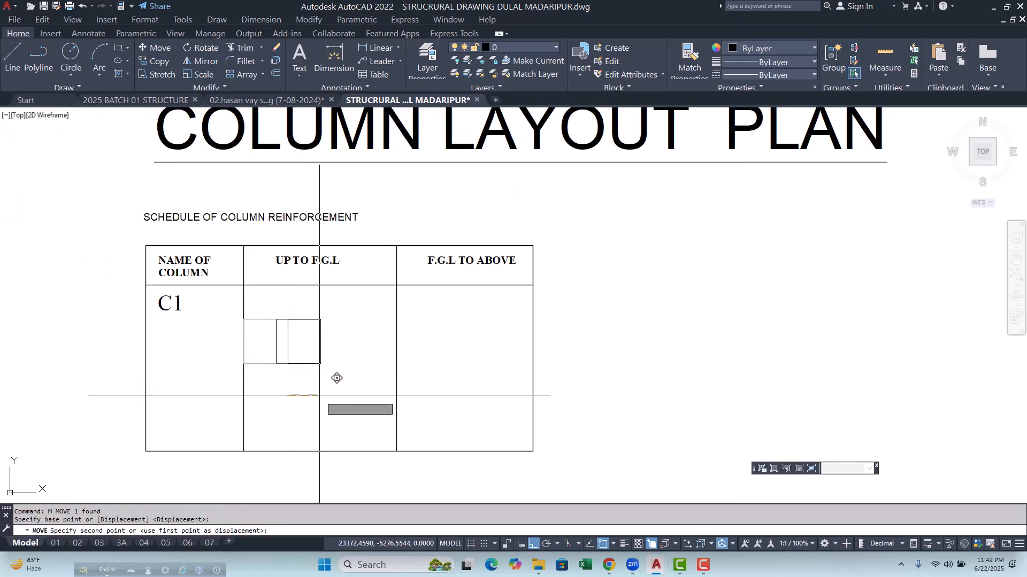
click(338, 394)
key(Escape)
key(Escape)
scroll(312, 329, up, 2)
middle_drag(314, 326, 303, 319)
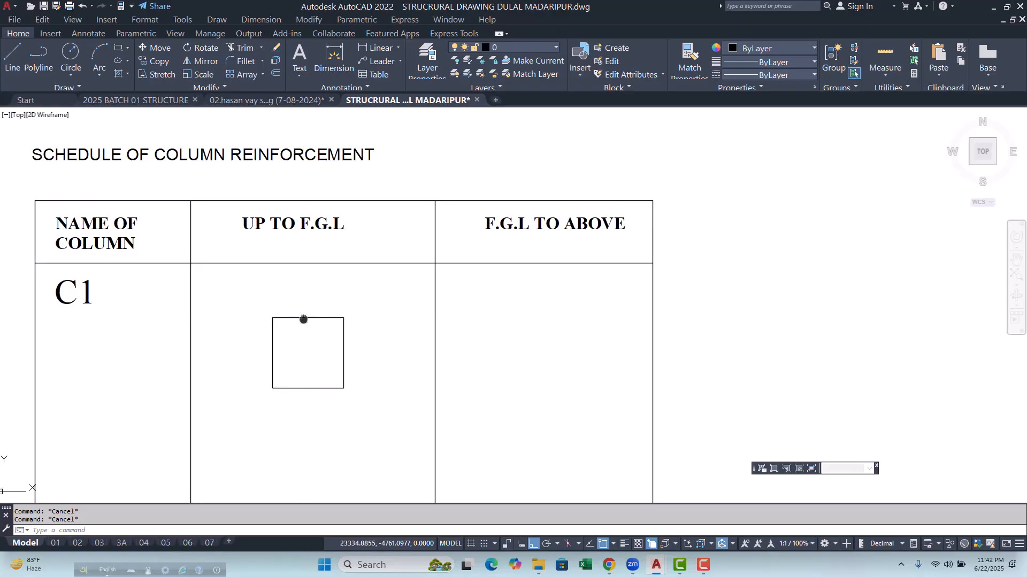
Step: Add a linear dimension for the square's width above its upper edge
middle_drag(517, 254, 478, 282)
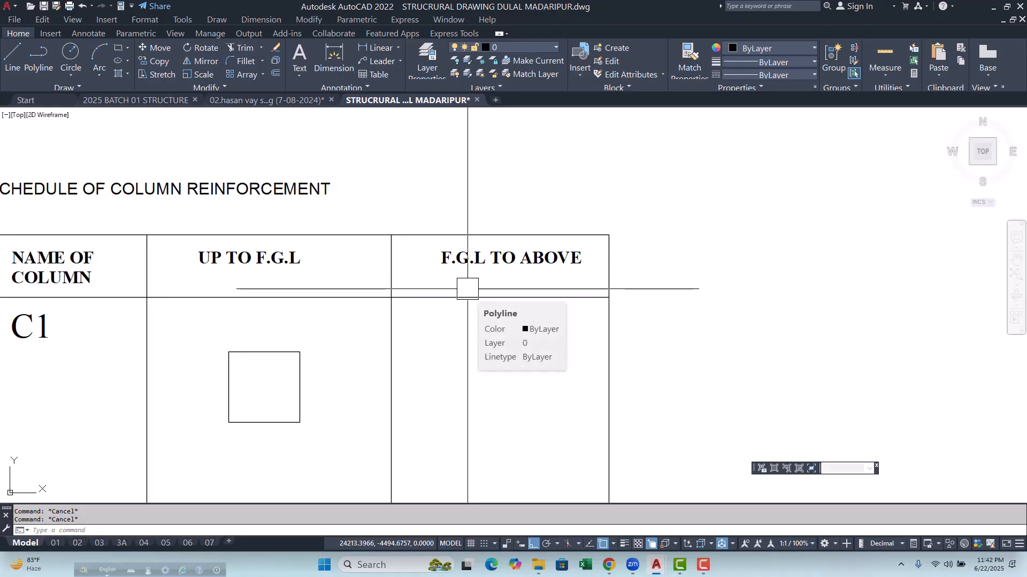
middle_drag(321, 300, 335, 277)
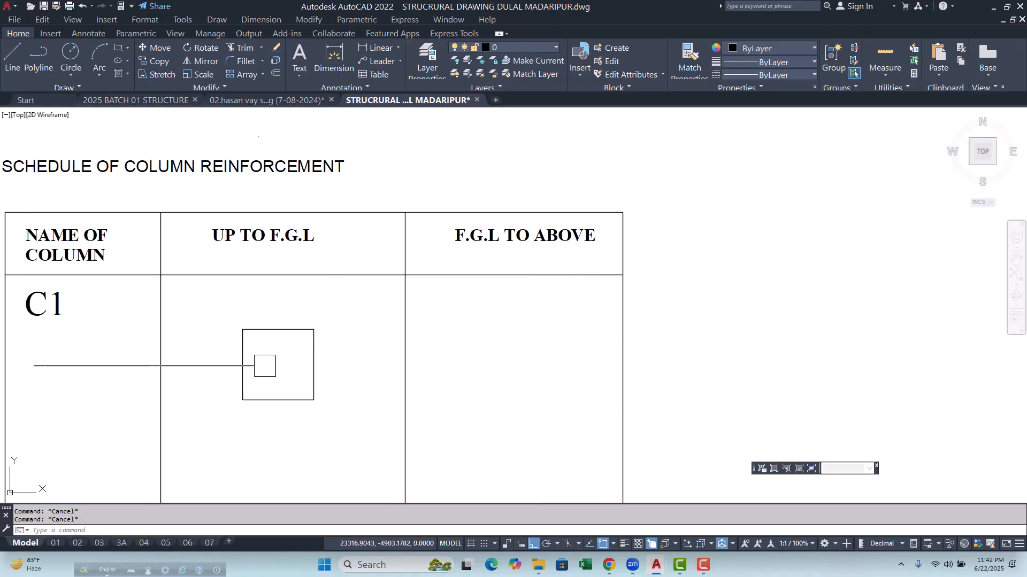
click(375, 49)
click(242, 330)
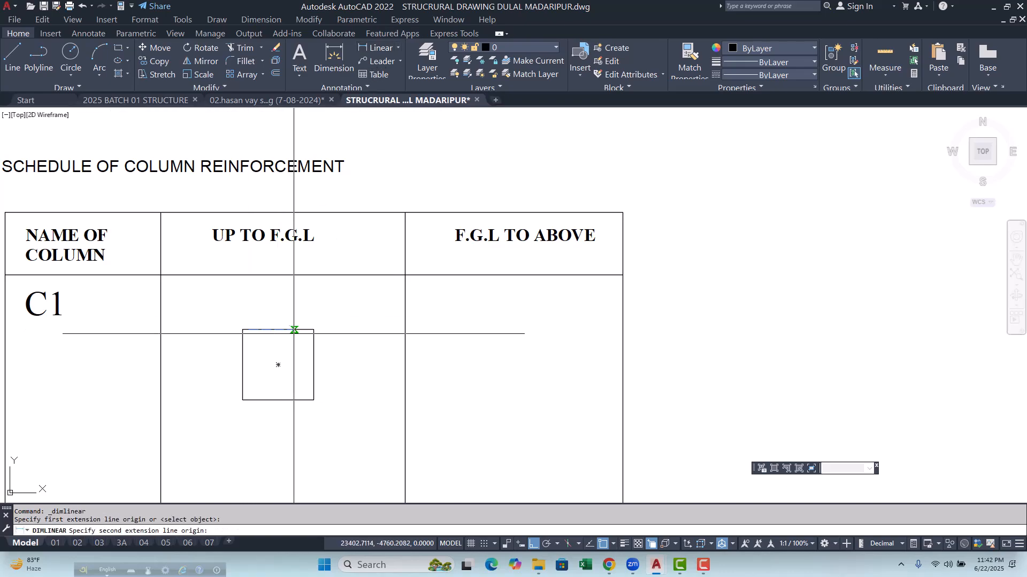
key(Escape)
key(Return)
click(242, 330)
click(314, 330)
scroll(313, 296, up, 2)
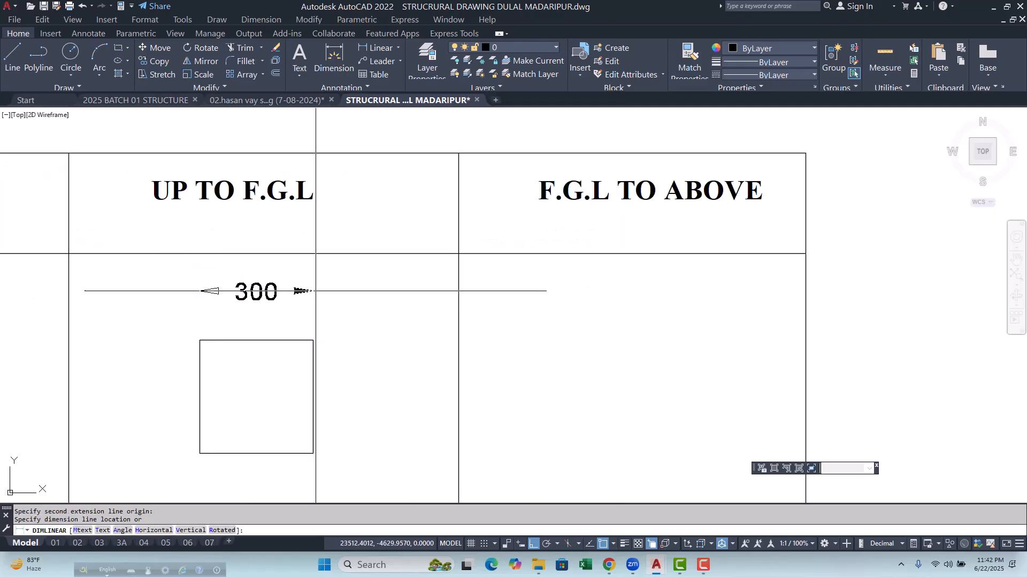
click(313, 291)
Step: Add a linear dimension for the square's height beside its right edge
key(Return)
click(314, 341)
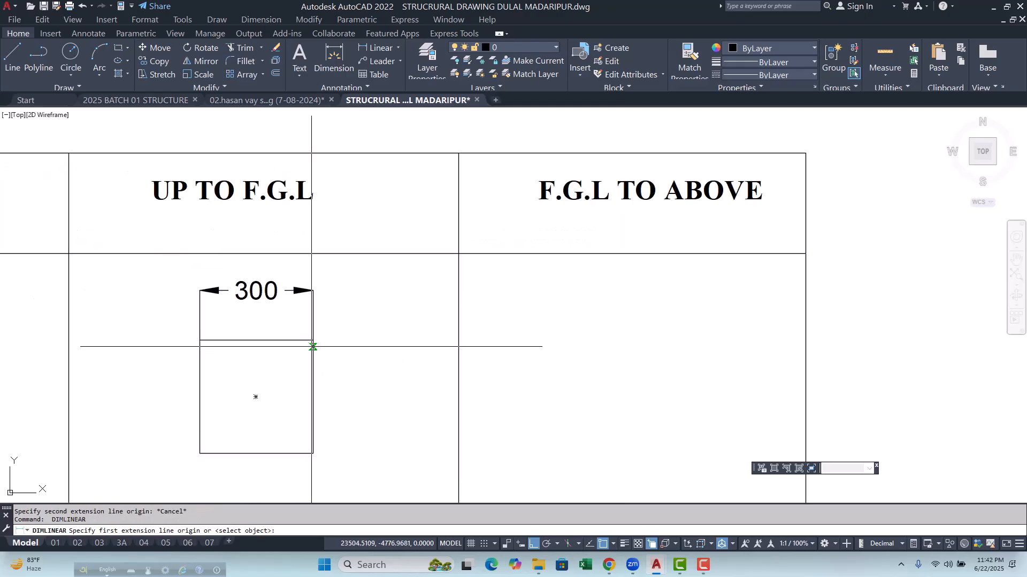
scroll(314, 343, down, 4)
scroll(314, 365, up, 4)
click(314, 380)
click(332, 364)
key(Escape)
key(Escape)
scroll(354, 359, down, 4)
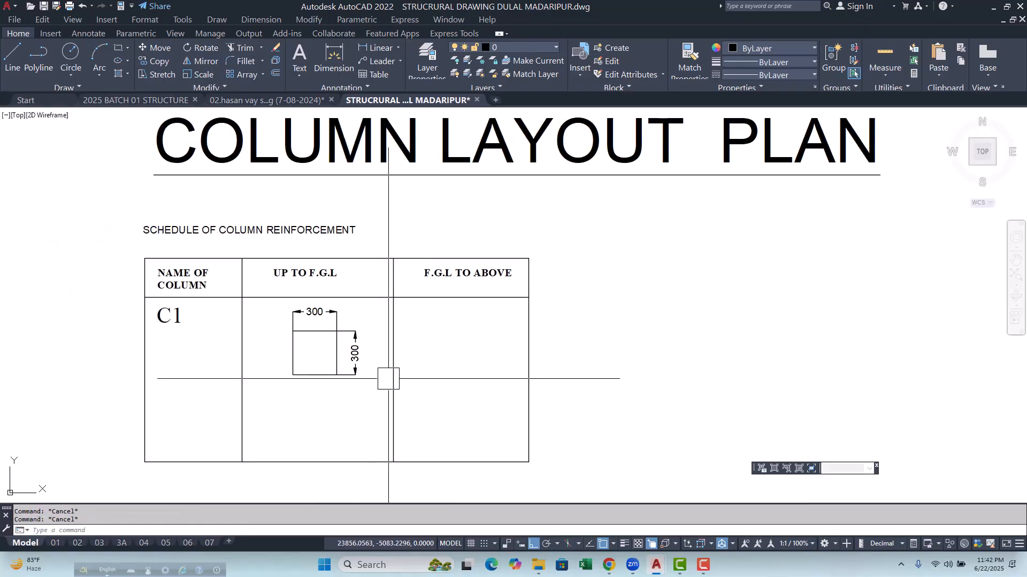
Step: Offset the column square outward by 25 mm
scroll(313, 354, up, 4)
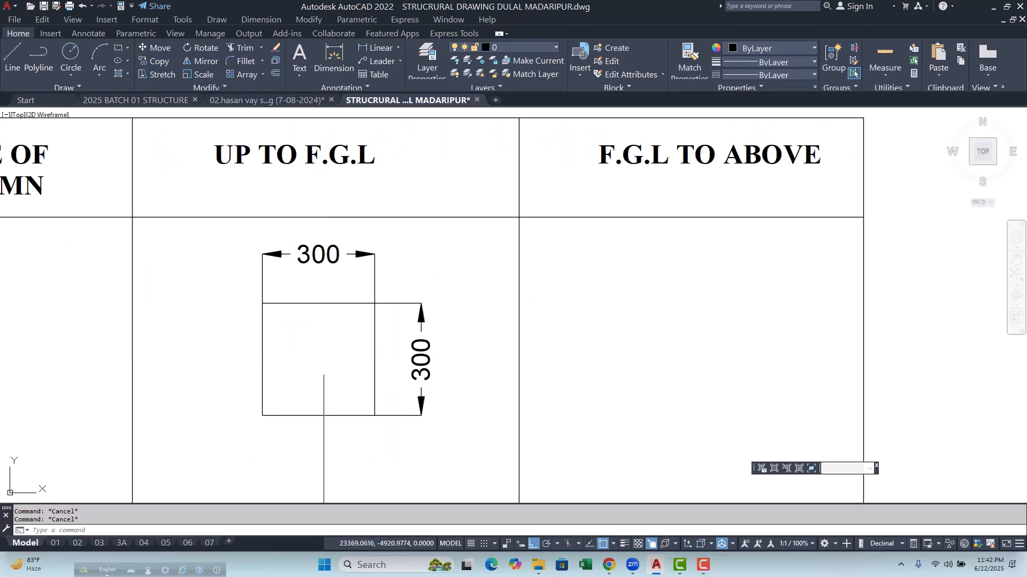
text(o)
key(Return)
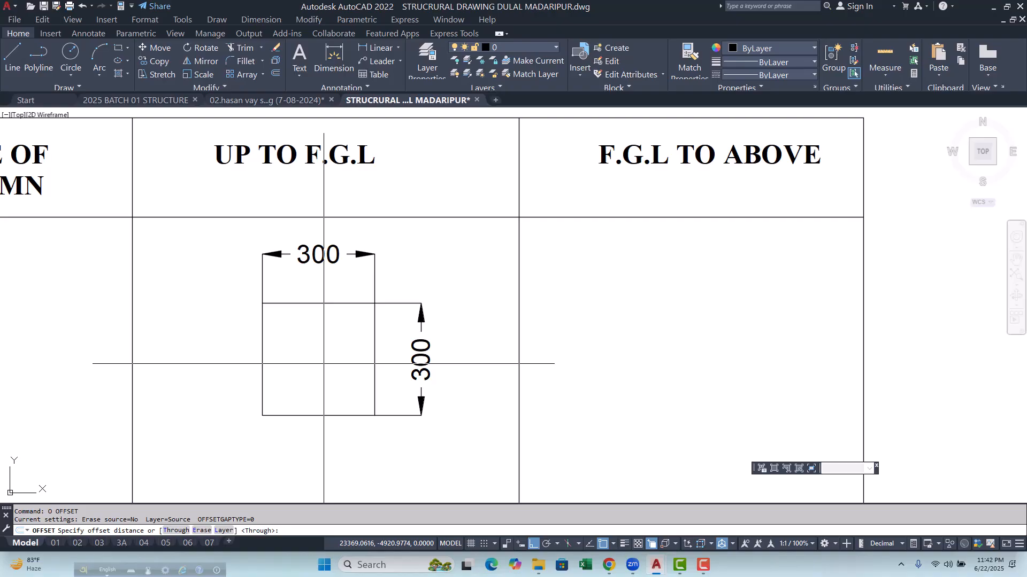
text(25)
key(Return)
scroll(341, 349, up, 2)
click(396, 348)
click(416, 347)
key(Escape)
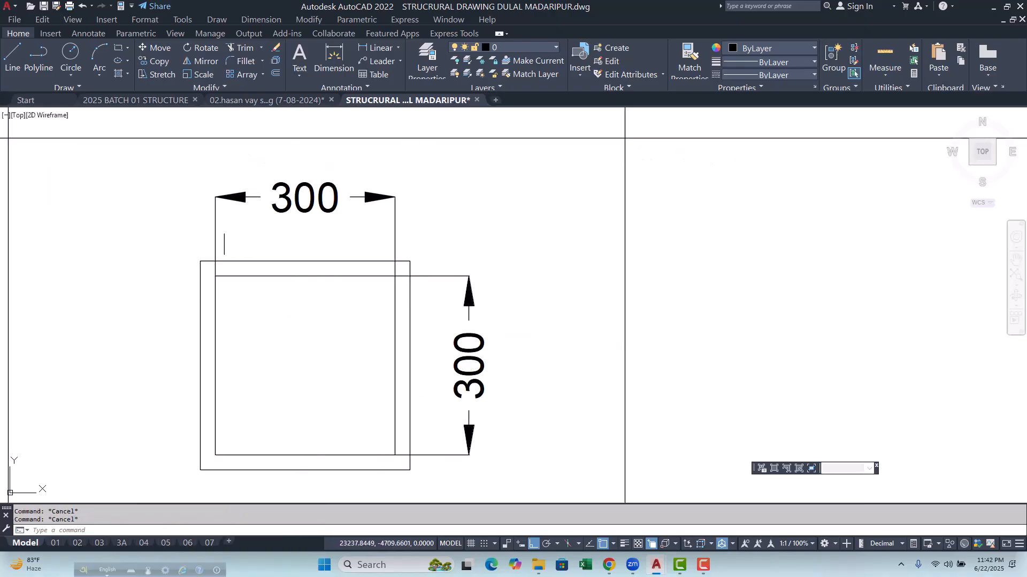
Step: Stretch the width dimension's origins to the upper corners of the outer square
click(216, 235)
click(215, 276)
click(200, 261)
click(395, 276)
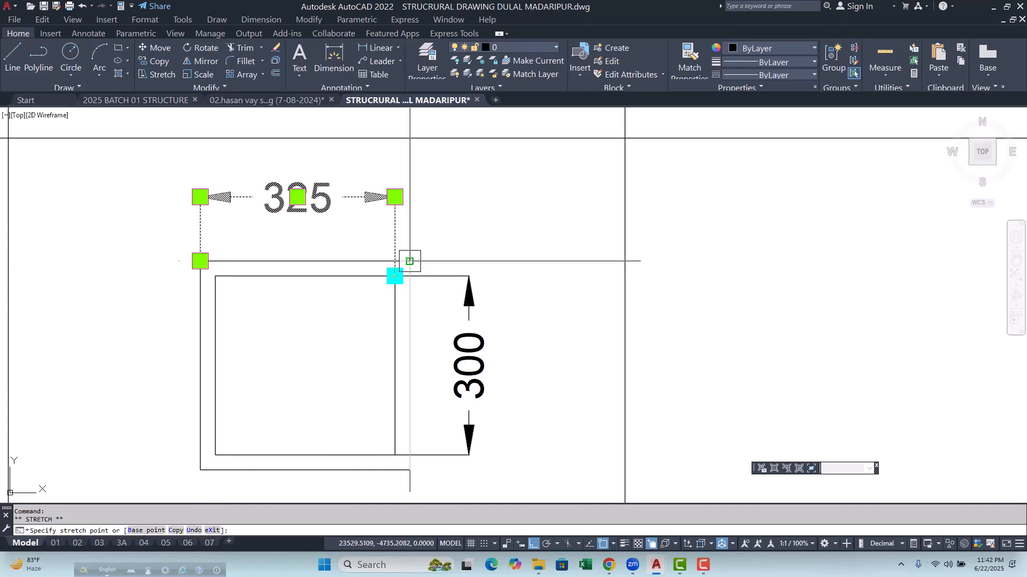
click(410, 261)
key(Escape)
scroll(410, 267, down, 2)
Step: Stretch the height dimension's origins to the right-hand corners of the outer square
click(447, 325)
scroll(421, 269, up, 4)
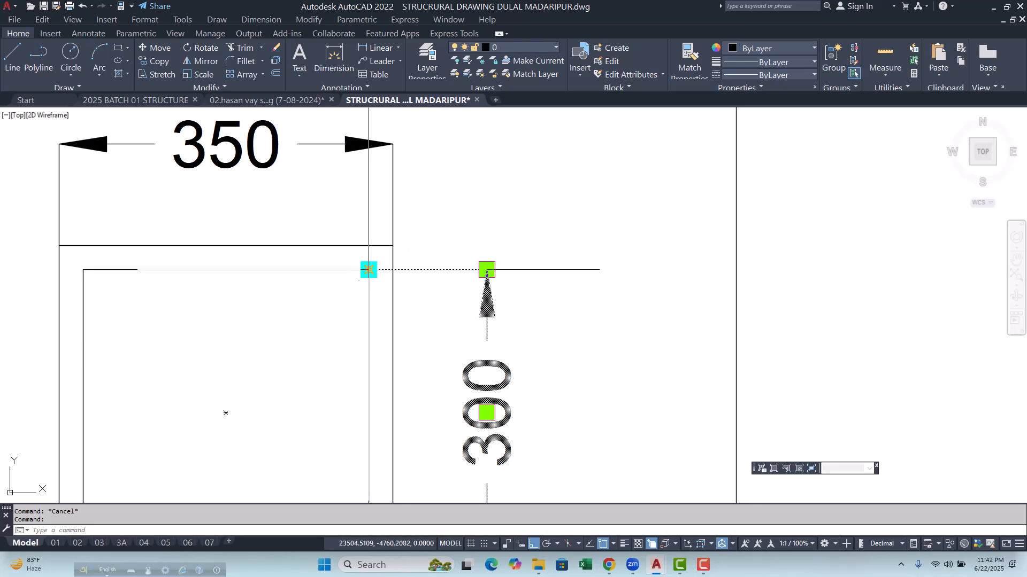
click(369, 270)
click(393, 245)
scroll(418, 235, down, 4)
scroll(427, 372, up, 4)
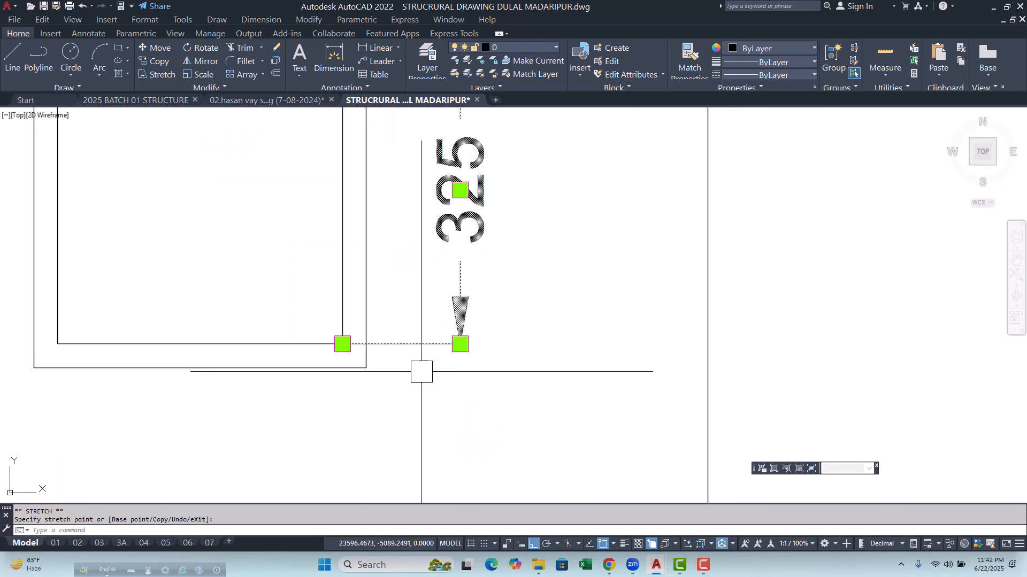
click(365, 367)
key(Escape)
key(Escape)
scroll(398, 376, down, 4)
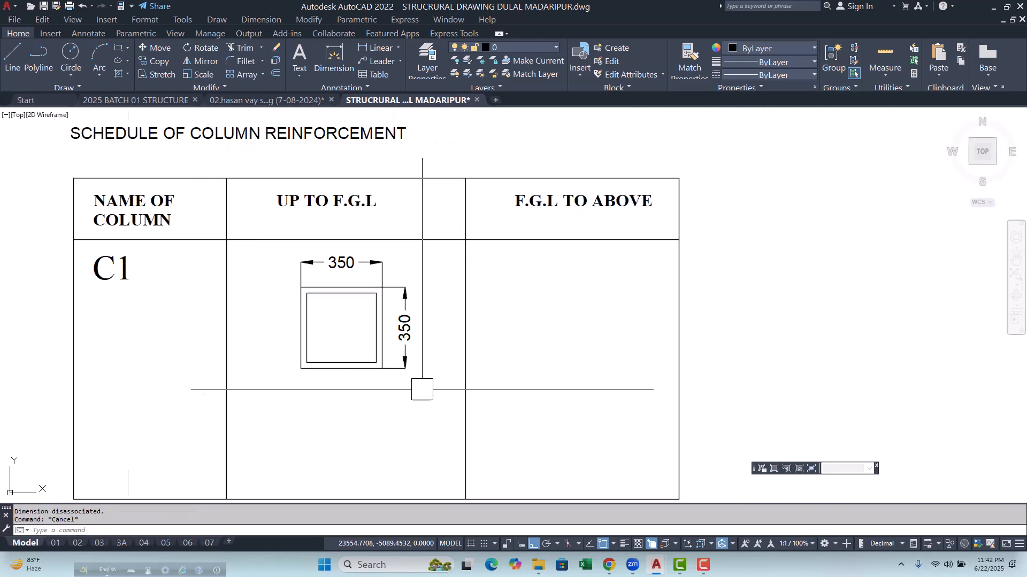
Step: Examine the CLEAR COVER note in the general notes for column sides below and above F.G.L
scroll(397, 373, down, 8)
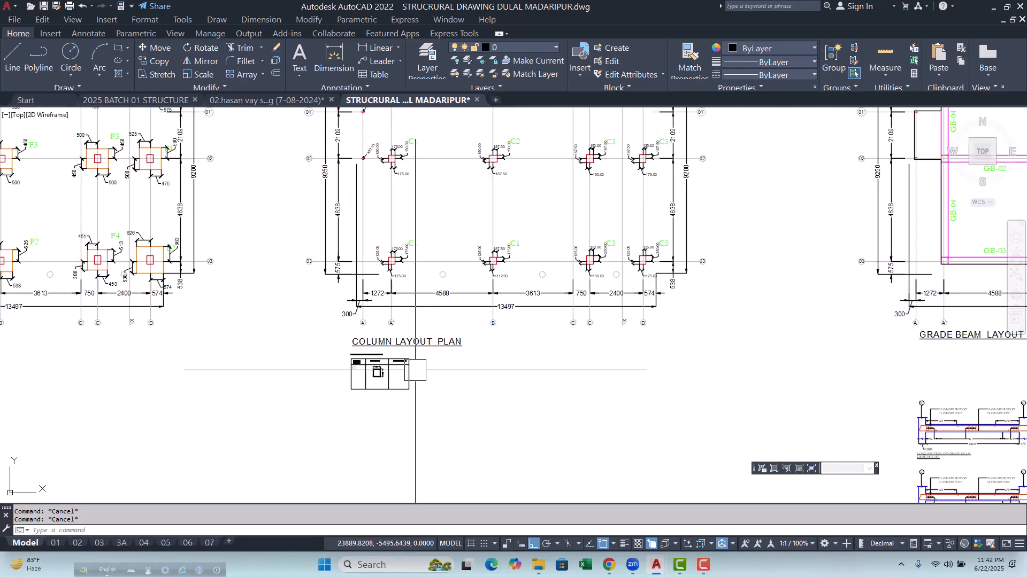
scroll(405, 424, down, 2)
scroll(385, 240, up, 10)
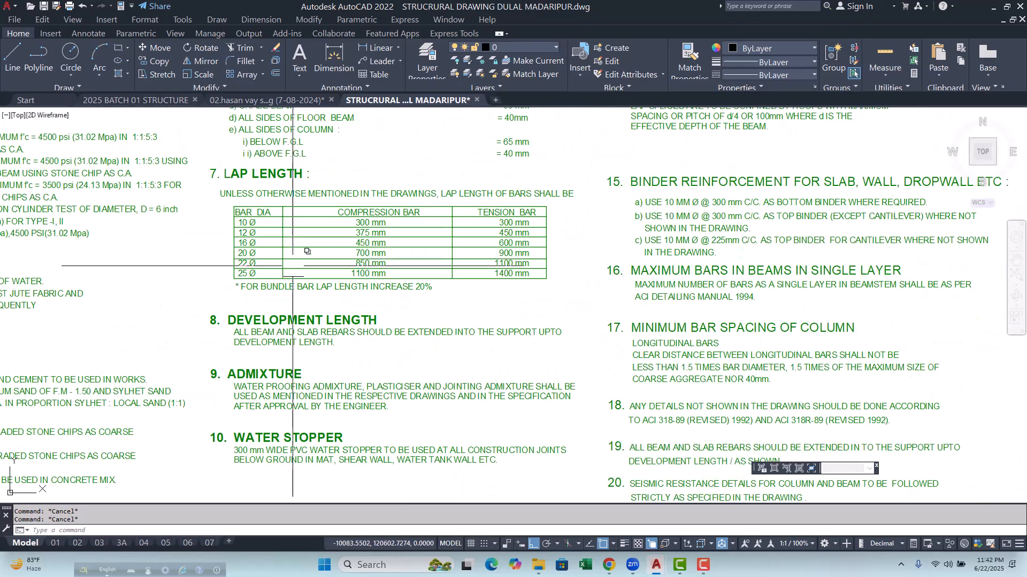
middle_drag(246, 343, 282, 463)
middle_drag(351, 224, 319, 251)
scroll(321, 270, up, 4)
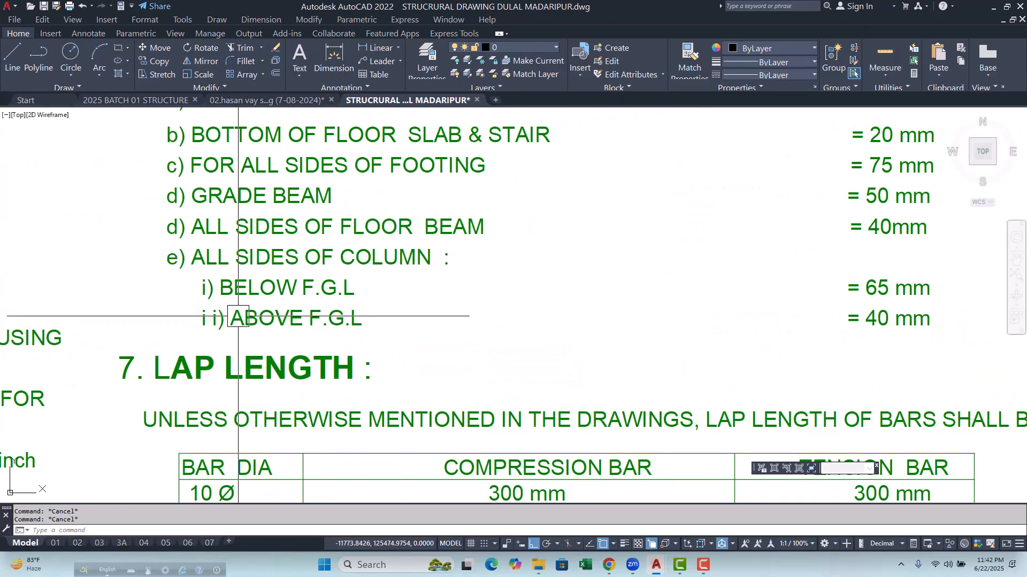
middle_drag(365, 318, 243, 314)
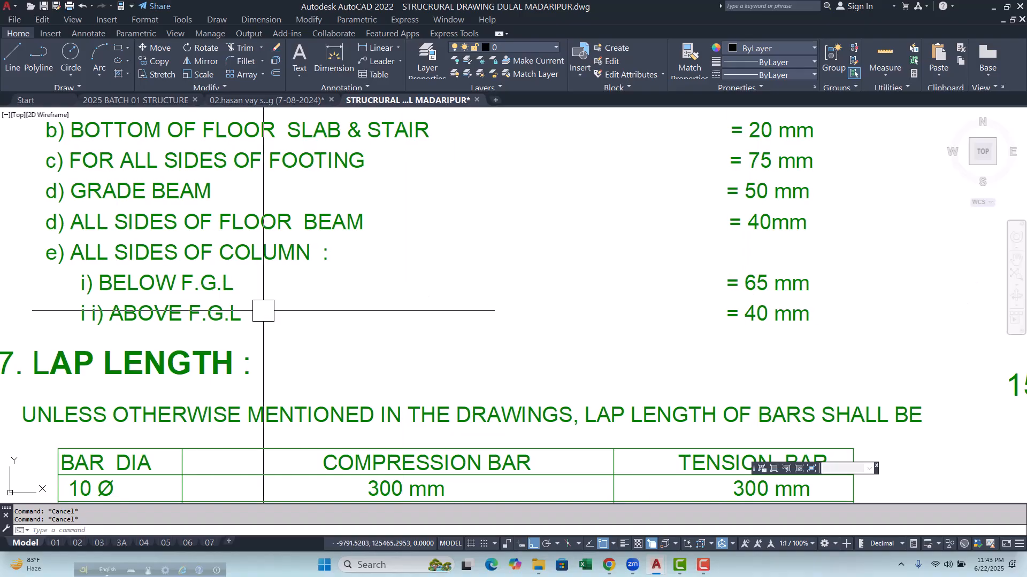
middle_drag(777, 318, 704, 320)
scroll(700, 319, down, 10)
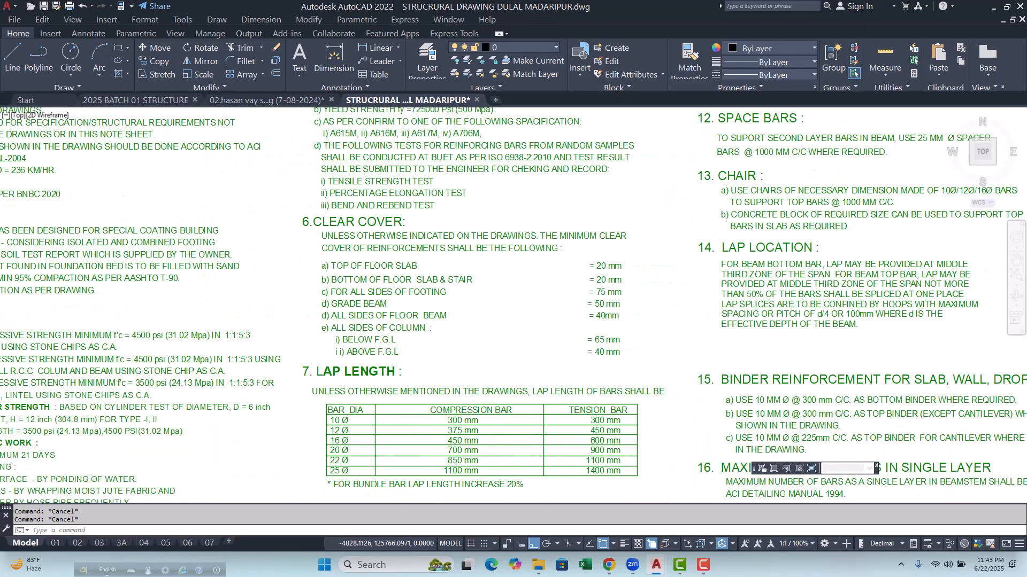
middle_drag(506, 403, 425, 278)
Step: Erase the inner square from the C1 column section in the UP TO F.G.L cell
scroll(454, 378, up, 12)
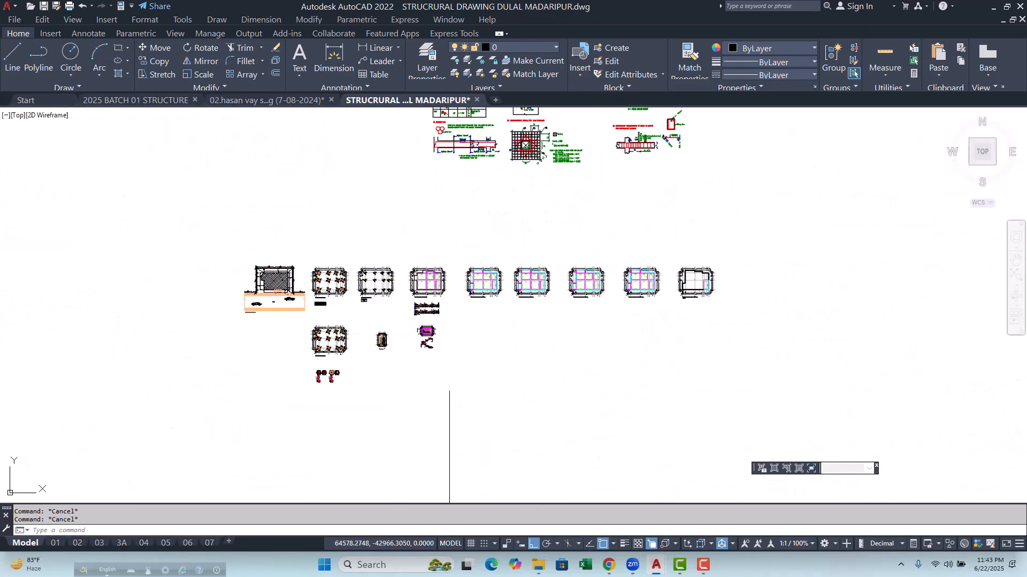
scroll(369, 302, up, 8)
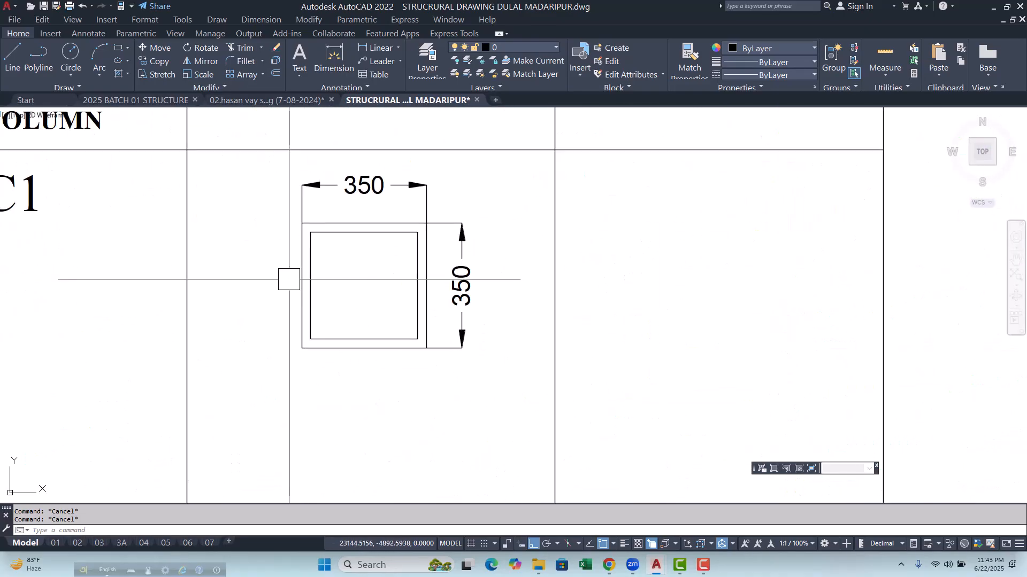
click(475, 240)
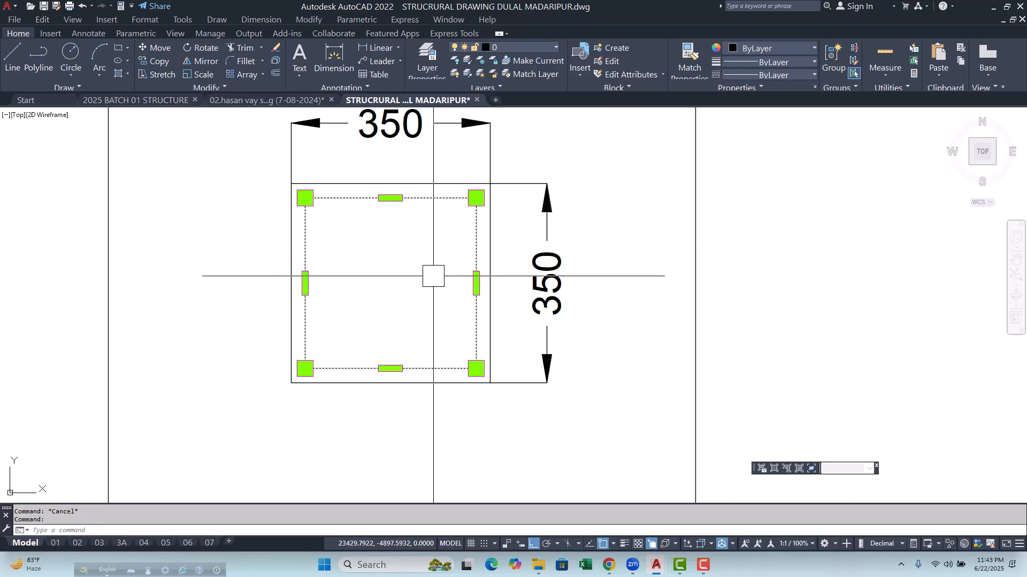
text(e)
key(Return)
Step: Offset the 350 mm square inward by 65 mm for the clear cover
middle_drag(433, 276, 426, 311)
key(Return)
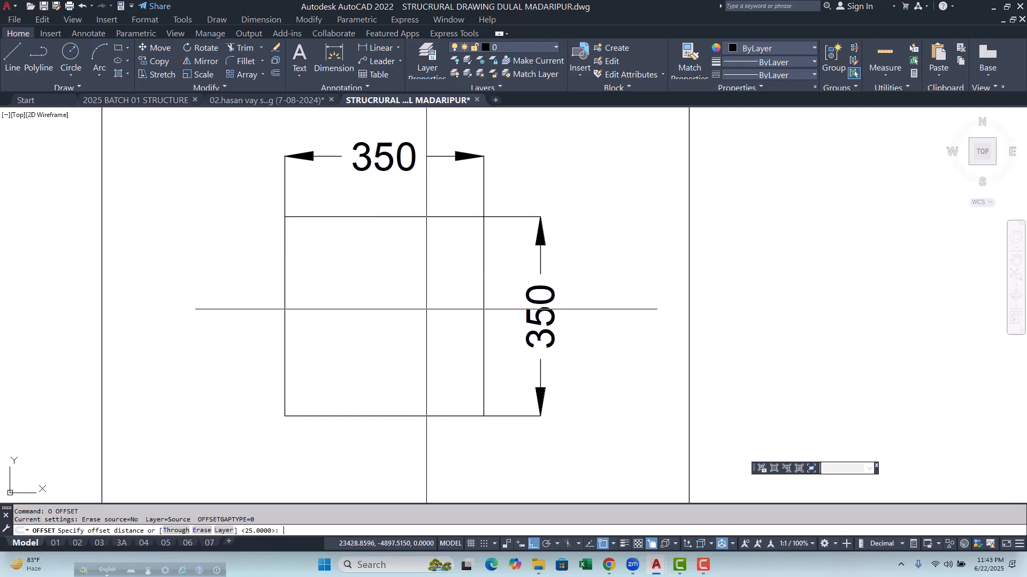
key(Return)
click(481, 292)
click(423, 303)
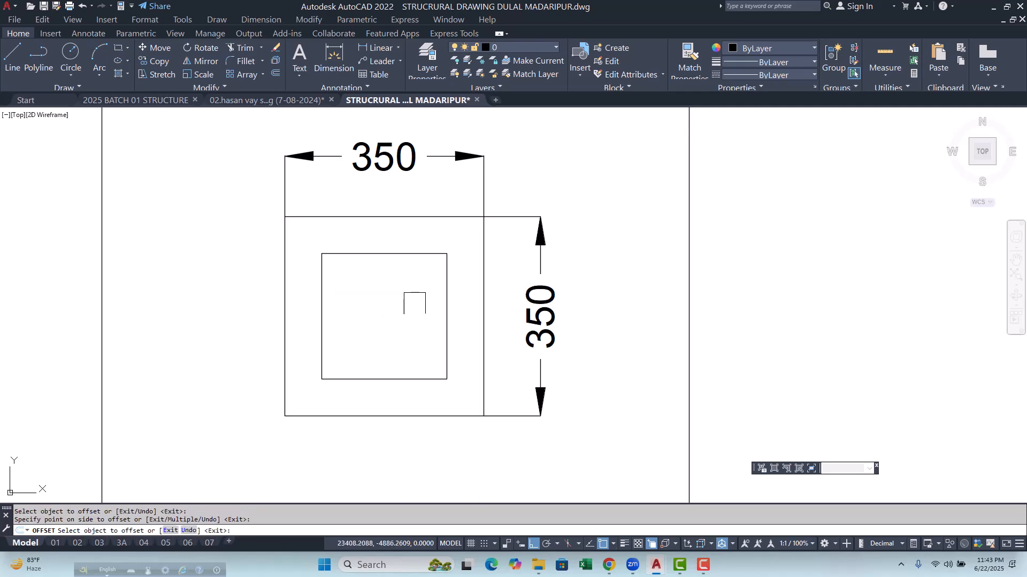
key(Escape)
scroll(419, 324, down, 2)
key(Escape)
key(Escape)
Step: Measure the clear cover between the right edges of the inner and outer squares with a temporary linear dimension
scroll(424, 317, up, 2)
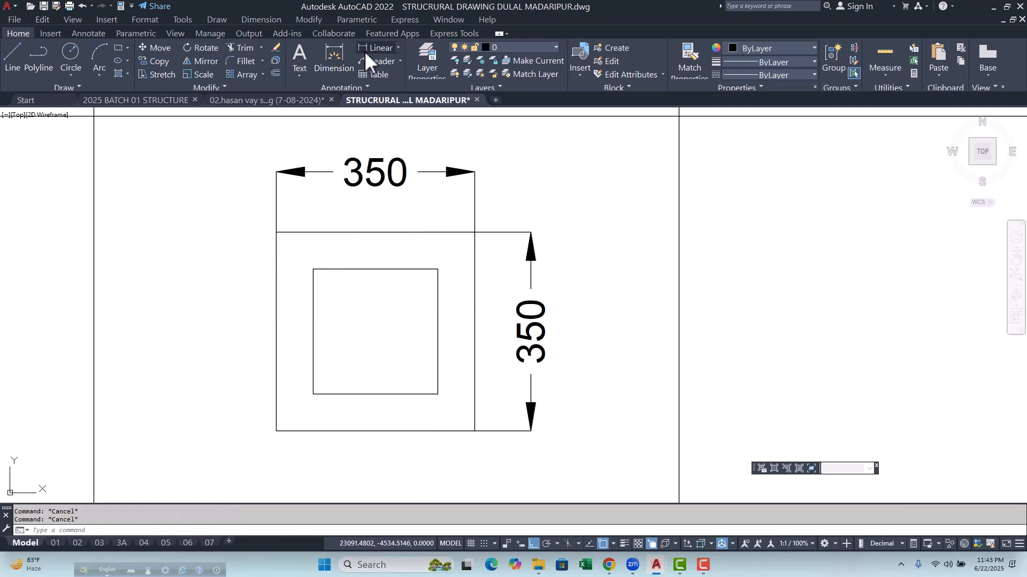
click(378, 48)
click(438, 319)
click(474, 319)
key(Escape)
key(Escape)
scroll(433, 340, down, 8)
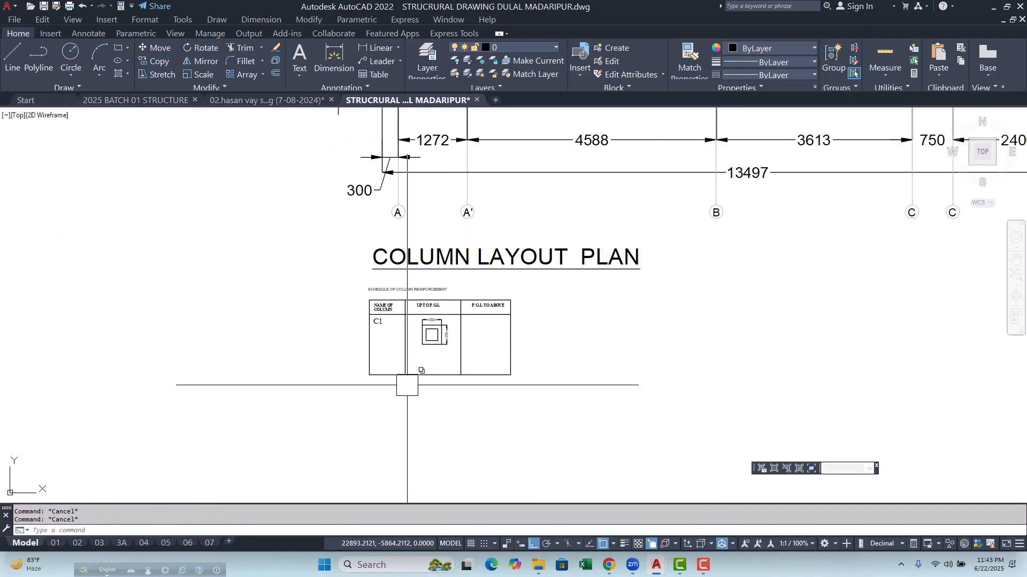
Step: Match the outer square's properties to the blue column outline in the F1 footing section
scroll(387, 376, down, 8)
middle_drag(295, 420, 333, 310)
text(MA)
key(Return)
scroll(329, 321, down, 6)
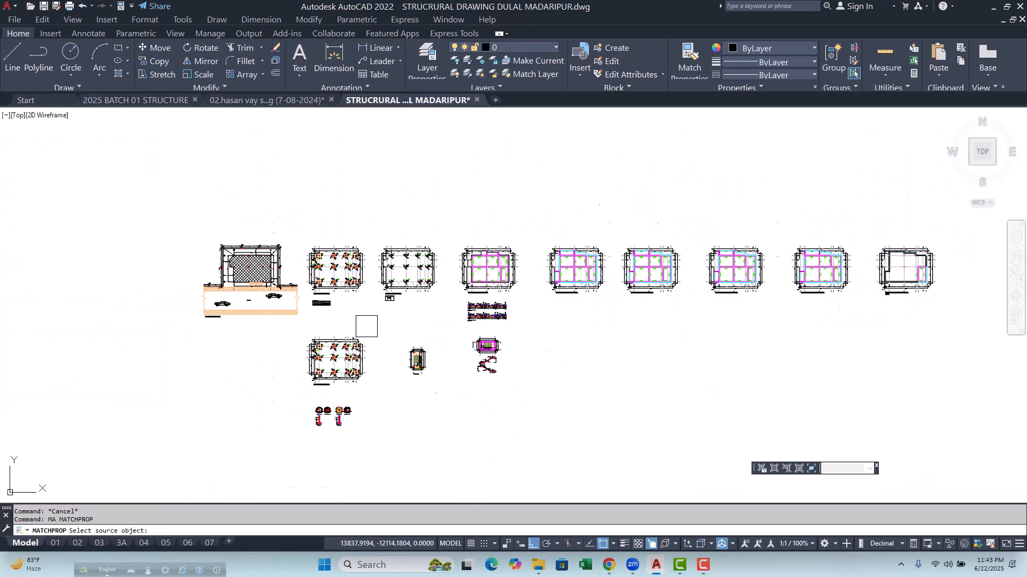
scroll(326, 411, up, 10)
scroll(331, 386, up, 10)
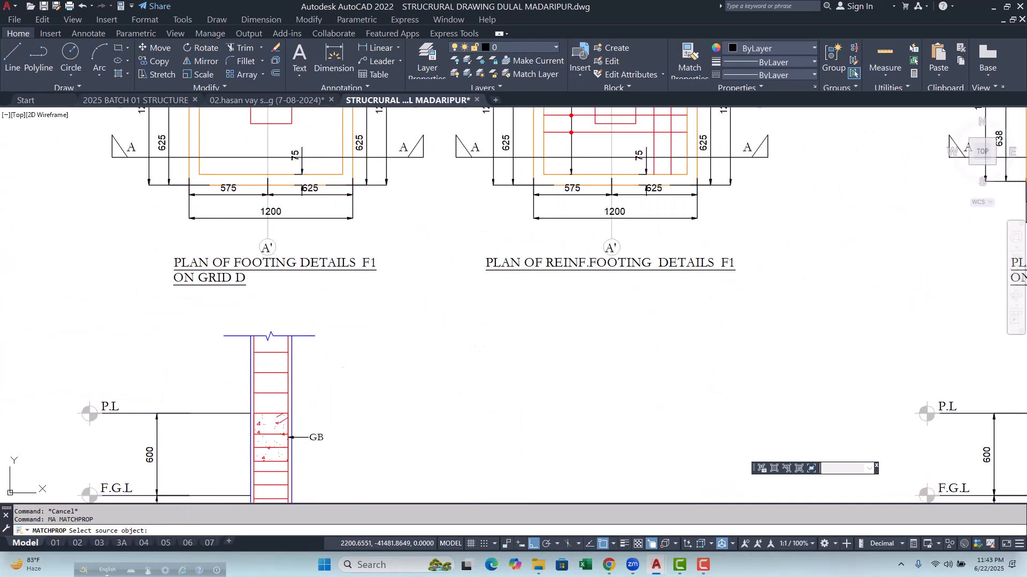
click(347, 385)
scroll(347, 385, down, 12)
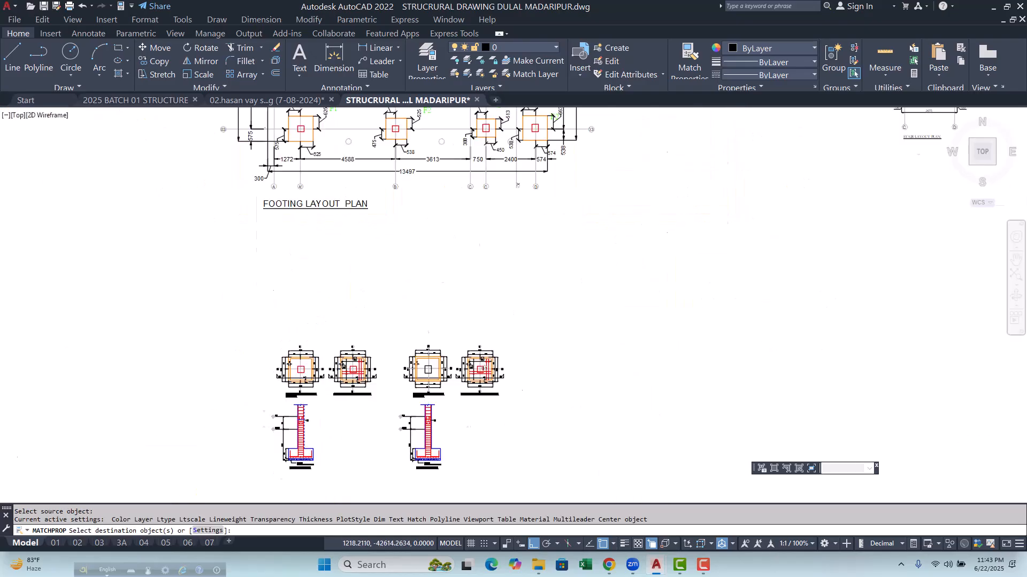
middle_drag(655, 294, 329, 373)
scroll(435, 351, down, 8)
scroll(344, 224, up, 12)
scroll(431, 197, up, 10)
click(468, 244)
scroll(469, 256, down, 8)
key(Escape)
key(Escape)
Step: Move the inner square of the C1 column section to the ROD layer
scroll(446, 279, up, 2)
click(437, 288)
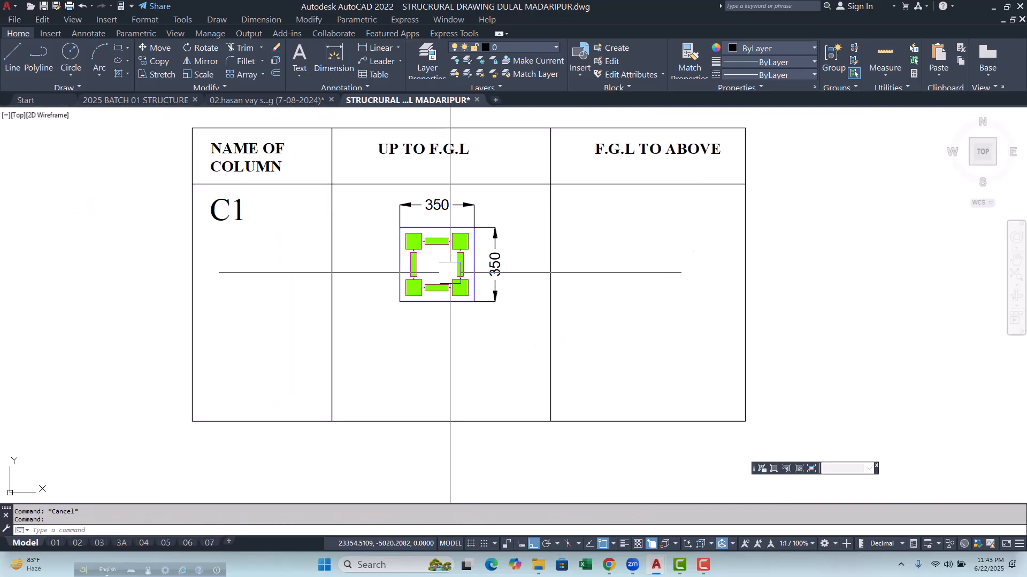
click(527, 47)
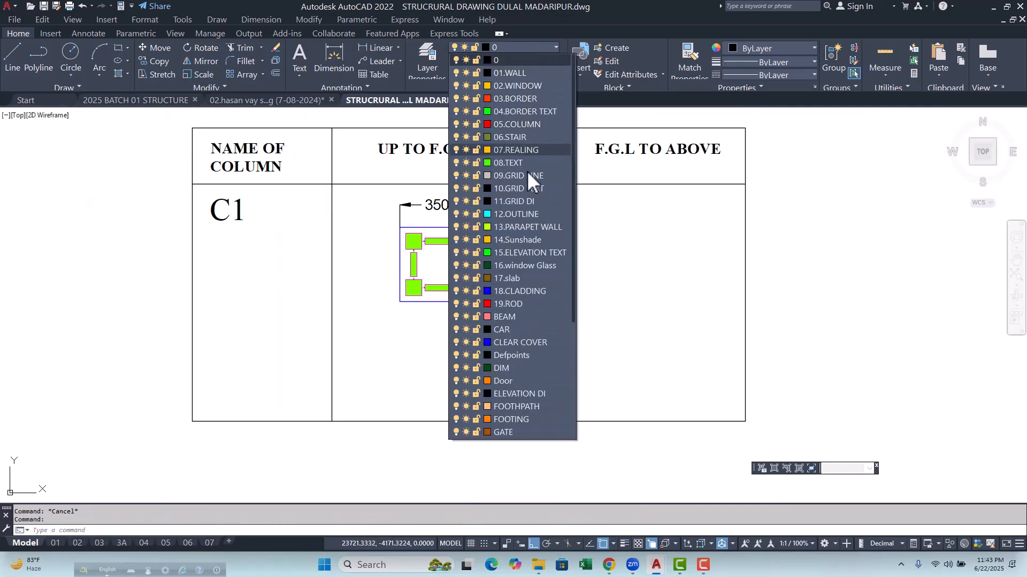
scroll(531, 297, down, 1)
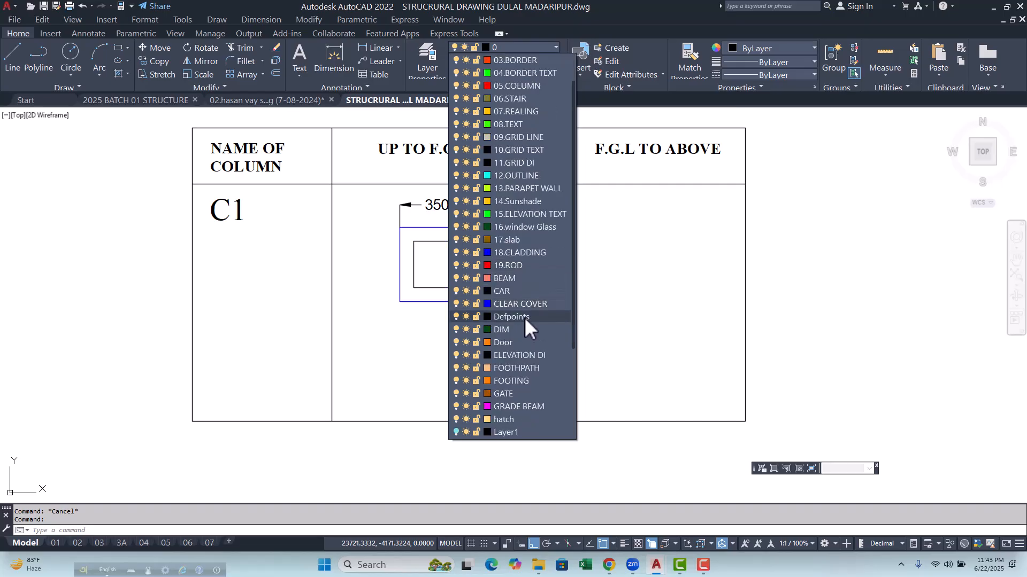
scroll(518, 387, down, 1)
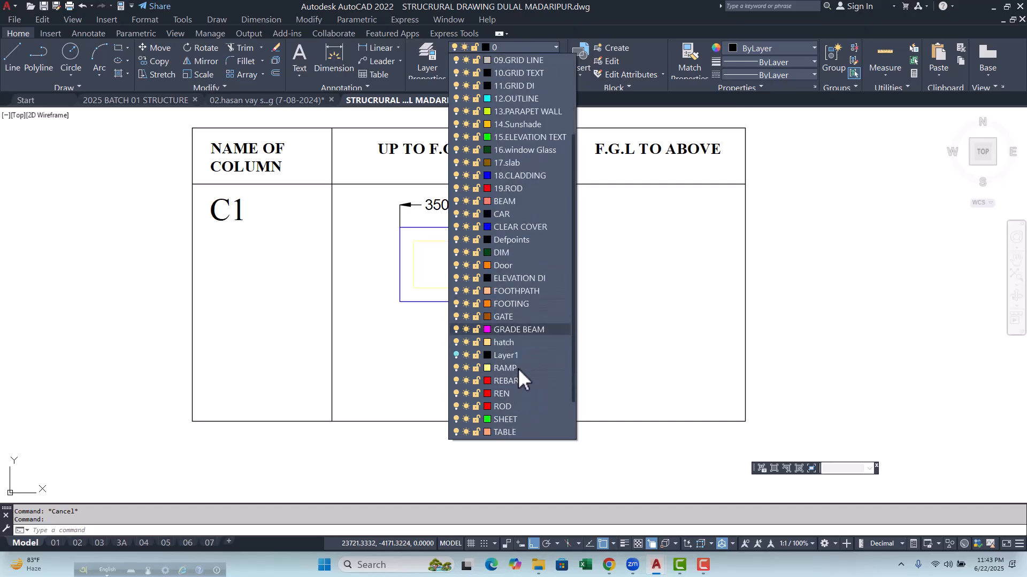
click(514, 406)
key(Escape)
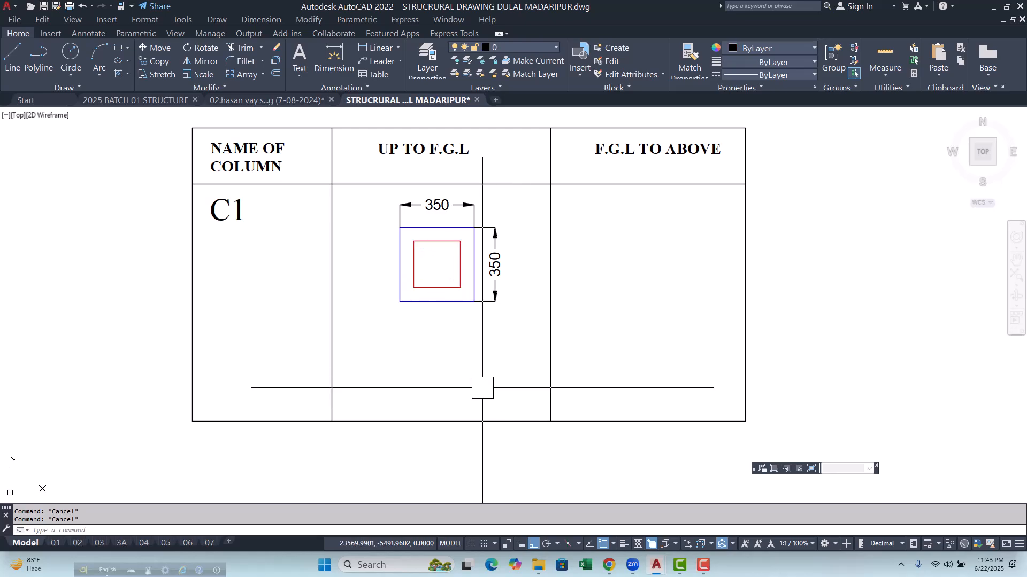
scroll(392, 316, up, 4)
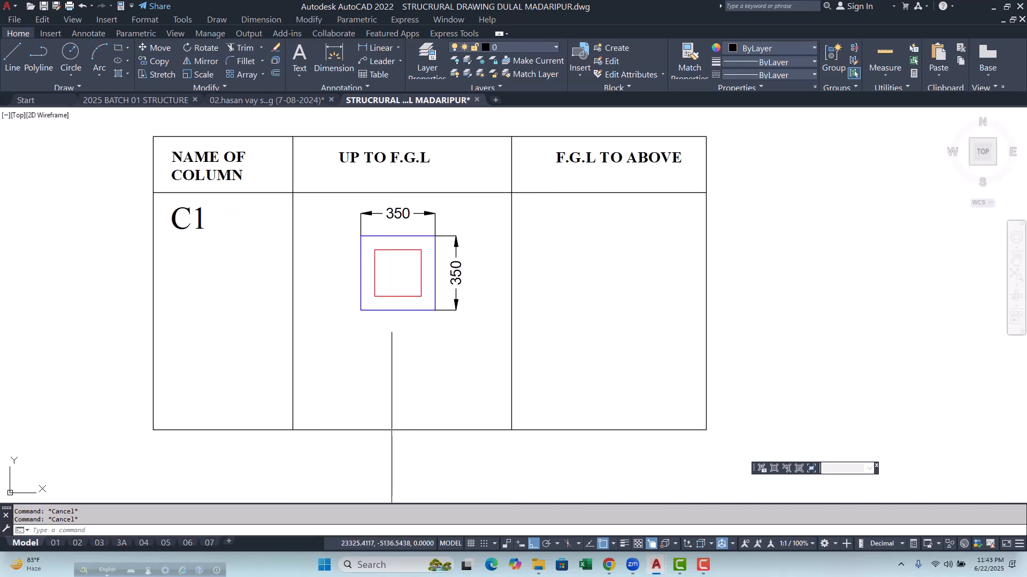
middle_drag(373, 269, 373, 273)
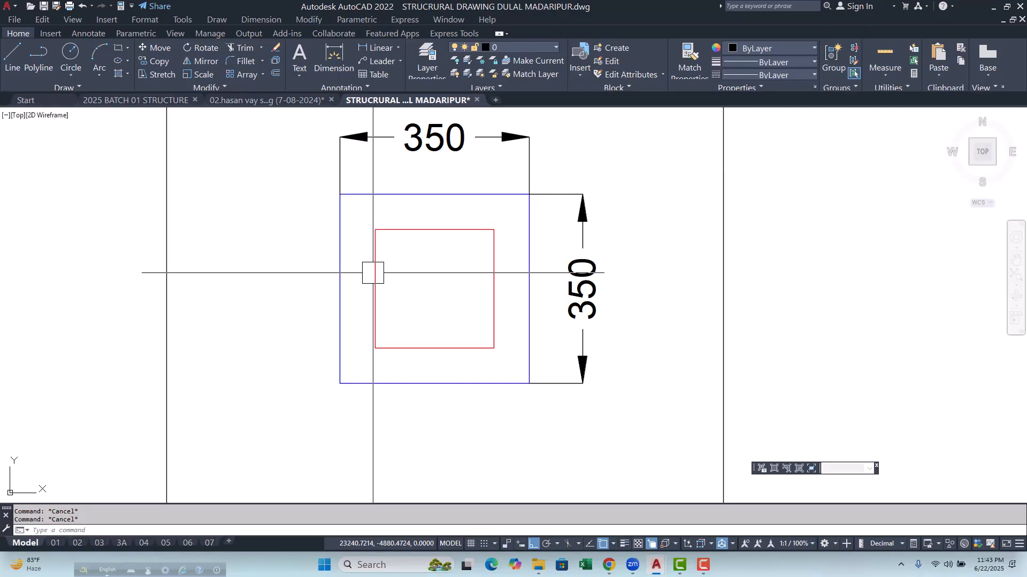
scroll(371, 273, down, 6)
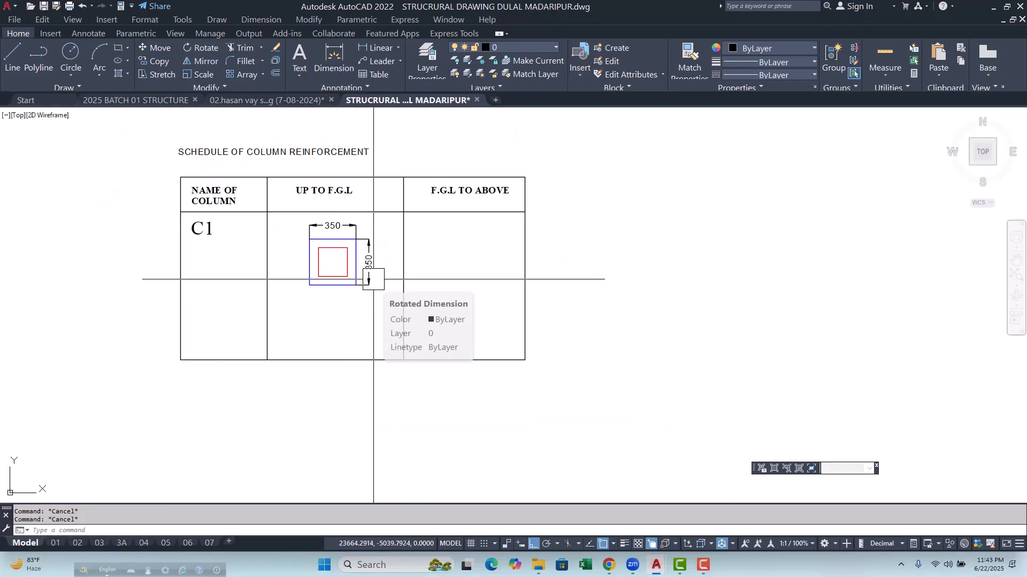
scroll(366, 276, up, 4)
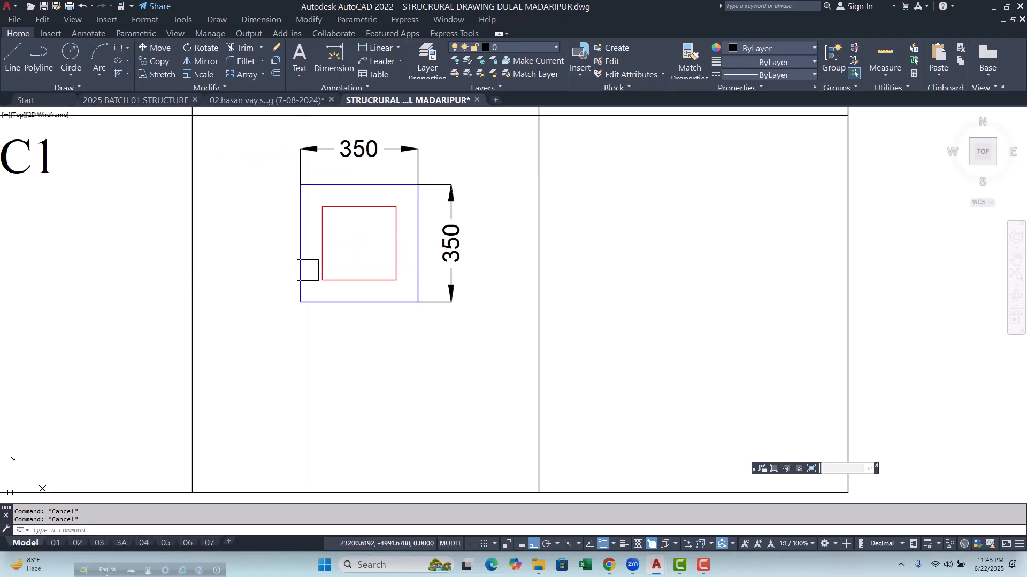
scroll(339, 252, down, 2)
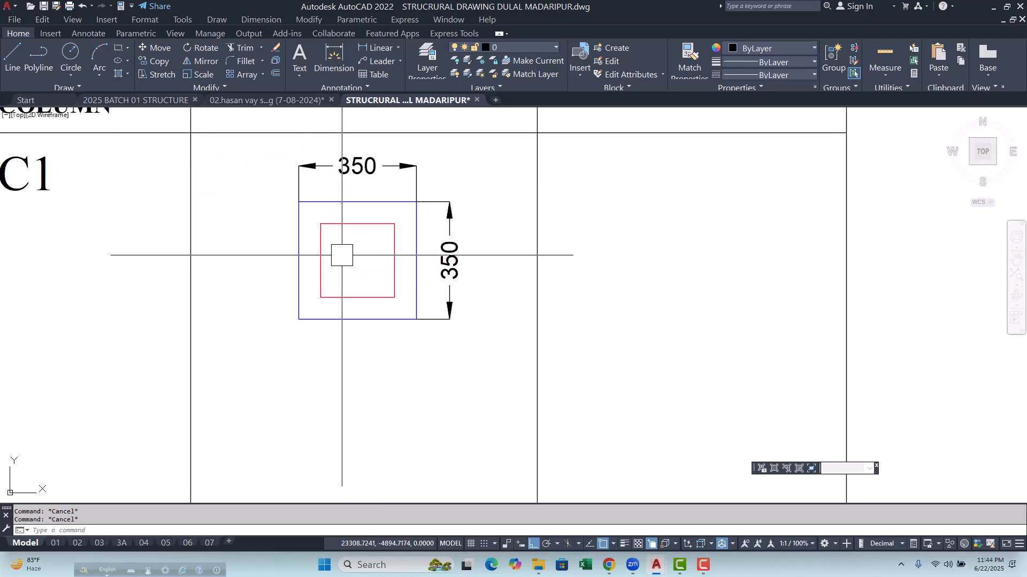
Step: Draw a vertical construction line along the left edge of the red inner square
scroll(339, 252, up, 5)
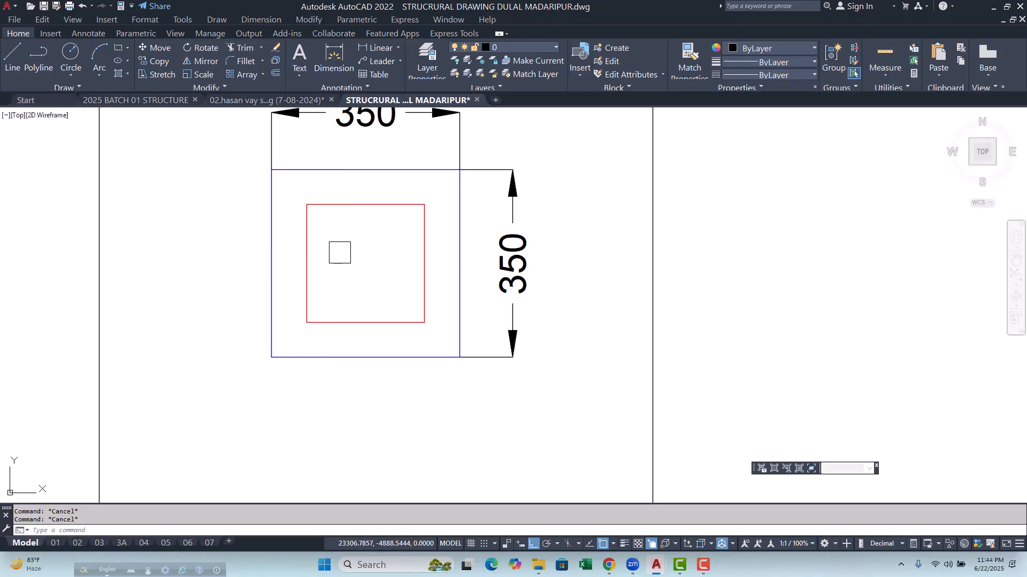
scroll(307, 230, up, 4)
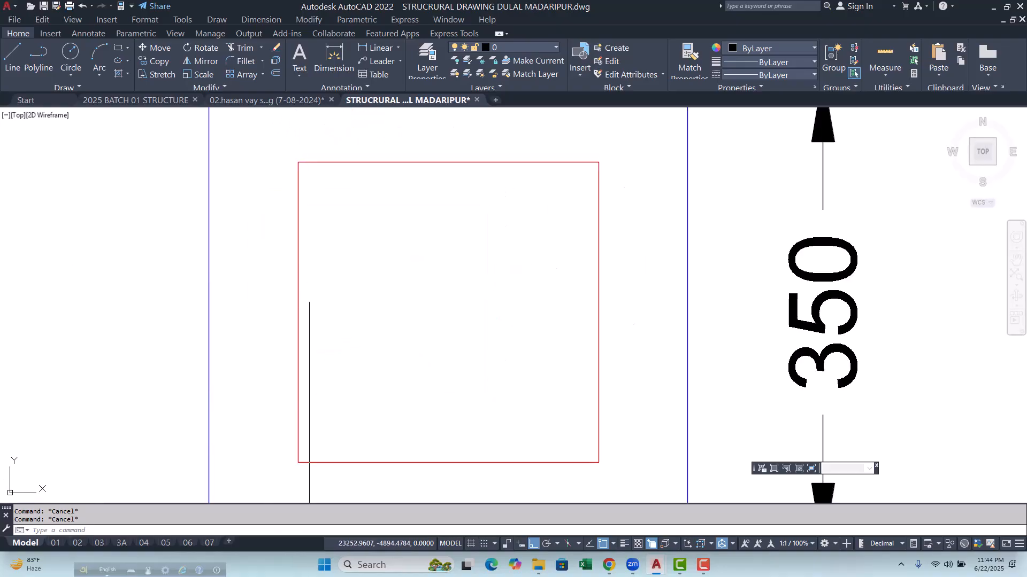
text(l)
key(Return)
text(v)
key(Return)
scroll(318, 262, down, 5)
scroll(299, 246, up, 4)
key(Escape)
scroll(274, 246, up, 2)
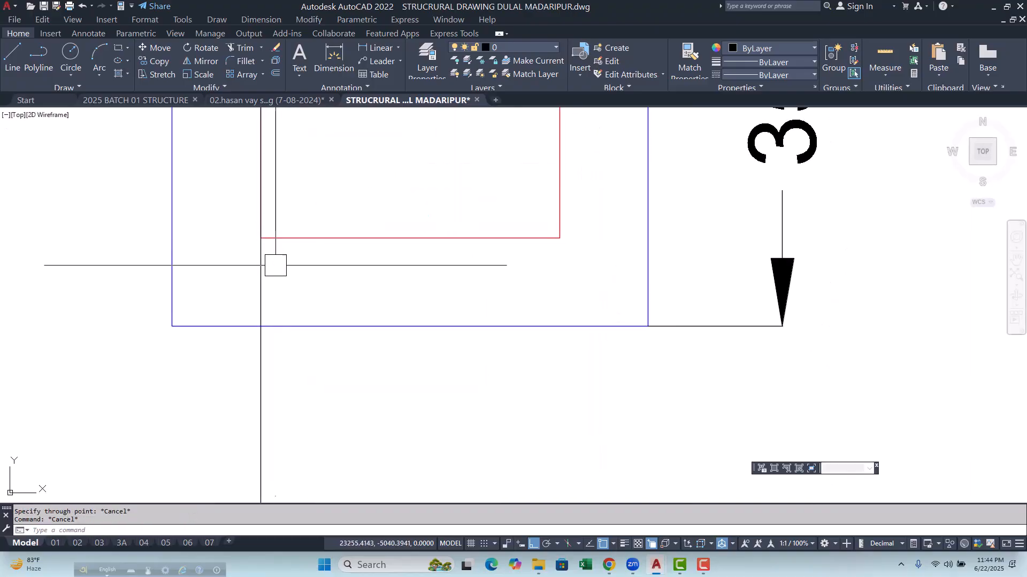
Step: Offset the vertical construction line 8 mm towards the inside of the red square
text(o)
key(Return)
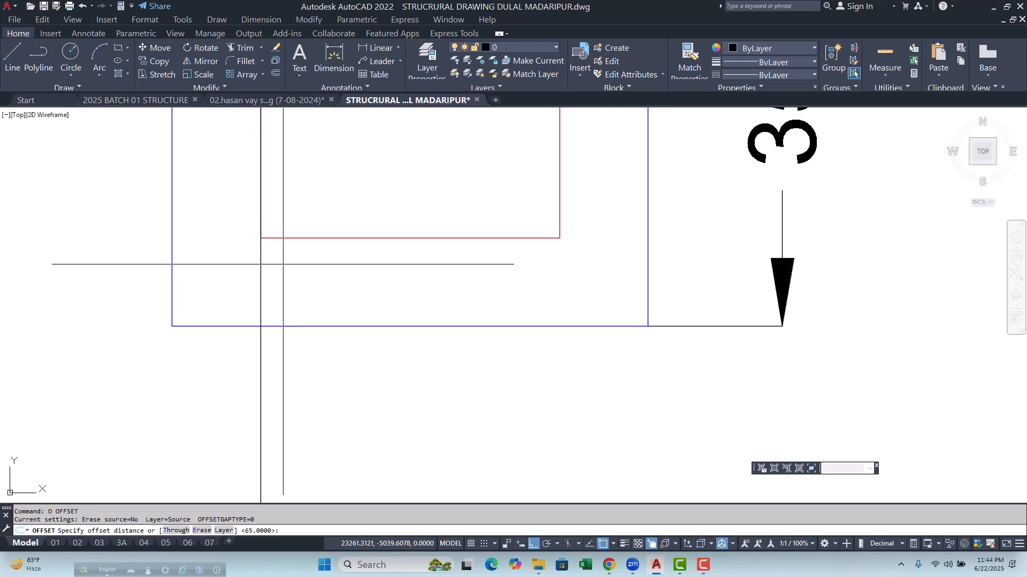
text(8)
key(Return)
click(268, 275)
click(373, 266)
scroll(292, 306, down, 2)
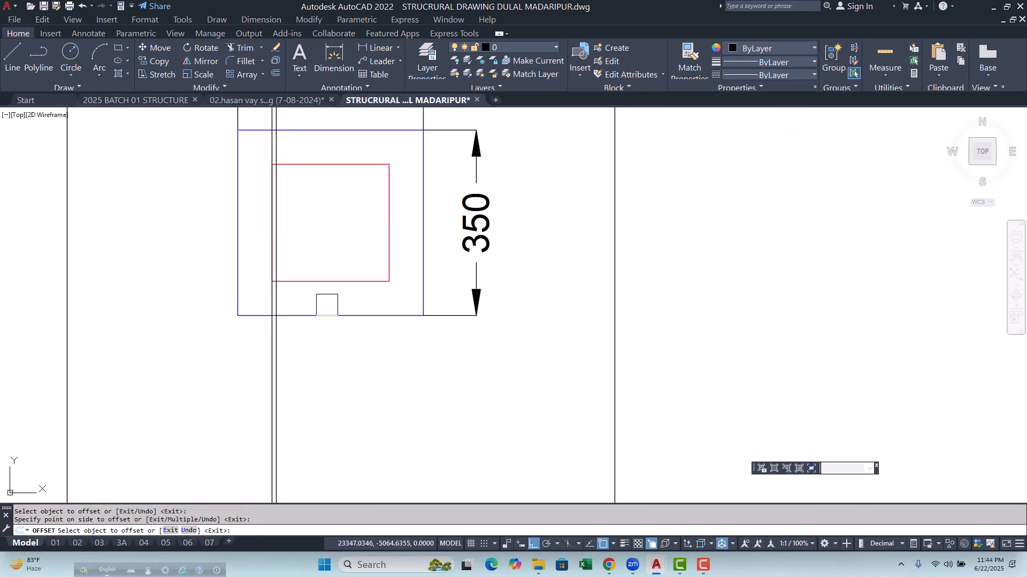
key(Escape)
key(Escape)
Step: Start drawing a donut near the upper-left corner of the red inner square
scroll(275, 165, up, 4)
key(Escape)
middle_drag(235, 138, 241, 207)
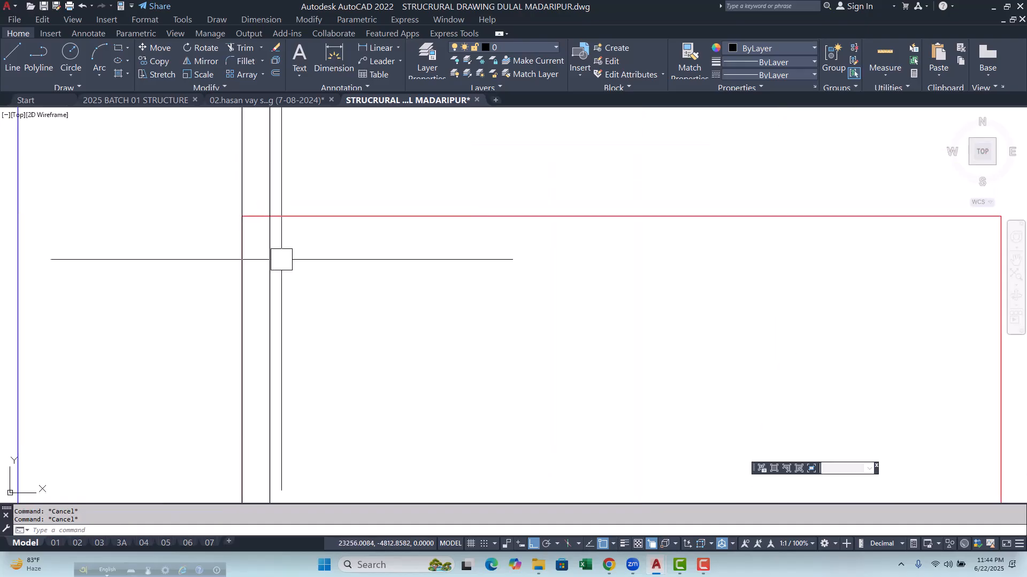
text(DO)
key(Return)
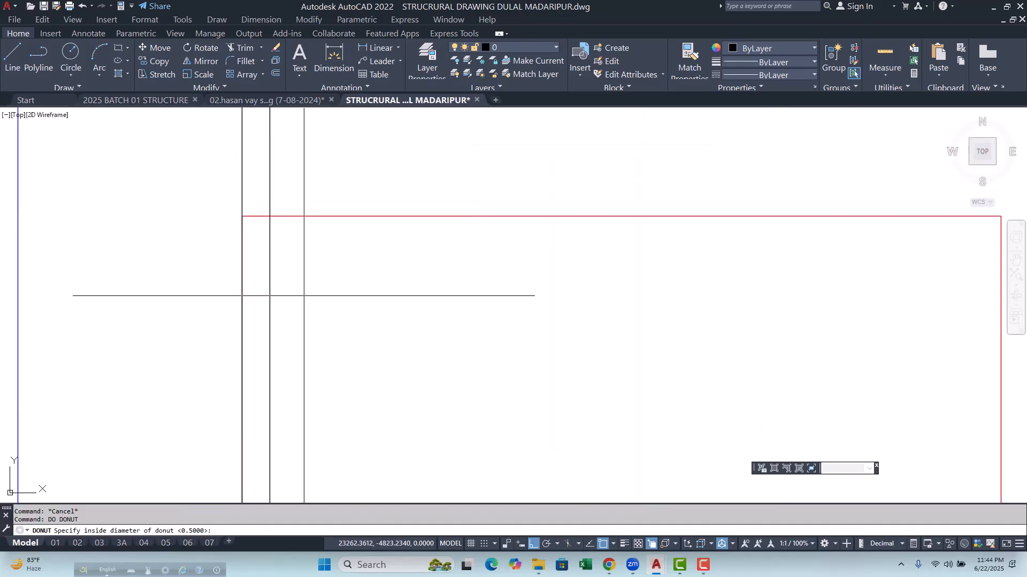
Step: Draw a solid donut with inside diameter 0 and outside diameter 16 where the offset construction line meets the red stirrup's upper edge
text(0)
key(Return)
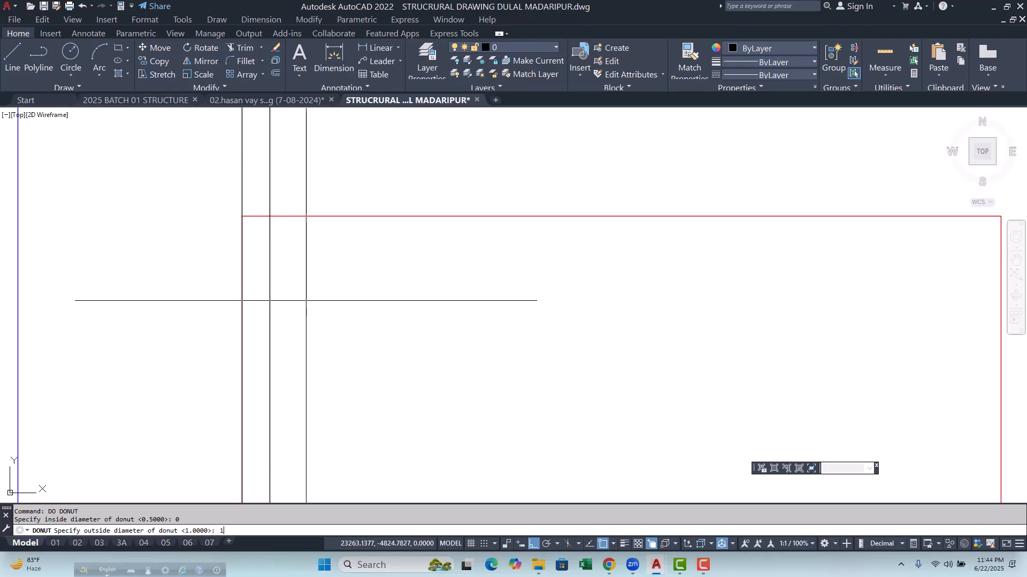
key(Return)
scroll(295, 291, down, 1)
scroll(299, 299, up, 4)
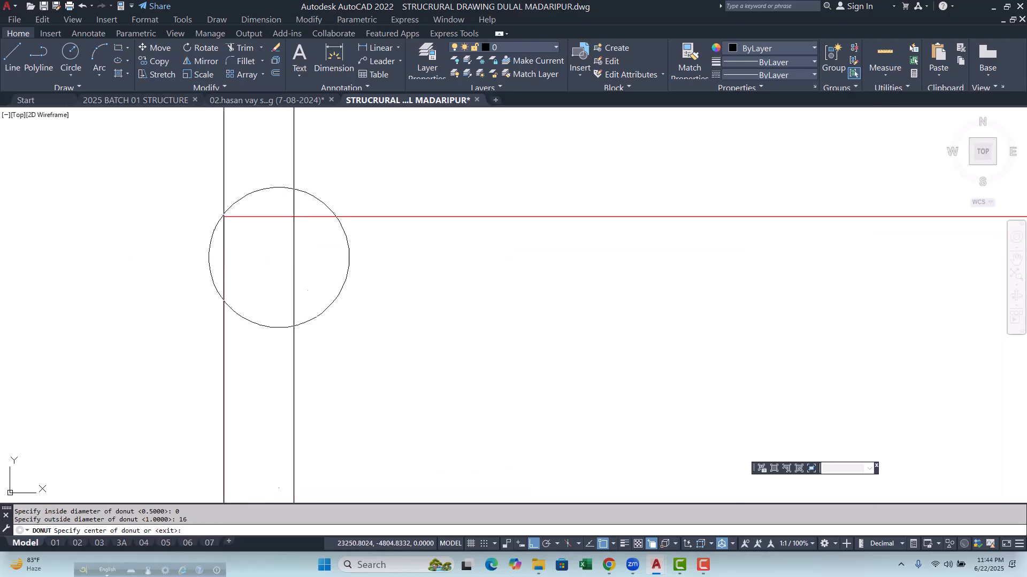
click(293, 217)
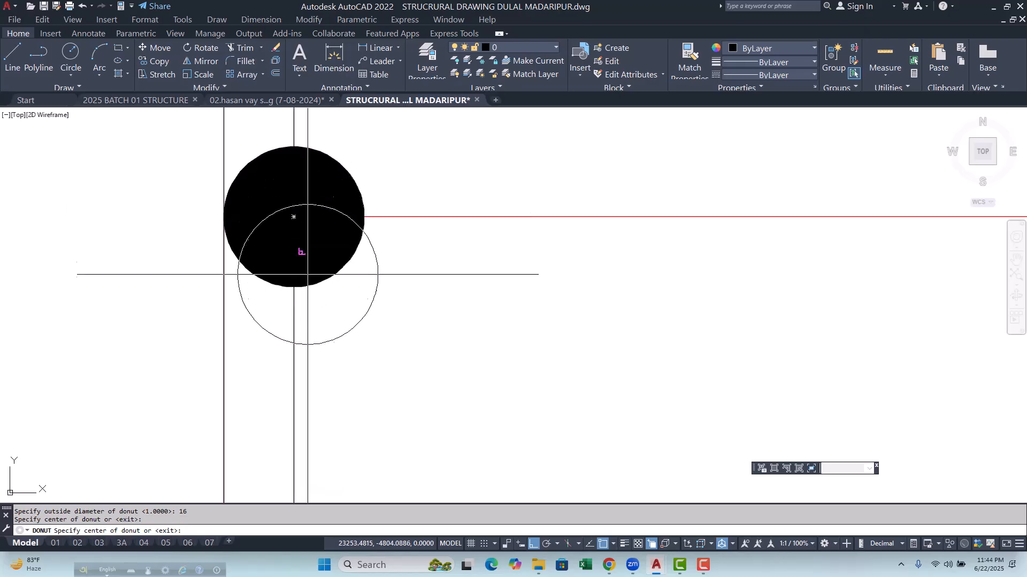
key(Escape)
key(Escape)
key(Escape)
Step: Assign the new 16-diameter donut to the ROD layer
scroll(307, 291, down, 5)
click(249, 238)
click(327, 295)
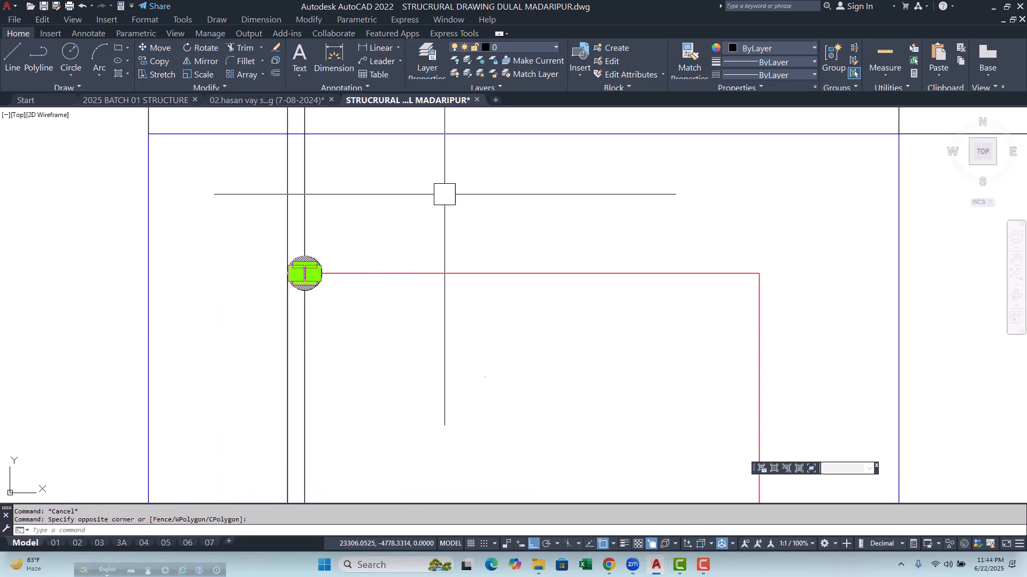
click(547, 47)
scroll(542, 304, down, 4)
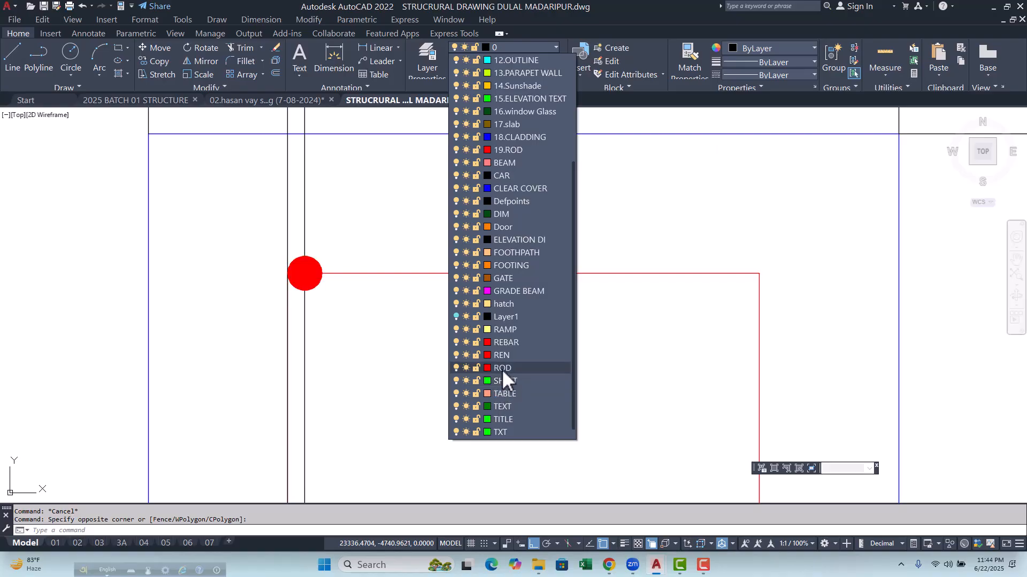
click(502, 369)
scroll(372, 268, down, 2)
key(Escape)
key(Escape)
Step: Move the donut straight down to just inside the stirrup's upper-left corner
scroll(372, 268, up, 2)
middle_drag(372, 269, 464, 247)
click(325, 216)
click(488, 318)
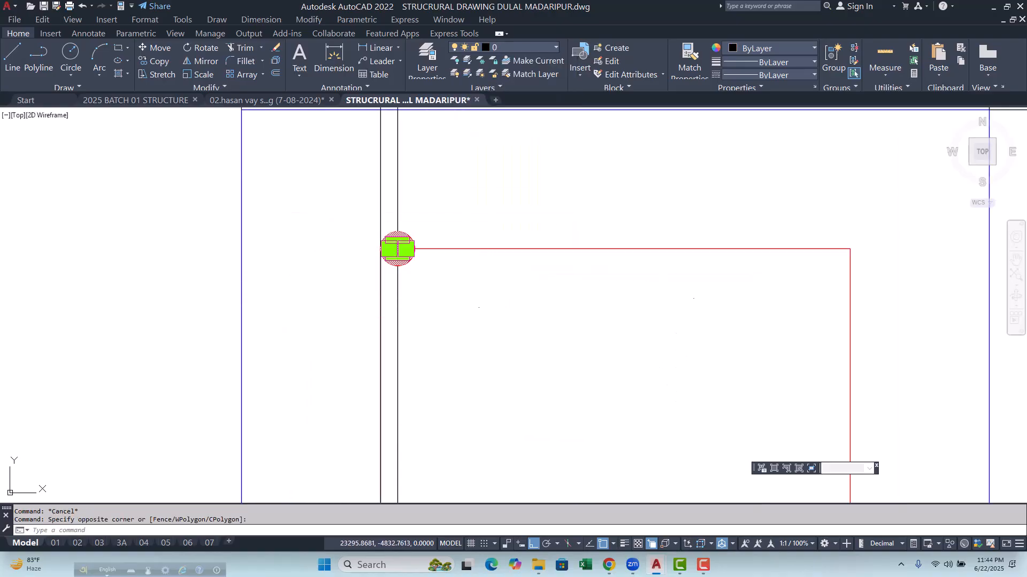
scroll(419, 252, up, 3)
text(m)
key(Return)
click(442, 244)
click(456, 287)
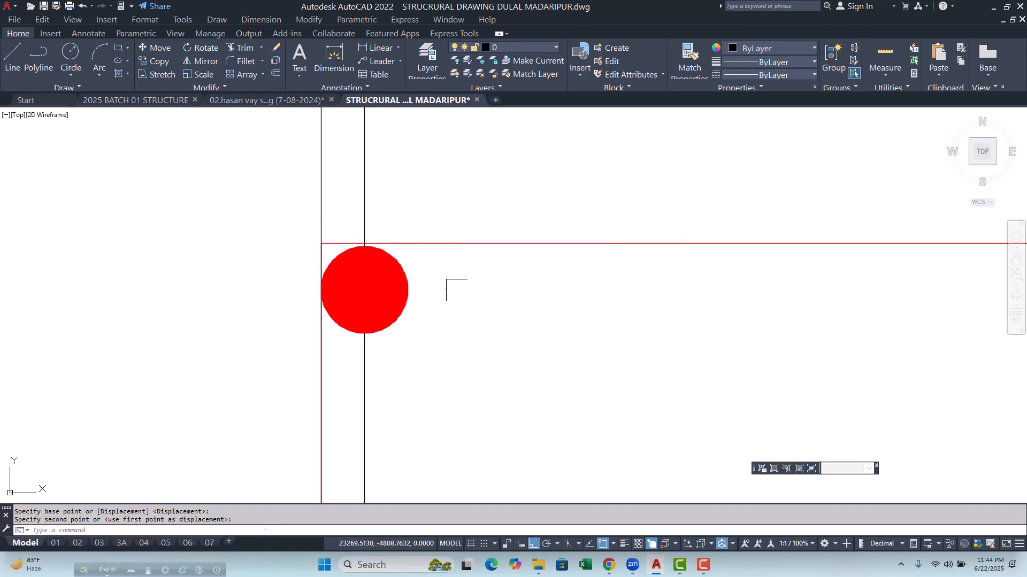
Step: Move the donut up about 0.56 so that it touches the stirrup's upper edge
scroll(314, 216, up, 2)
click(285, 203)
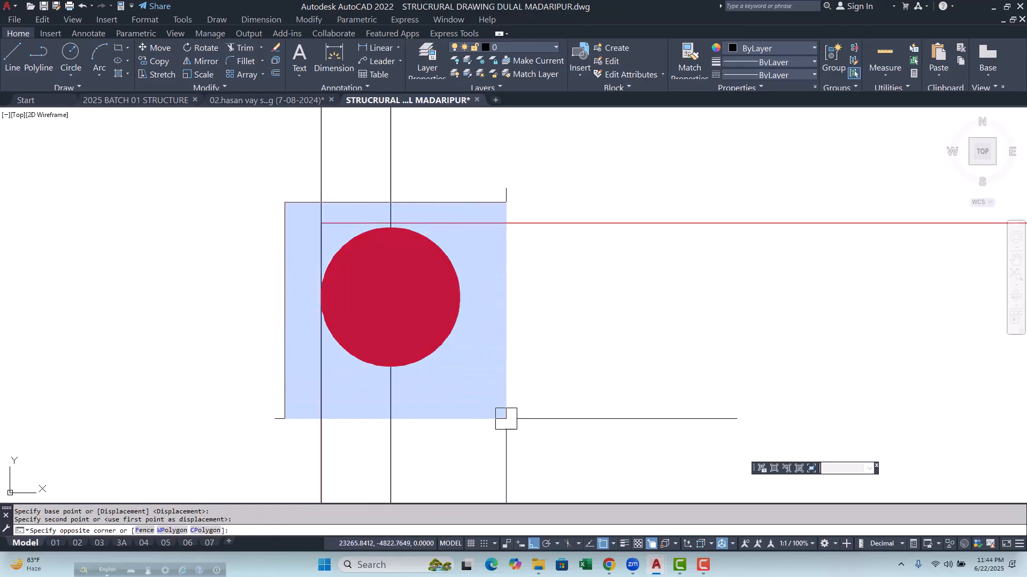
click(505, 412)
scroll(479, 216, up, 4)
click(470, 306)
text(m)
key(Return)
click(501, 336)
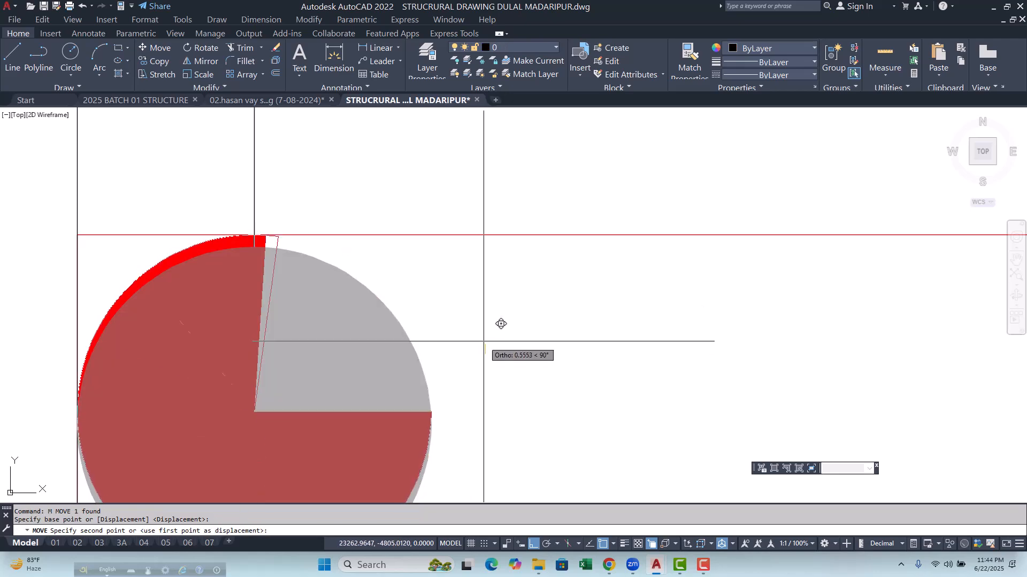
key(Escape)
key(Escape)
Step: Mirror the corner donut about the stirrup's vertical centreline into the upper-right corner, keeping the original
scroll(364, 284, down, 5)
click(280, 211)
click(403, 316)
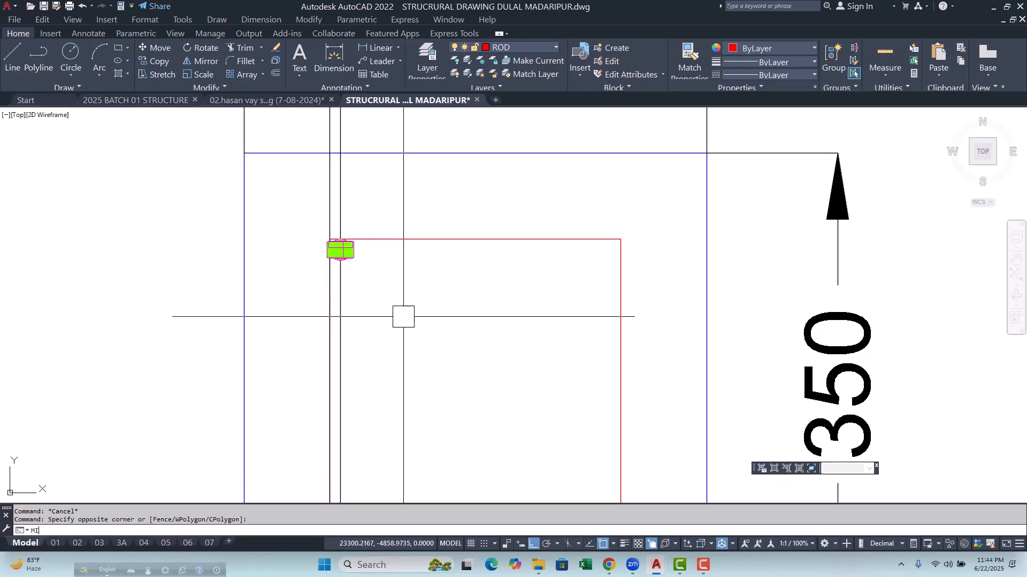
text(mi)
key(Return)
scroll(403, 316, down, 2)
click(440, 264)
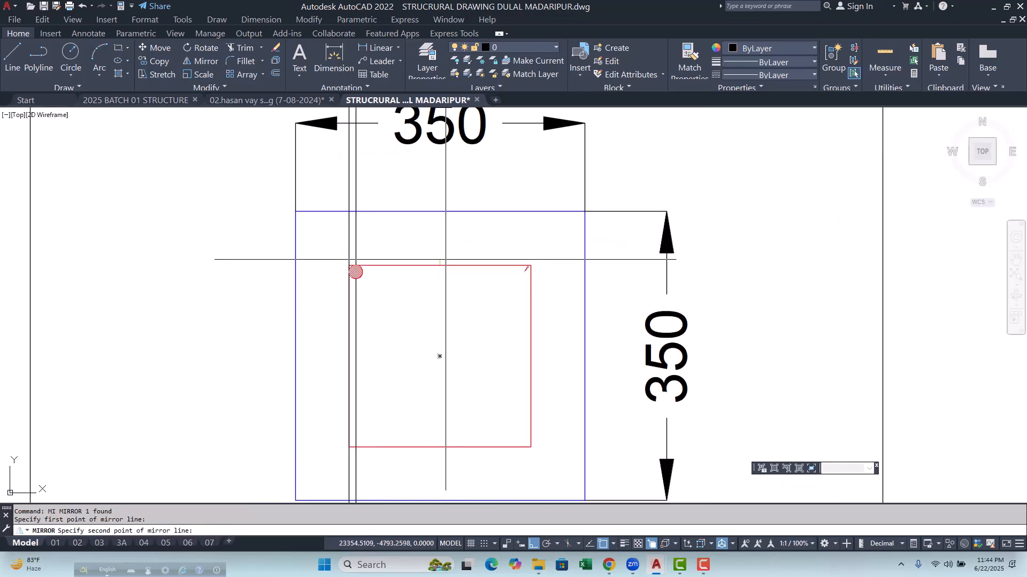
click(468, 190)
key(Return)
scroll(356, 225, down, 3)
scroll(352, 225, up, 3)
Step: Mirror both upper corner donuts about the column's horizontal centreline into the lower corners, keeping the originals
click(326, 199)
click(546, 293)
text(mi)
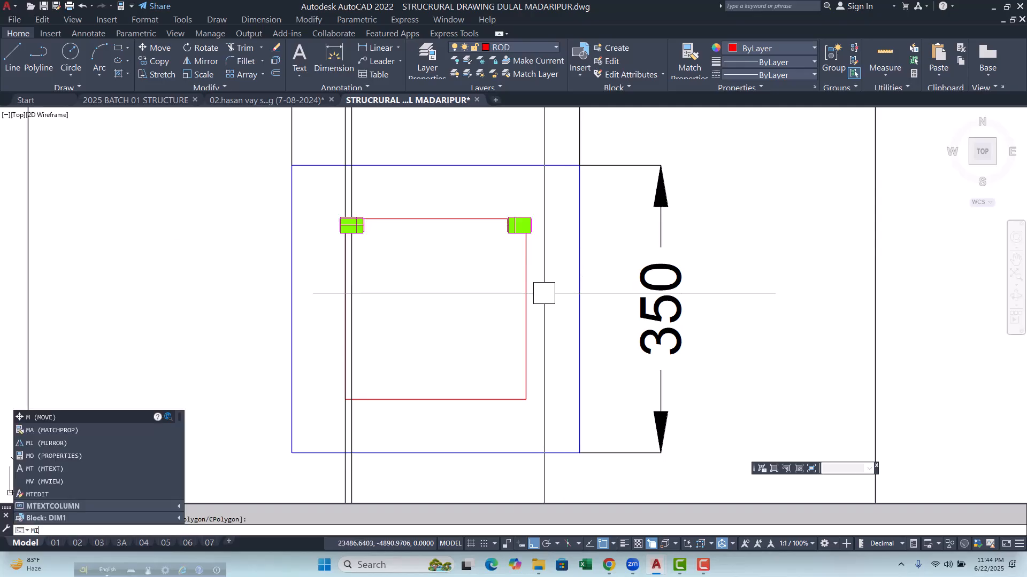
key(Return)
scroll(369, 270, down, 2)
click(464, 294)
click(596, 328)
key(Return)
middle_drag(440, 332, 414, 295)
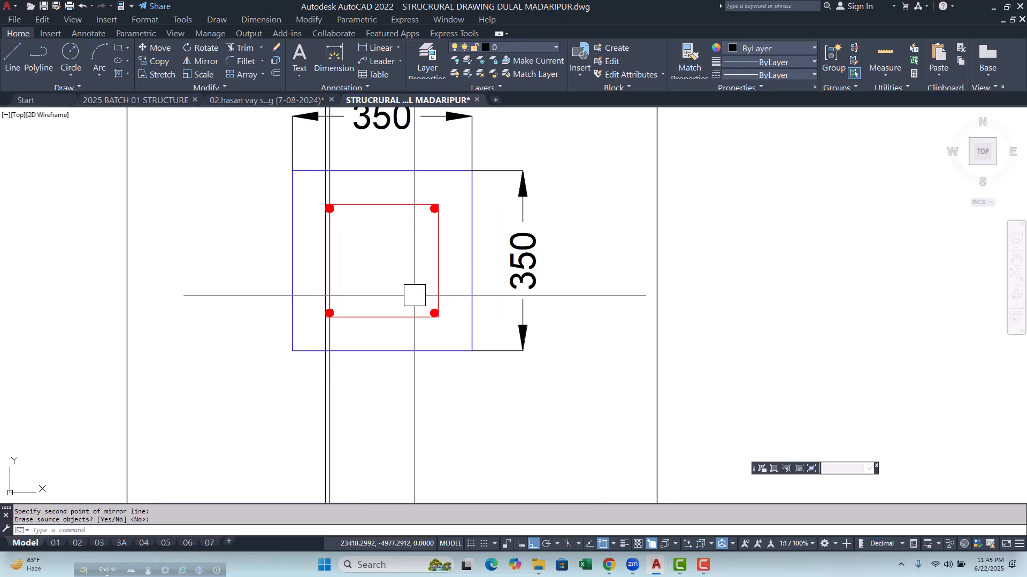
key(Escape)
key(Escape)
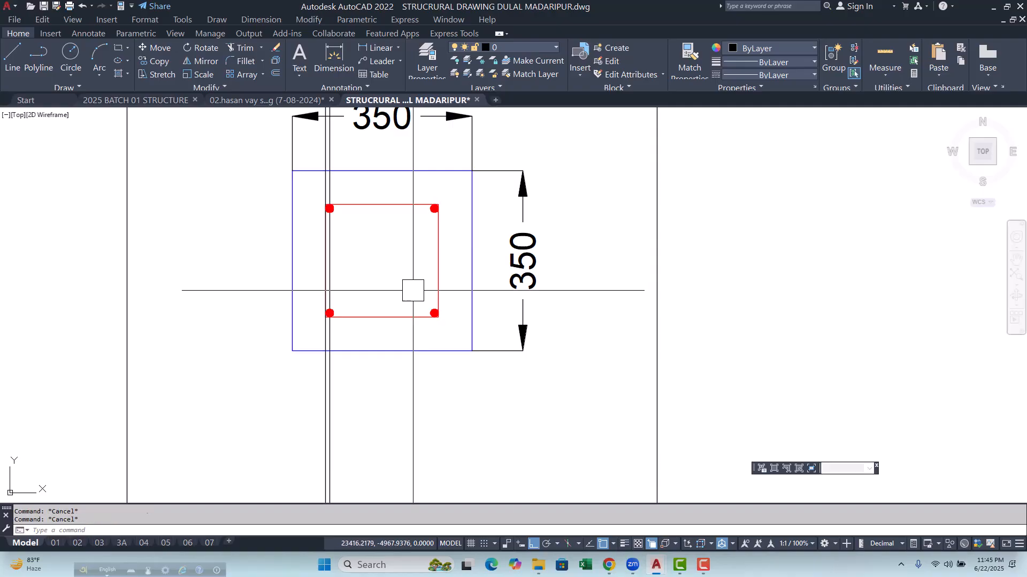
Step: Erase the two vertical construction lines at the stirrup's left side
middle_drag(412, 291, 406, 293)
scroll(389, 289, up, 2)
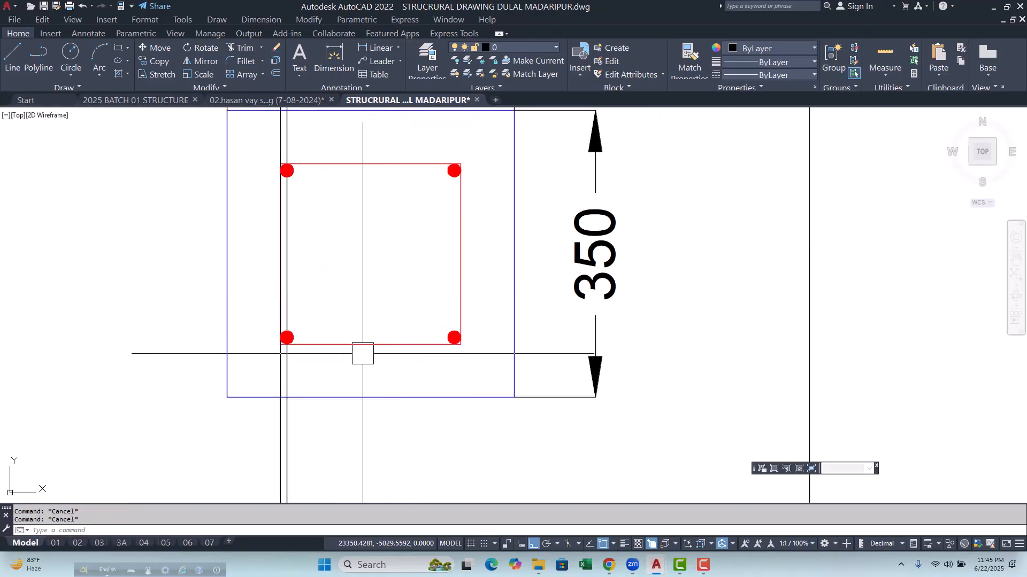
scroll(290, 365, up, 2)
scroll(299, 329, down, 2)
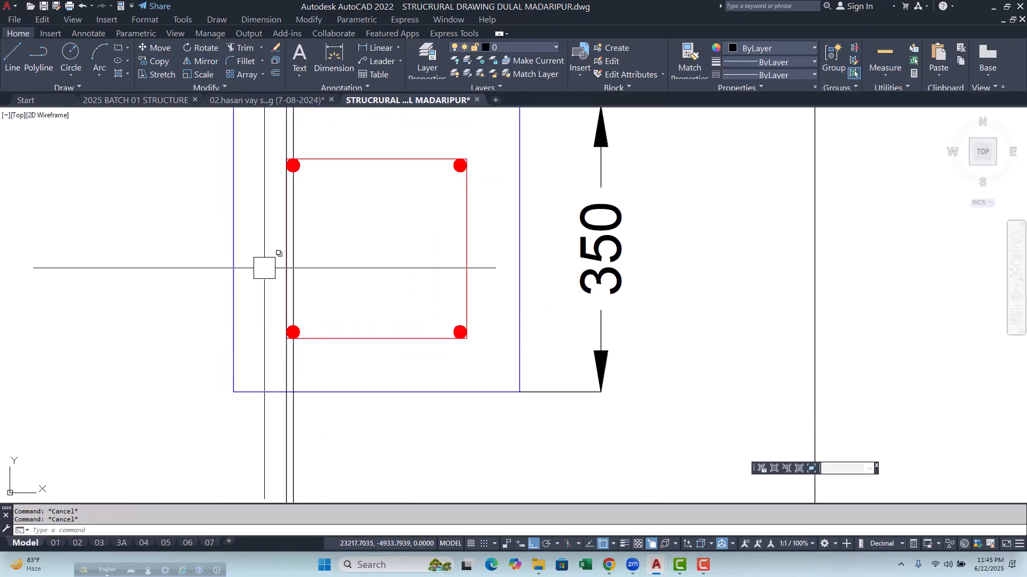
click(299, 292)
click(281, 379)
text(e)
key(Return)
key(Escape)
Step: Draw a horizontal construction line through the centre of the stirrup
text(xl)
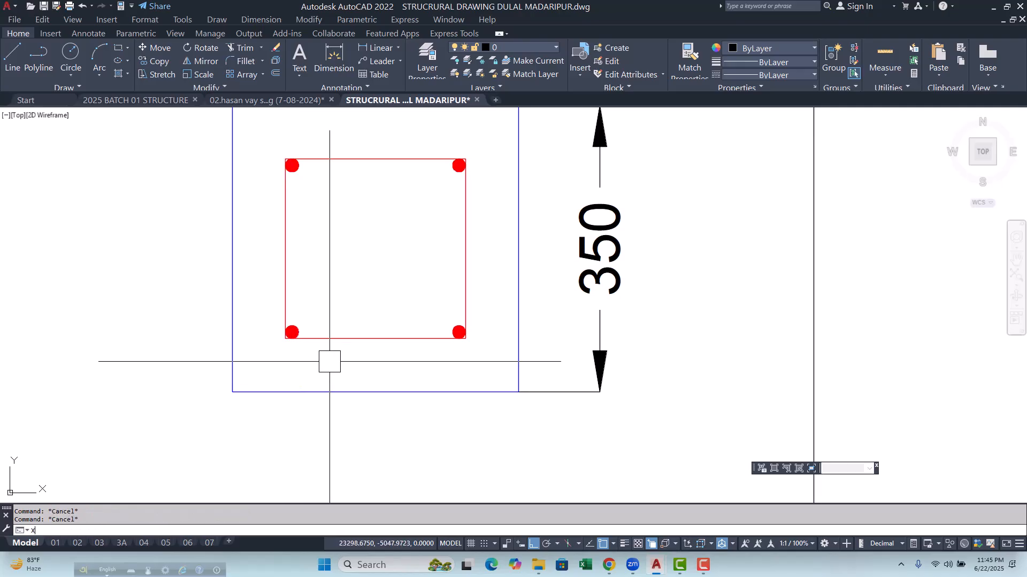
key(Return)
text(h)
key(Return)
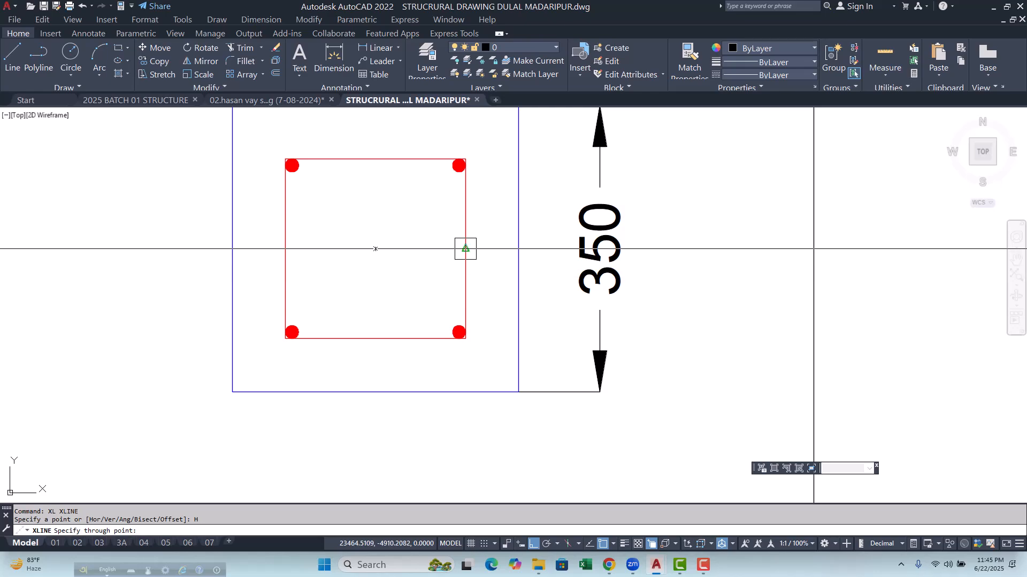
click(375, 250)
key(Escape)
key(Escape)
key(Escape)
middle_drag(293, 262, 281, 271)
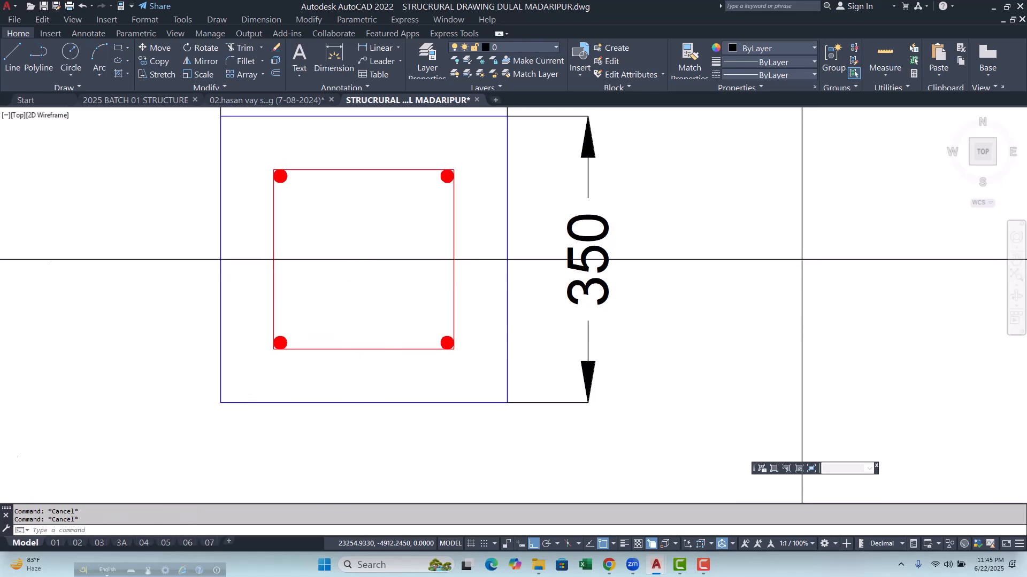
Step: Draw a vertical construction line along the stirrup's left edge
scroll(281, 271, up, 2)
text(xl)
key(Return)
text(v)
key(Return)
click(268, 288)
key(Escape)
key(Escape)
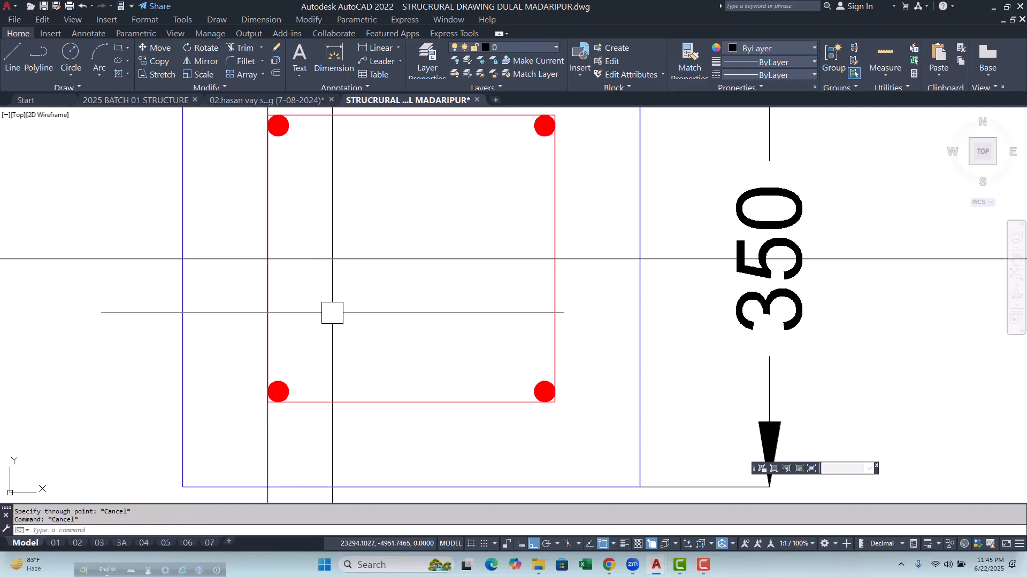
Step: Offset the vertical construction line by 10 towards the inside of the stirrup
text(o)
key(Return)
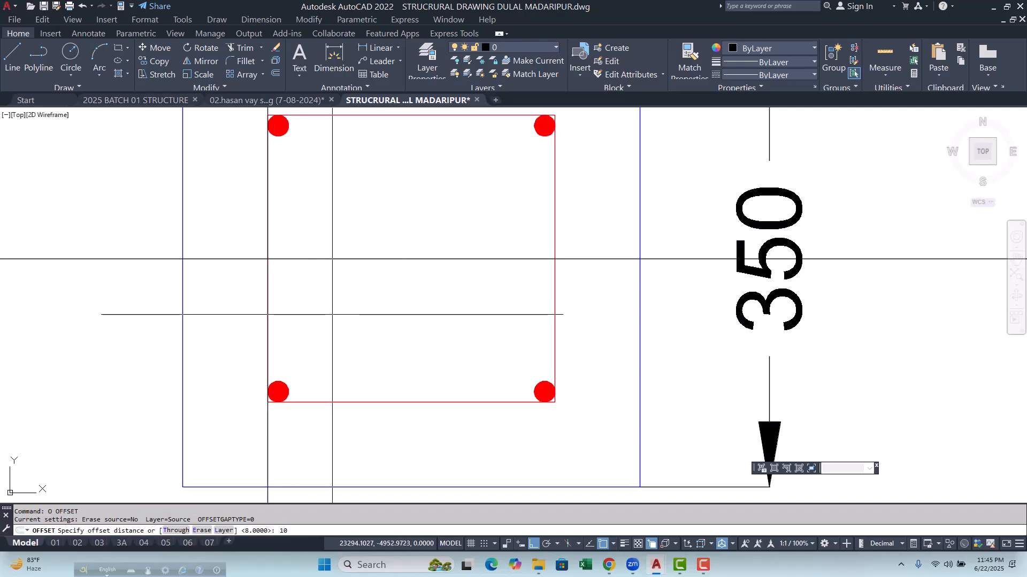
key(Return)
click(269, 318)
click(378, 314)
scroll(289, 294, up, 3)
key(Escape)
key(Escape)
key(Escape)
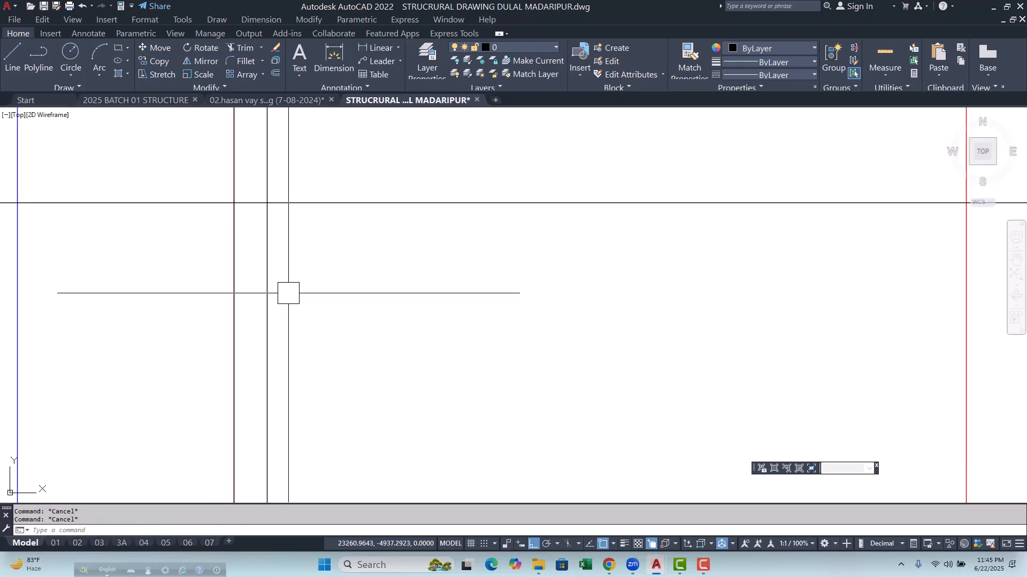
Step: Draw a solid donut of outside diameter 20 on the horizontal construction line, near the offset vertical line
text(DO)
key(Return)
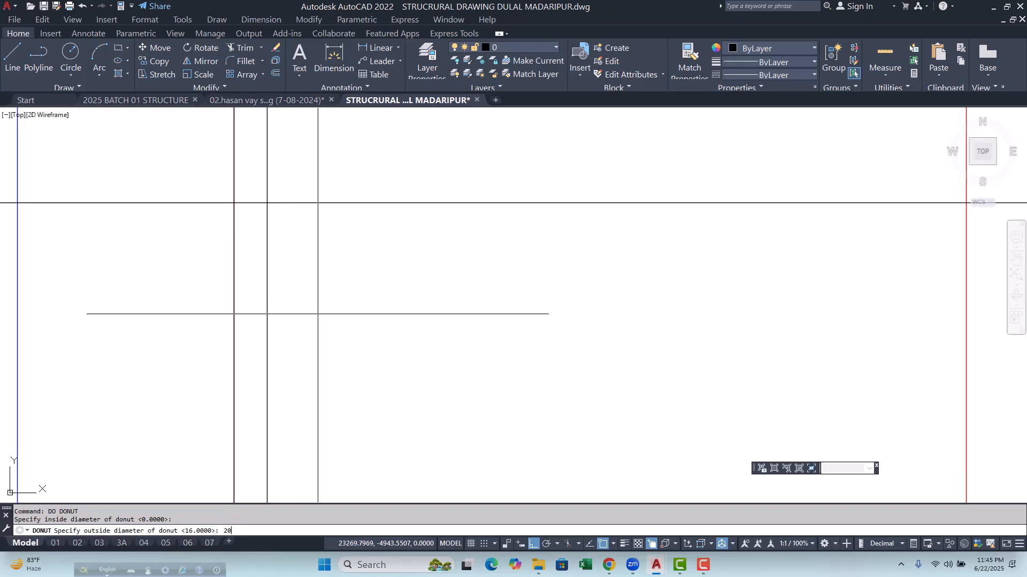
key(Return)
scroll(318, 313, down, 1)
scroll(285, 245, up, 1)
click(293, 244)
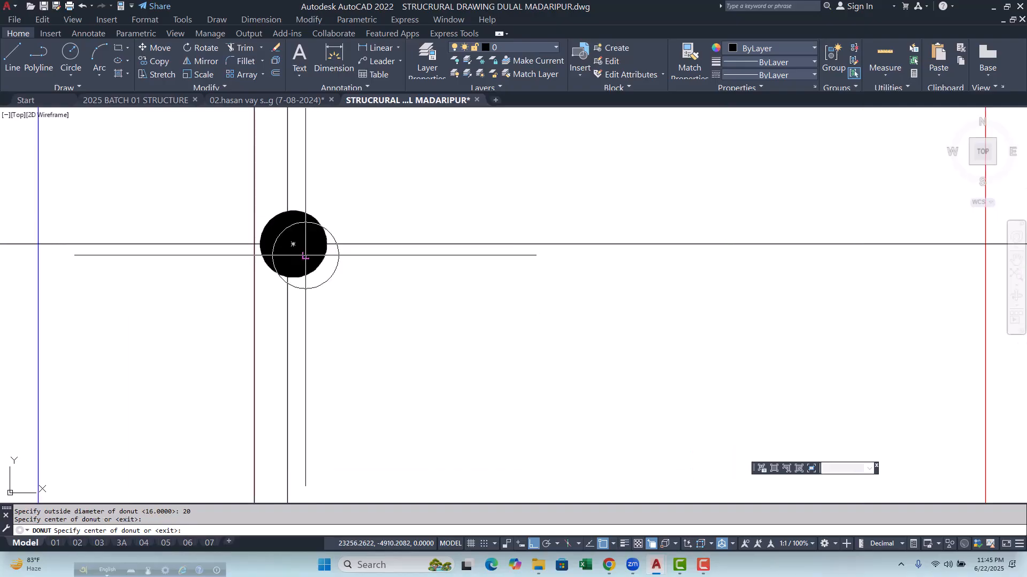
scroll(258, 226, up, 4)
key(Escape)
Step: Move the 20-diameter donut by its centre onto the intersection of the offset vertical line and the horizontal construction line
click(204, 177)
click(547, 406)
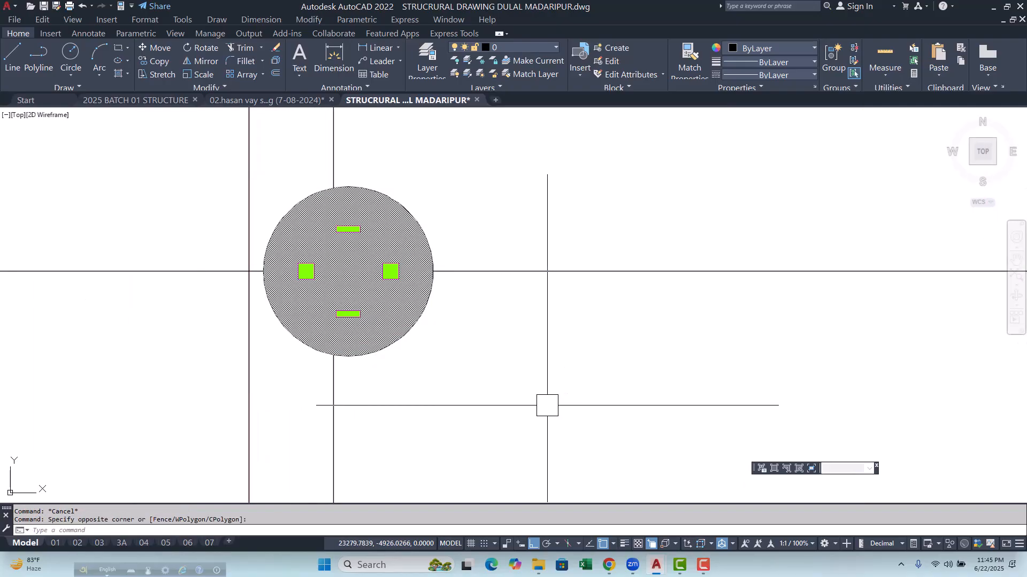
text(M)
key(Return)
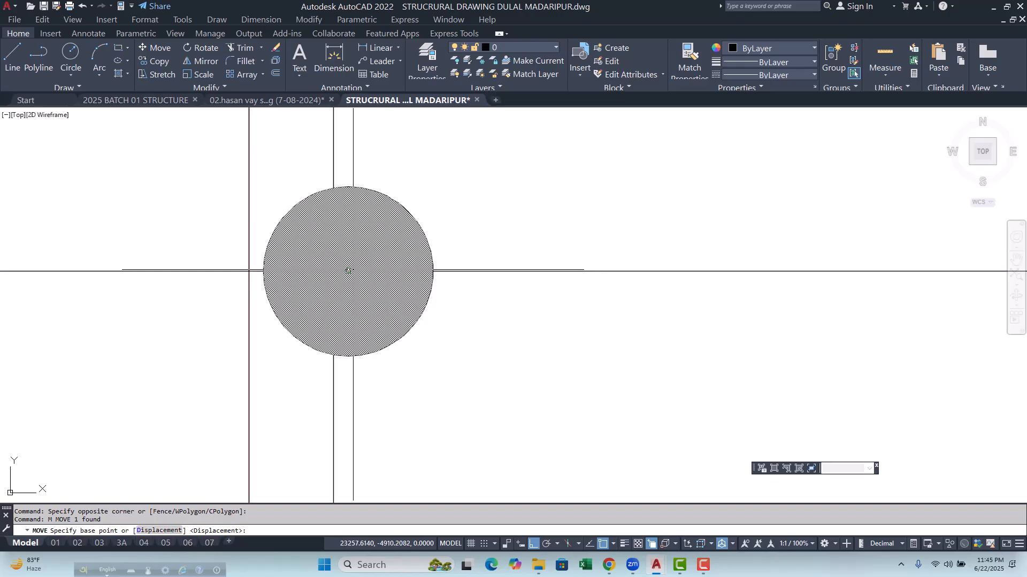
click(348, 271)
click(333, 271)
scroll(196, 270, down, 5)
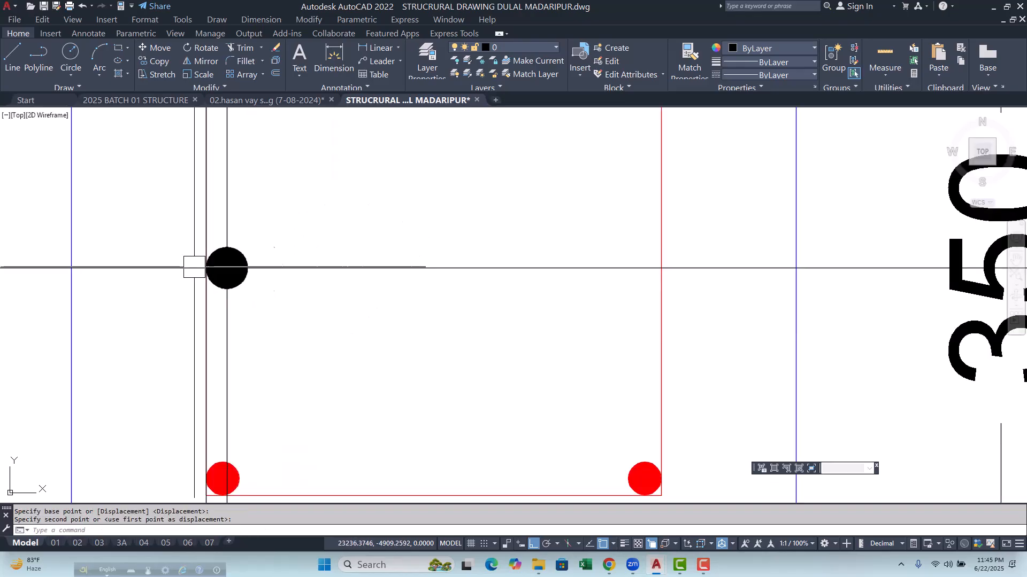
key(Escape)
key(Escape)
Step: Assign the 20-diameter donut at mid-height to the ROD layer
scroll(173, 272, up, 4)
click(233, 250)
click(435, 381)
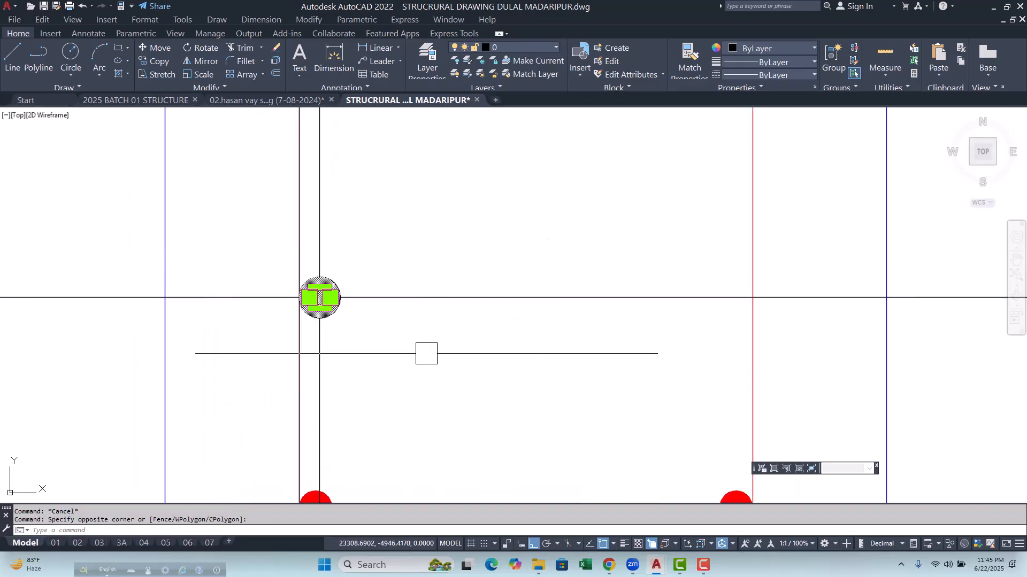
click(534, 48)
scroll(514, 374, down, 4)
click(511, 355)
key(Escape)
scroll(350, 343, down, 3)
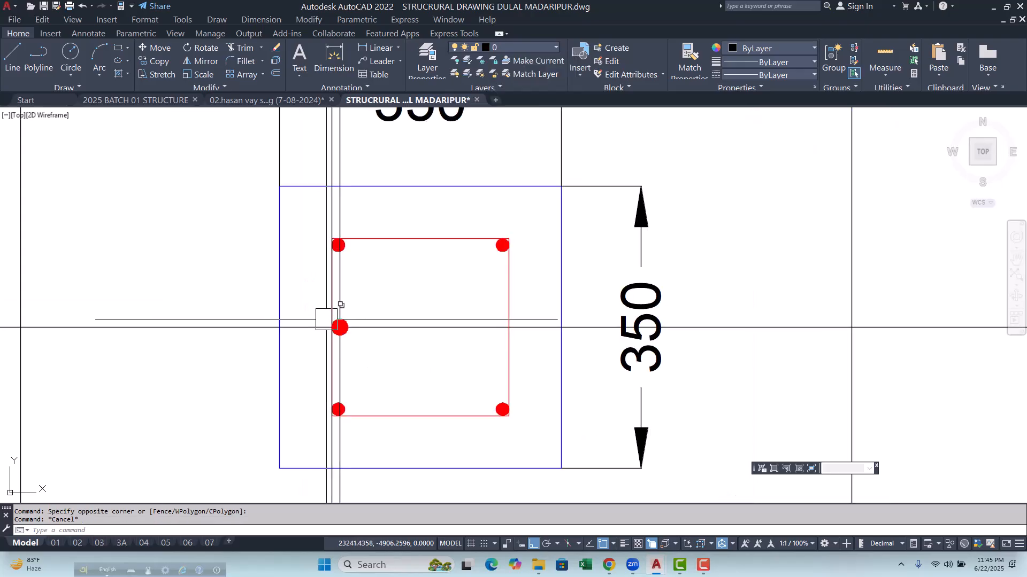
key(Escape)
Step: Mirror the mid-height donut about the stirrup's vertical centreline to the right side, keeping the original
scroll(321, 312, up, 3)
click(297, 302)
click(446, 427)
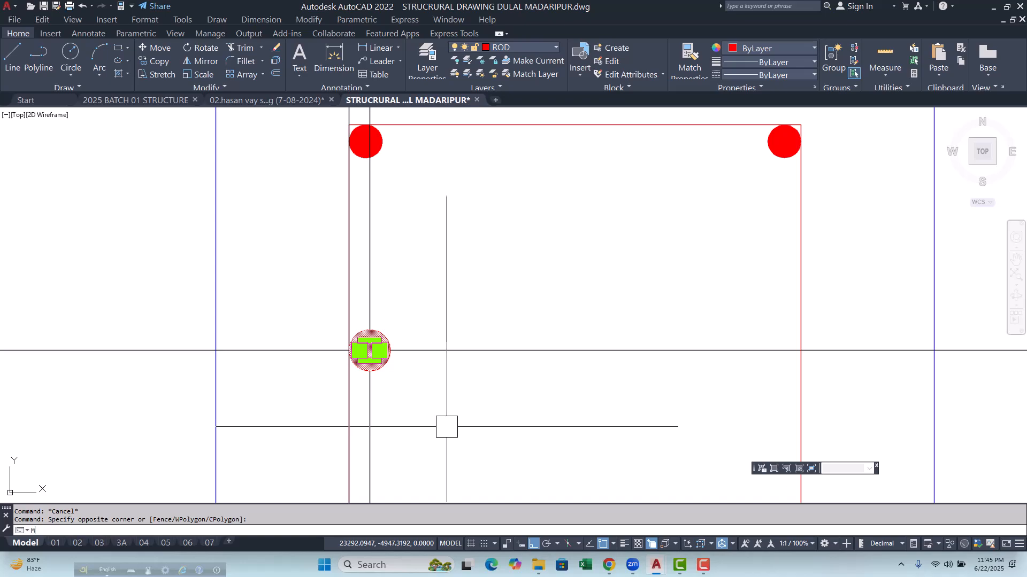
text(MI)
key(Return)
scroll(446, 426, down, 3)
click(438, 310)
click(465, 241)
scroll(412, 258, down, 4)
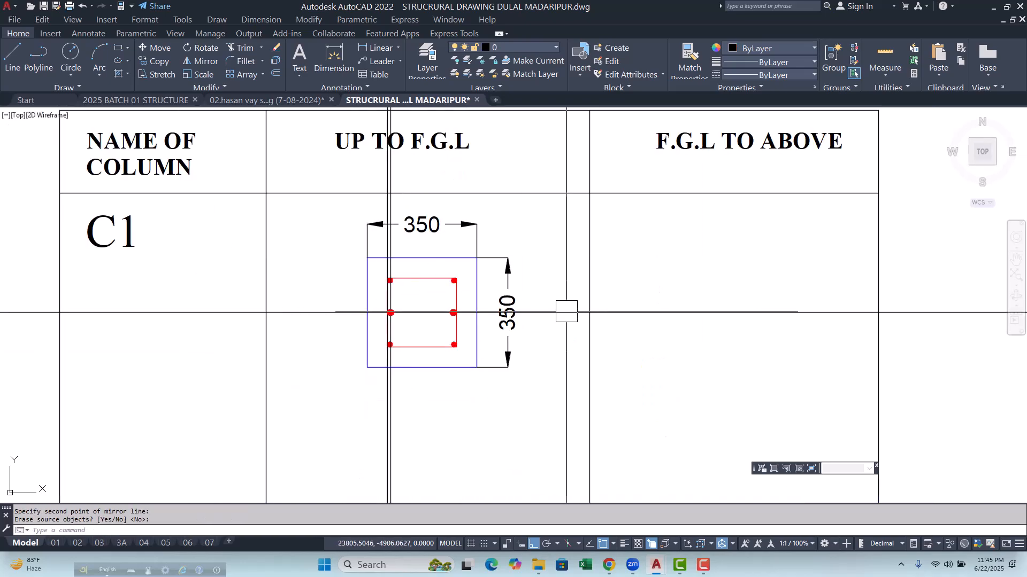
Step: Erase the horizontal construction line through the middle of the column
click(563, 312)
text(E)
key(Return)
key(Escape)
scroll(403, 340, up, 3)
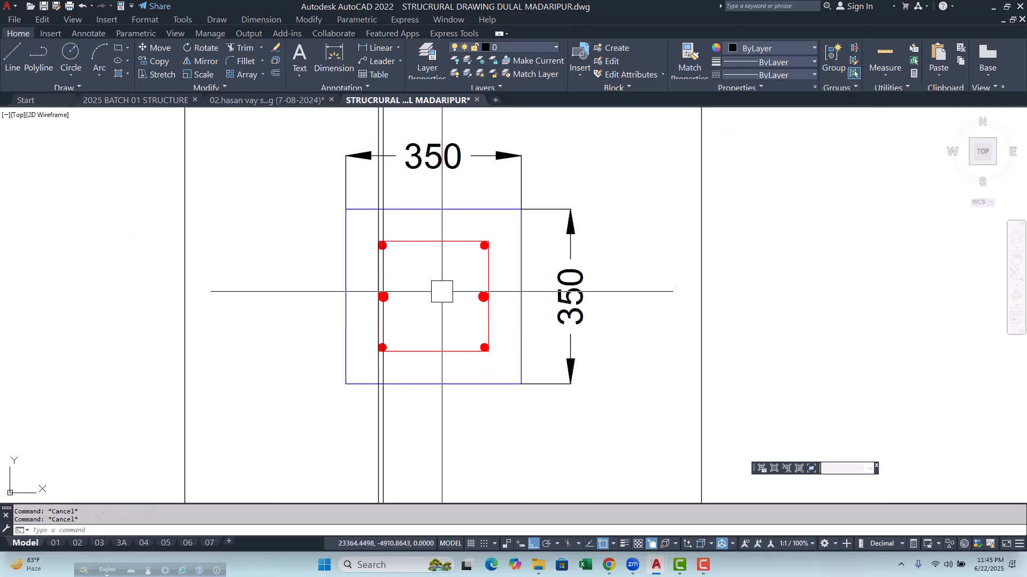
Step: Draw a horizontal construction line along the stirrup's upper edge
middle_drag(445, 287, 419, 316)
key(Escape)
text(xl)
key(Return)
text(h)
key(Return)
scroll(461, 274, up, 5)
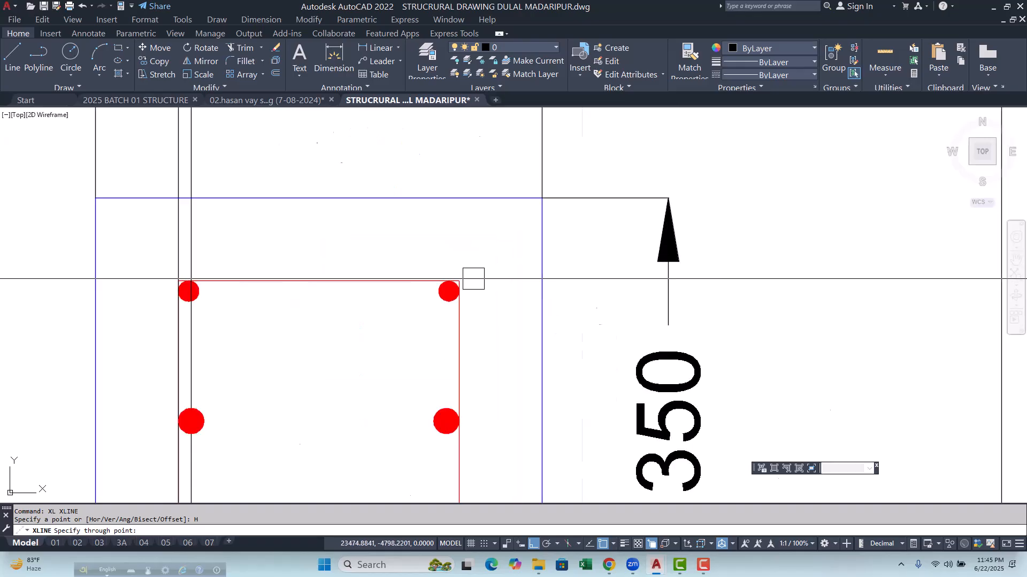
key(Escape)
key(Escape)
scroll(484, 316, down, 3)
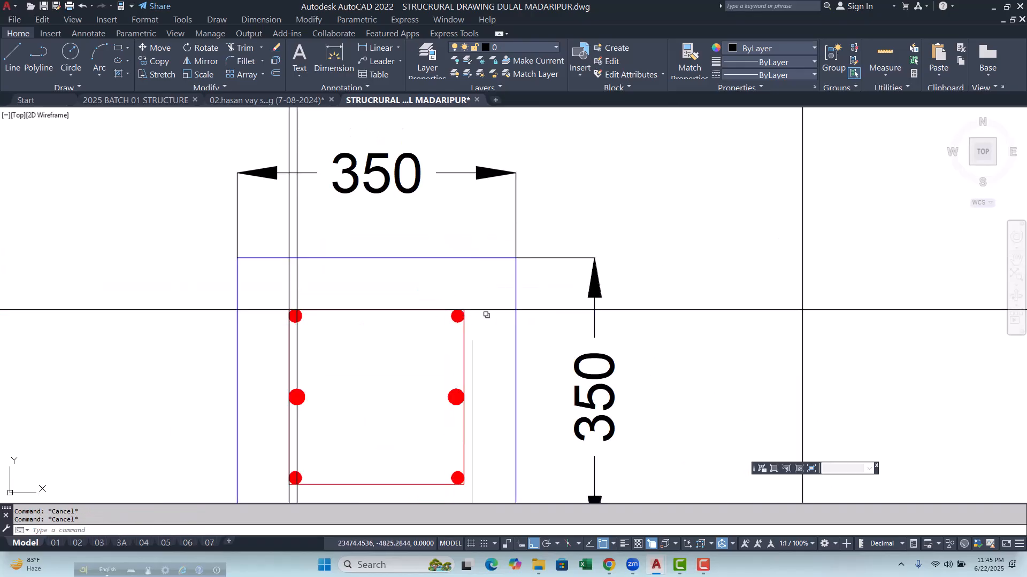
Step: Offset the horizontal construction line along the stirrup's upper edge downward by 10
text(o)
key(Return)
text(1)
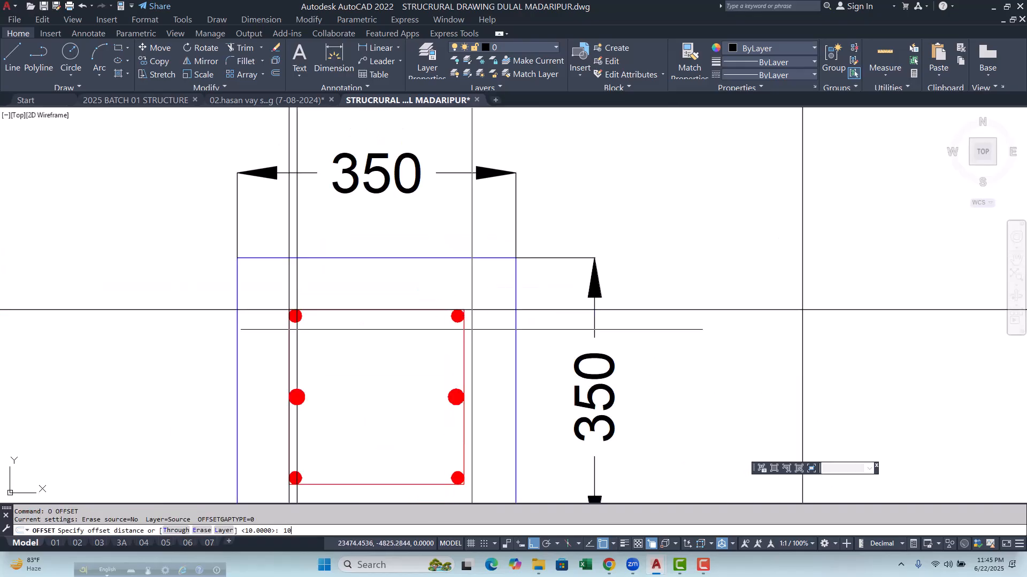
text(0)
key(Return)
key(Escape)
key(Escape)
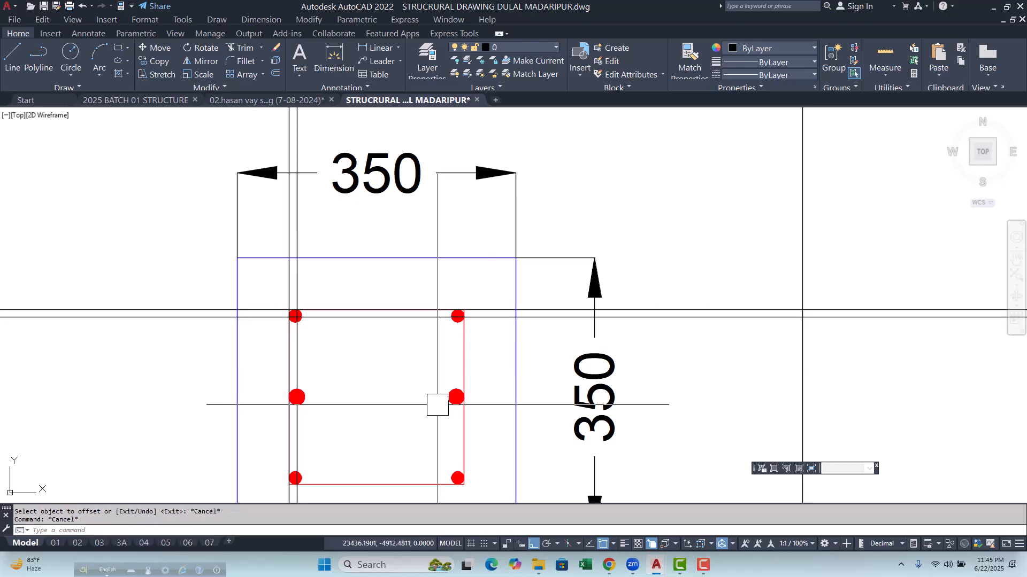
Step: Copy the right mid-height donut from its centre to the midpoint of the stirrup's upper edge
scroll(440, 396, up, 2)
click(432, 362)
click(517, 430)
text(o)
key(Return)
scroll(475, 400, up, 4)
click(464, 401)
scroll(446, 402, down, 5)
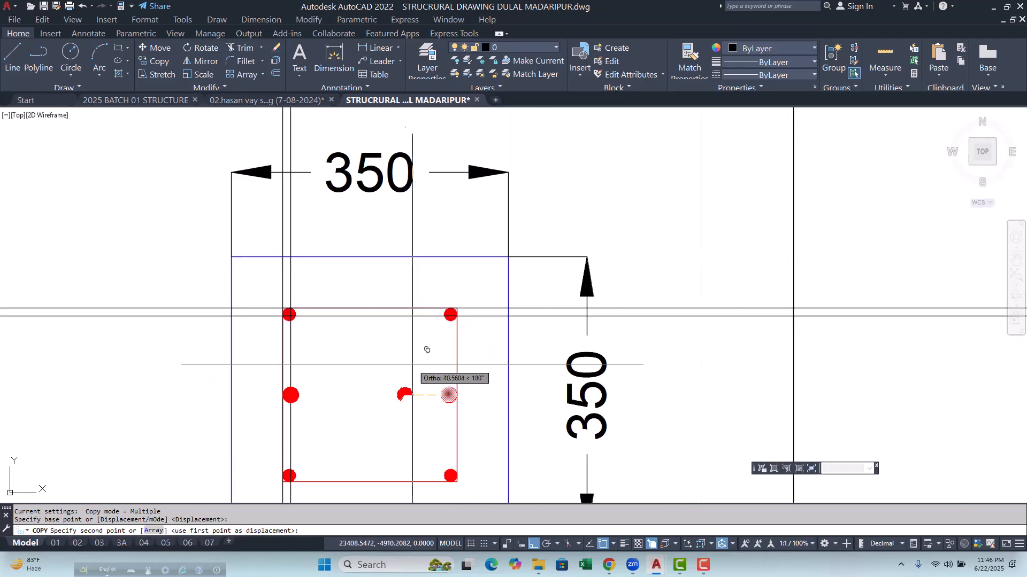
click(373, 316)
key(Escape)
key(Escape)
Step: Move the copied donut straight down so its centre sits on the lower of the two horizontal construction lines
scroll(376, 313, up, 3)
click(329, 265)
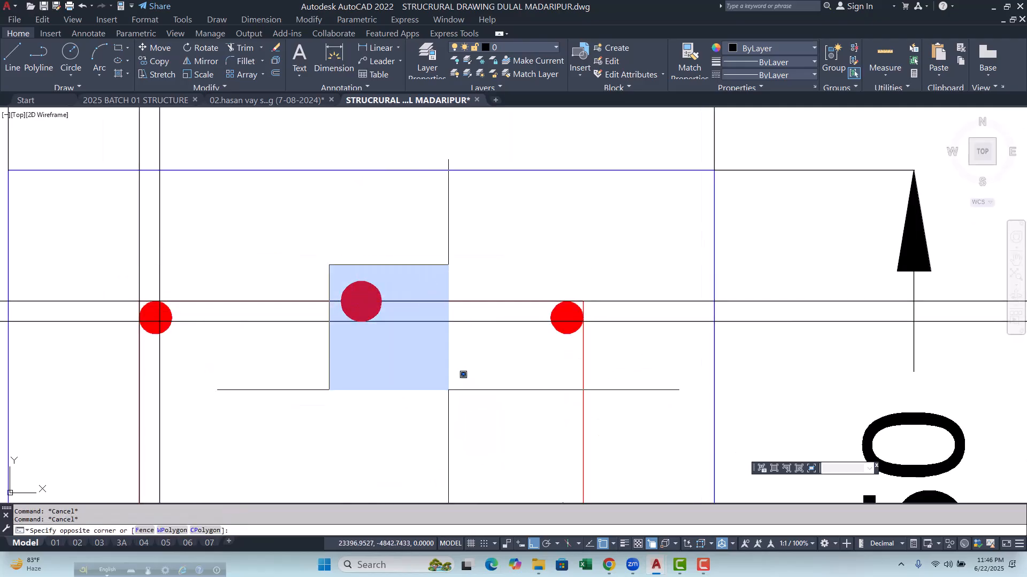
click(462, 371)
text(m)
key(Return)
scroll(381, 302, up, 2)
click(350, 301)
click(350, 333)
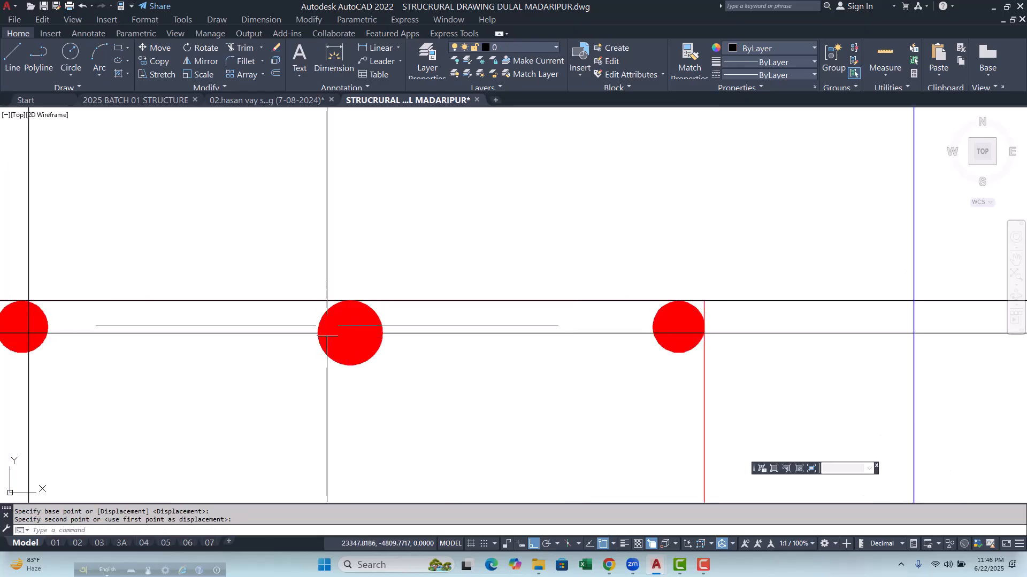
key(Escape)
key(Escape)
Step: Mirror the upper middle donut about the stirrup's horizontal centreline to the lower edge, keeping the original
scroll(327, 310, down, 5)
click(308, 289)
click(367, 373)
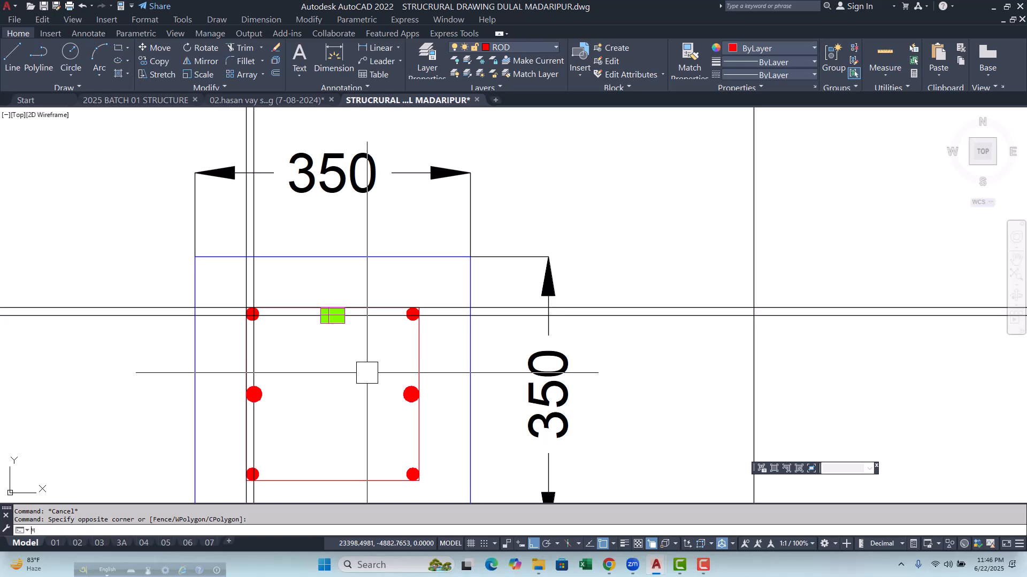
text(MI)
key(Return)
scroll(367, 372, down, 2)
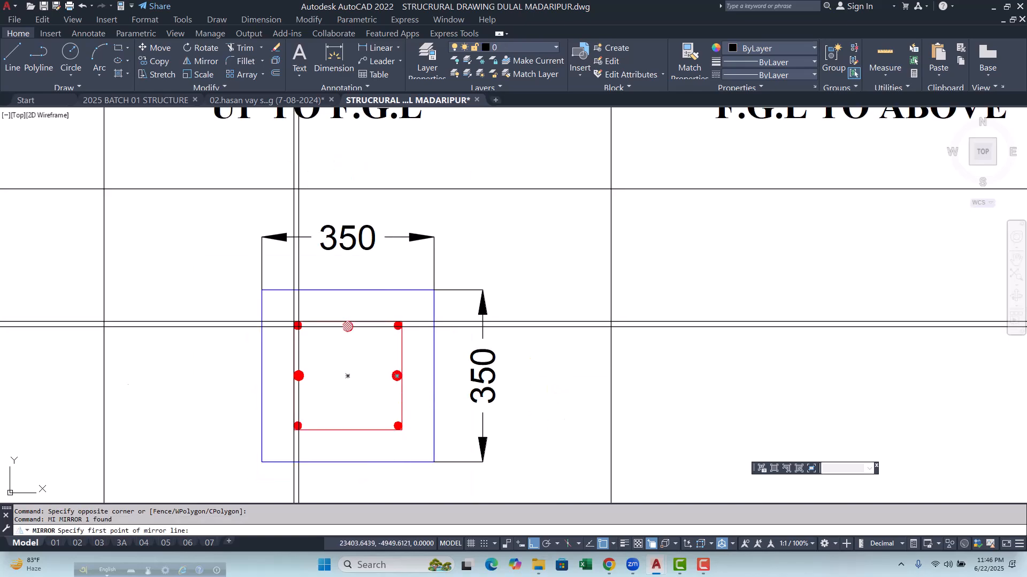
click(348, 376)
click(660, 409)
key(Return)
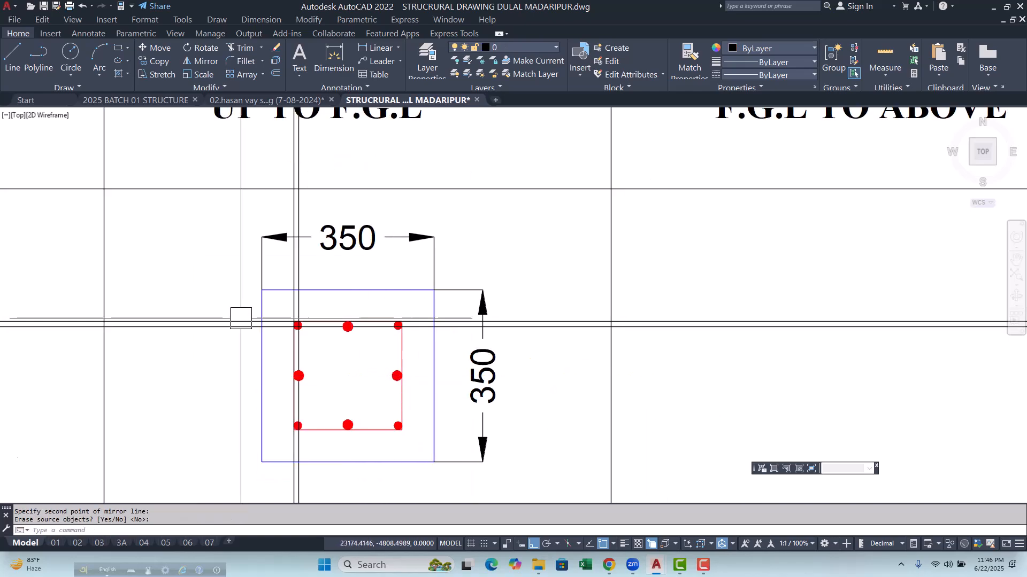
Step: Erase the two vertical construction lines along the stirrup's left side
scroll(195, 379, down, 2)
key(Escape)
key(Escape)
scroll(267, 275, up, 4)
click(290, 276)
click(211, 275)
text(E)
key(Return)
scroll(361, 257, down, 2)
scroll(369, 392, up, 2)
middle_drag(368, 392, 357, 382)
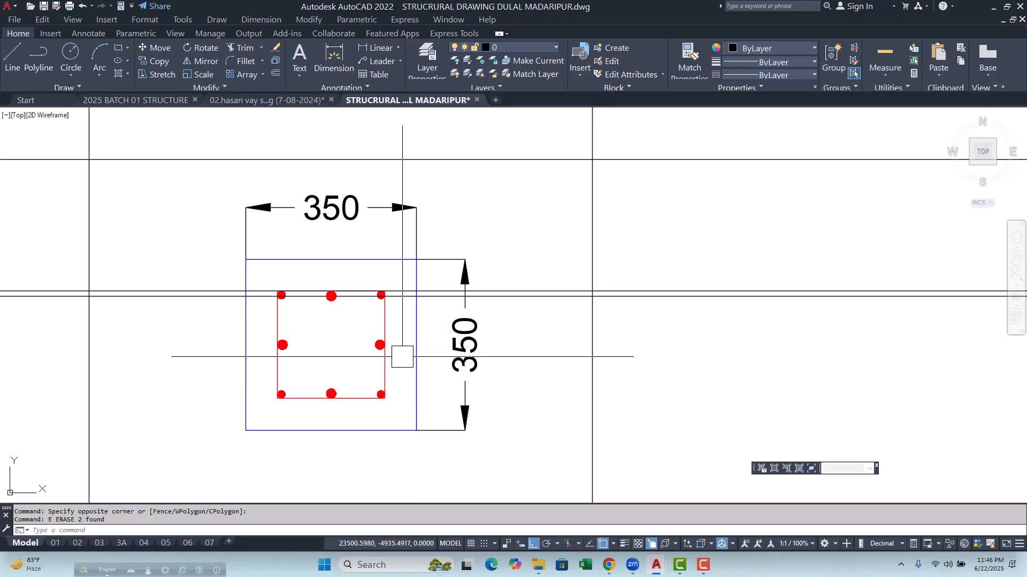
Step: Change the colour of the four donuts at the middle of the stirrup's sides to green
scroll(402, 357, up, 2)
click(286, 297)
click(392, 376)
scroll(358, 361, down, 1)
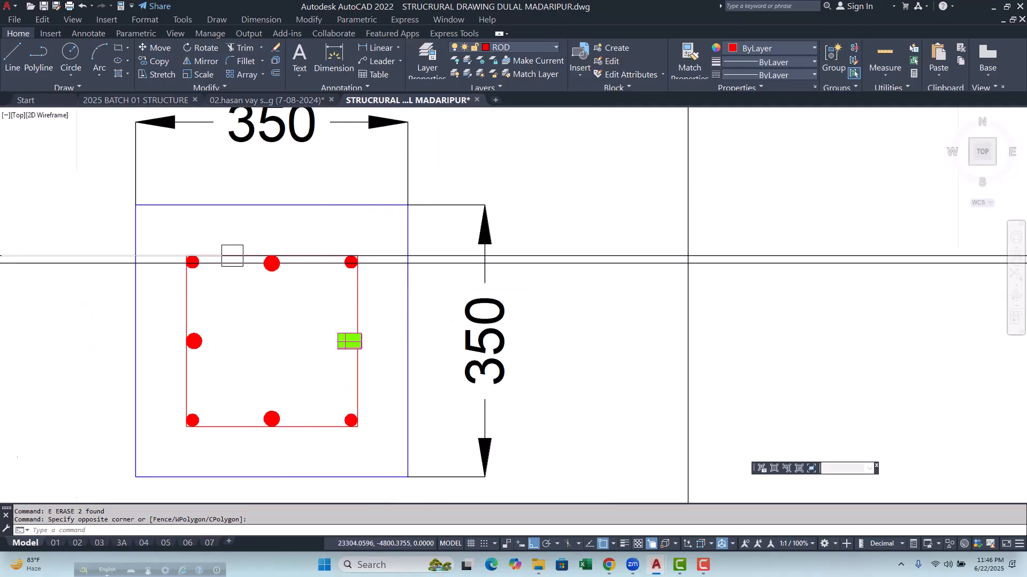
scroll(232, 256, up, 2)
click(245, 228)
click(401, 342)
click(107, 351)
click(218, 440)
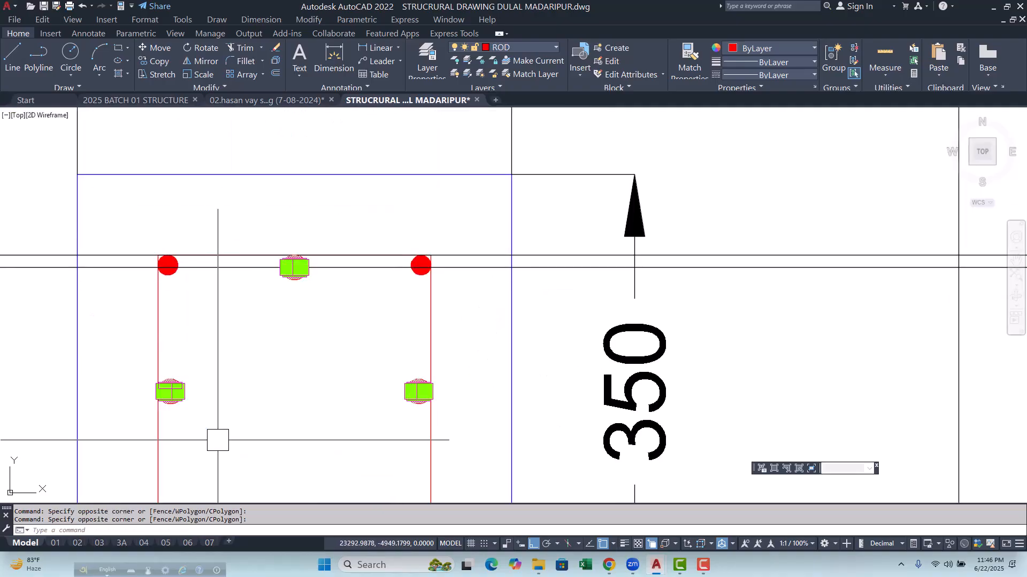
scroll(232, 319, down, 2)
scroll(241, 402, up, 2)
click(235, 369)
click(321, 424)
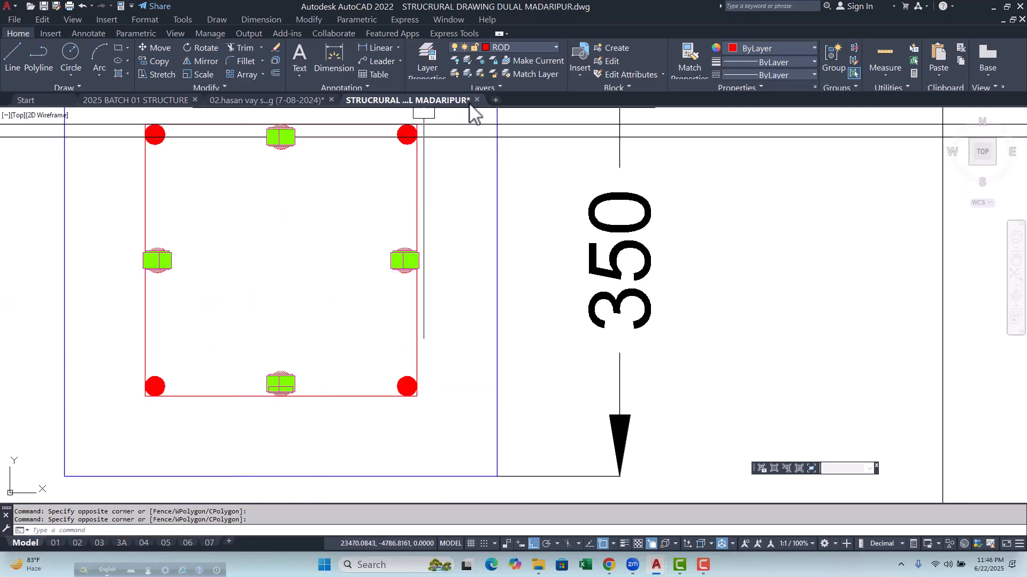
click(516, 47)
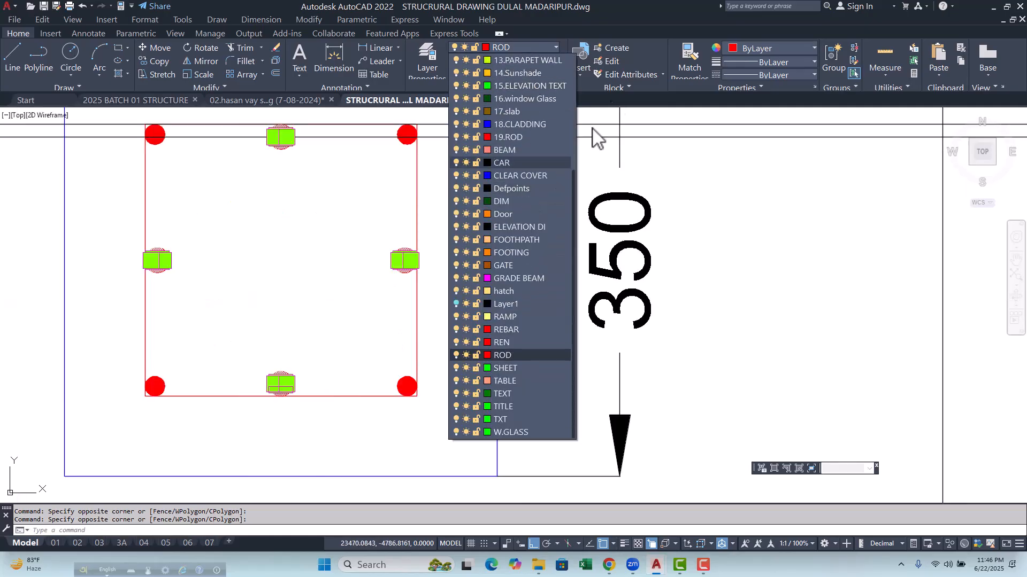
click(752, 51)
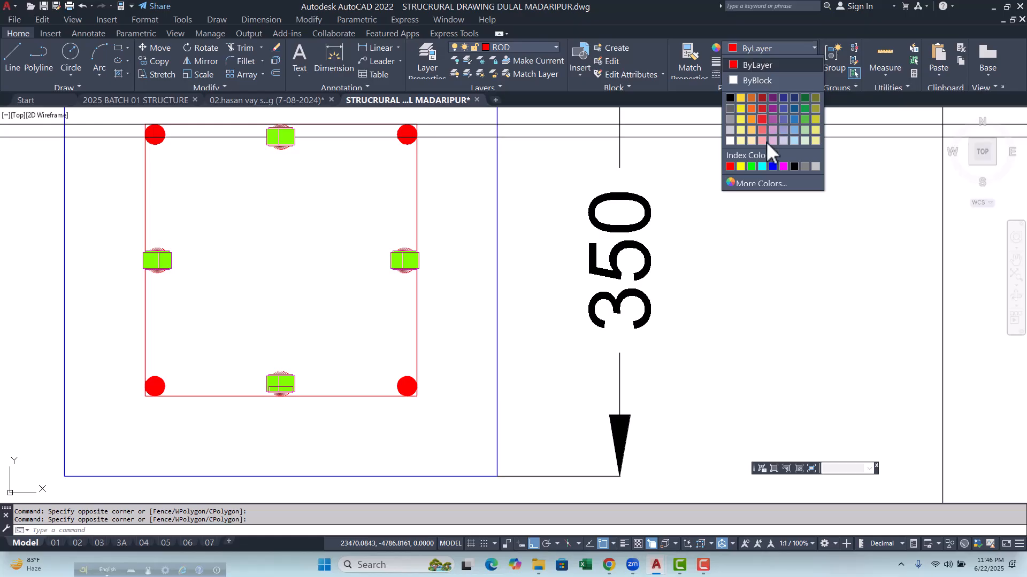
click(751, 166)
scroll(399, 302, down, 4)
key(Escape)
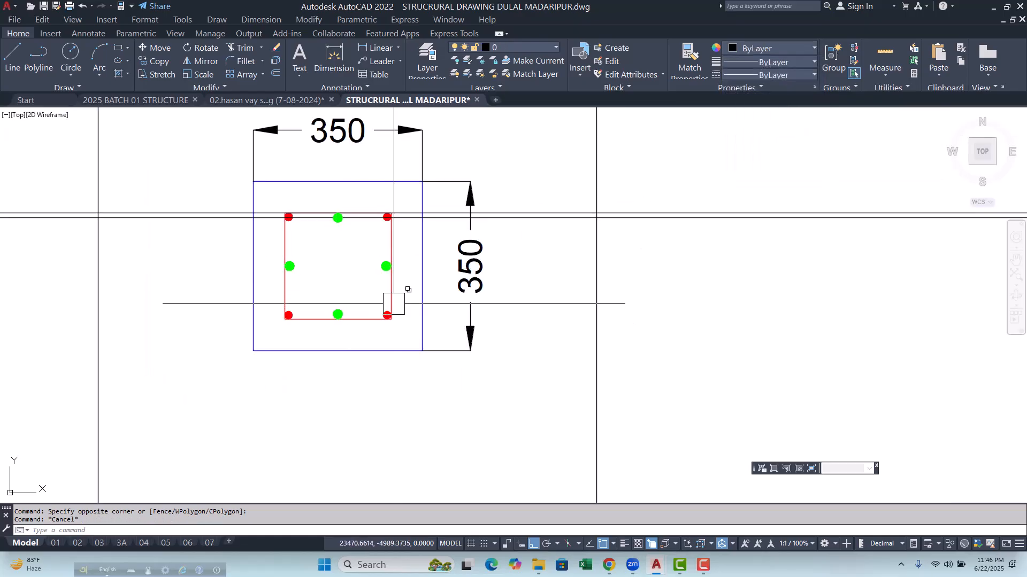
Step: Examine the bar arrangement of the C1 section, both within the column schedule and close up
scroll(312, 294, up, 2)
scroll(321, 295, down, 4)
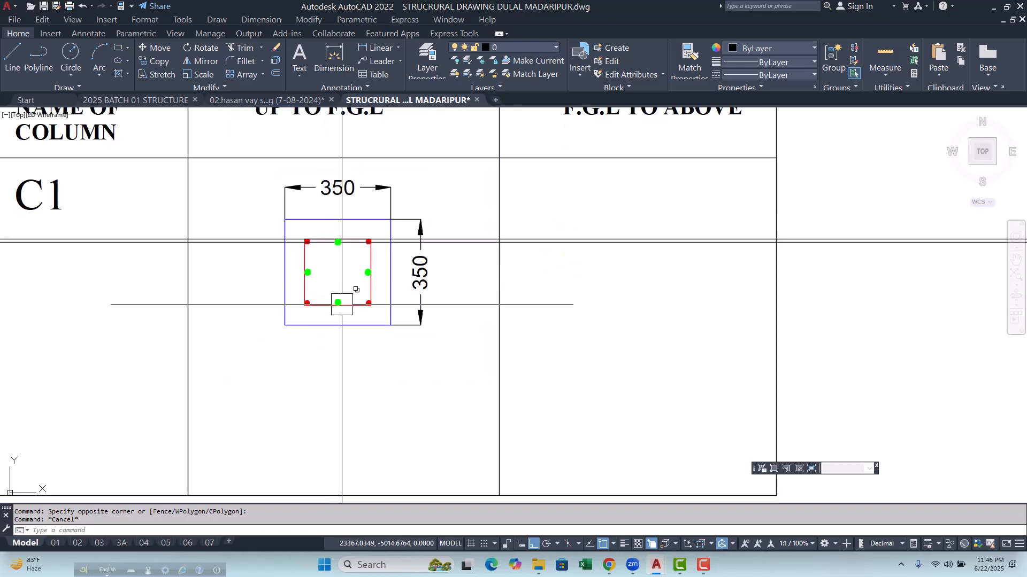
scroll(332, 274, down, 2)
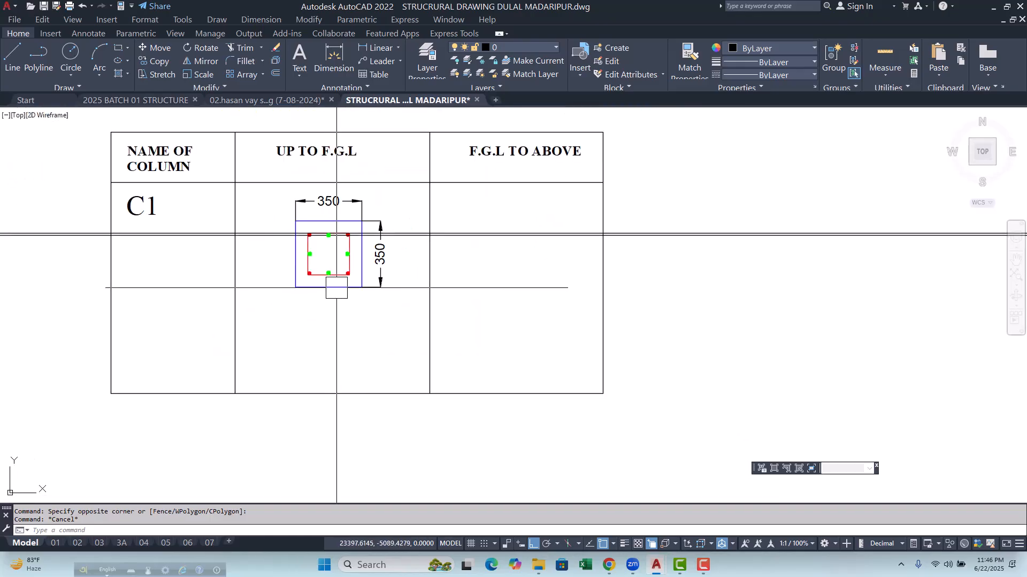
scroll(336, 288, up, 4)
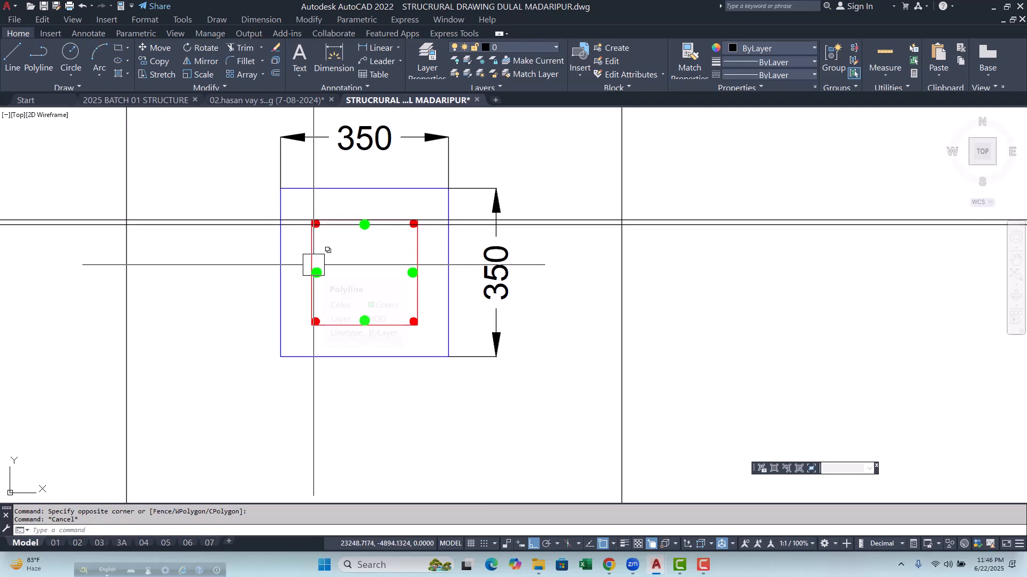
scroll(328, 250, up, 4)
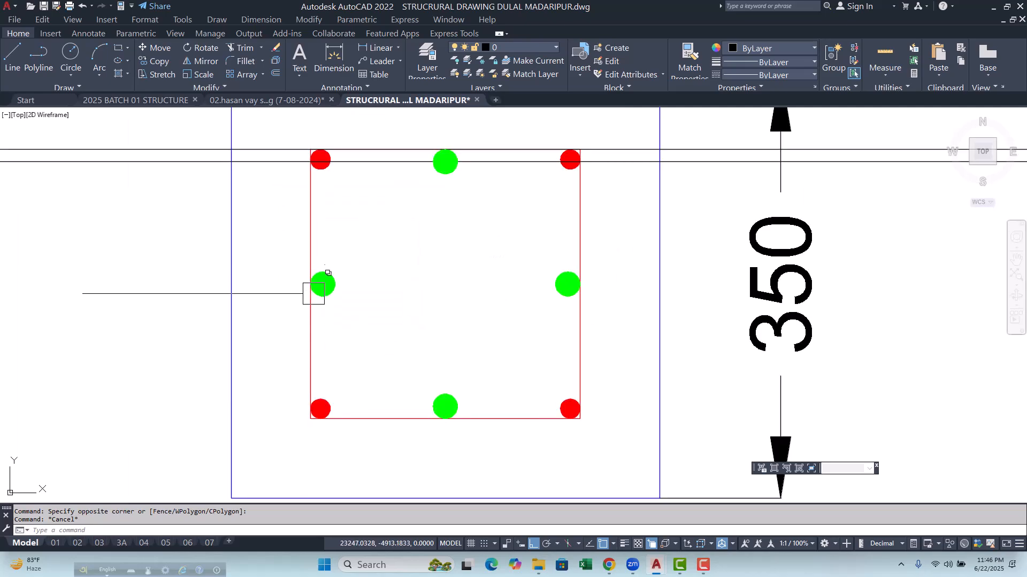
scroll(326, 267, down, 2)
scroll(339, 227, up, 4)
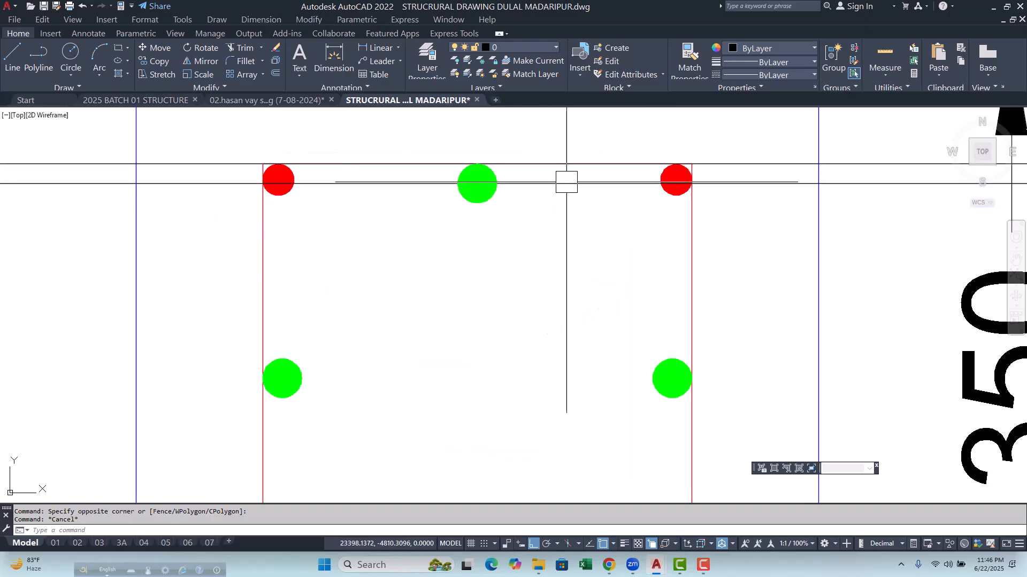
scroll(535, 226, down, 3)
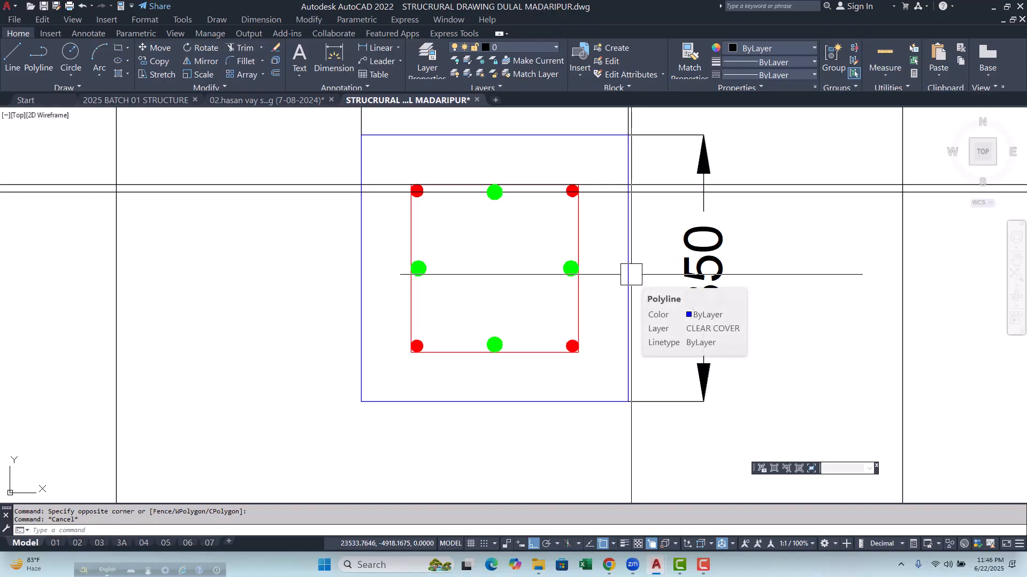
scroll(393, 281, up, 2)
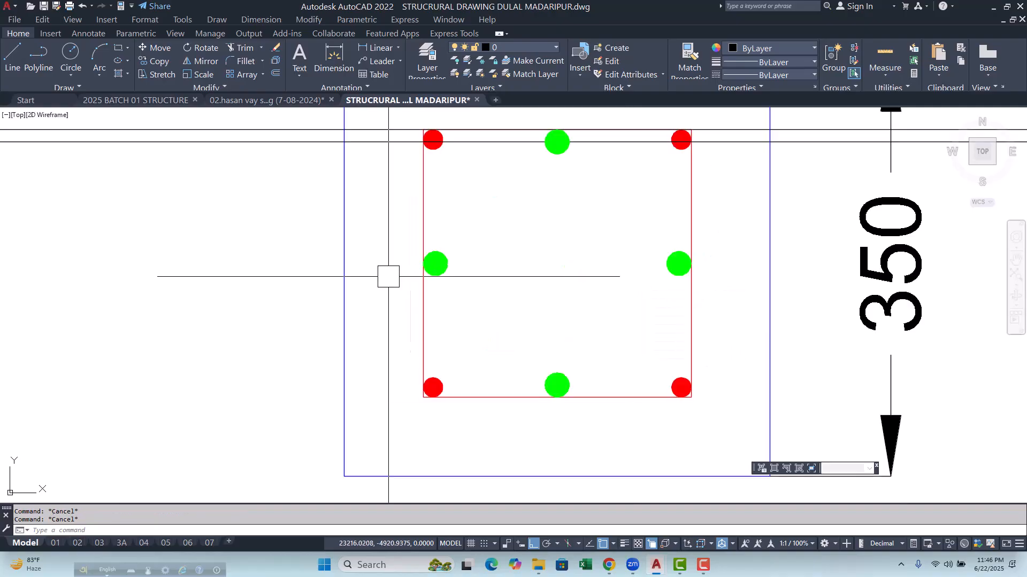
Step: Draw two horizontal construction lines through the stirrup's left edge, one just above and one just below the mid-height donut
text(xl)
key(Return)
text(h)
key(Return)
scroll(423, 230, up, 4)
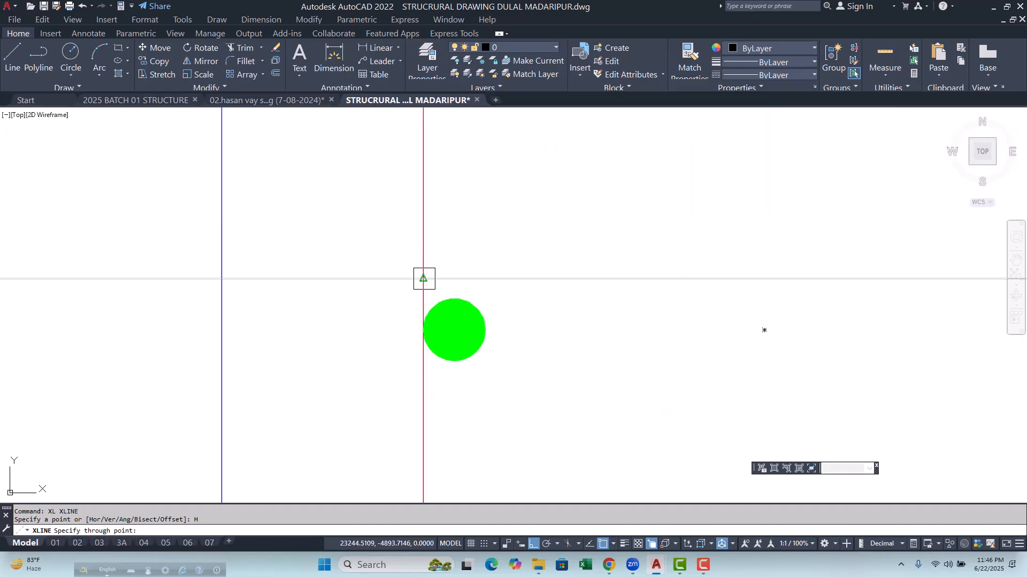
click(423, 279)
scroll(418, 246, down, 4)
scroll(428, 304, up, 4)
click(418, 308)
key(Escape)
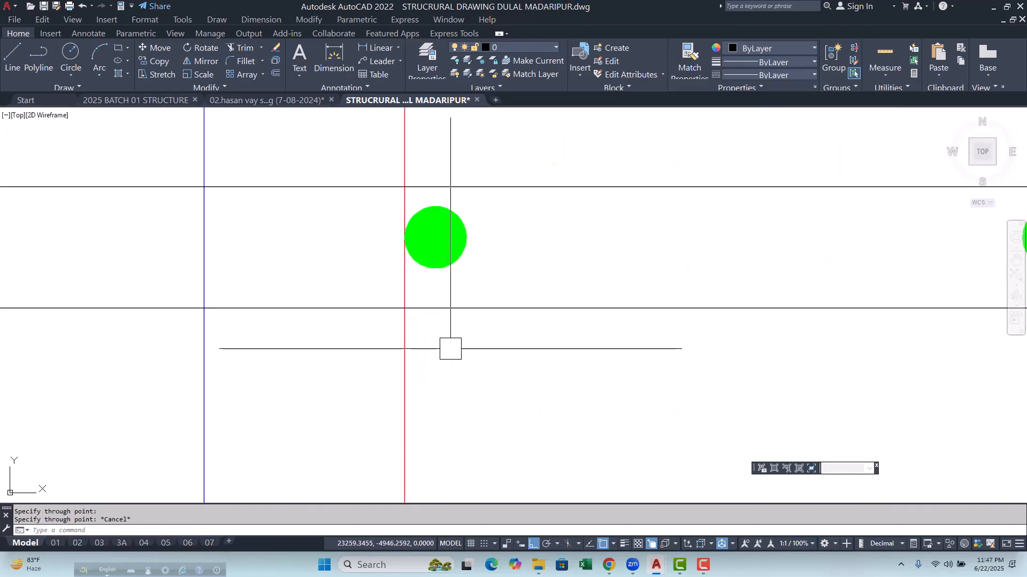
key(Return)
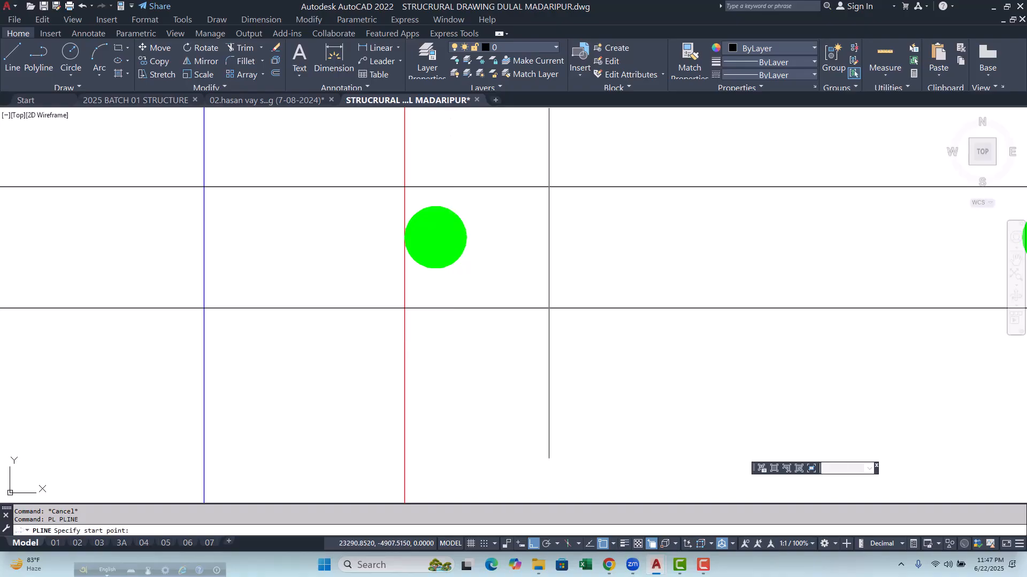
click(404, 186)
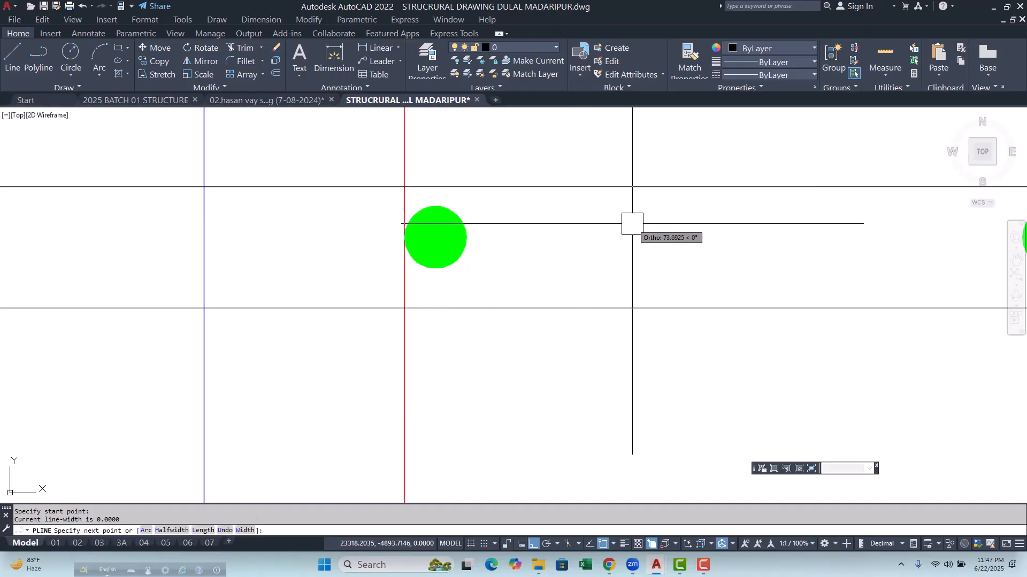
key(Escape)
key(Escape)
Step: Draw a vertical construction line along the stirrup's left edge
scroll(493, 282, down, 4)
text(x)
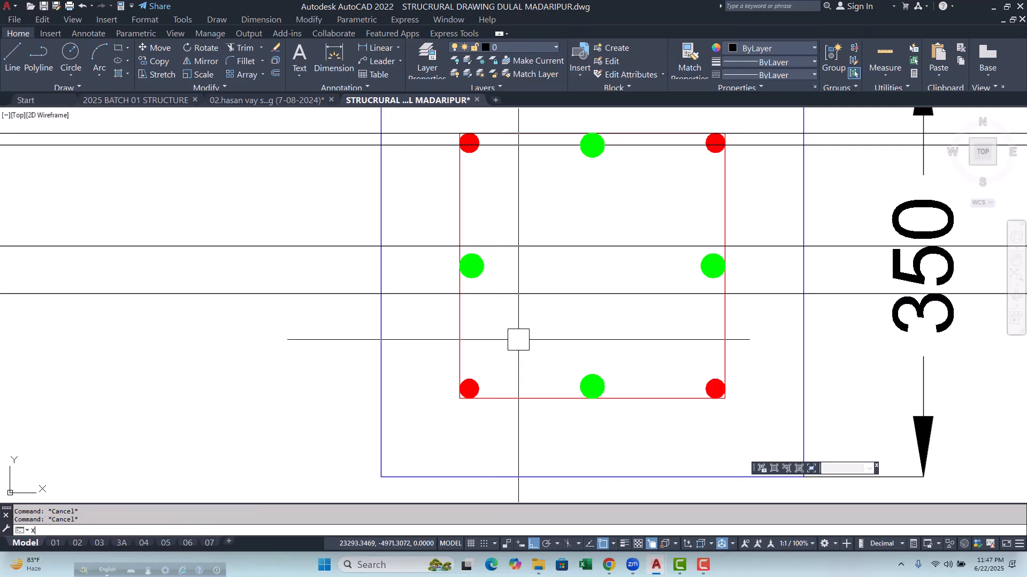
text(l)
key(Return)
text(V)
key(Return)
scroll(468, 425, up, 2)
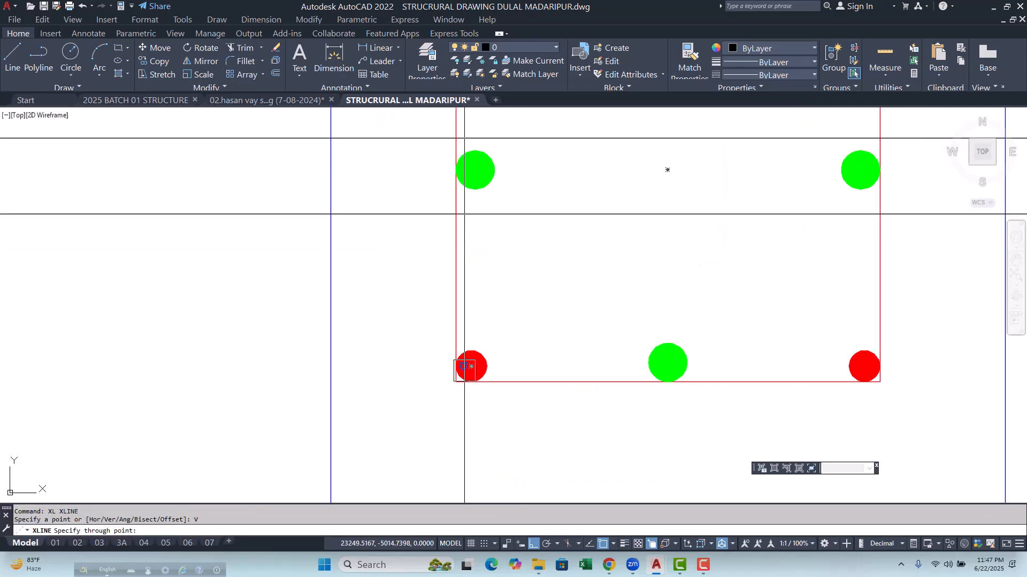
key(Escape)
key(Escape)
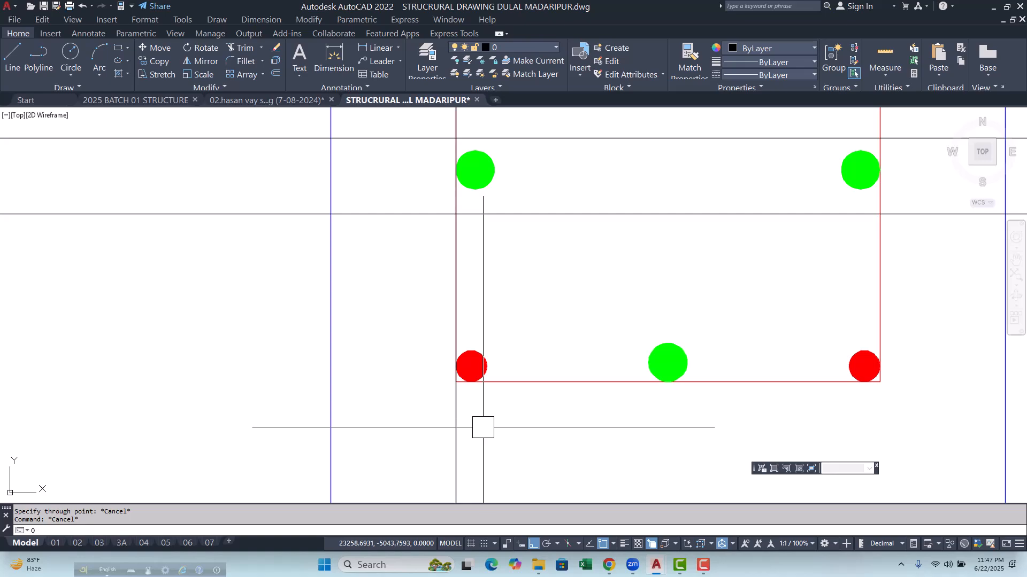
Step: Offset the vertical construction line on the stirrup's left edge 75 inward
text(o)
key(Return)
text(75)
key(Return)
click(460, 448)
click(467, 436)
scroll(408, 381, down, 2)
key(Escape)
key(Escape)
Step: Draw a vertical construction line along the stirrup's right edge
middle_drag(591, 394, 556, 397)
text(xl)
key(Return)
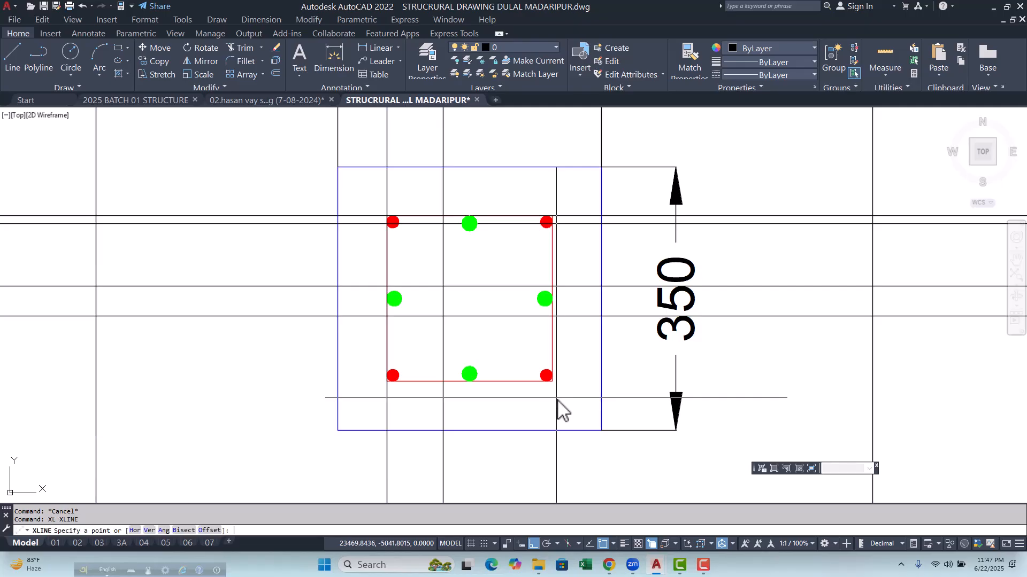
text(v)
key(Return)
scroll(556, 398, up, 5)
click(514, 385)
key(Escape)
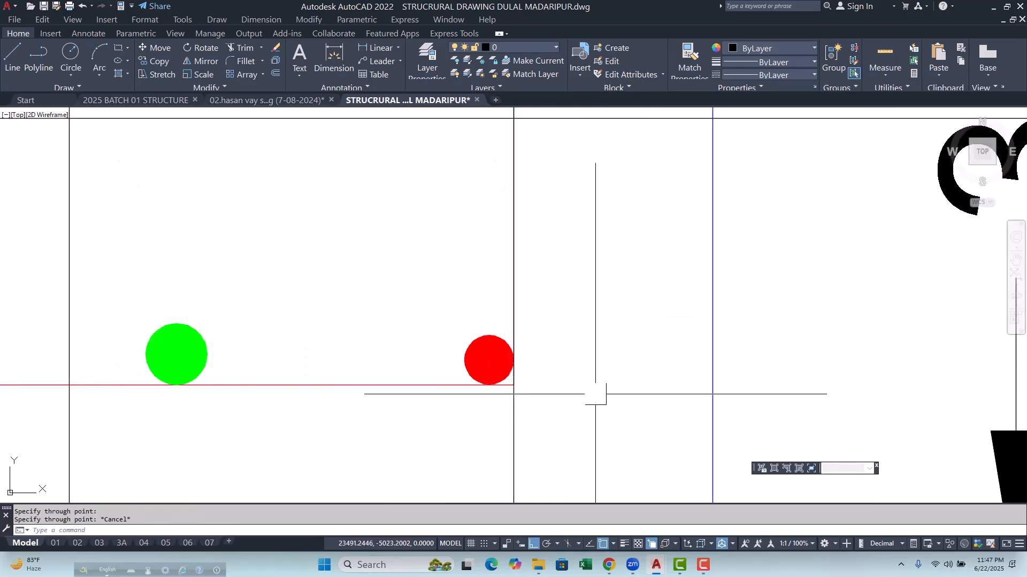
Step: Offset the vertical construction line on the stirrup's right edge 75 inward
key(Return)
text(7)
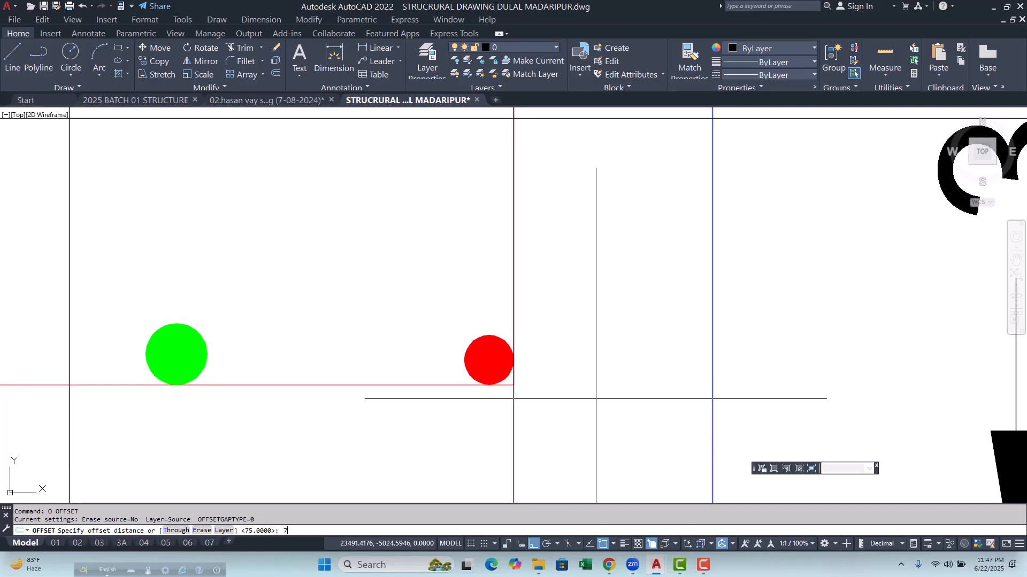
text(5)
key(Return)
scroll(586, 359, down, 4)
click(561, 408)
click(518, 415)
key(Escape)
key(Escape)
Step: Draw a Z-shaped tie polyline around the two mid-side bars through the construction-line intersections, with a diagonal from the lower left to the upper right
scroll(511, 389, down, 2)
scroll(512, 390, down, 2)
scroll(435, 347, up, 4)
middle_drag(456, 351, 455, 353)
text(pl)
key(Return)
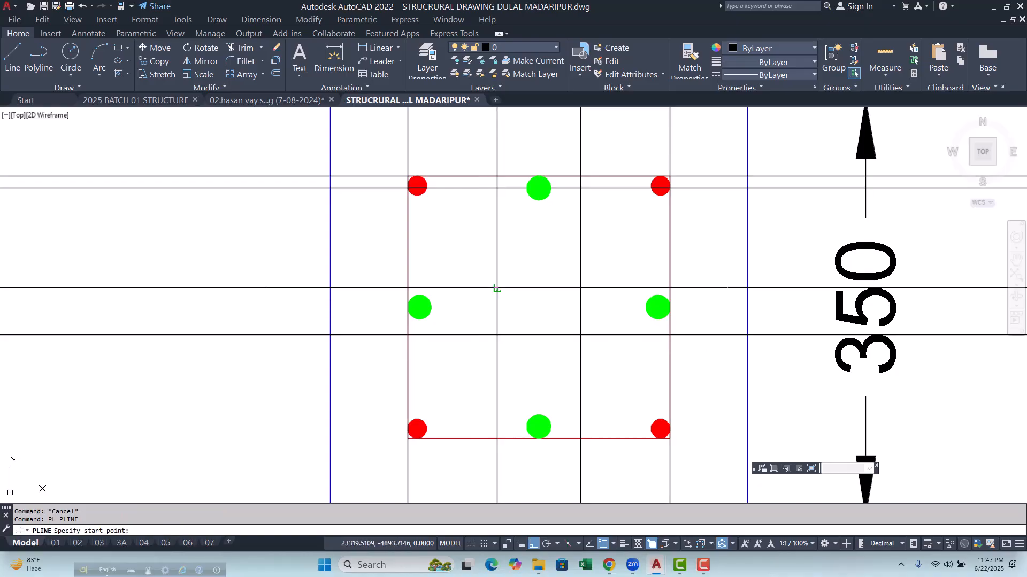
click(497, 288)
scroll(419, 304, up, 2)
scroll(419, 305, down, 6)
scroll(337, 321, up, 6)
click(280, 301)
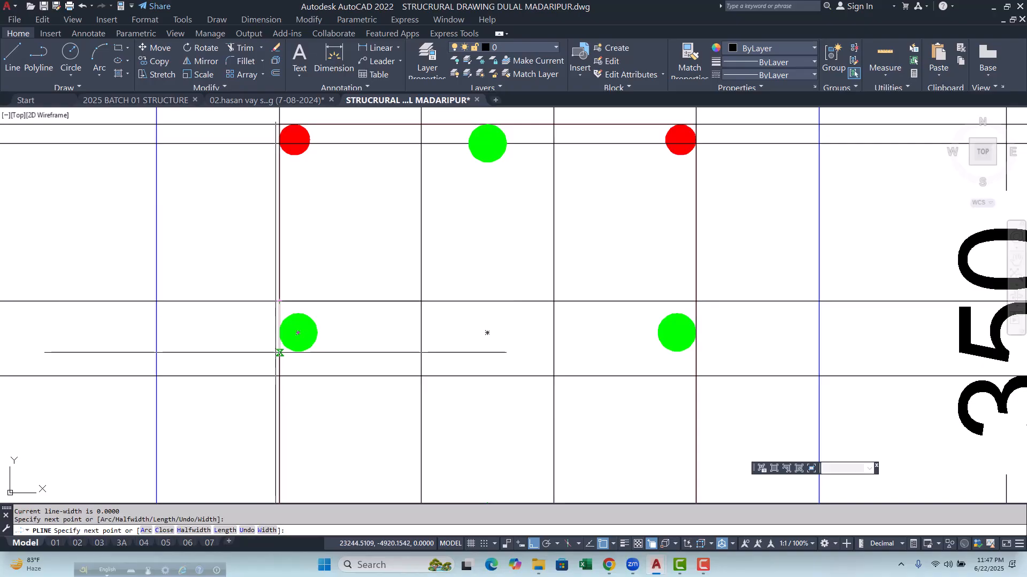
click(279, 376)
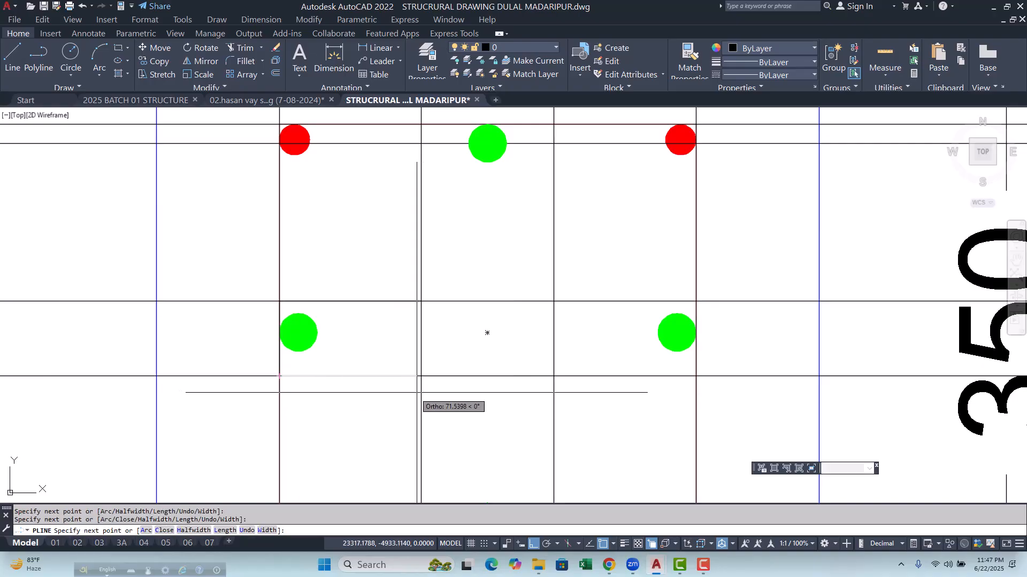
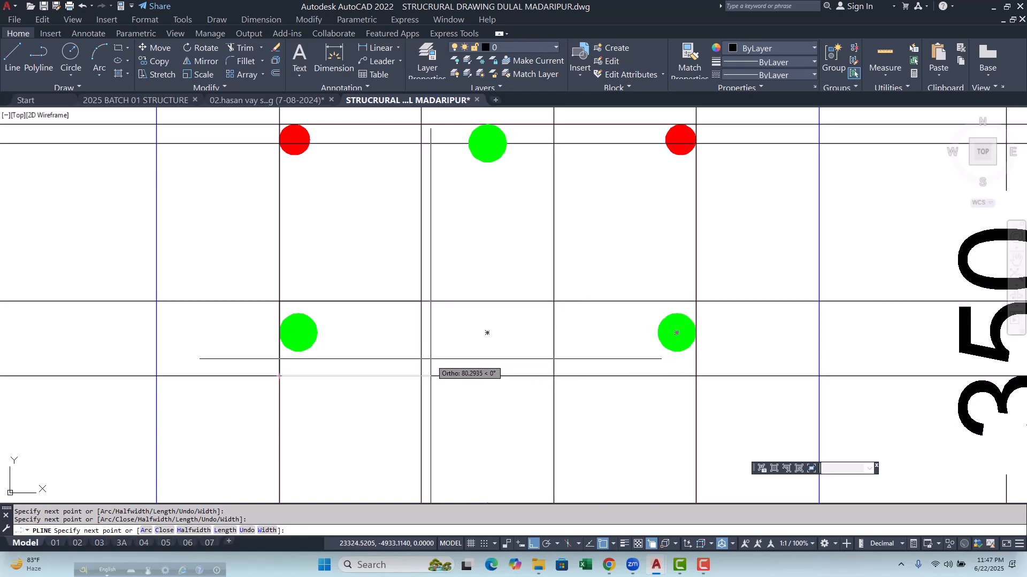
click(696, 301)
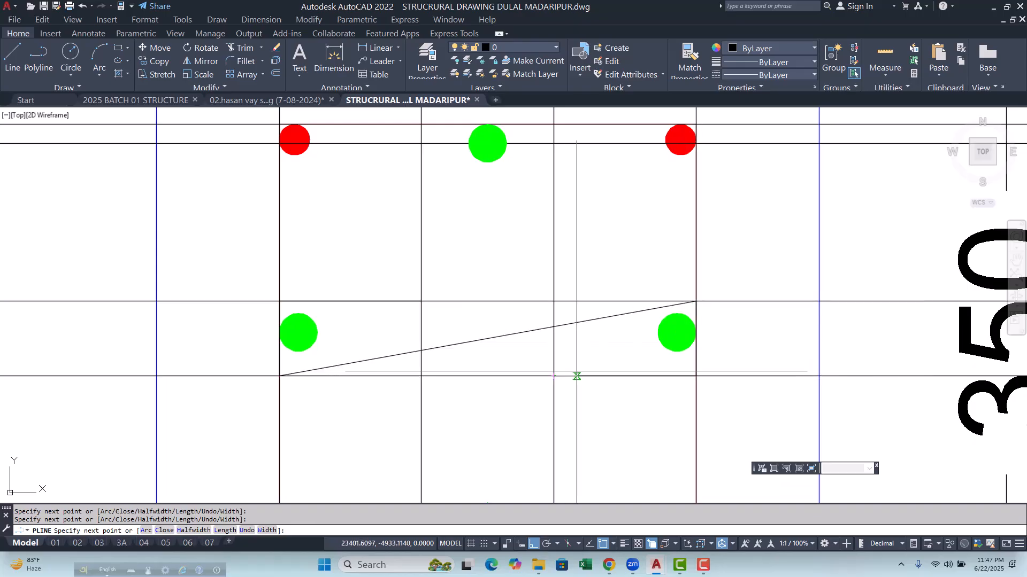
scroll(575, 376, down, 4)
key(Escape)
Step: Erase the two horizontal construction lines above and below the mid-side bars
click(782, 321)
click(811, 399)
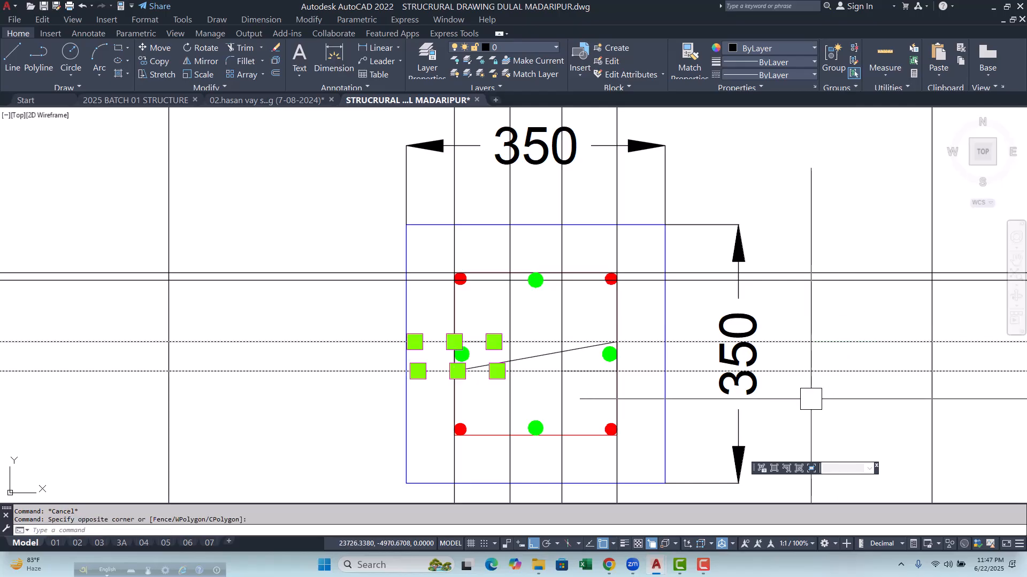
text(e)
key(Return)
Step: Erase the two inner vertical construction lines that mark the ends of the tie's legs
scroll(545, 378, up, 5)
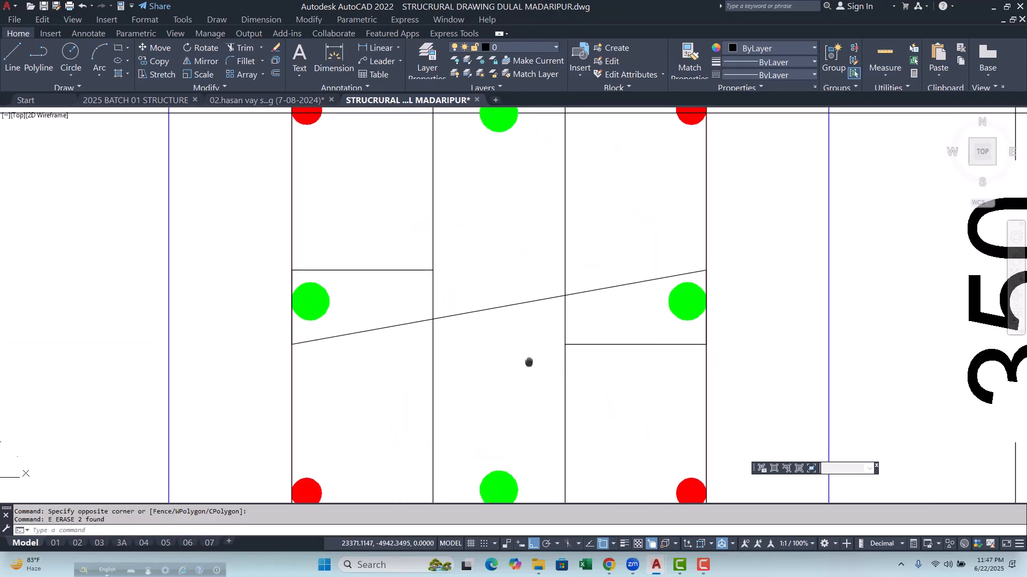
click(607, 393)
click(408, 378)
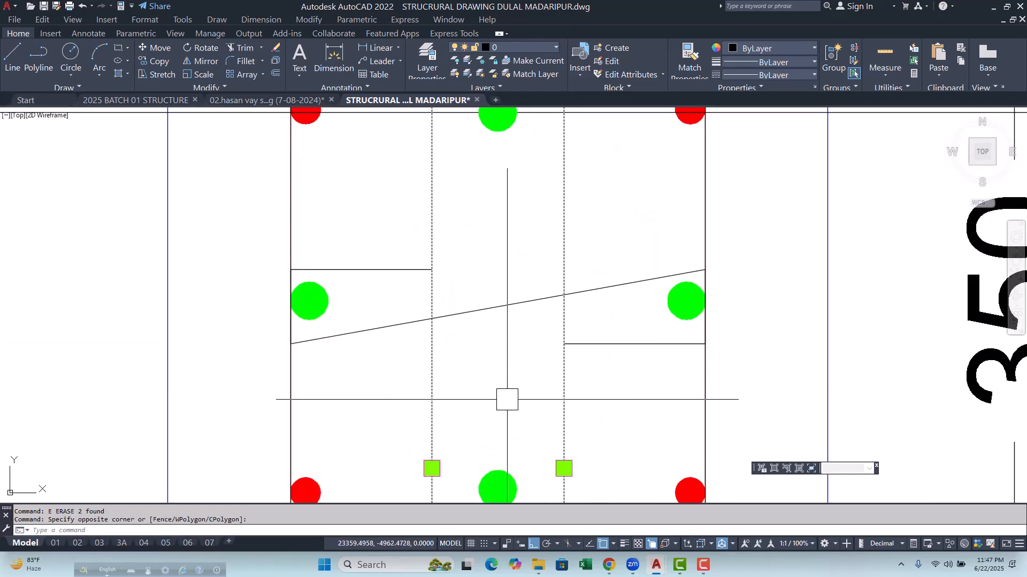
text(e)
key(Return)
key(Escape)
scroll(332, 268, up, 4)
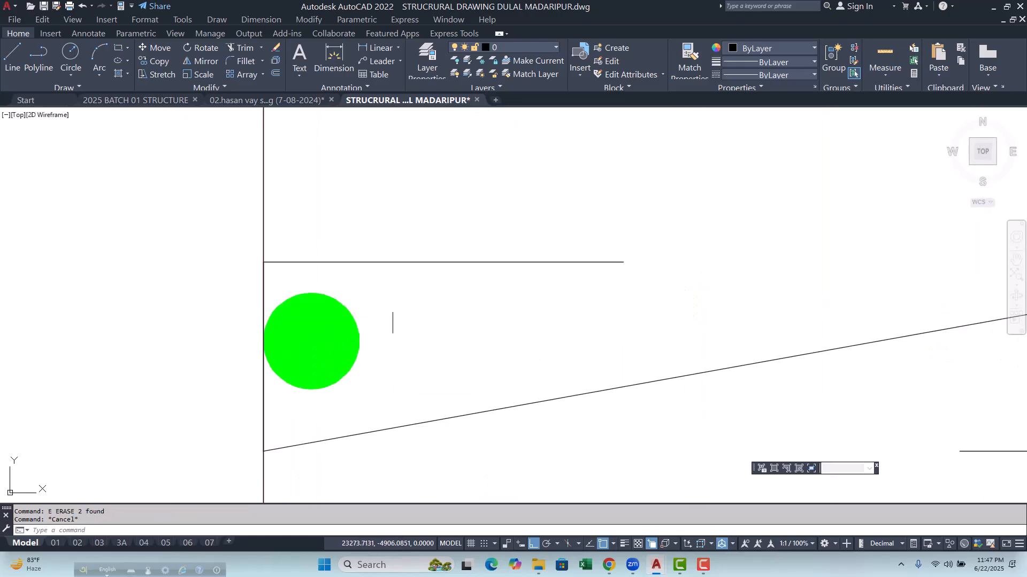
Step: Draw a horizontal construction line through the centres of the mid-side bars
text(xl)
key(Return)
scroll(310, 341, down, 8)
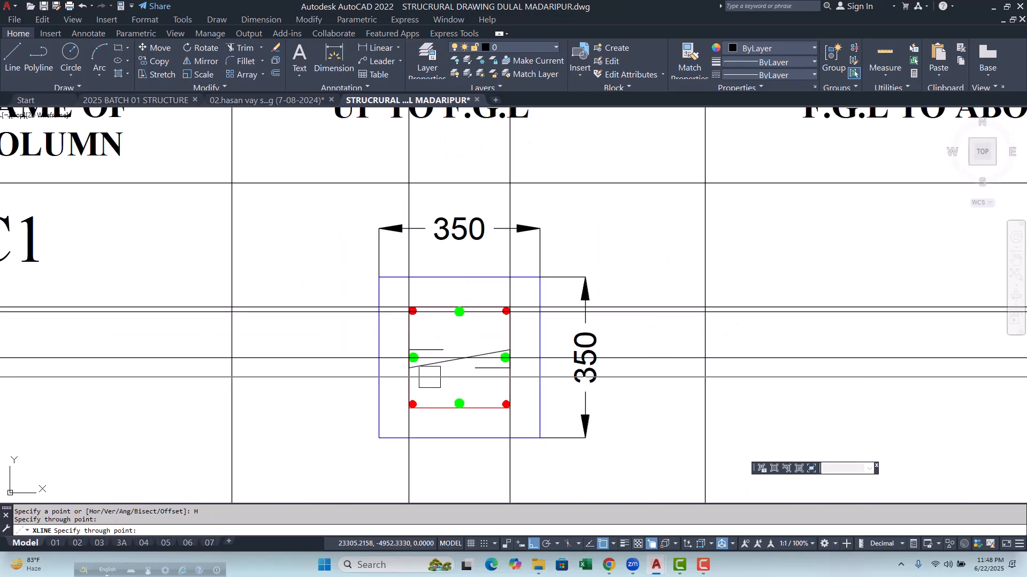
key(Escape)
key(Escape)
scroll(410, 358, up, 2)
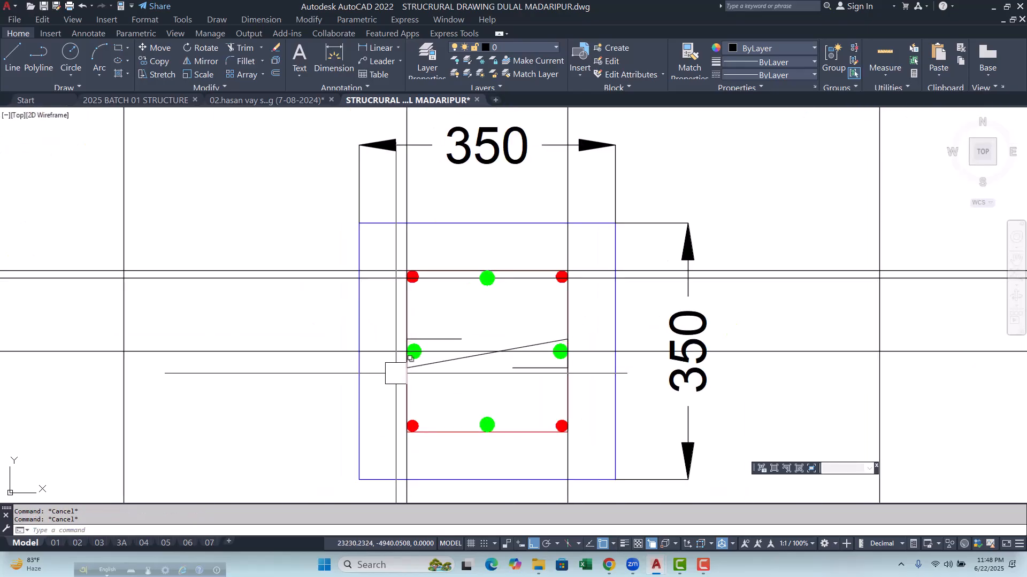
Step: Offset the horizontal construction line through the mid-side bars 12 upward
text(o)
key(Return)
key(Return)
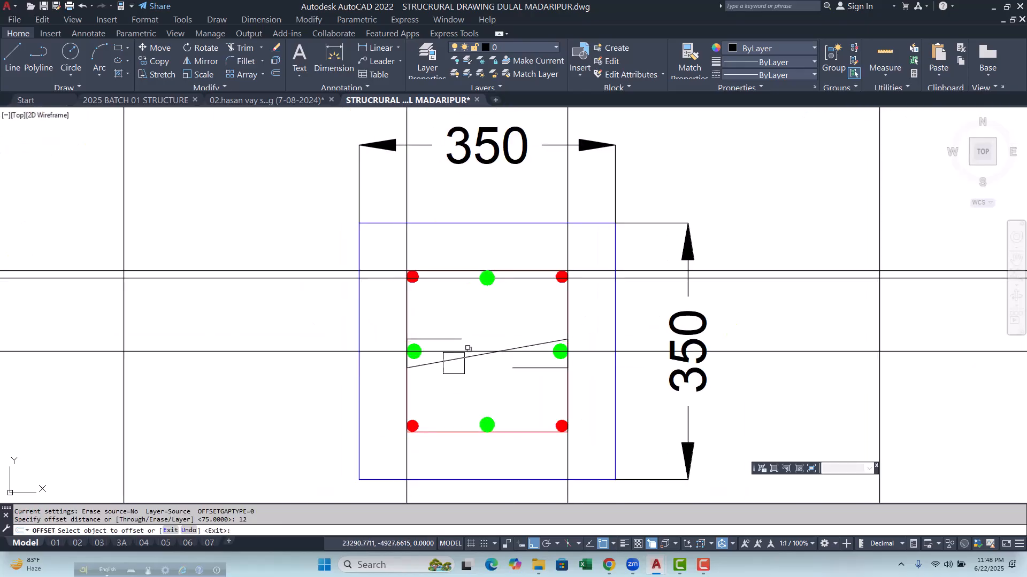
scroll(453, 362, up, 2)
click(429, 339)
click(451, 294)
scroll(373, 311, up, 2)
key(Escape)
Step: Move both ends of the tie's upper-left leg down onto the upper offset construction line
click(377, 292)
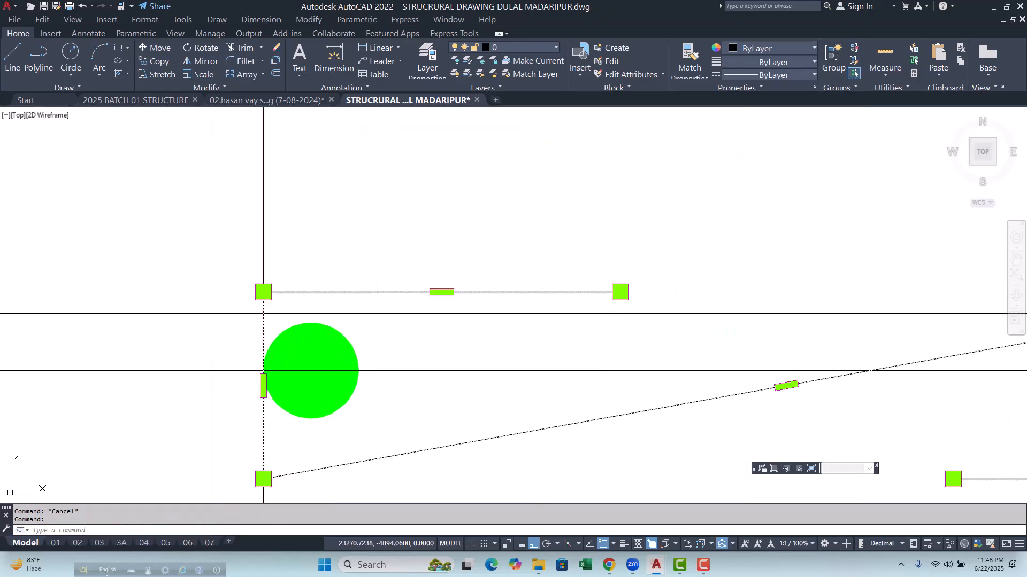
click(263, 292)
click(263, 314)
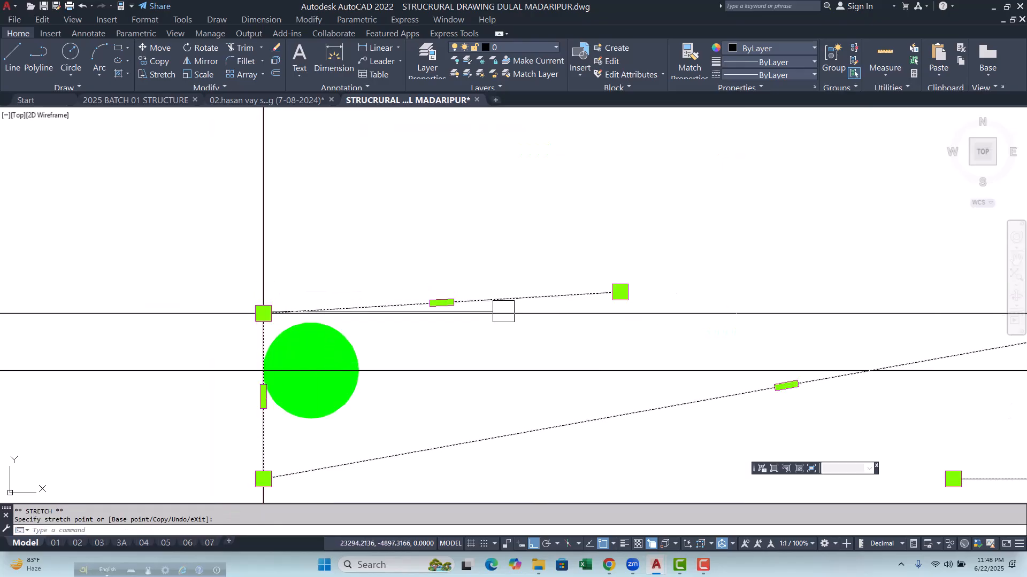
click(620, 292)
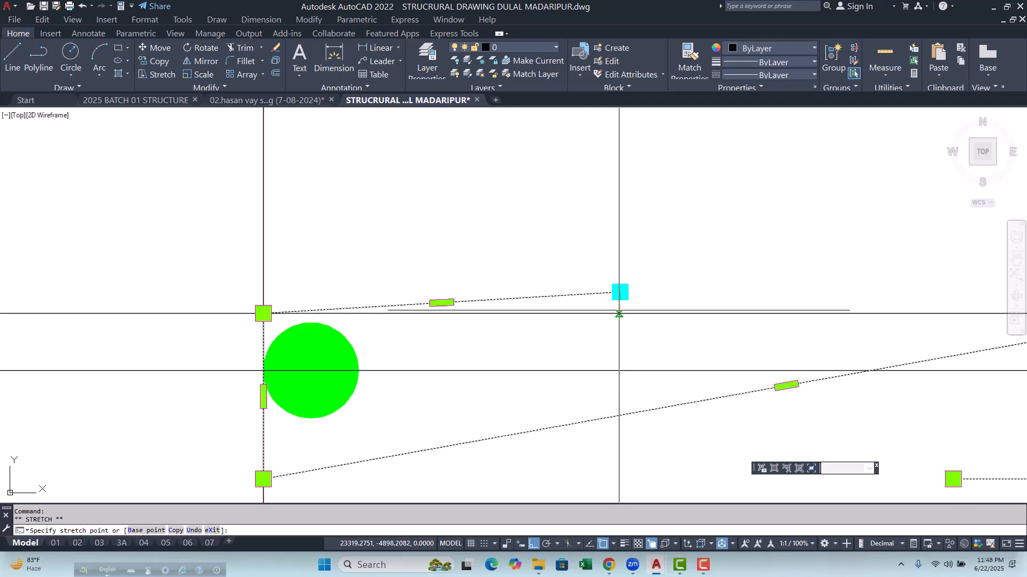
scroll(622, 314, up, 2)
click(615, 311)
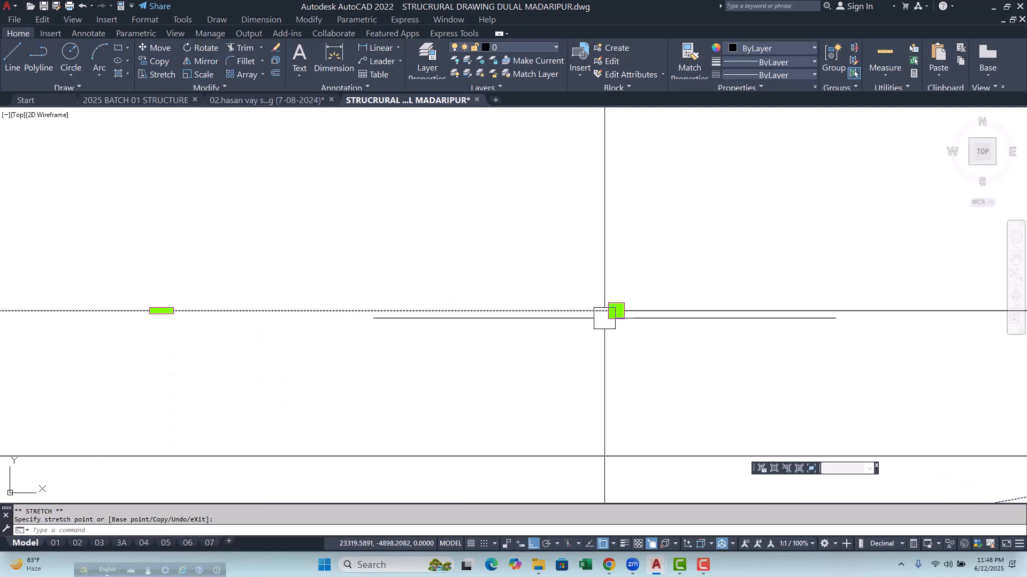
key(Escape)
scroll(517, 305, down, 3)
key(Escape)
Step: Offset the horizontal construction line through the mid-side bars 12 downward
middle_drag(517, 311, 484, 277)
scroll(421, 358, down, 3)
scroll(427, 367, up, 3)
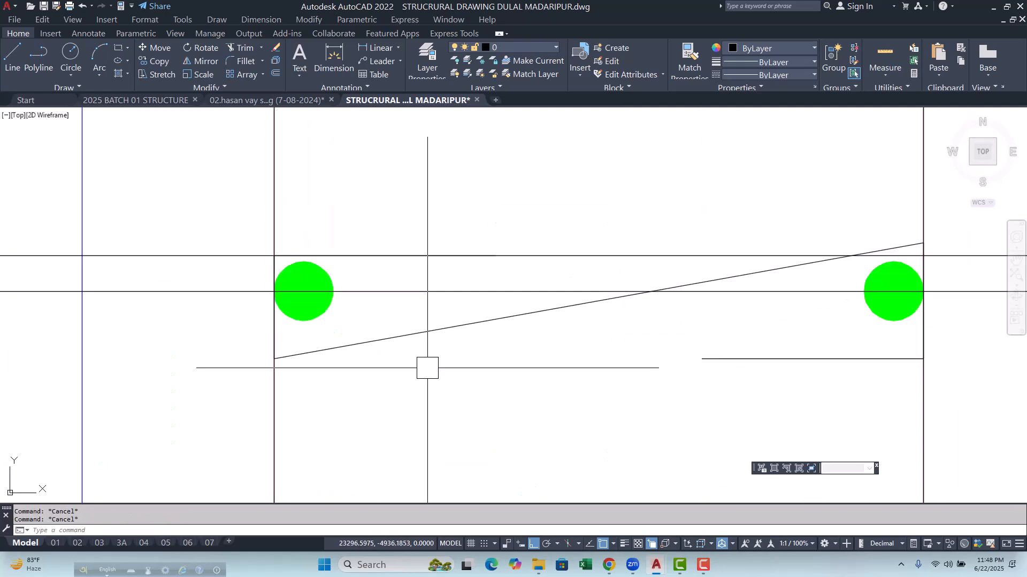
text(o)
key(Return)
key(Return)
click(390, 298)
click(409, 336)
key(Escape)
key(Escape)
scroll(303, 364, up, 2)
Step: Move the tie's lower-left corner up onto the 12 offset construction line below the bar
click(312, 345)
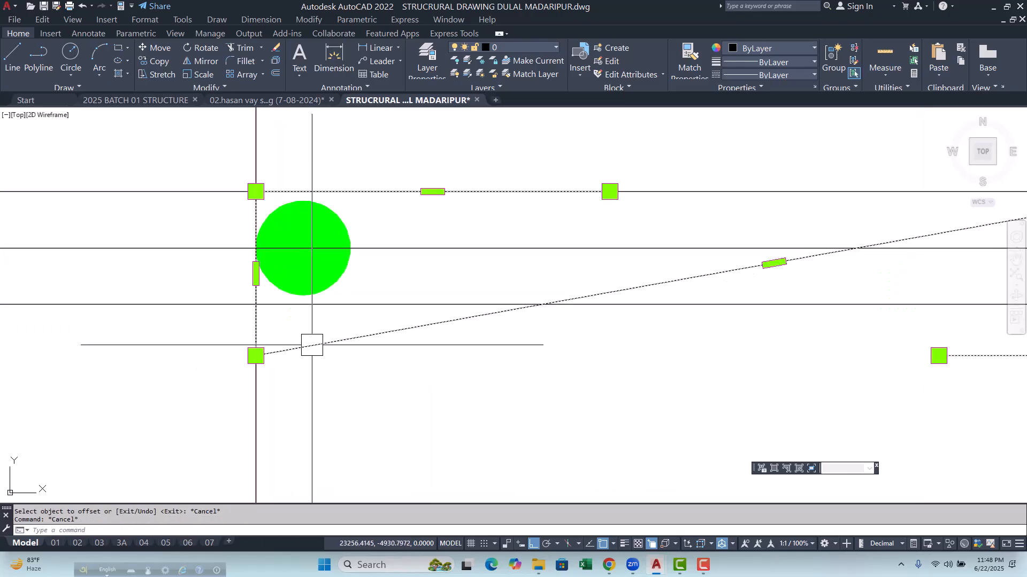
click(256, 356)
key(Escape)
scroll(350, 332, down, 4)
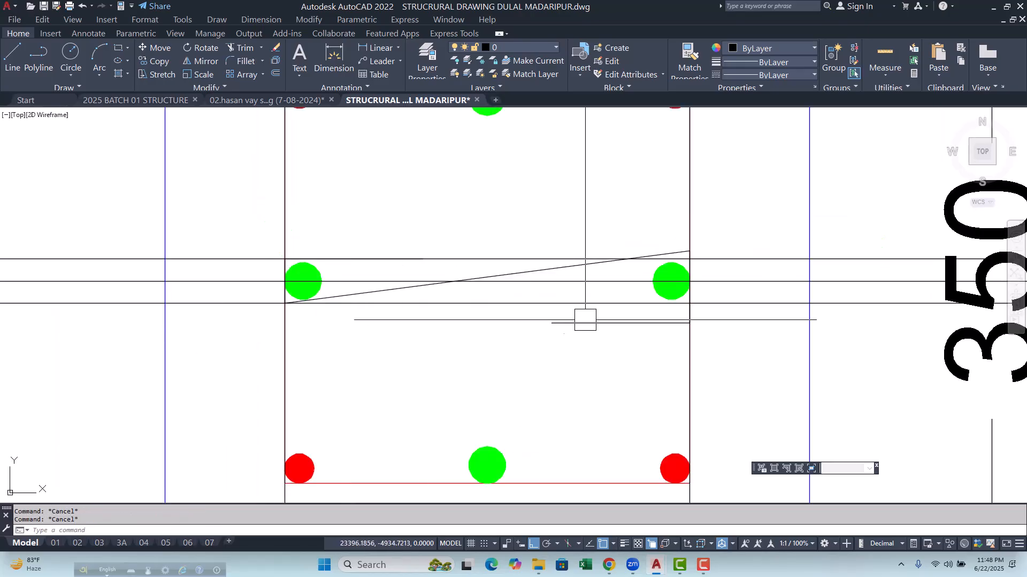
scroll(678, 251, up, 3)
click(704, 251)
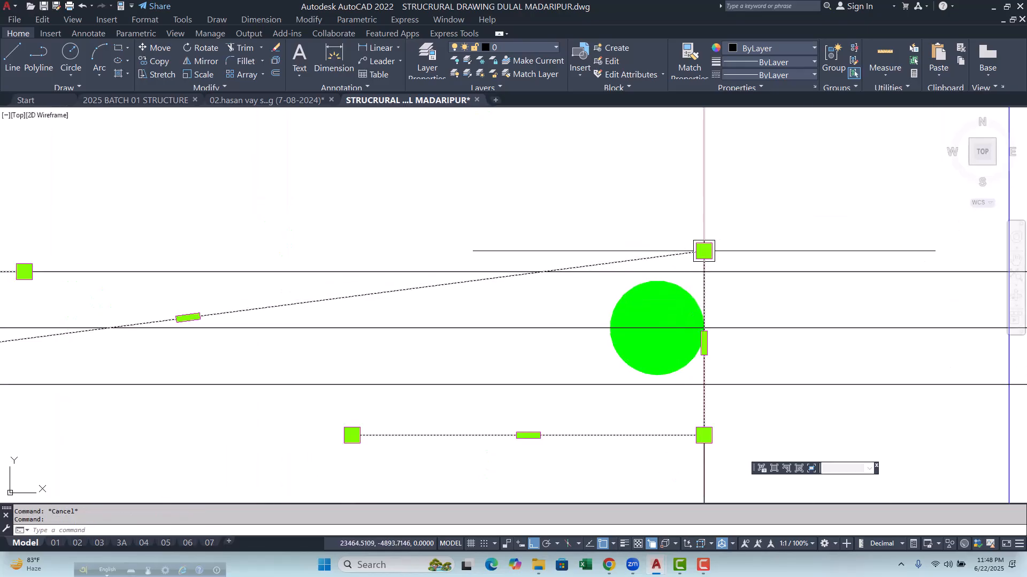
click(703, 251)
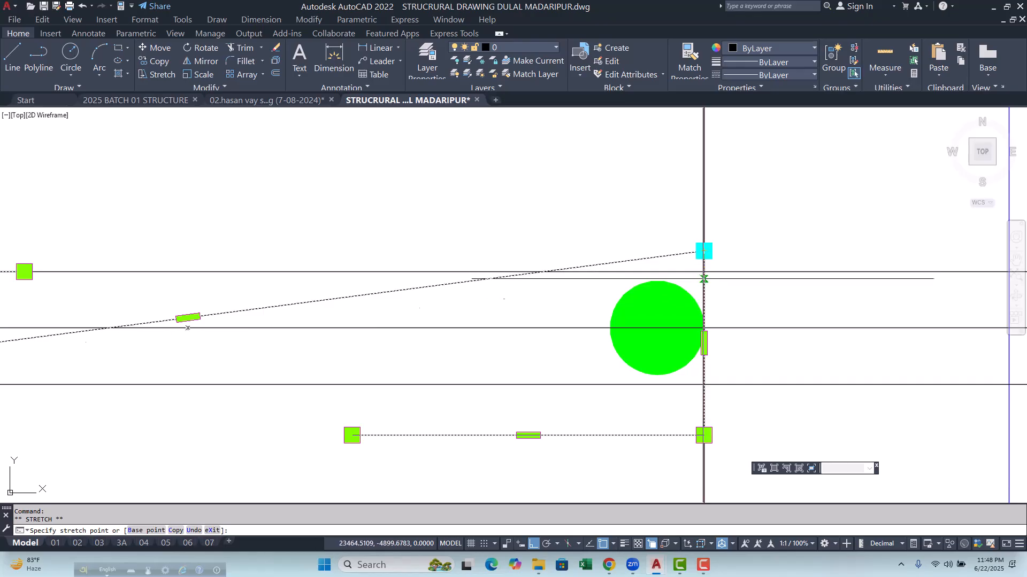
scroll(703, 279, up, 2)
key(Escape)
key(Escape)
key(Escape)
Step: Erase the two offset construction lines above and below the mid-side bars, keeping the centre line
scroll(681, 295, down, 1)
click(755, 240)
click(737, 305)
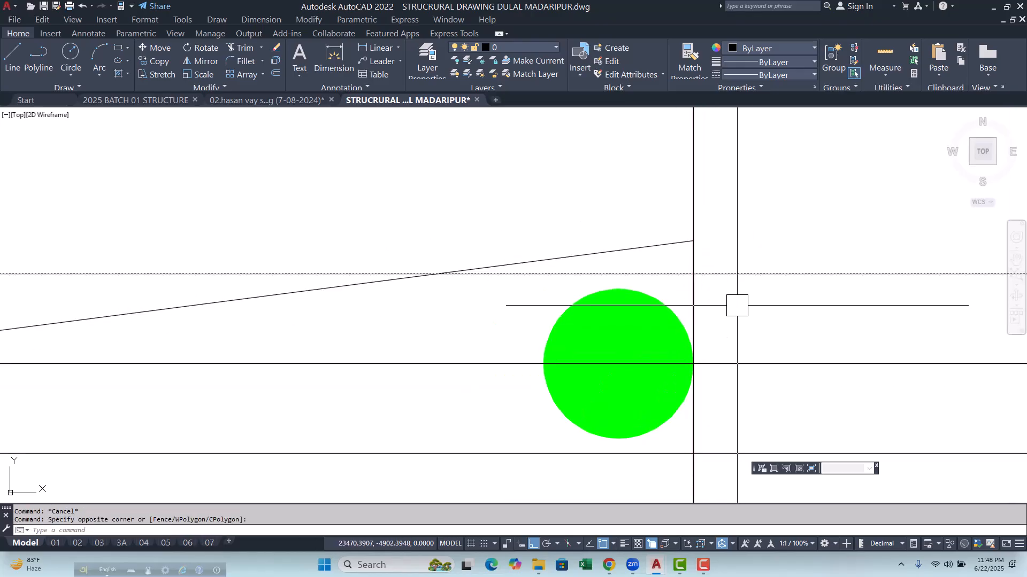
key(Delete)
scroll(737, 305, down, 3)
scroll(657, 342, up, 5)
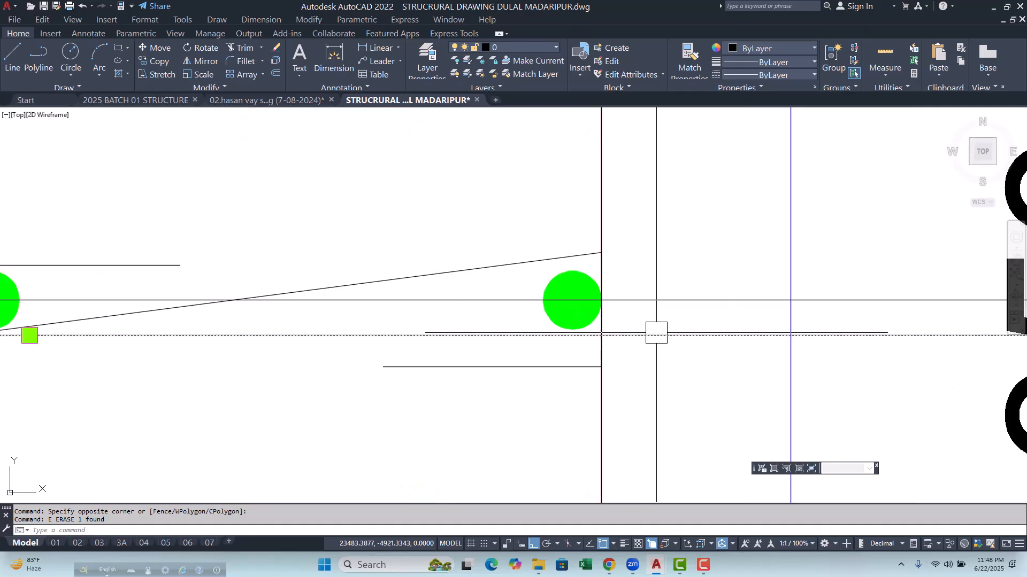
scroll(665, 368, down, 2)
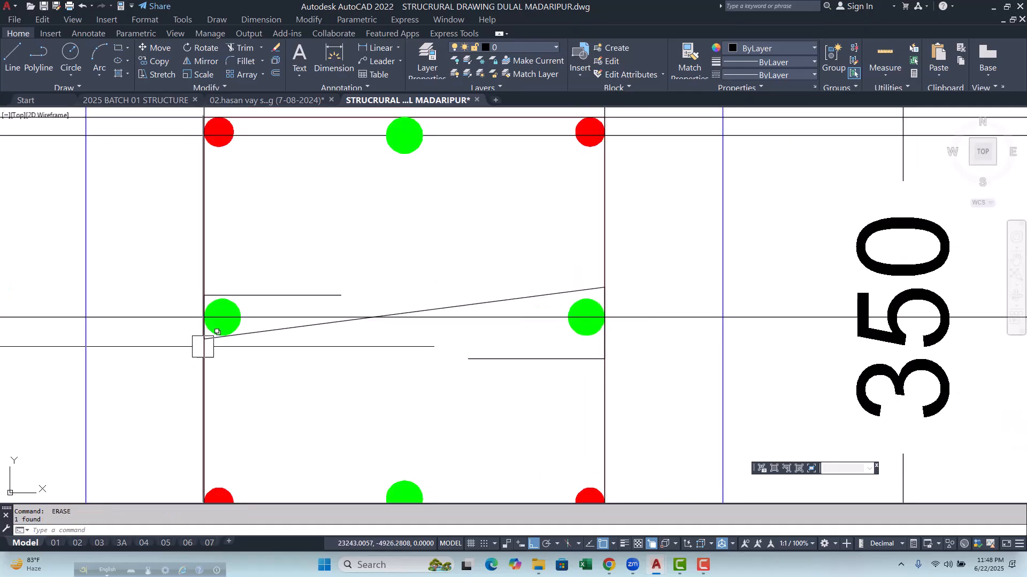
Step: Offset the horizontal construction line through the mid-side bars 10 both upward and downward
key(Return)
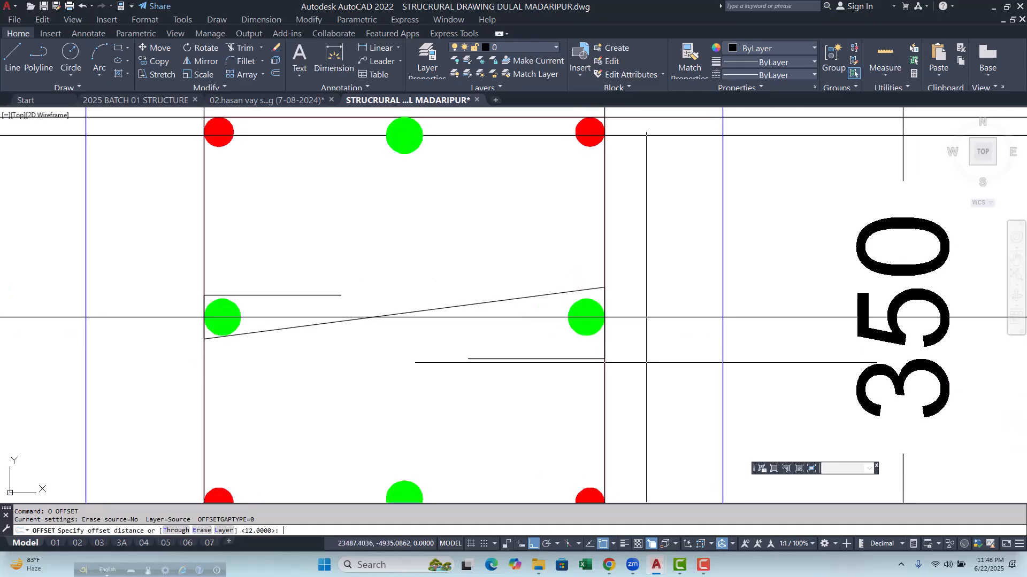
text(10)
key(Return)
click(647, 317)
click(651, 293)
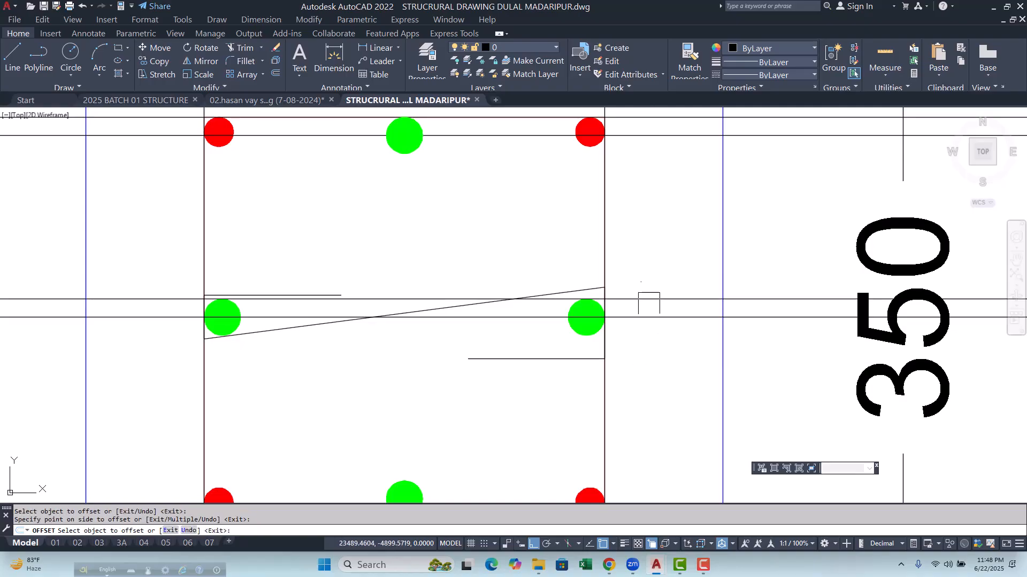
key(Escape)
key(Escape)
scroll(652, 346, up, 3)
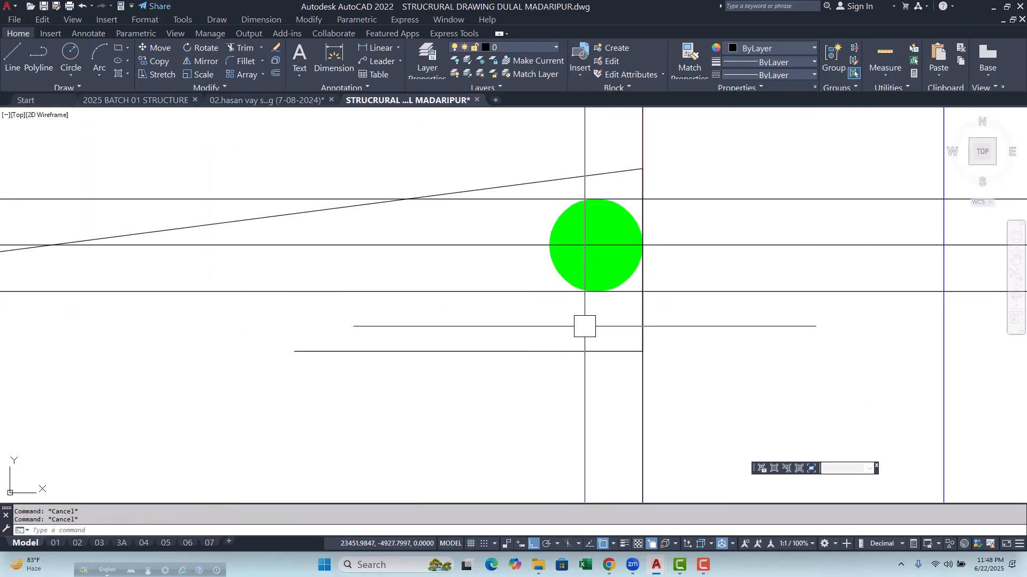
Step: Stretch the tie's lower-right leg up onto the construction line tangent to the underside of the mid-side bars
click(599, 356)
key(Escape)
click(670, 340)
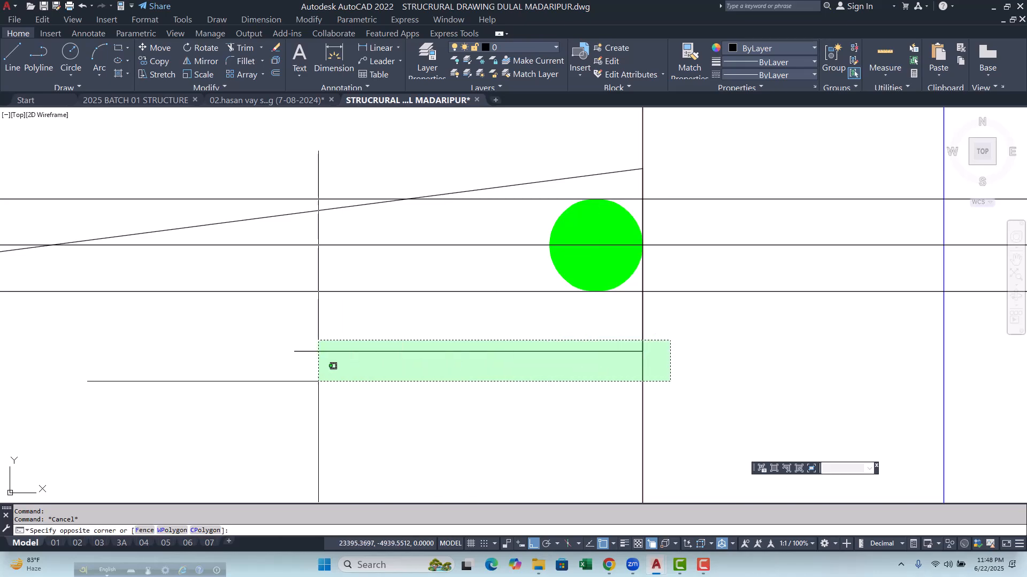
click(256, 386)
text(s)
key(Return)
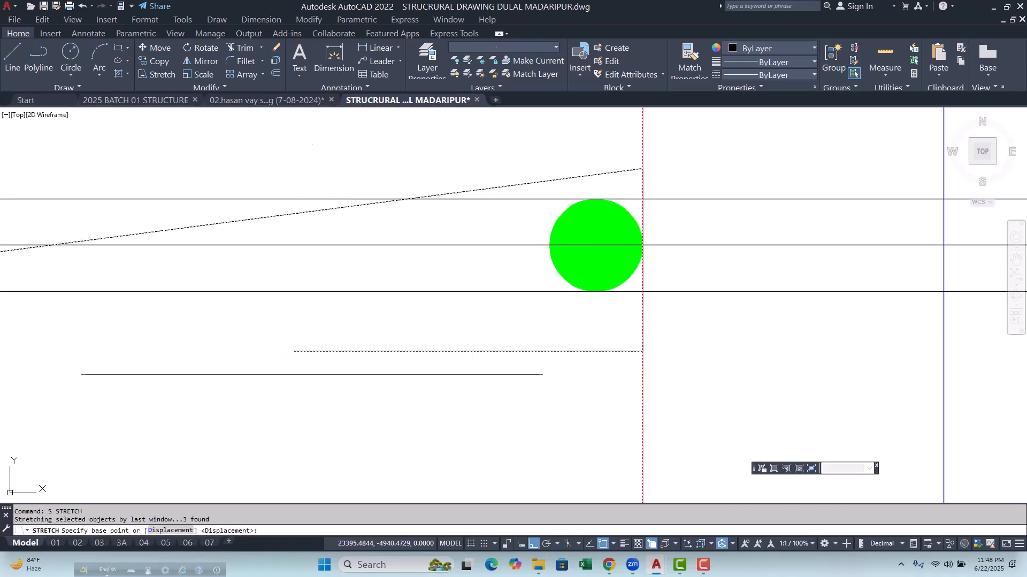
click(294, 352)
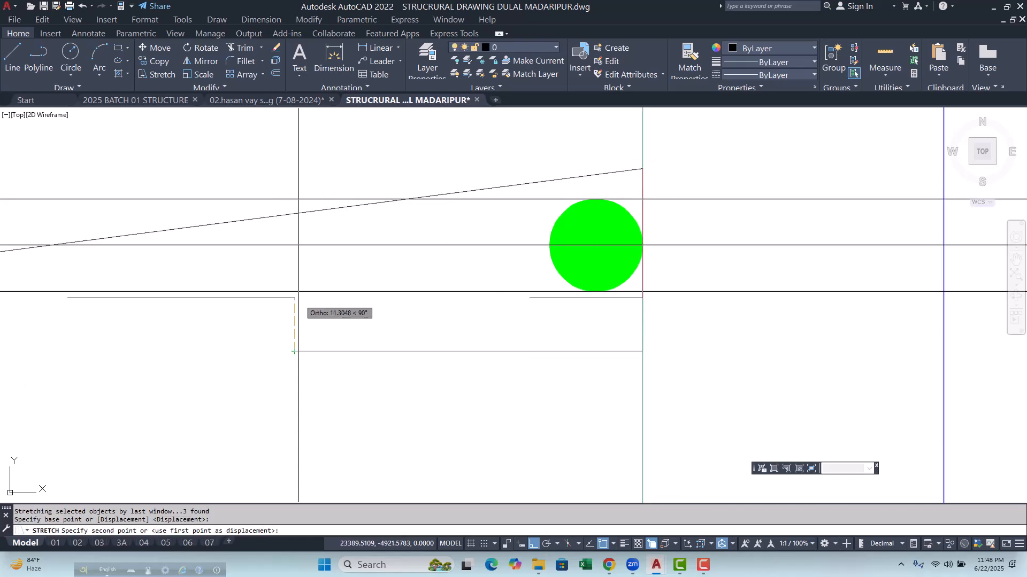
click(294, 291)
middle_drag(497, 270, 440, 327)
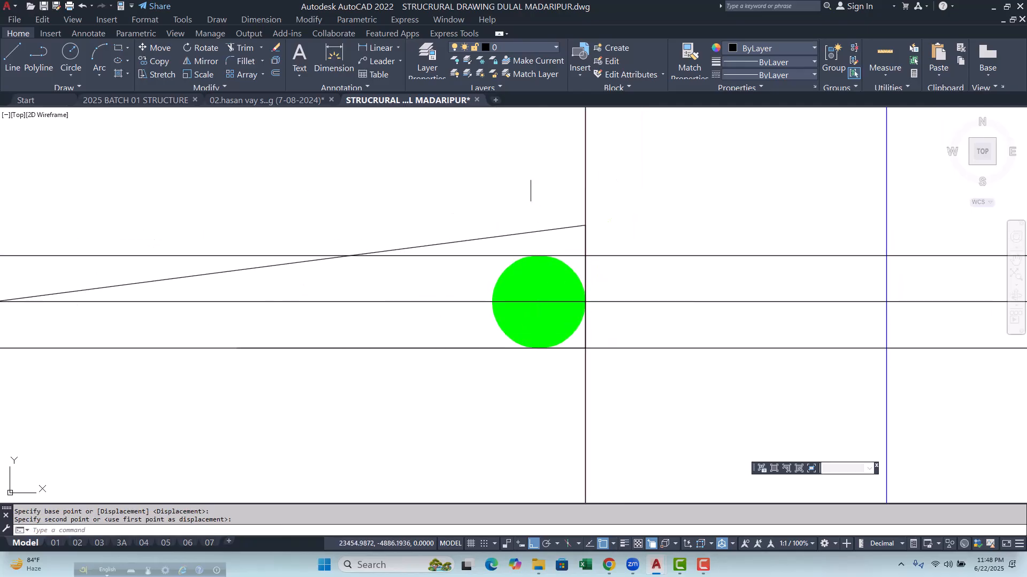
Step: Move the tie's upper-right corner down onto the construction line tangent to the top of the right mid-side bar
click(543, 228)
click(586, 226)
click(585, 256)
scroll(587, 238, down, 2)
scroll(590, 252, up, 2)
scroll(593, 249, down, 2)
key(Escape)
key(Escape)
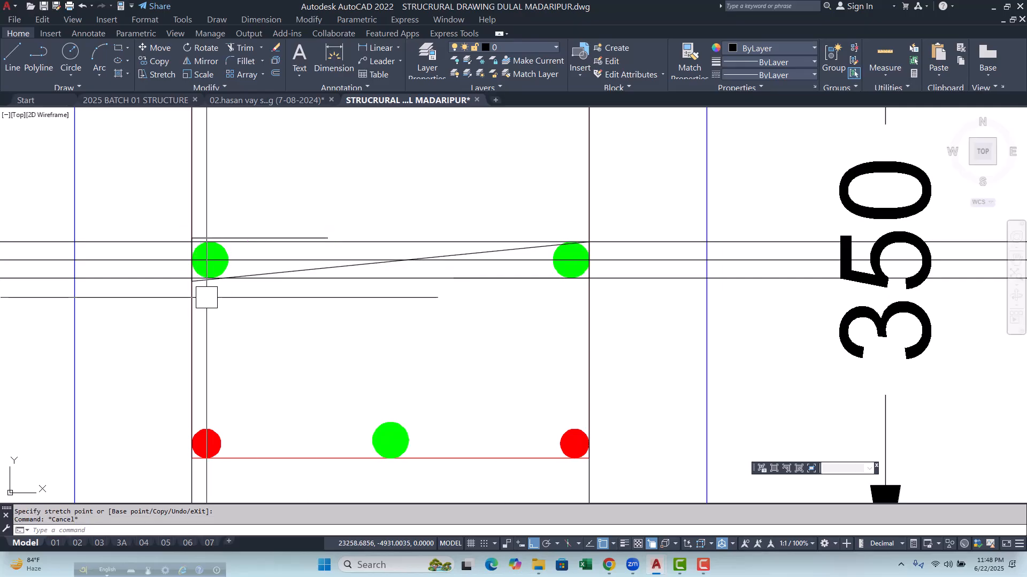
Step: Move the tie's lower-left corner onto the construction line tangent to the underside of the left mid-side bar
scroll(177, 286, up, 6)
click(172, 277)
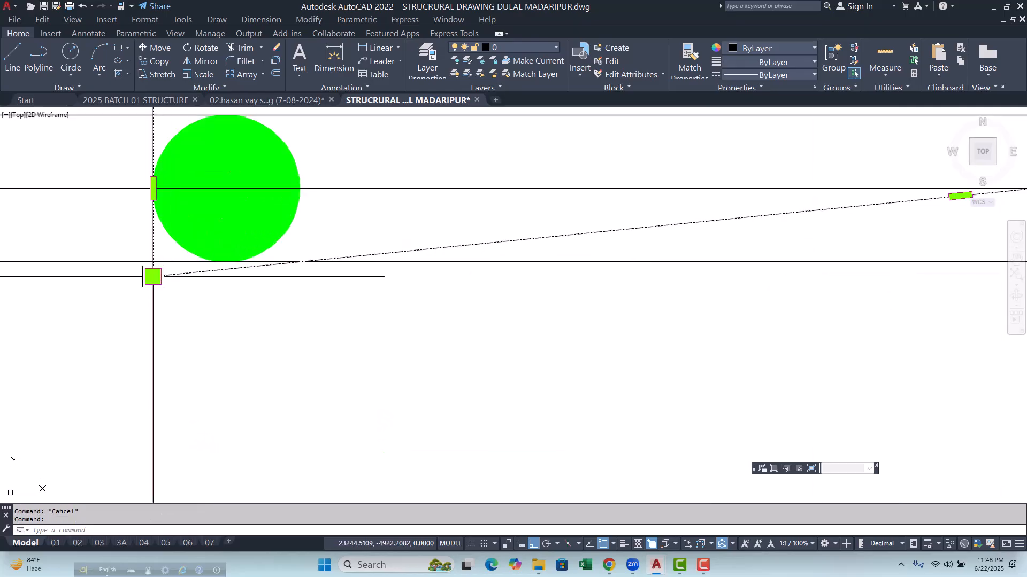
click(153, 276)
click(153, 261)
key(Escape)
scroll(227, 309, down, 3)
key(Escape)
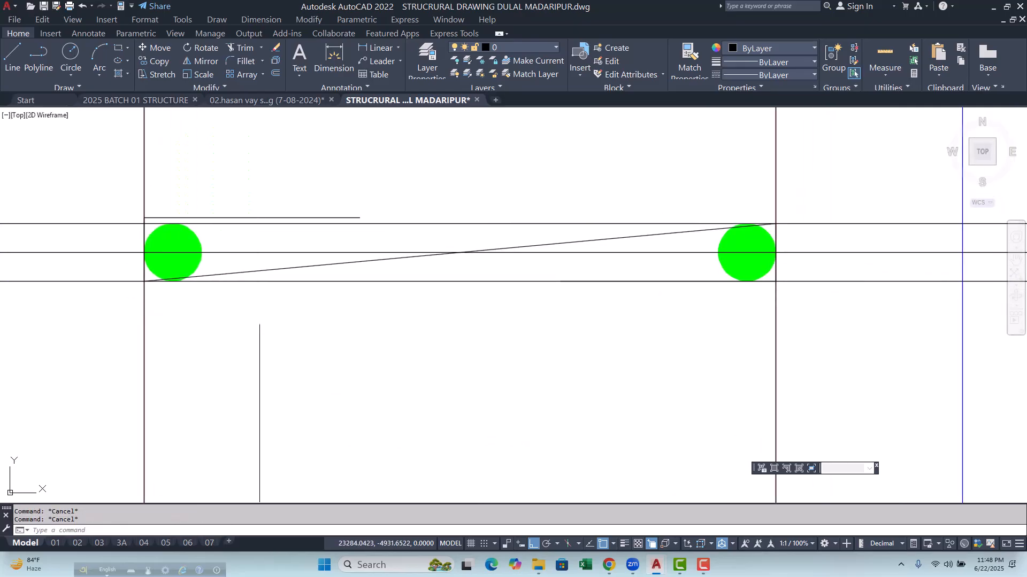
scroll(327, 314, down, 3)
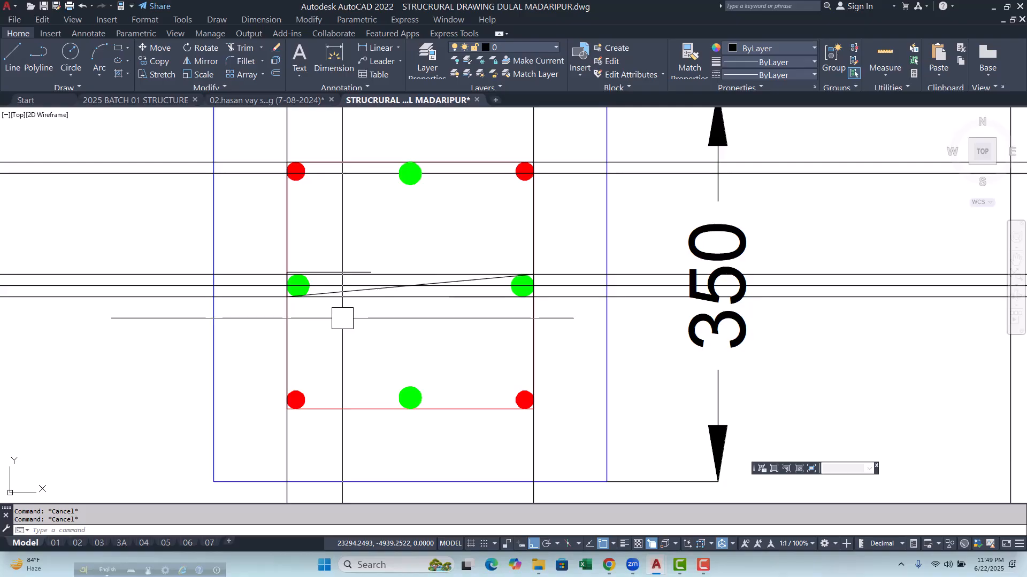
Step: Erase the three horizontal construction lines running through and alongside the mid-side bars
scroll(321, 305, up, 2)
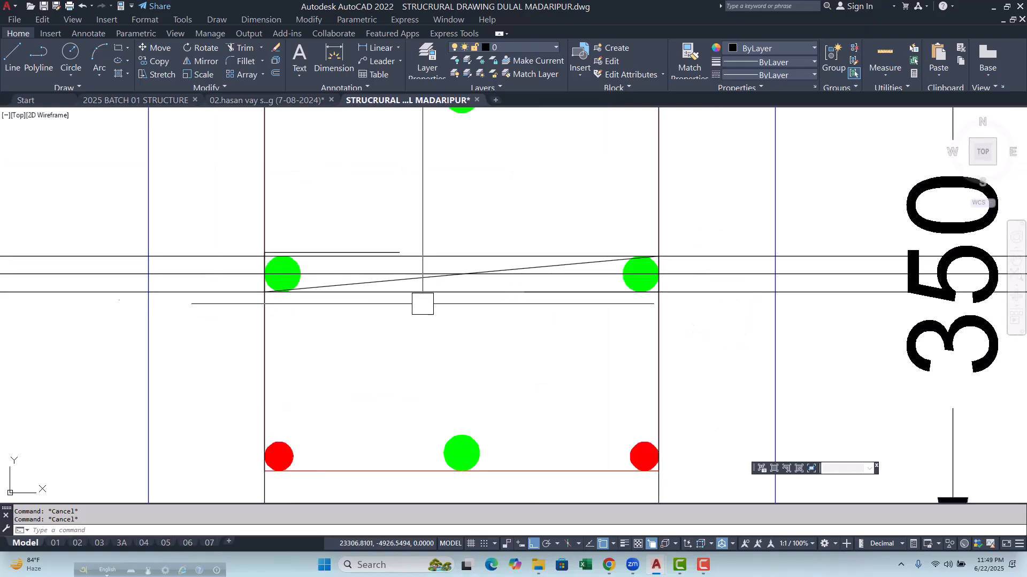
click(724, 234)
click(704, 351)
text(e)
key(Return)
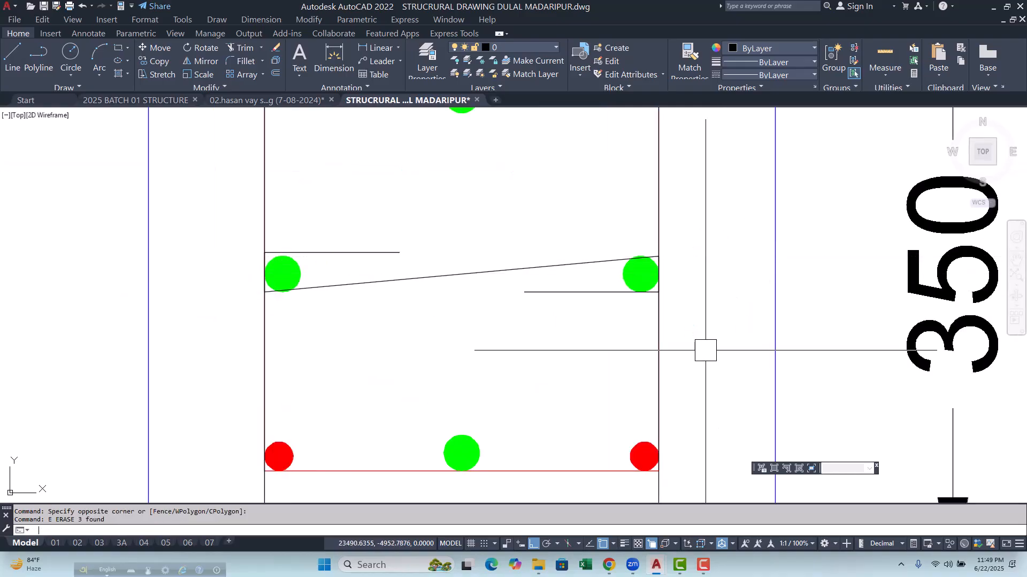
Step: Match the properties of the red outer tie onto the inner tie around the mid-side bars
scroll(460, 293, down, 4)
scroll(460, 294, up, 2)
middle_drag(437, 324, 400, 314)
key(Escape)
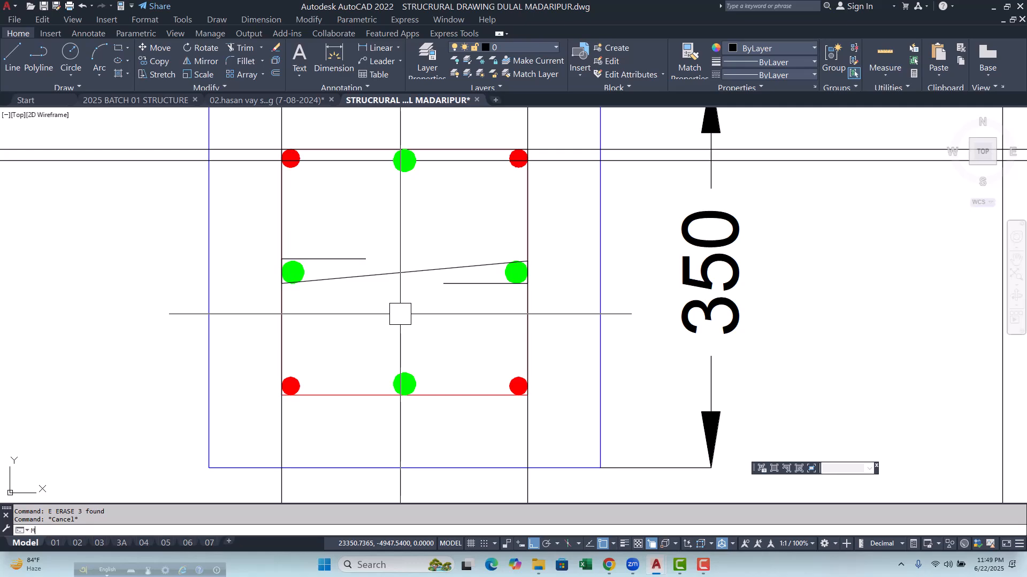
click(462, 387)
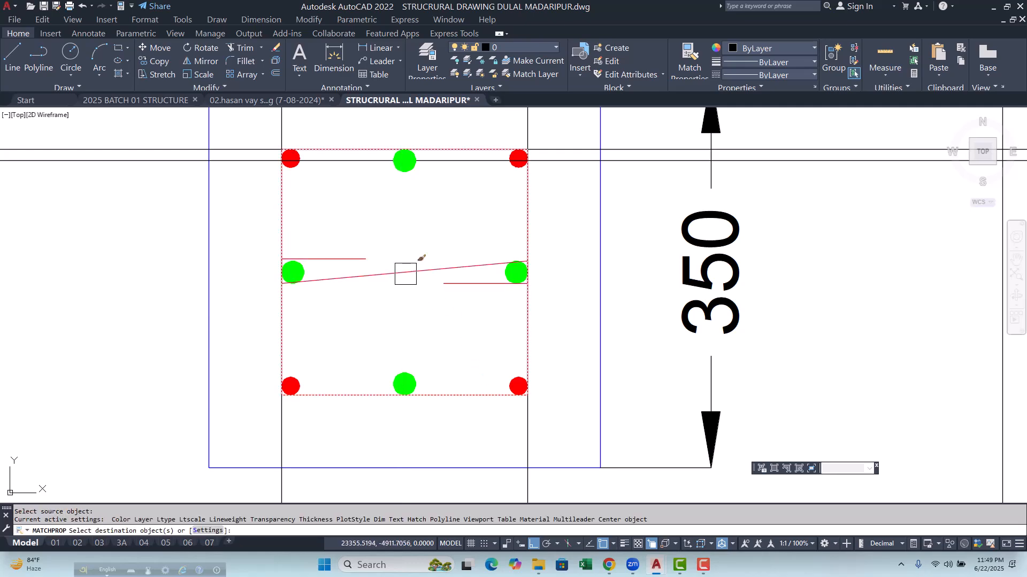
click(405, 274)
key(Escape)
scroll(282, 268, up, 3)
key(Escape)
key(Escape)
Step: Stretch the inner tie's lower-left corner slightly down, clear of the left mid-side bar
click(387, 320)
scroll(297, 336, up, 2)
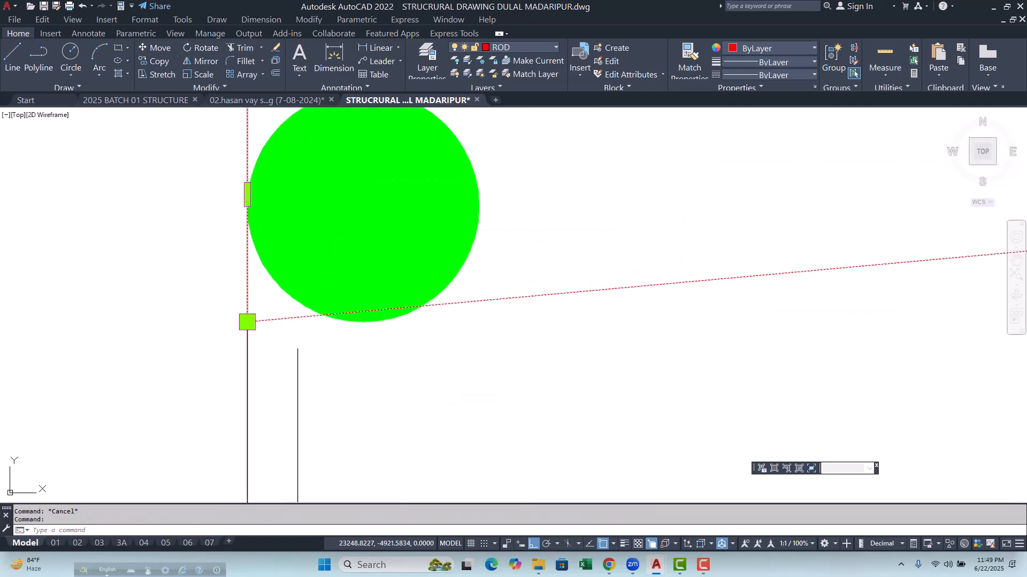
click(247, 322)
scroll(181, 350, down, 5)
key(Escape)
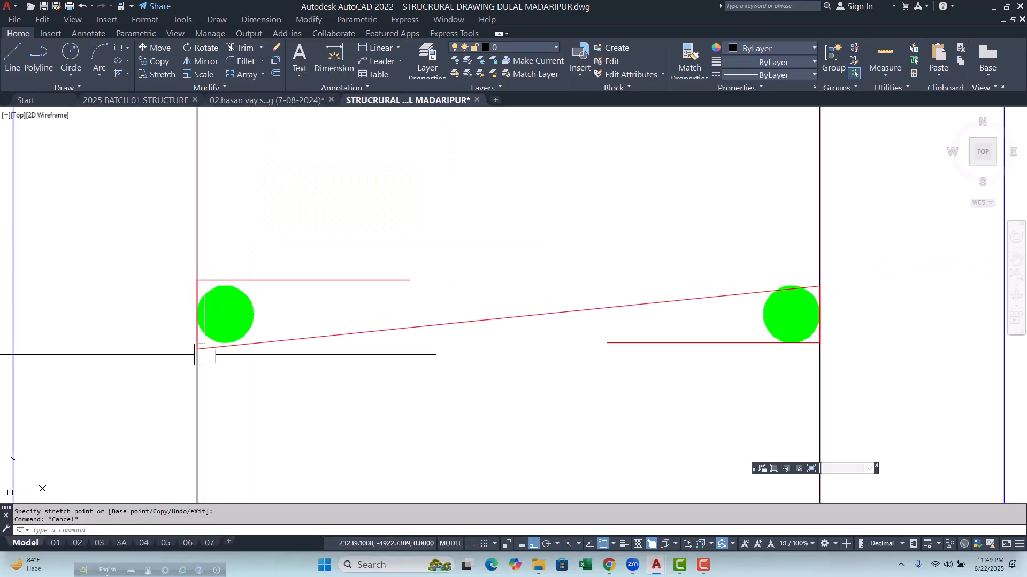
Step: Stretch the inner tie's upper-right corner slightly up, clear of the right mid-side bar
scroll(756, 360, up, 5)
click(555, 225)
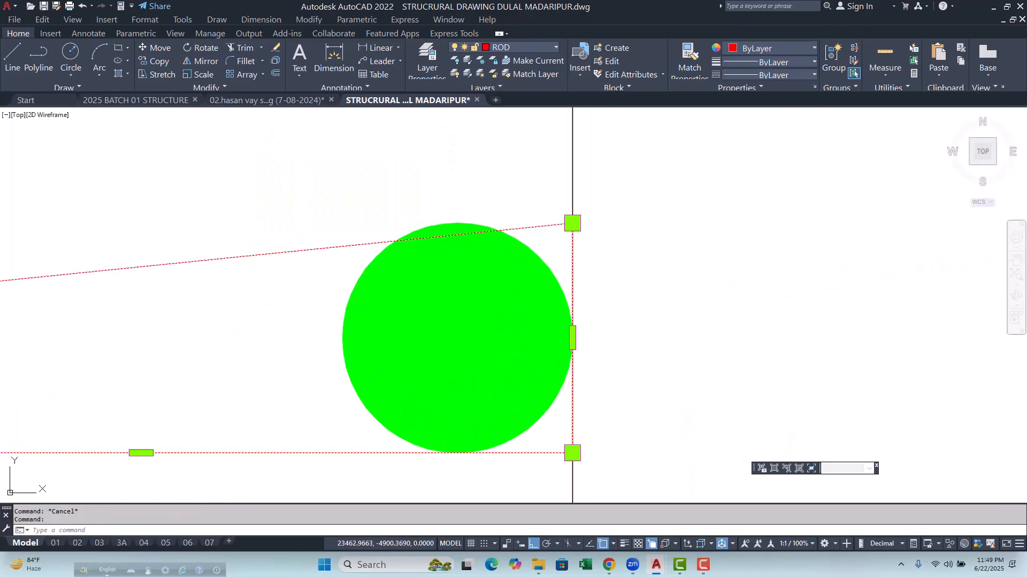
click(572, 223)
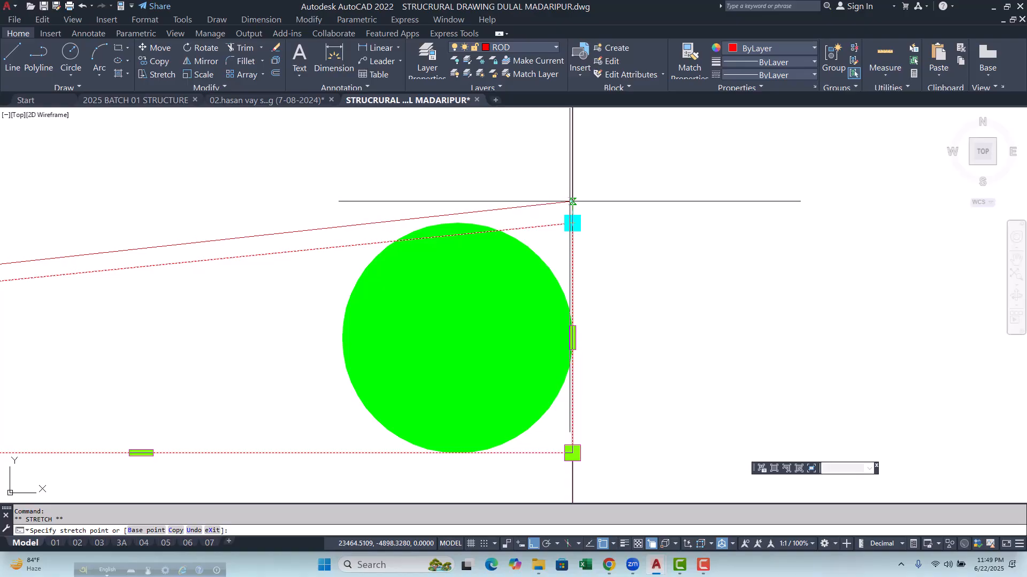
scroll(569, 219, down, 6)
key(Escape)
key(Escape)
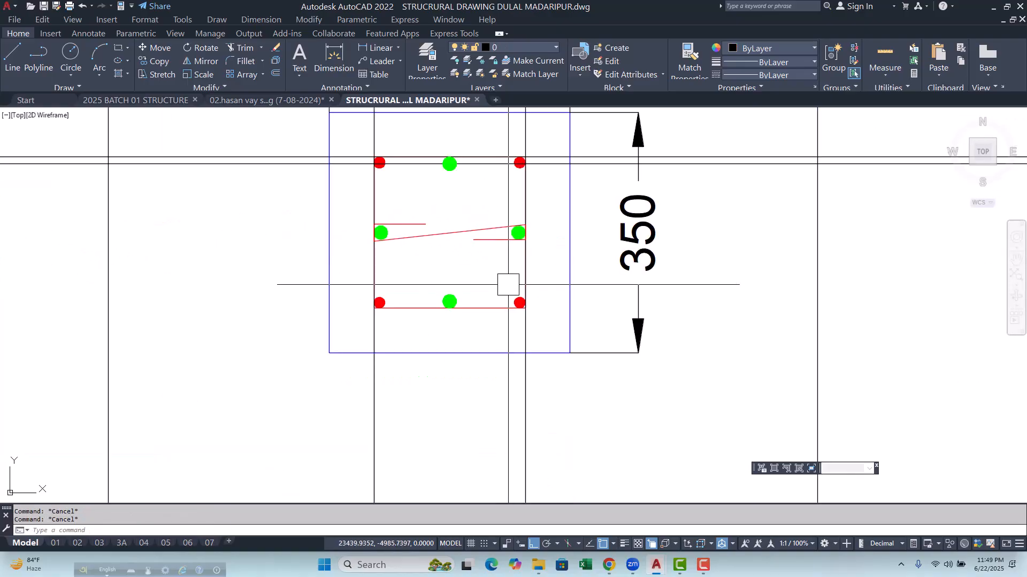
Step: Rotate a copy of the inner tie a quarter turn about its midpoint to wrap the top and bottom middle bars
scroll(425, 206, up, 2)
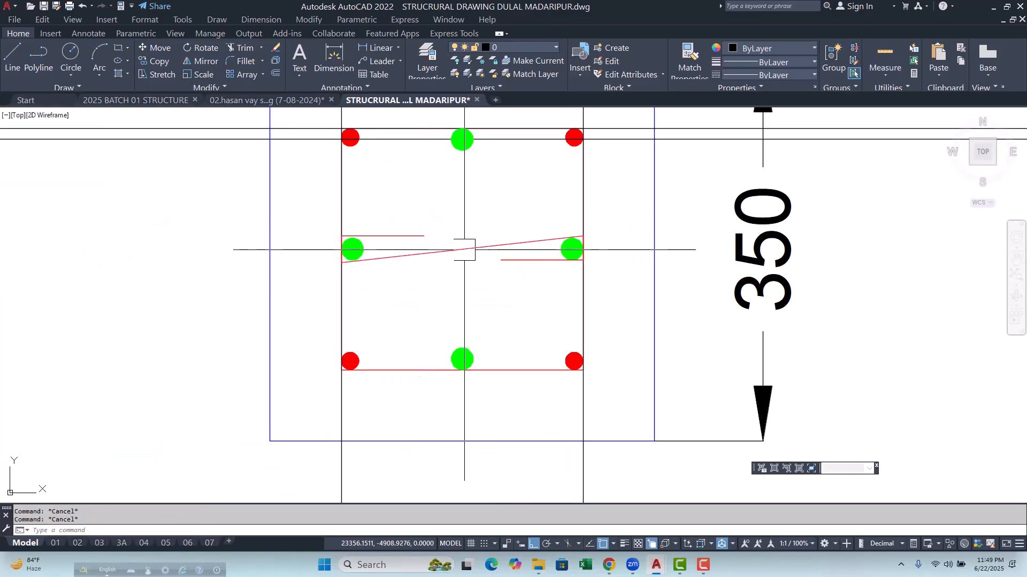
click(450, 232)
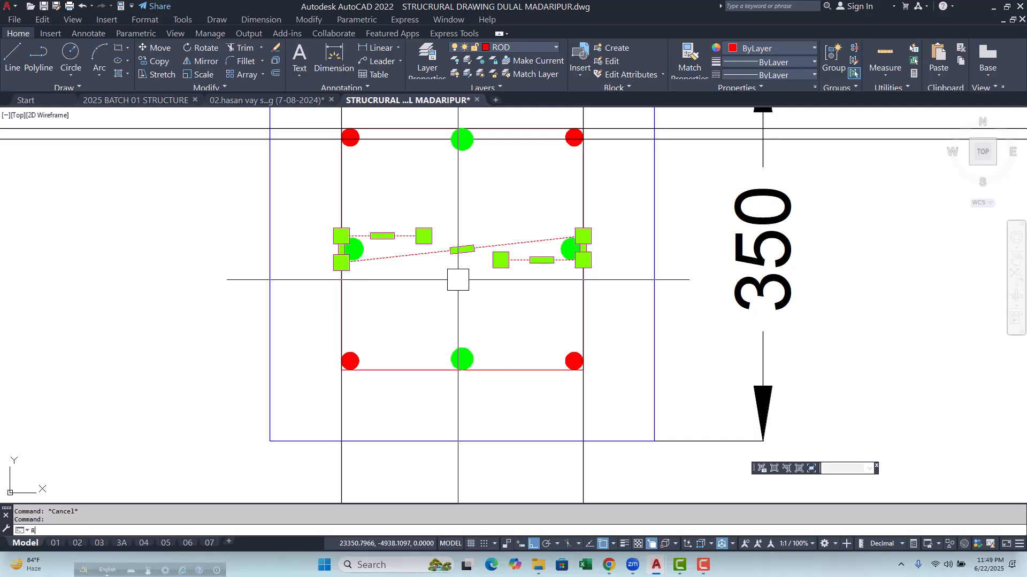
key(Return)
click(462, 250)
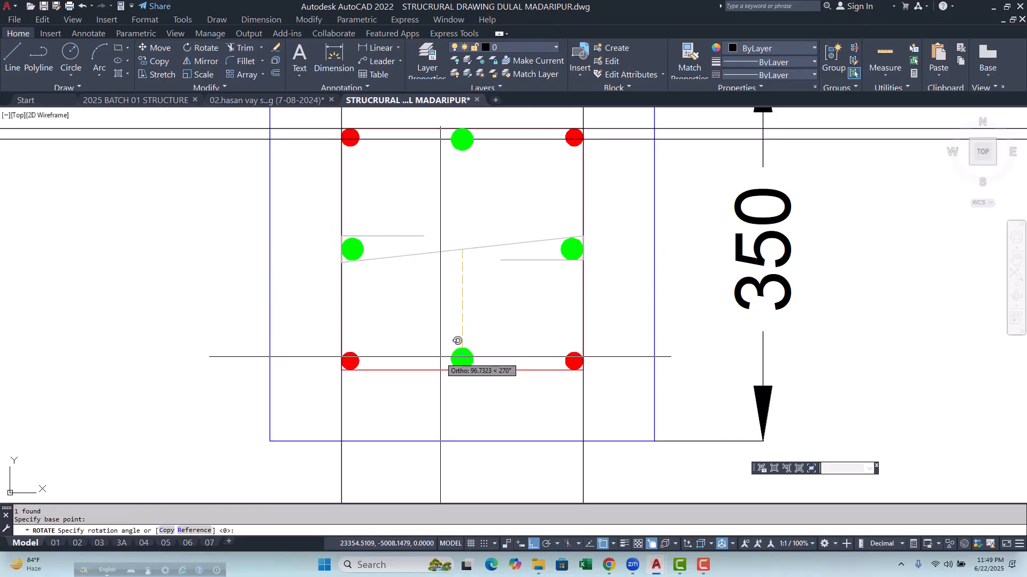
click(169, 531)
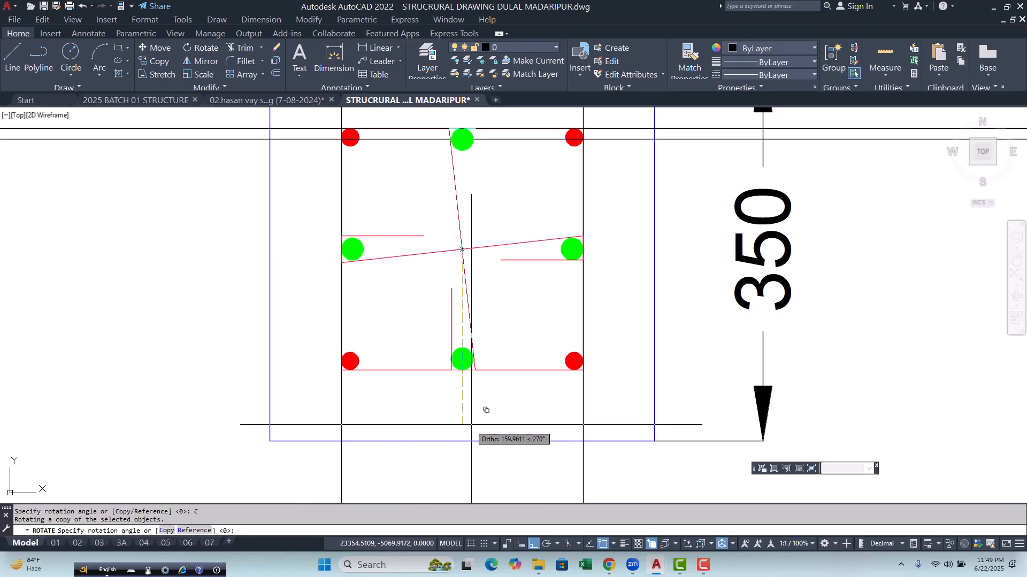
key(Escape)
key(Escape)
Step: Erase the two horizontal construction lines running through the top row of bars
scroll(470, 422, down, 2)
scroll(479, 292, up, 3)
middle_drag(487, 367, 483, 360)
scroll(415, 326, down, 4)
click(747, 255)
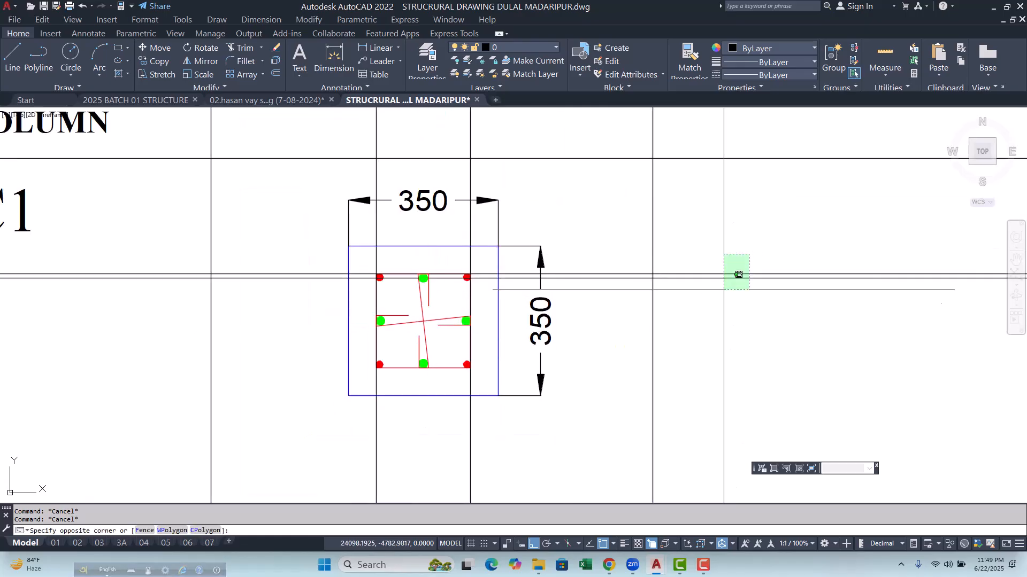
click(697, 317)
key(Escape)
Step: Erase the two vertical construction lines along the sides of the outer tie
scroll(339, 294, up, 3)
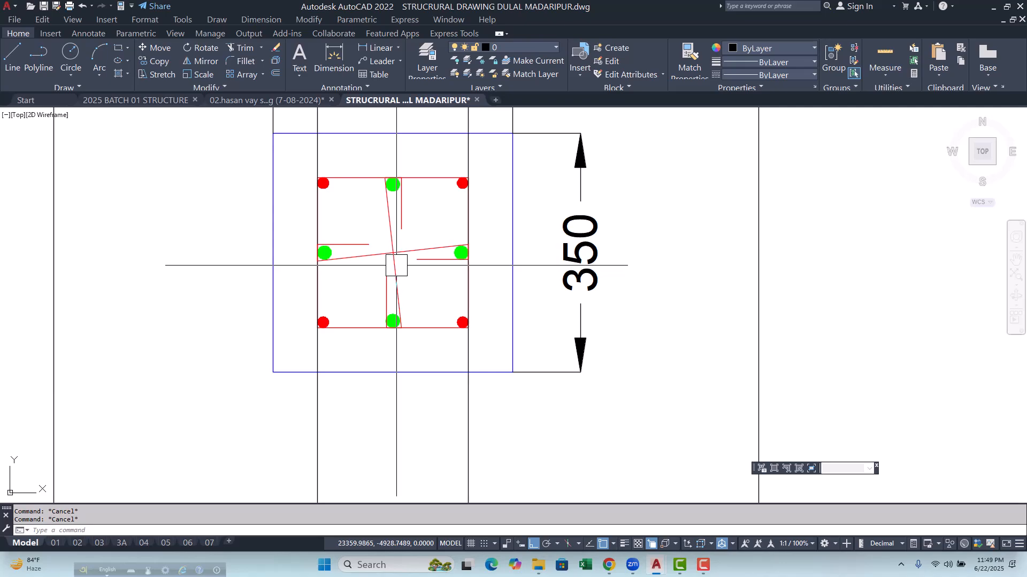
scroll(415, 291, up, 2)
scroll(384, 308, down, 2)
middle_drag(383, 308, 296, 264)
click(381, 362)
click(265, 376)
click(261, 377)
click(212, 380)
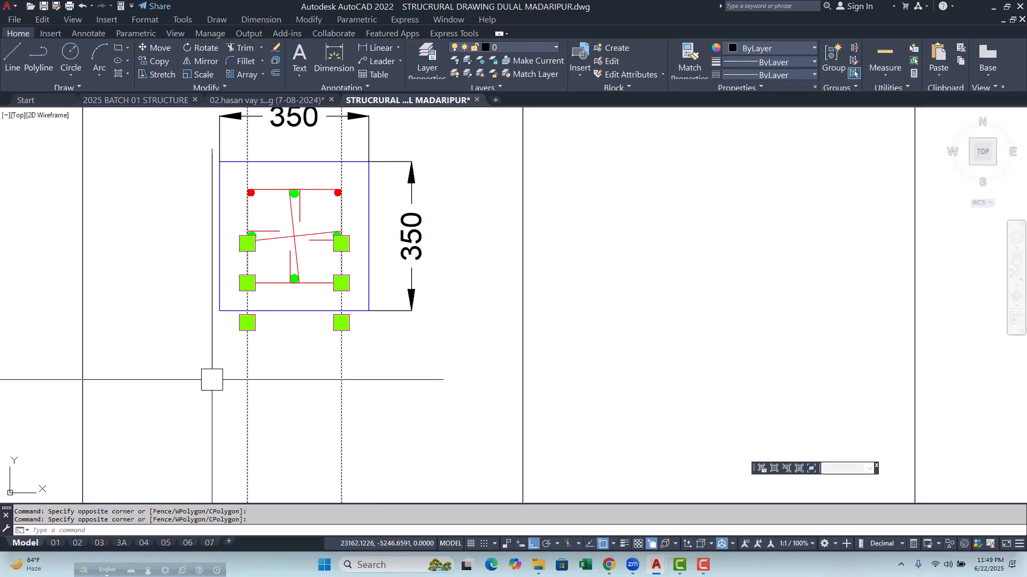
key(Escape)
key(Escape)
Step: Add a multiline text label "04-16mmØ" below the C1 section in the UP TO F.G.L cell, with "mm" in lowercase
scroll(319, 300, down, 4)
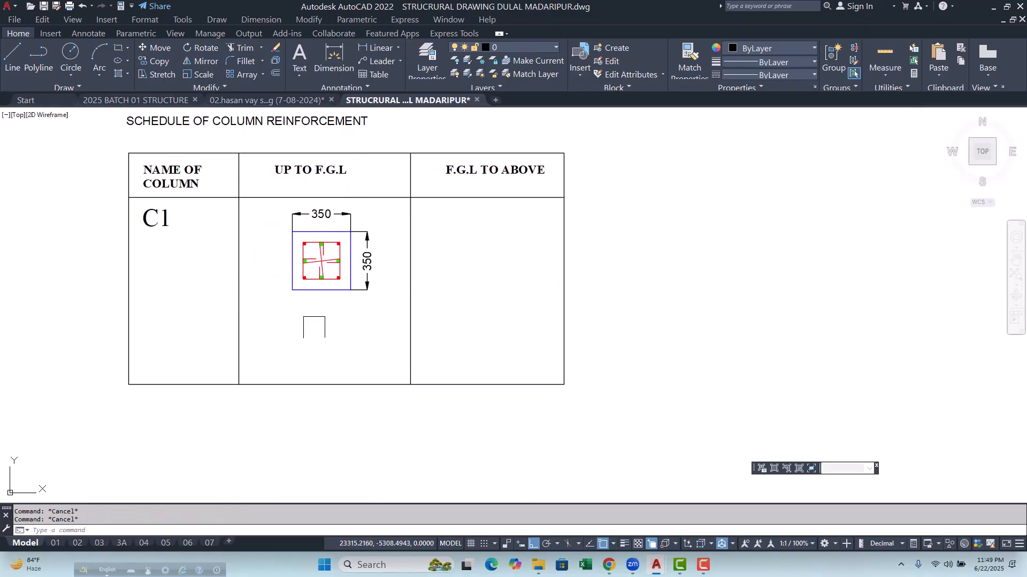
scroll(319, 228, up, 3)
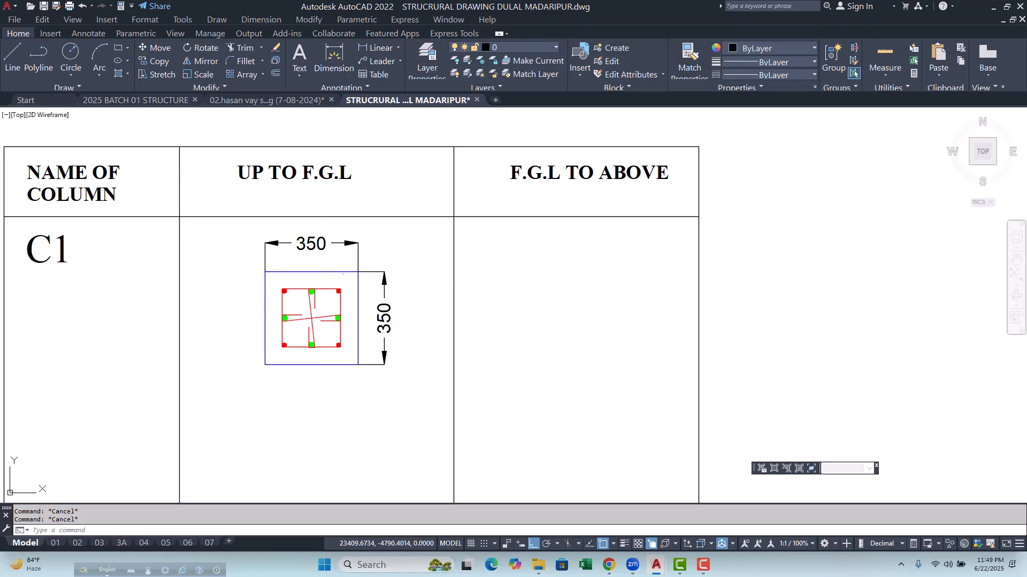
scroll(325, 226, down, 3)
scroll(306, 366, up, 2)
text(MT)
key(Return)
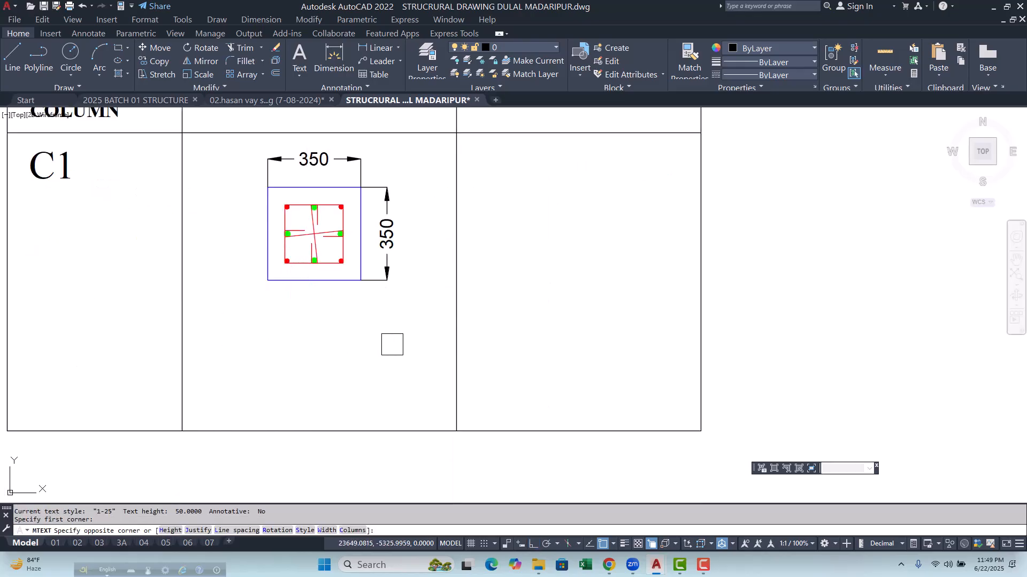
click(224, 303)
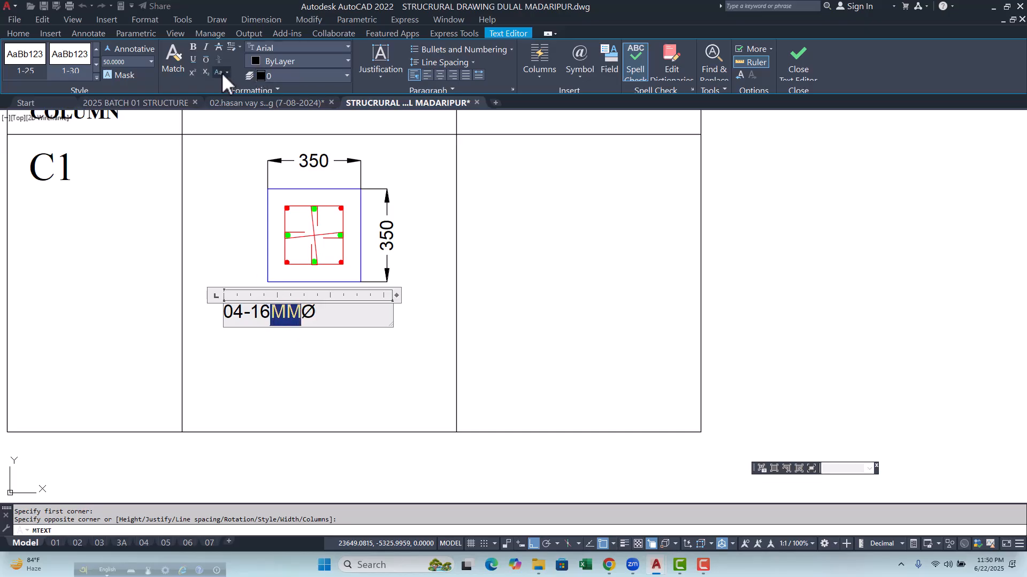
click(226, 71)
click(241, 109)
click(435, 373)
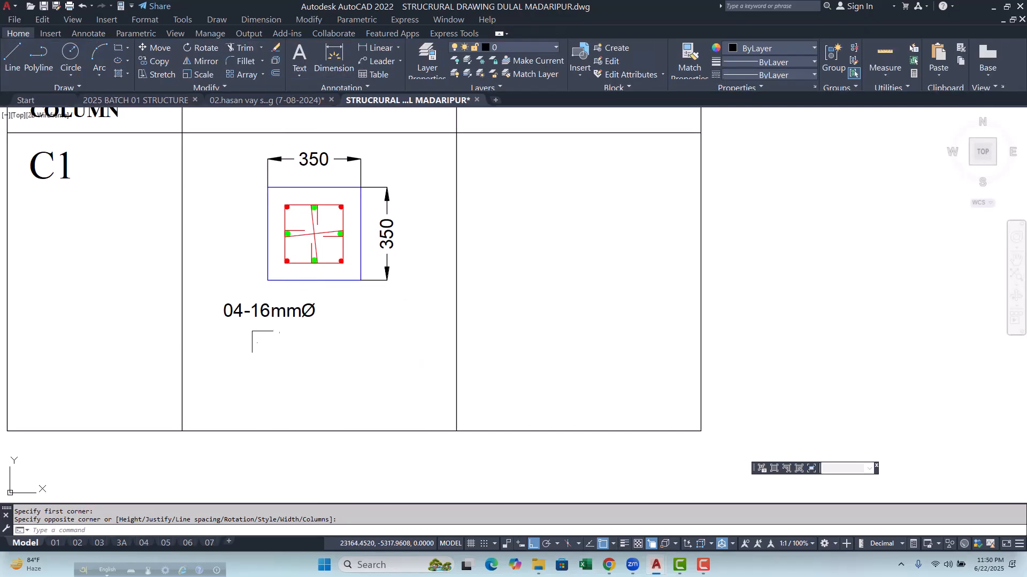
Step: Move the 04-16mmØ label right so it sits beneath the column outline
scroll(265, 342, up, 4)
text(m)
key(Return)
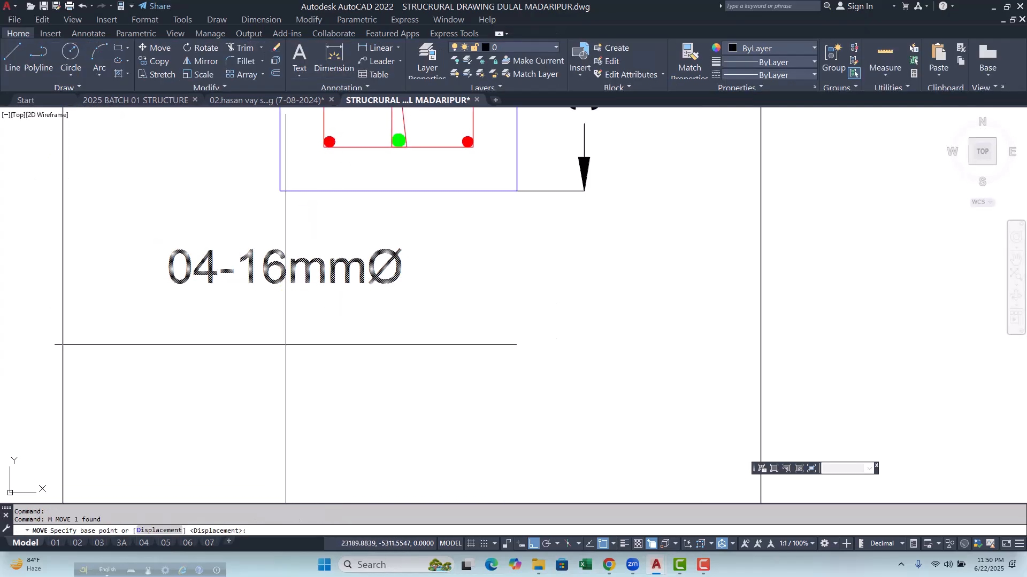
click(285, 345)
scroll(422, 332, down, 3)
key(Escape)
key(Escape)
Step: Copy the red lower-left corner bar and paste it just left of the 04-16mmØ label
scroll(223, 205, up, 4)
click(223, 205)
click(296, 266)
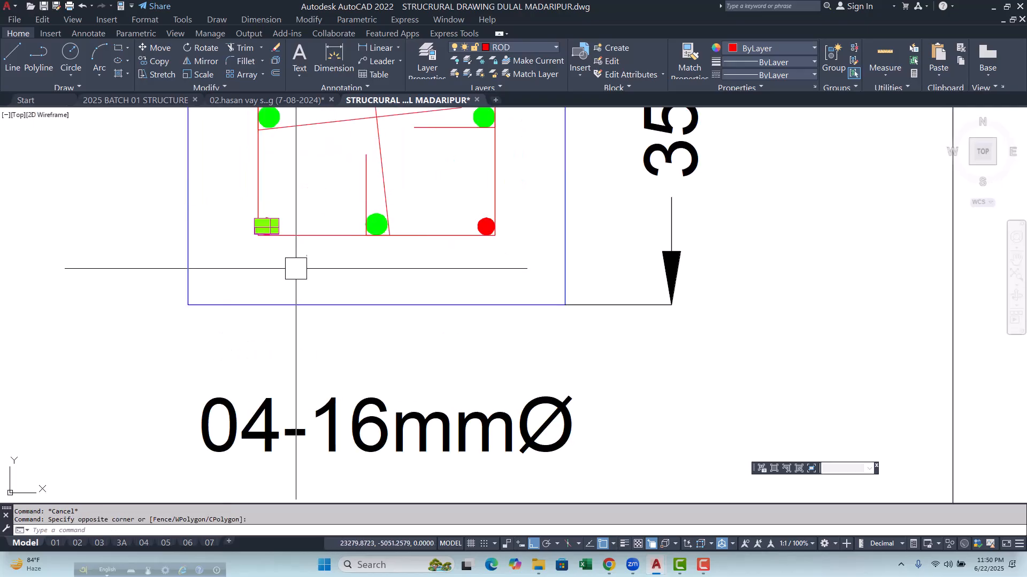
key(ctrl+c)
scroll(297, 290, down, 3)
scroll(276, 314, up, 3)
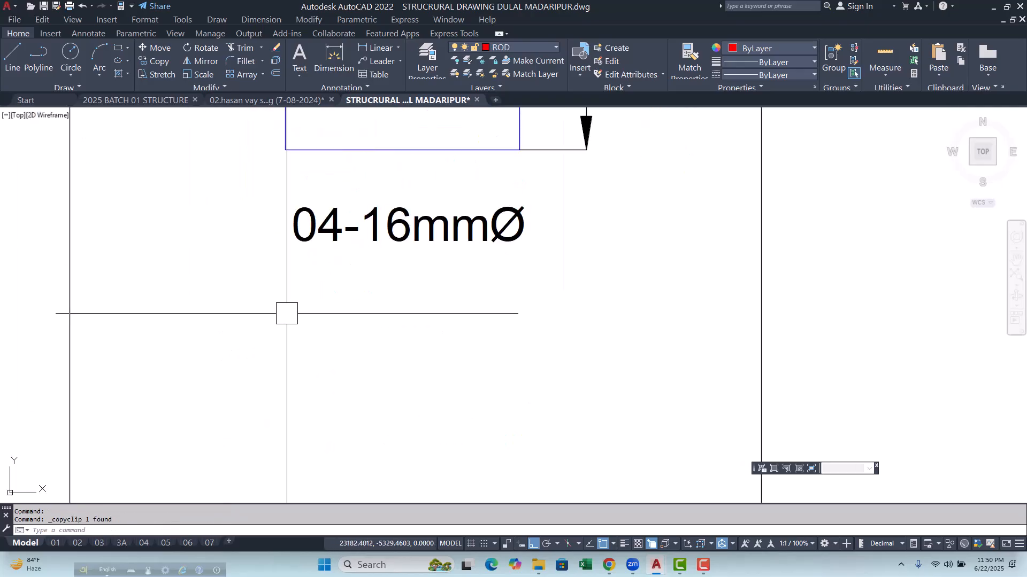
key(ctrl+v)
scroll(275, 251, up, 4)
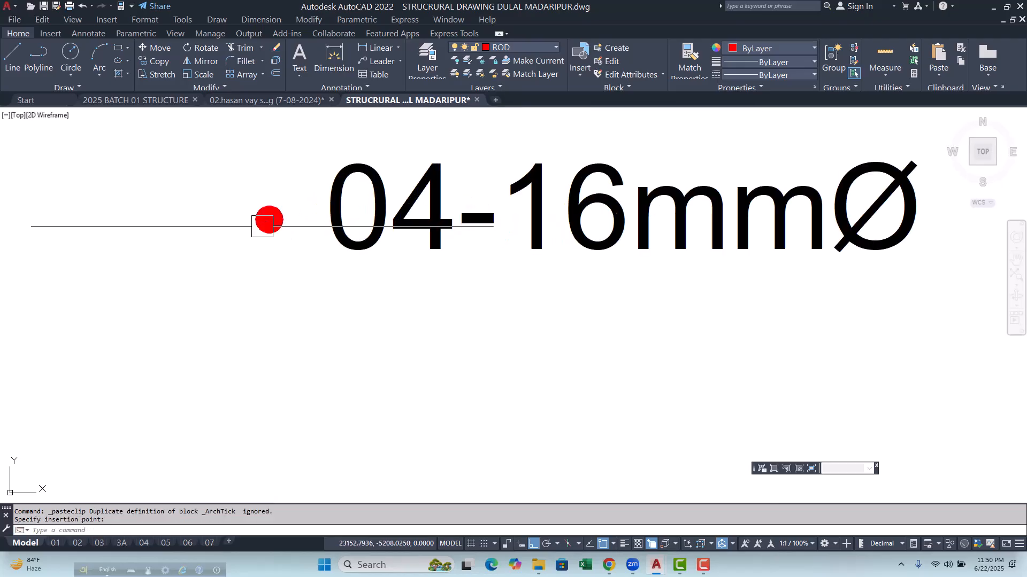
Step: Scale the pasted red bar marker up about its centre to roughly the height of the label text
scroll(193, 263, down, 4)
scroll(205, 230, up, 4)
click(206, 228)
click(159, 285)
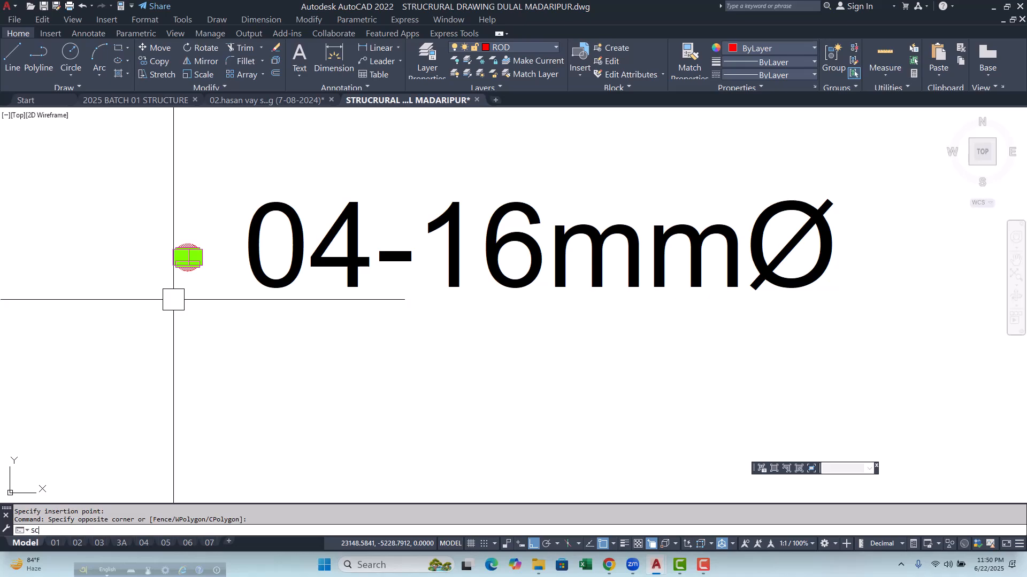
text(sc)
key(Return)
click(187, 257)
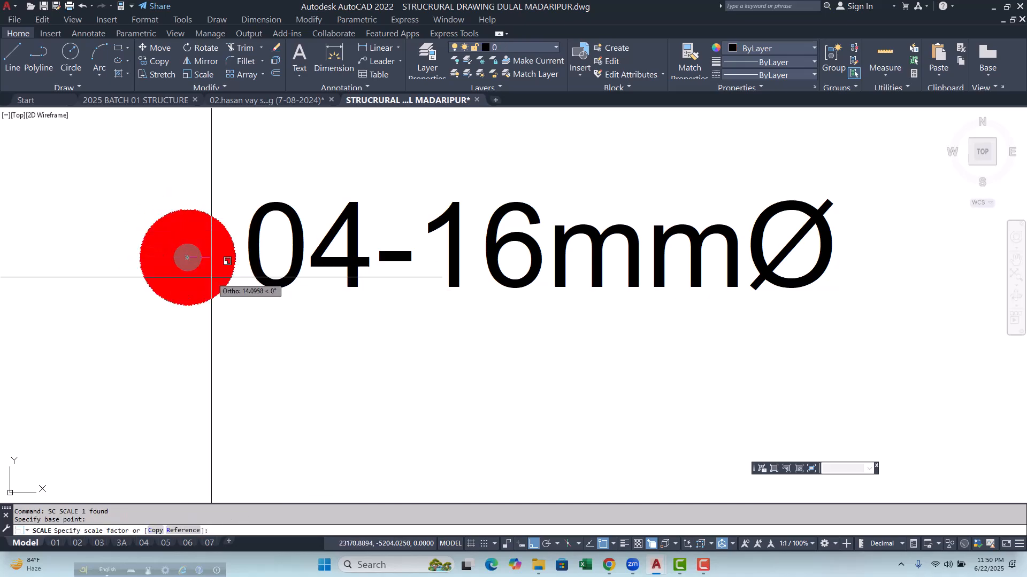
key(Escape)
key(Escape)
scroll(347, 235, down, 4)
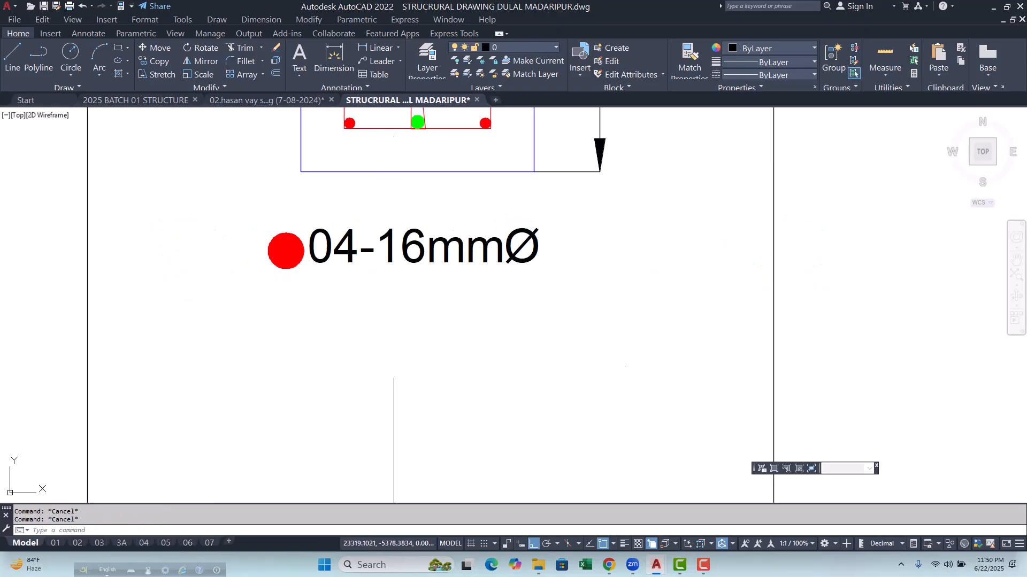
Step: Move the 04-16mmØ text slightly down to line up with the centre of the red marker
click(344, 247)
text(m)
key(space)
click(390, 301)
click(389, 306)
key(Escape)
key(Escape)
scroll(302, 289, down, 4)
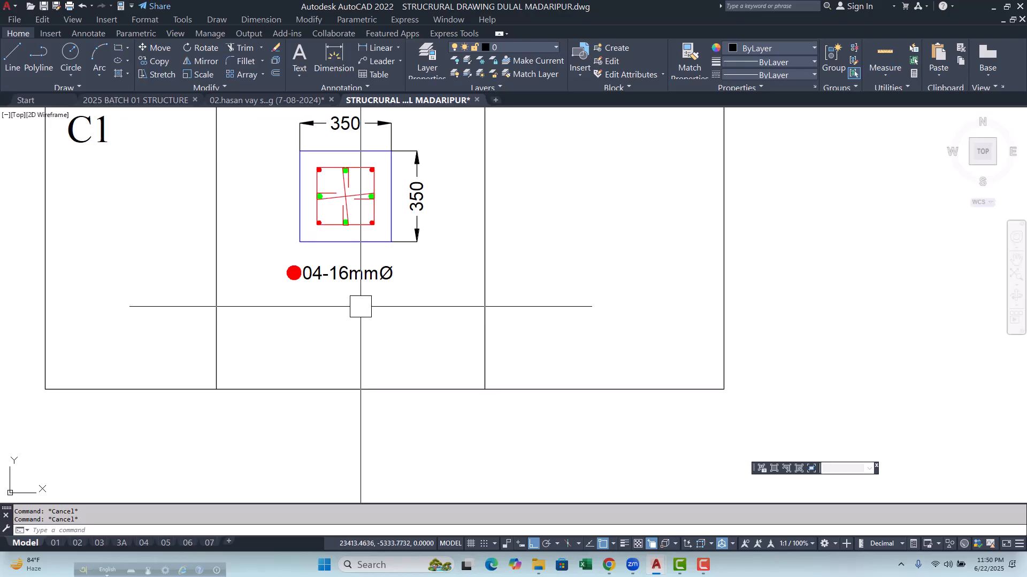
Step: Copy the red marker and its 04-16mmØ label straight down as a second line
scroll(387, 275, up, 3)
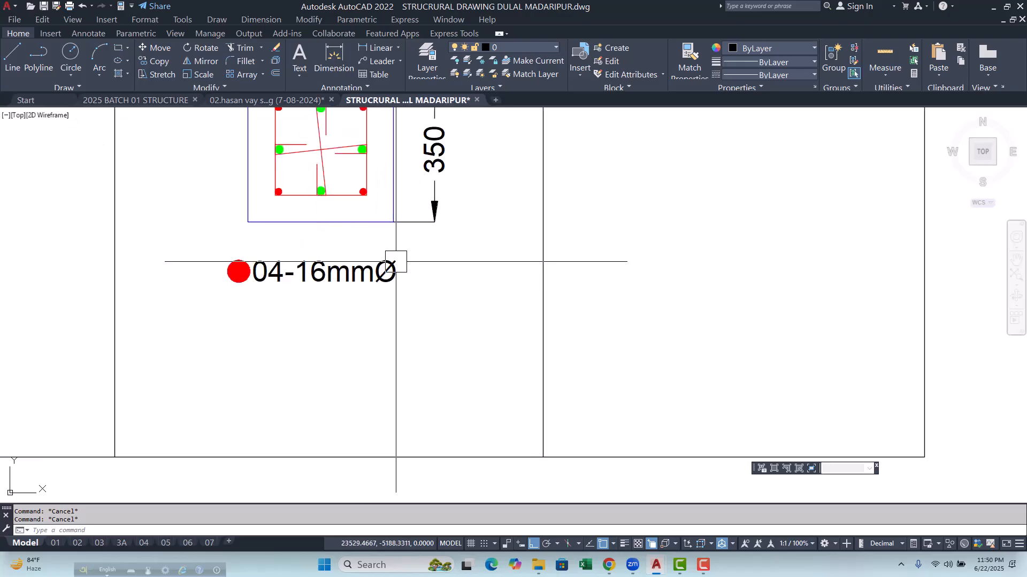
click(433, 244)
click(208, 314)
text(co)
key(Return)
click(314, 346)
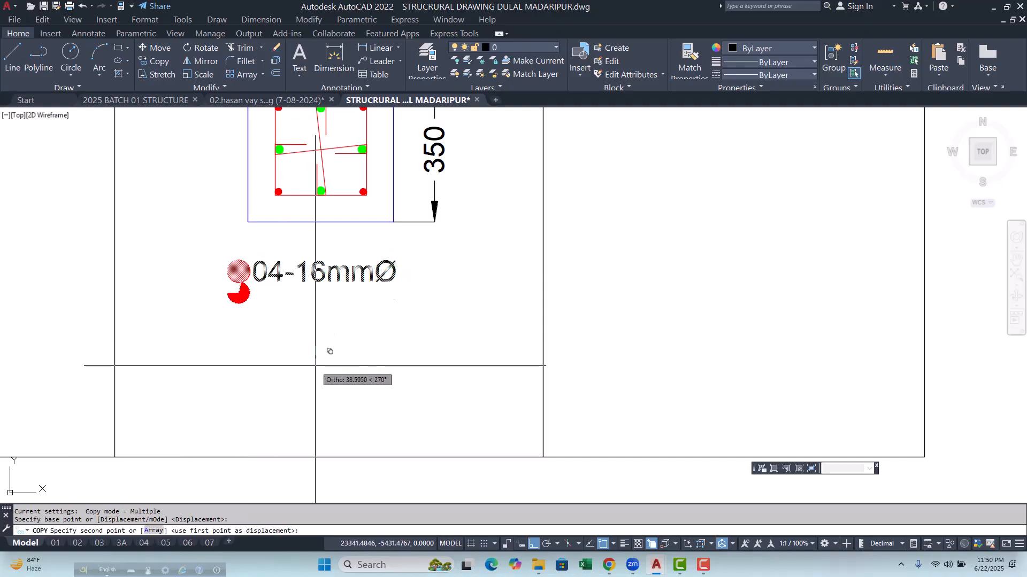
click(328, 365)
key(Escape)
Step: Edit the lower label to read 04-20mmØ
scroll(328, 366, up, 4)
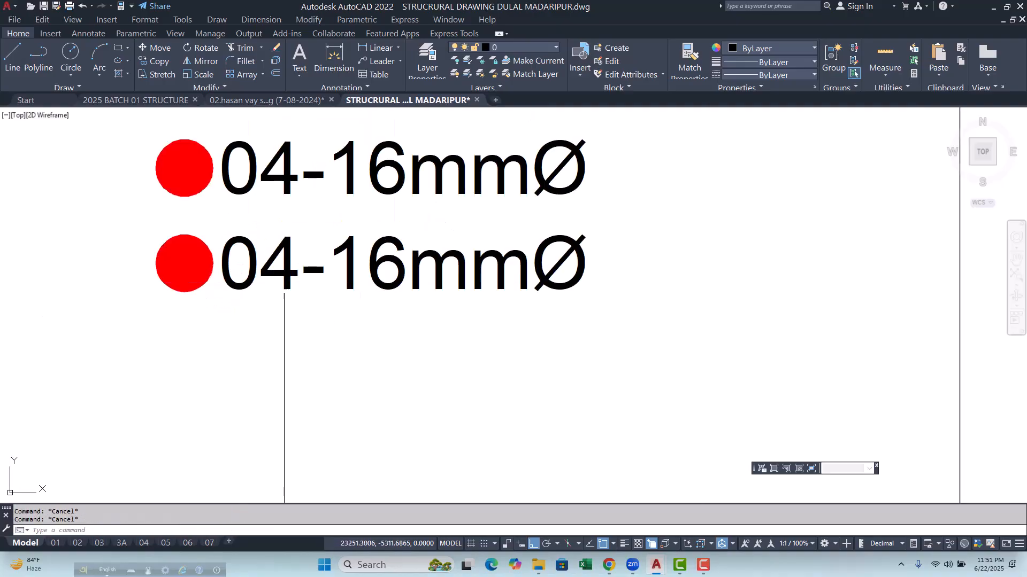
double_click(290, 278)
drag(300, 275, 280, 270)
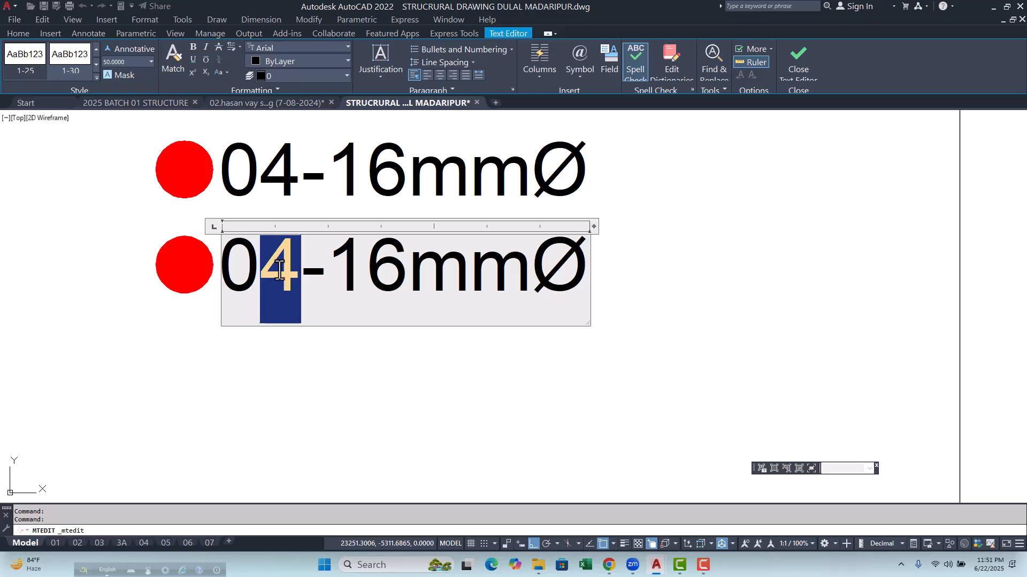
click(287, 270)
drag(405, 276, 341, 267)
text(2)
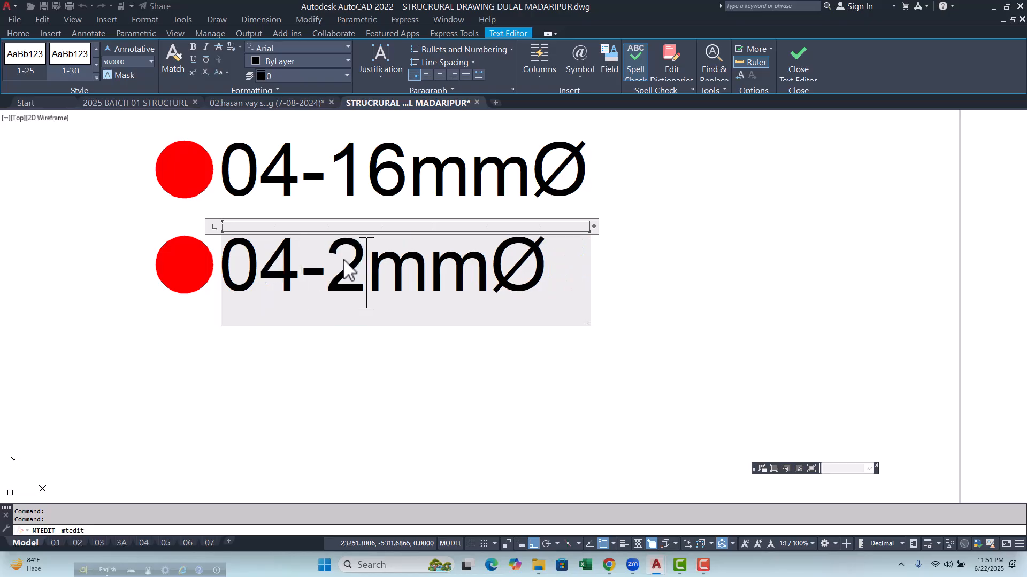
text(0)
click(428, 401)
scroll(424, 392, down, 5)
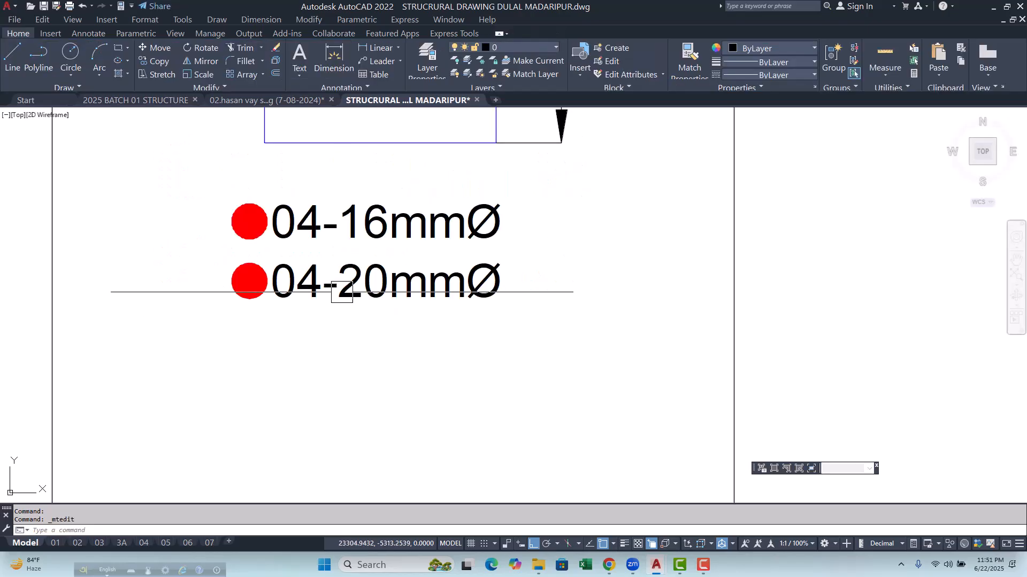
text(A)
key(Return)
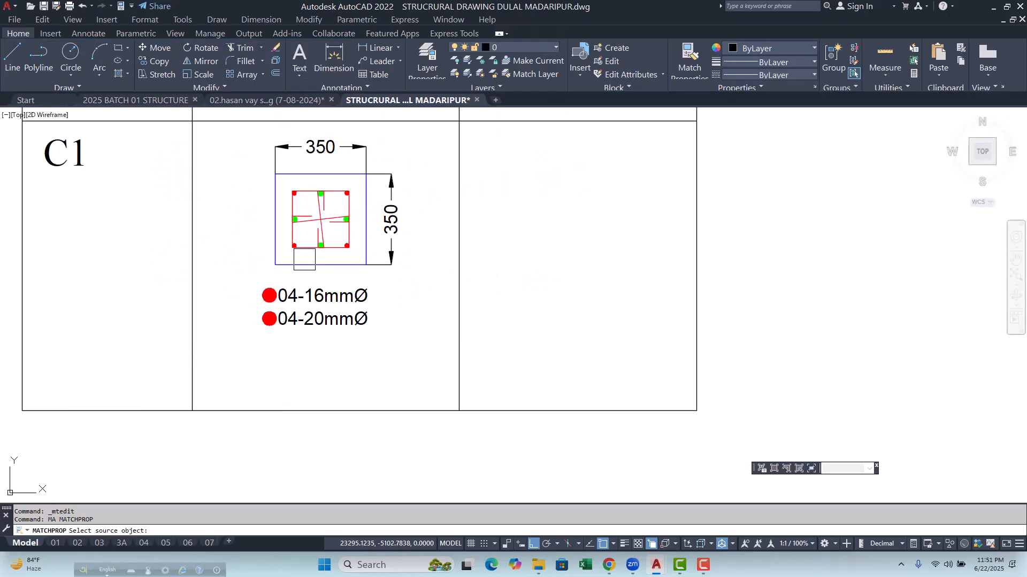
scroll(289, 208, up, 6)
click(235, 206)
scroll(247, 207, down, 2)
scroll(262, 191, down, 7)
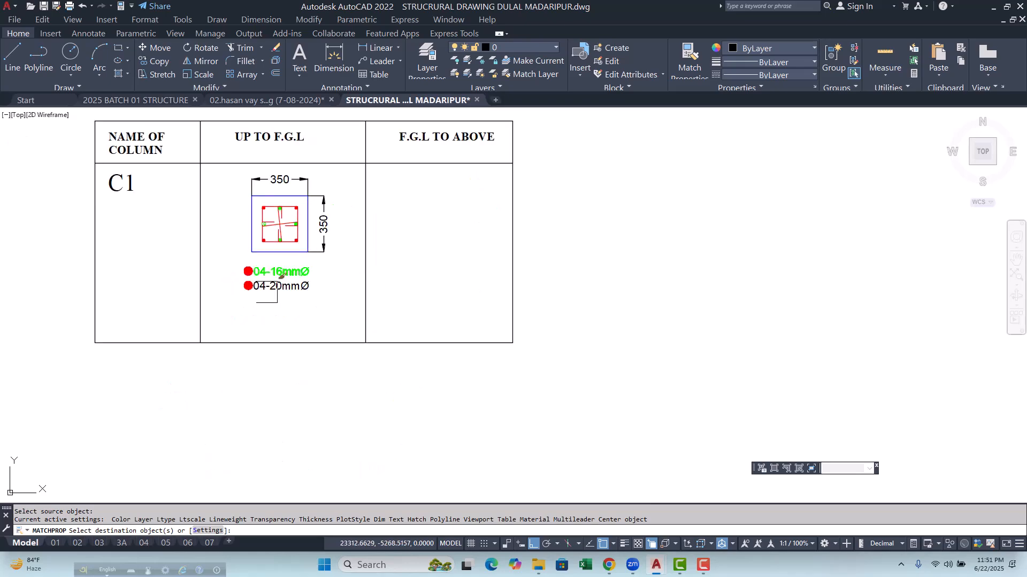
scroll(230, 270, up, 5)
key(Escape)
scroll(226, 281, up, 4)
scroll(226, 282, down, 4)
key(Escape)
key(Escape)
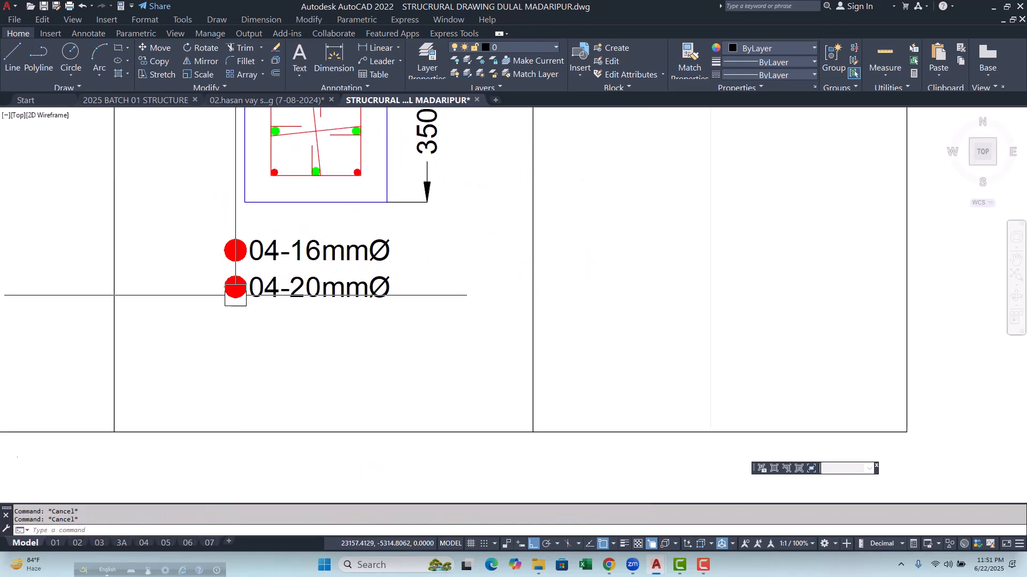
scroll(236, 289, up, 4)
scroll(235, 278, down, 4)
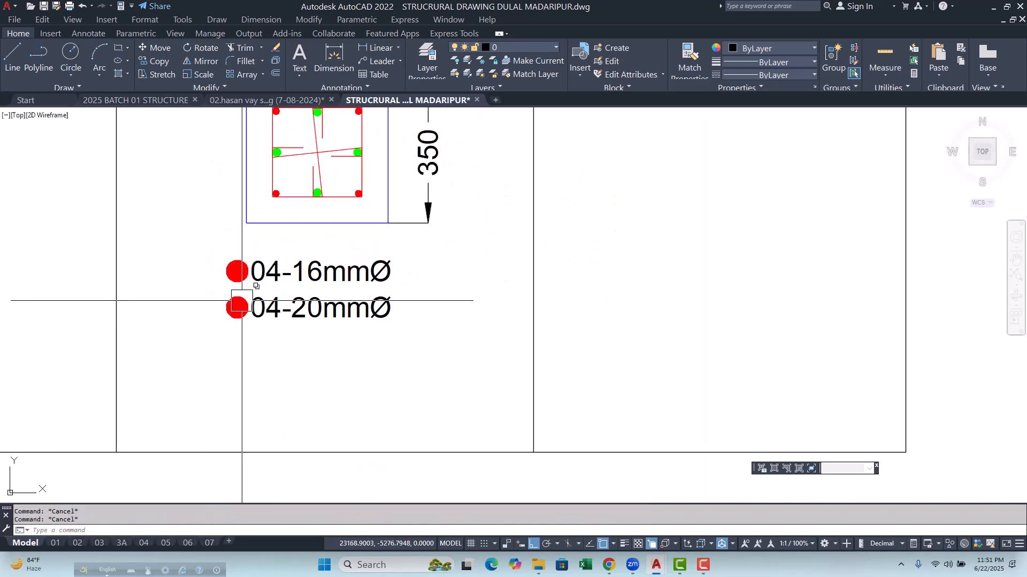
scroll(242, 301, up, 4)
double_click(215, 319)
key(Escape)
key(Escape)
key(Escape)
Step: Recolor the round marker in front of the 04-20mmØ label green
click(262, 283)
click(193, 337)
click(754, 49)
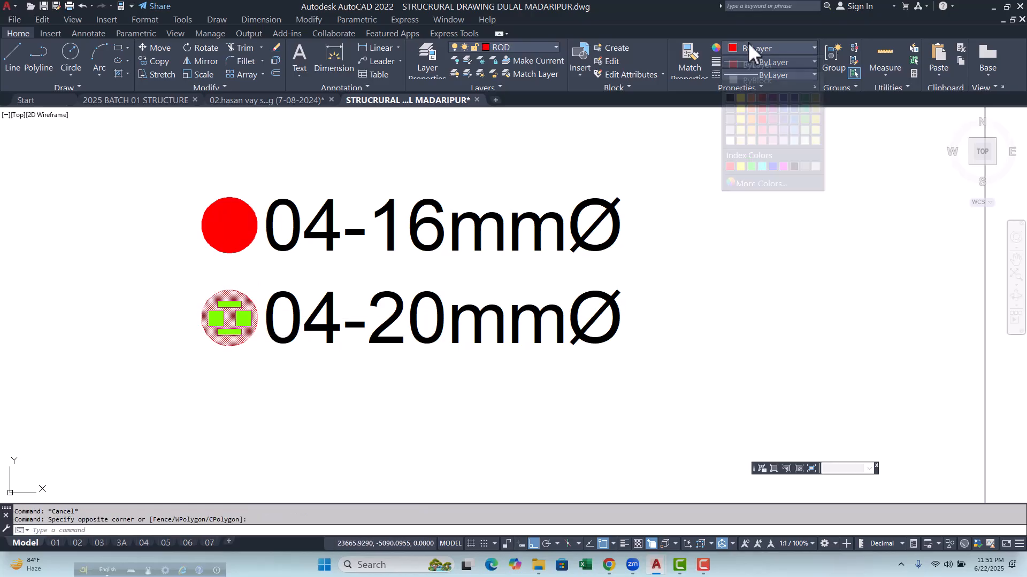
click(752, 168)
key(Escape)
scroll(323, 337, down, 6)
key(Escape)
Step: Copy the C1 section with its dimensions and bar labels from the UP TO F.G.L cell into the F.G.L TO ABOVE cell
middle_drag(323, 338, 238, 308)
scroll(312, 320, down, 2)
middle_drag(365, 339, 351, 327)
scroll(303, 345, up, 2)
scroll(297, 344, down, 5)
scroll(208, 277, up, 4)
scroll(198, 274, up, 5)
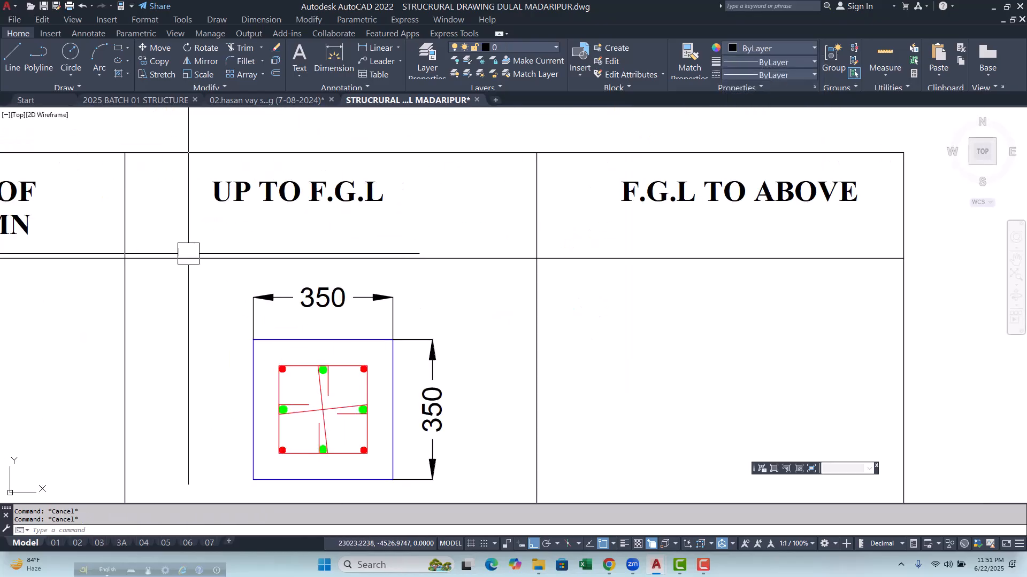
click(188, 227)
scroll(193, 240, down, 6)
click(284, 342)
text(co)
key(Return)
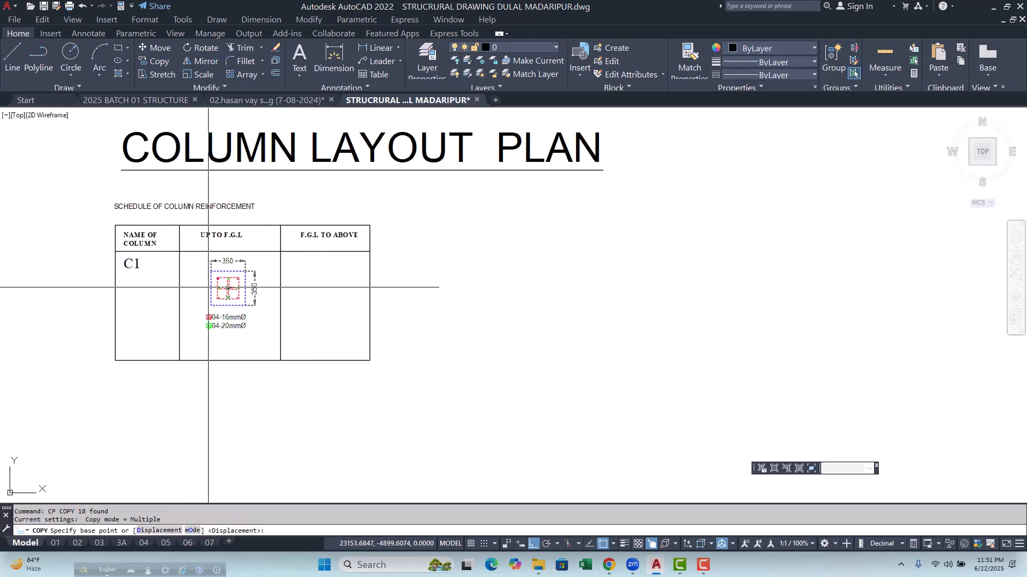
click(180, 252)
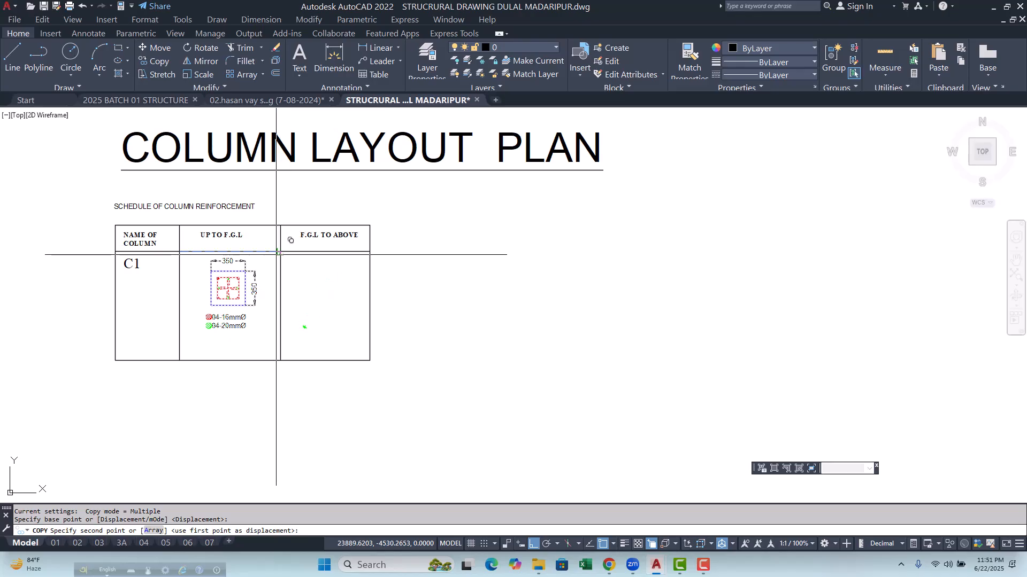
click(281, 252)
key(Escape)
key(Escape)
scroll(298, 290, up, 2)
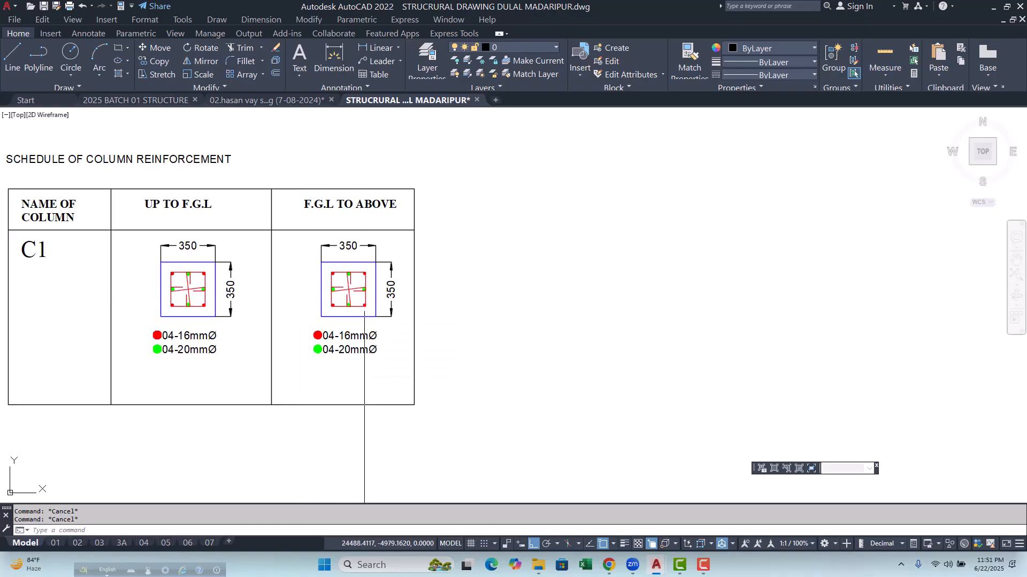
scroll(344, 285, up, 2)
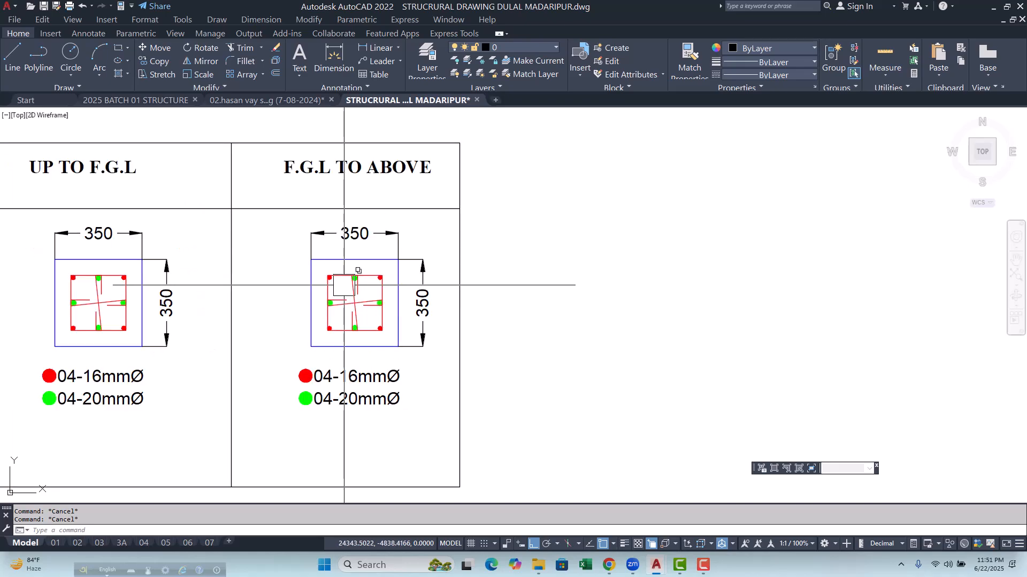
scroll(343, 287, down, 6)
scroll(279, 298, up, 6)
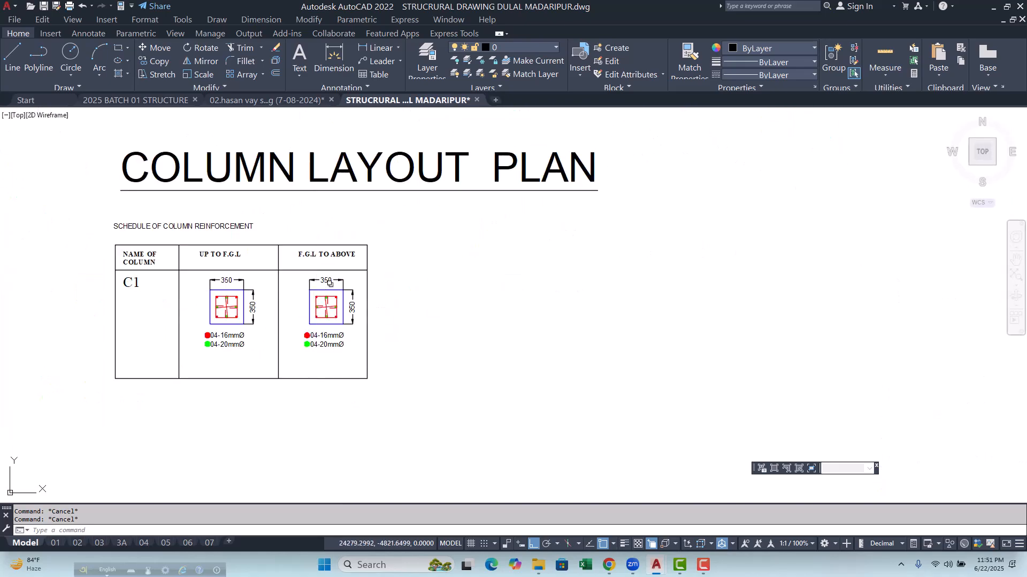
middle_drag(342, 332, 339, 316)
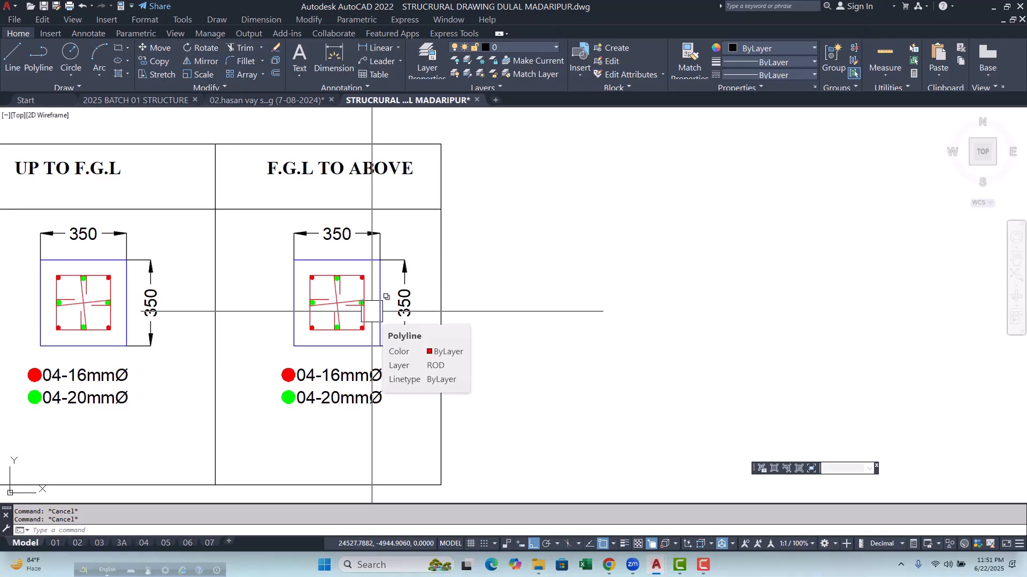
scroll(340, 295, up, 2)
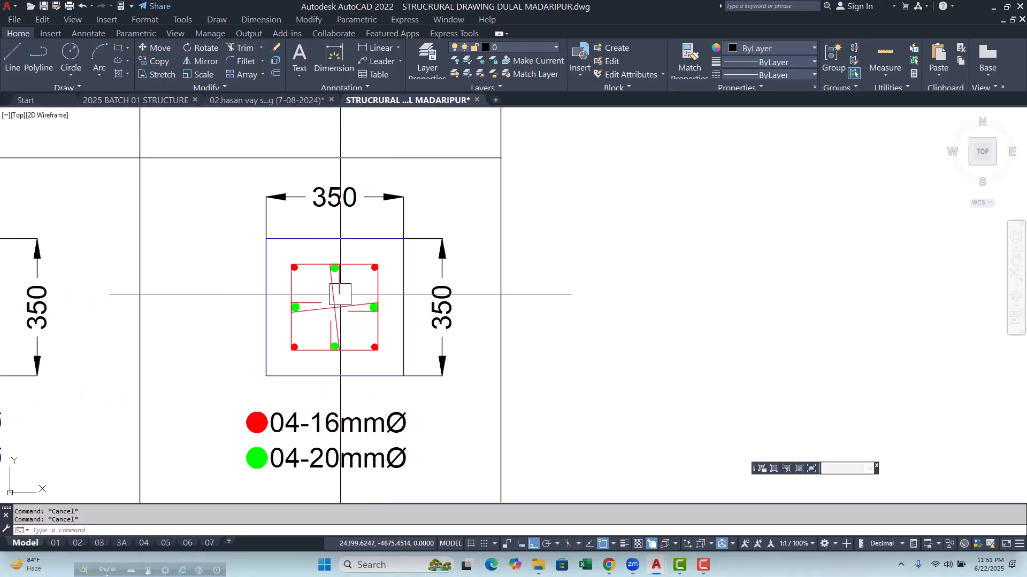
scroll(379, 292, down, 3)
scroll(394, 308, up, 4)
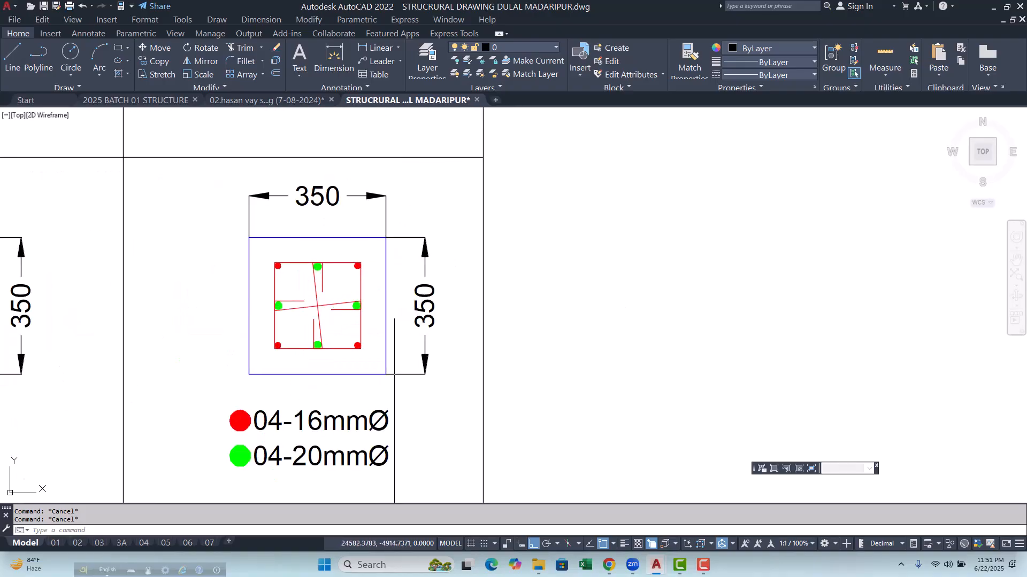
Step: Offset the copied section's blue outline inward to form a 300 x 300 column outline
key(Return)
scroll(399, 299, up, 2)
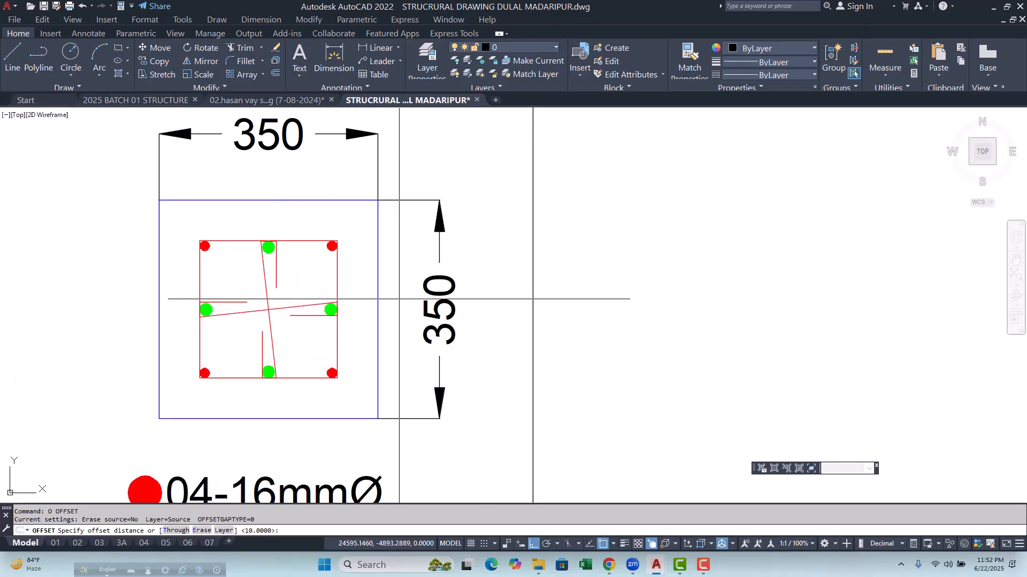
key(Return)
click(377, 279)
click(345, 286)
key(Escape)
Step: Erase the original outer 350 outline of the section in the F.G.L TO ABOVE cell
scroll(384, 230, up, 2)
scroll(384, 230, up, 2)
click(384, 230)
click(347, 257)
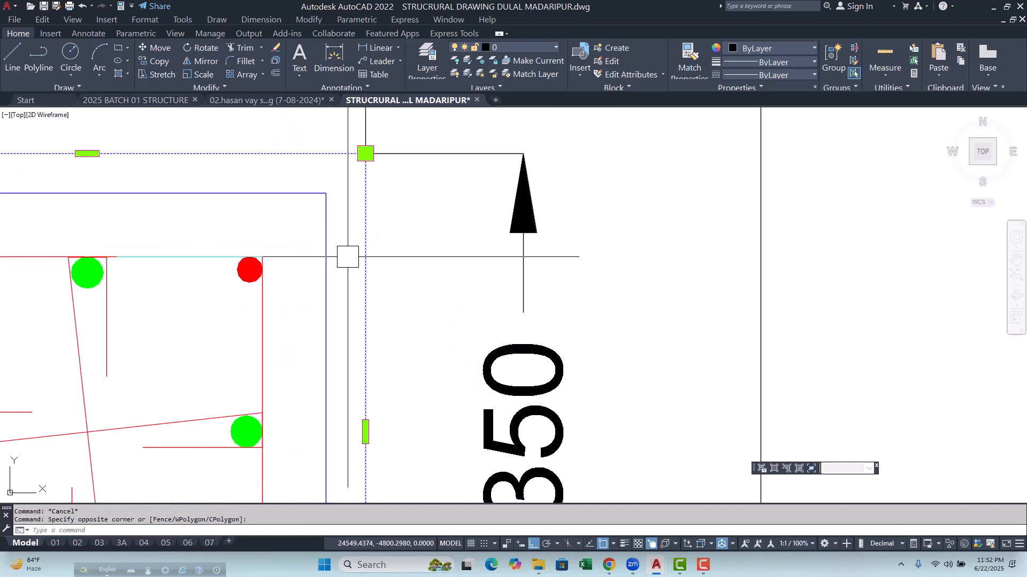
text(e)
key(Return)
scroll(386, 273, down, 3)
scroll(285, 243, up, 3)
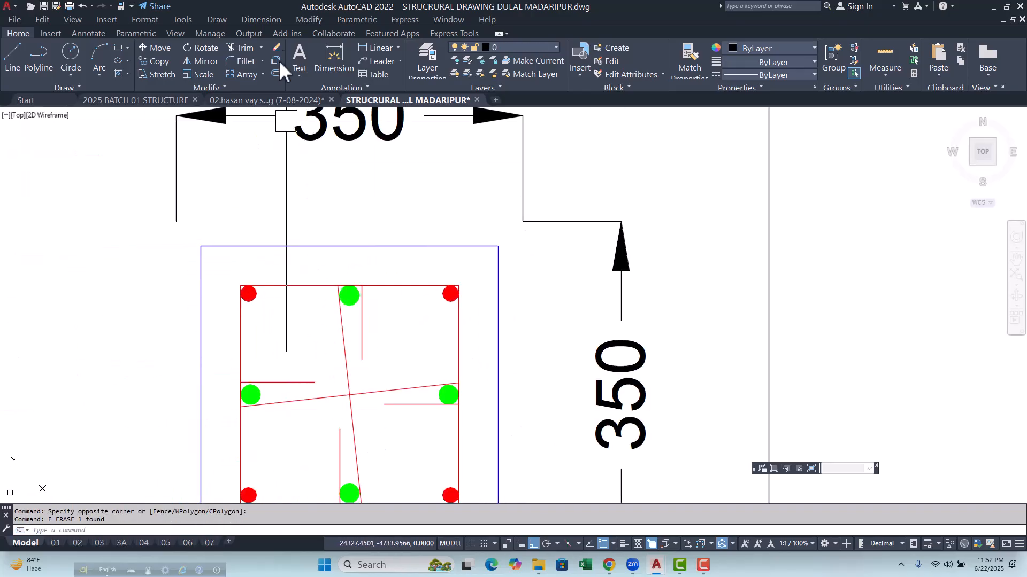
Step: Check the cover between the tie and the smaller column outline with a temporary linear dimension
click(365, 47)
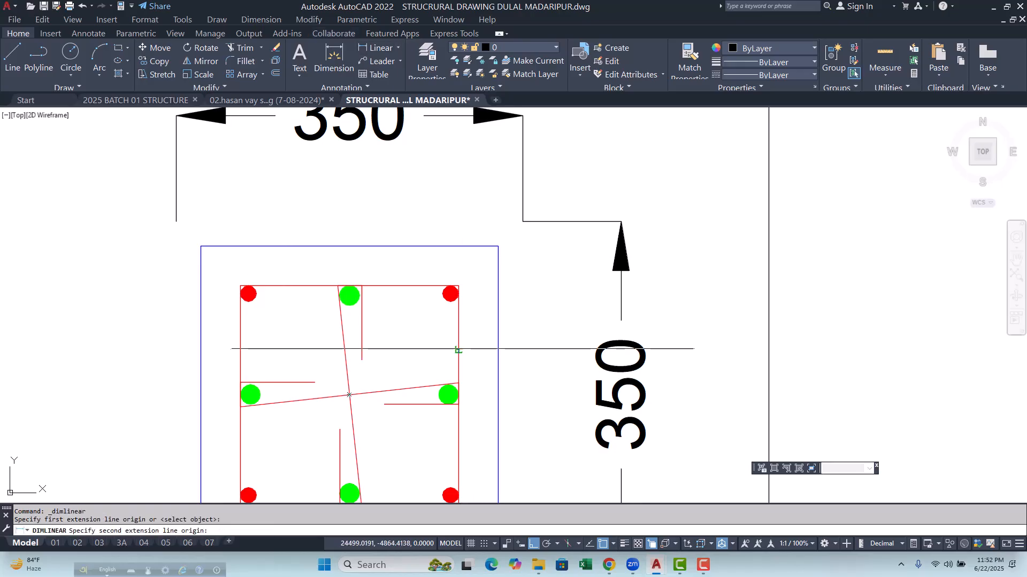
click(498, 350)
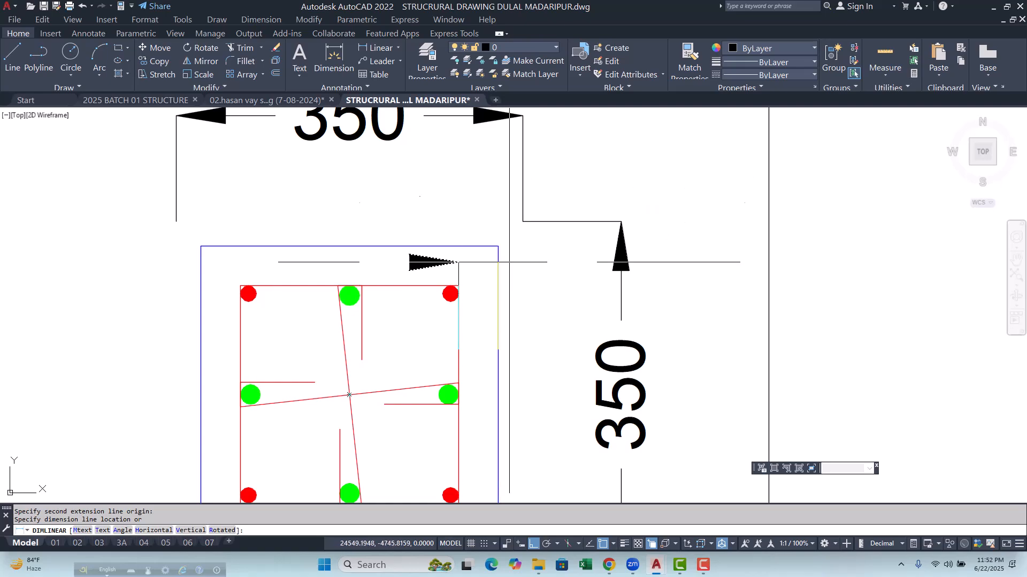
key(Escape)
scroll(500, 248, down, 4)
key(Escape)
key(Escape)
Step: Move the F.G.L TO ABOVE section's horizontal dimension so its left origin sits on the smaller outline's upper-left corner
scroll(402, 247, up, 4)
click(353, 193)
click(279, 226)
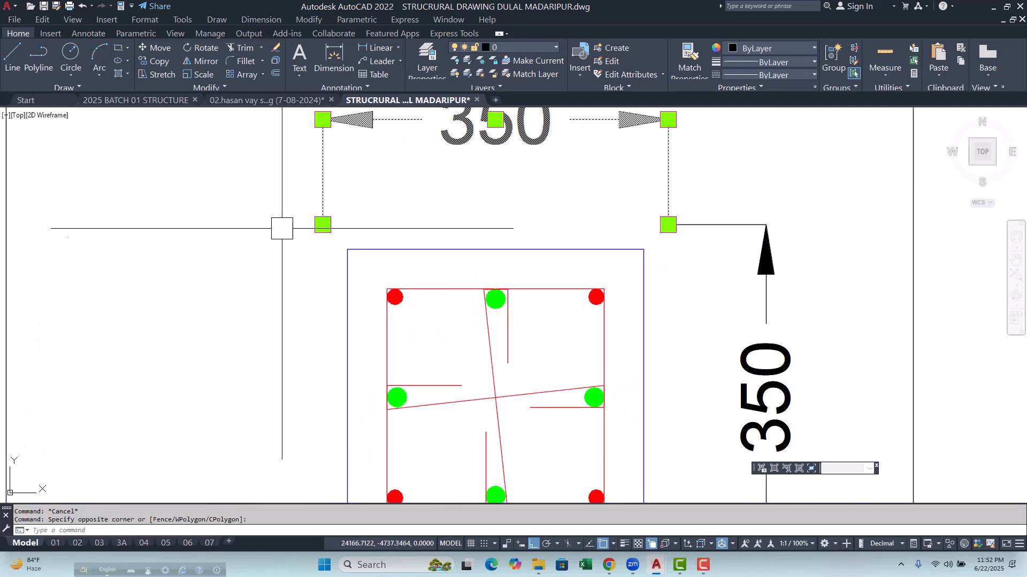
text(m)
key(Return)
click(322, 225)
click(347, 250)
scroll(328, 284, down, 2)
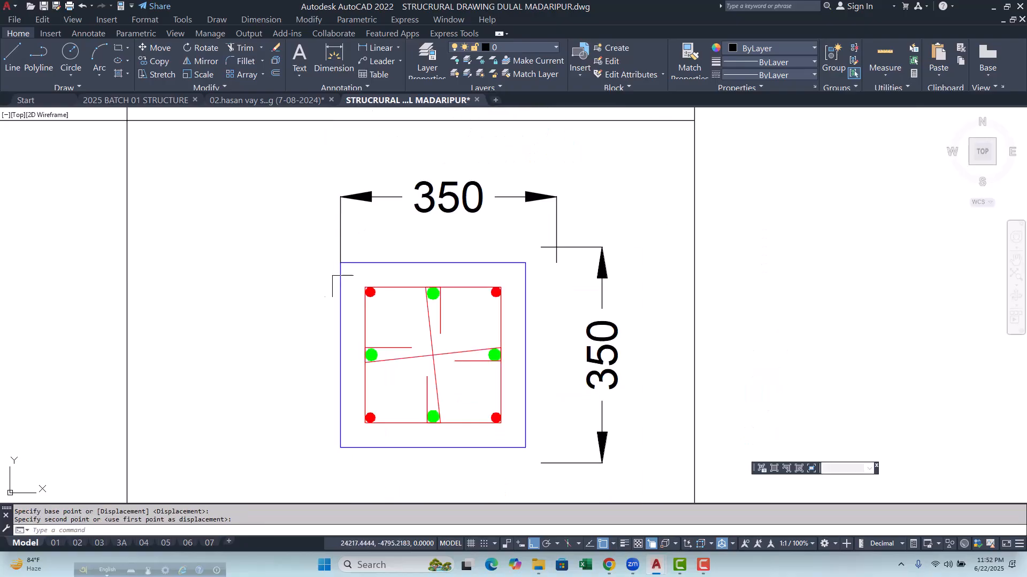
Step: Stretch the horizontal dimension's right origin to the smaller outline's upper-right corner so it spans the 300 width
click(526, 198)
click(556, 262)
click(525, 263)
key(Escape)
Step: Move the vertical 350 dimension so its upper origin sits on the smaller outline's upper-right corner
click(601, 274)
scroll(559, 259, up, 2)
text(m)
key(Return)
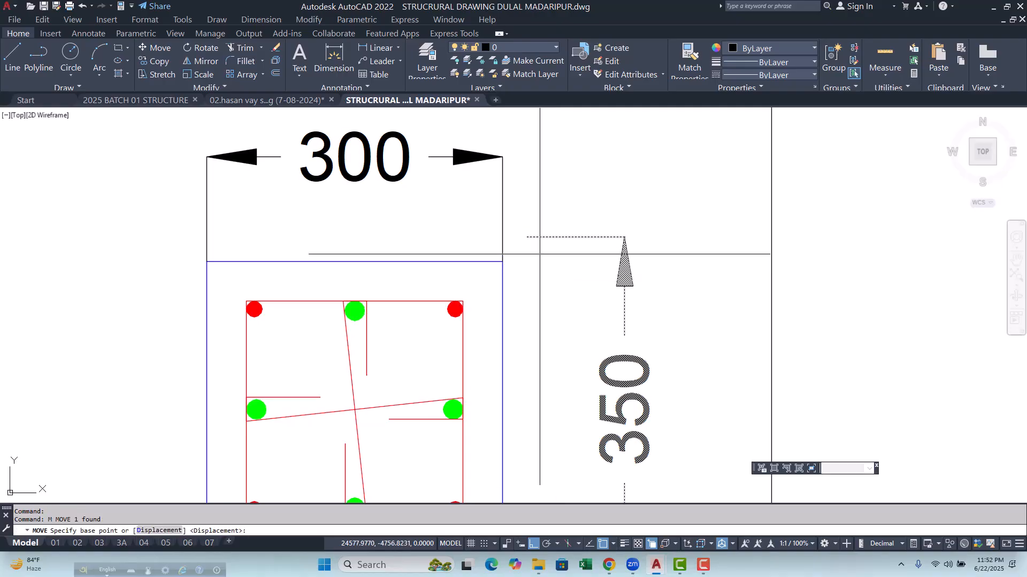
click(527, 237)
scroll(519, 245, down, 2)
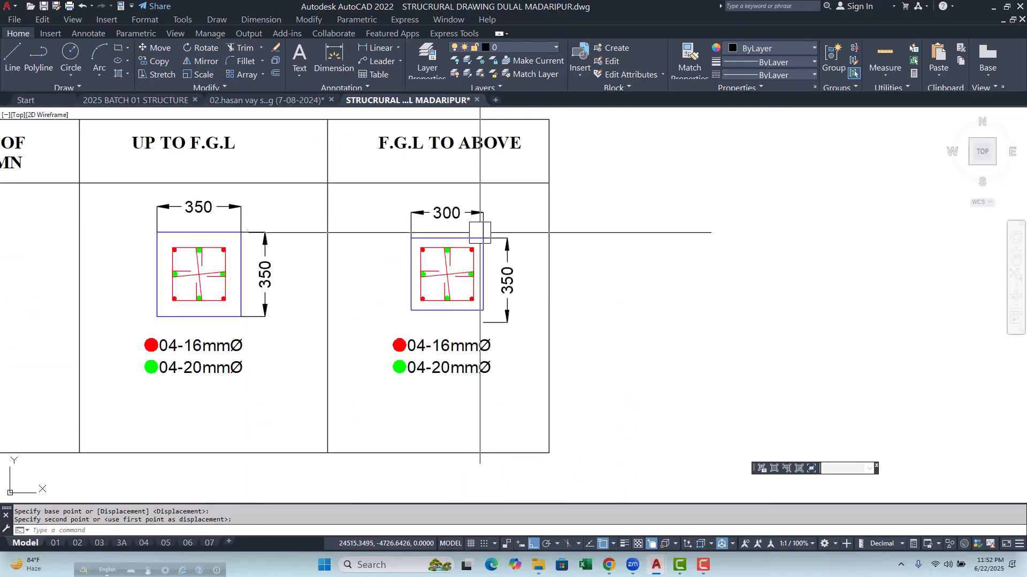
Step: Stretch the vertical dimension's lower origin to the smaller outline's lower-right corner so it spans the 300 height
scroll(476, 225, up, 3)
click(457, 340)
click(458, 339)
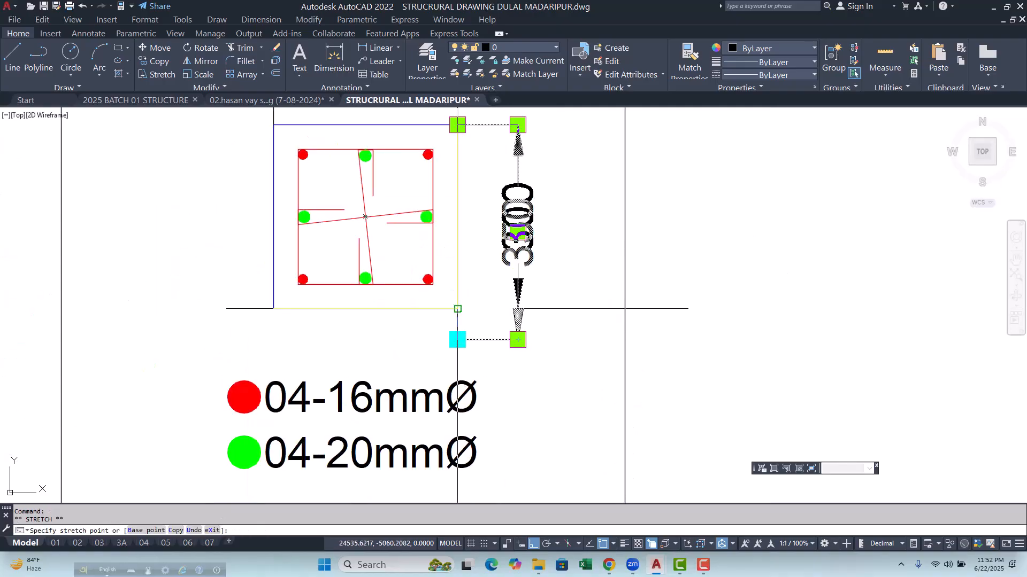
click(458, 308)
key(Escape)
key(Escape)
scroll(465, 286, down, 3)
scroll(398, 332, up, 3)
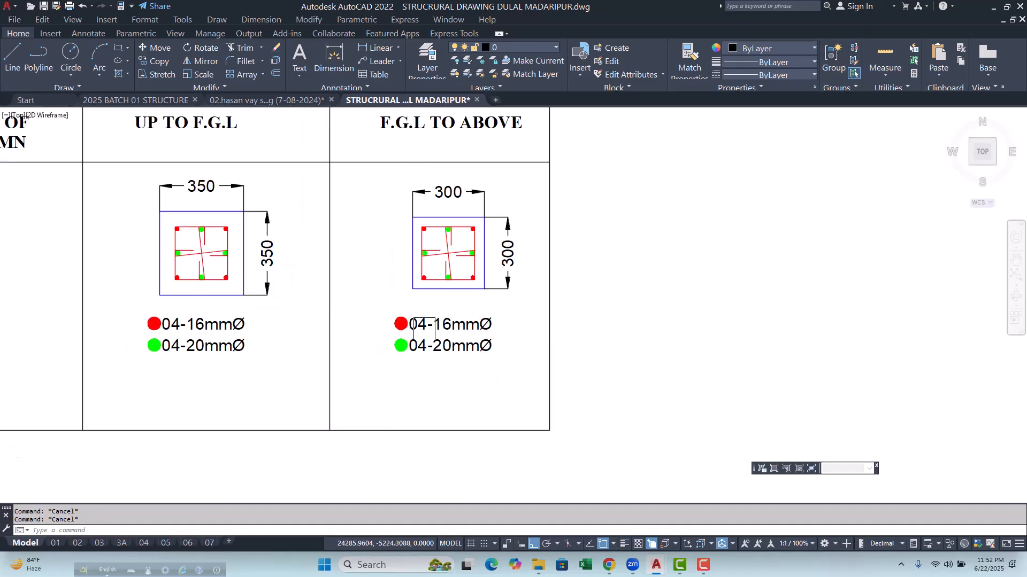
scroll(425, 328, up, 2)
scroll(442, 331, down, 2)
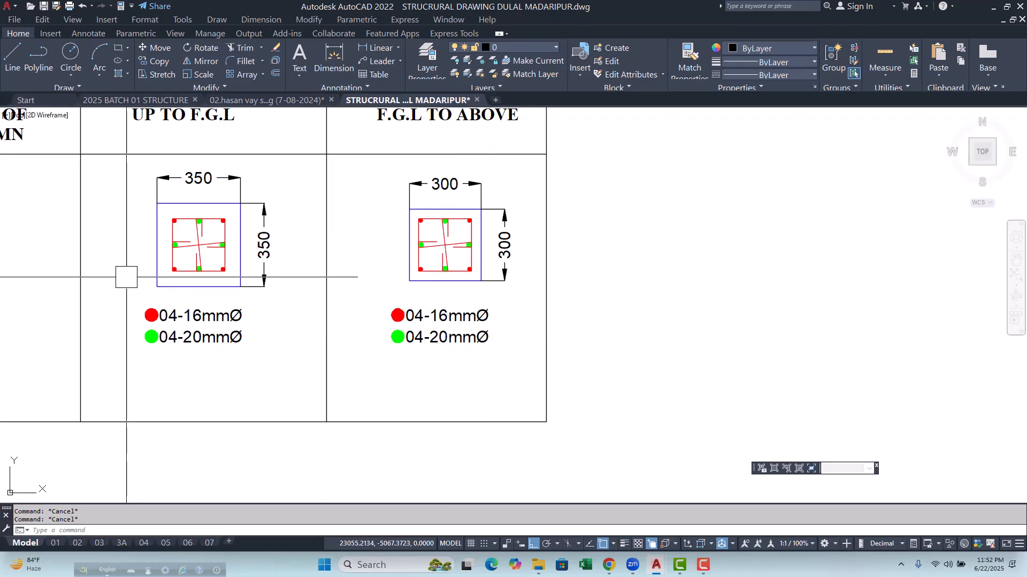
Step: With Ortho off, draw a short diagonal polyline hook from the tie's top edge beside the 350 section's upper-left corner bar, pointing inward
scroll(128, 239, up, 4)
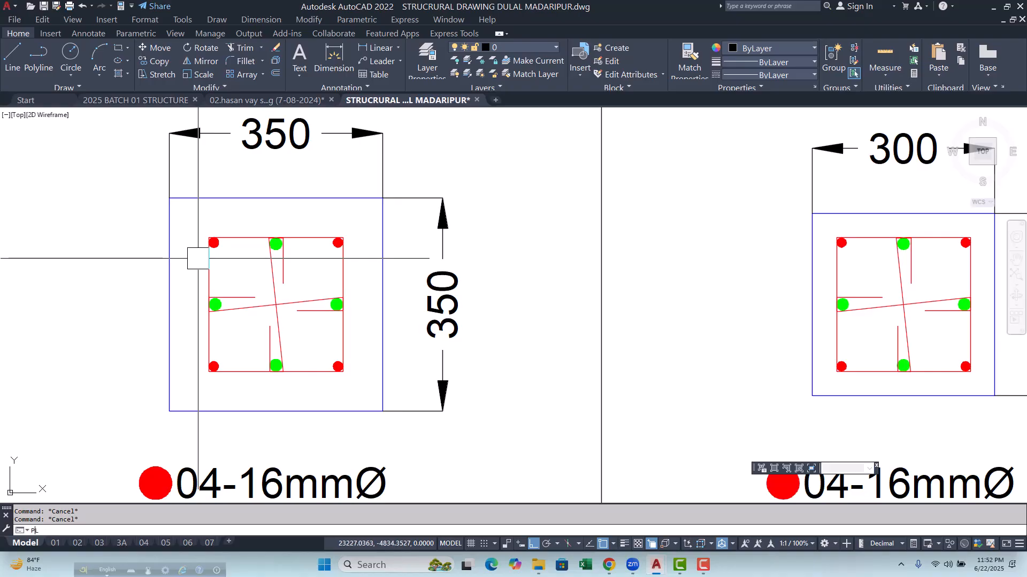
key(Return)
scroll(198, 259, up, 10)
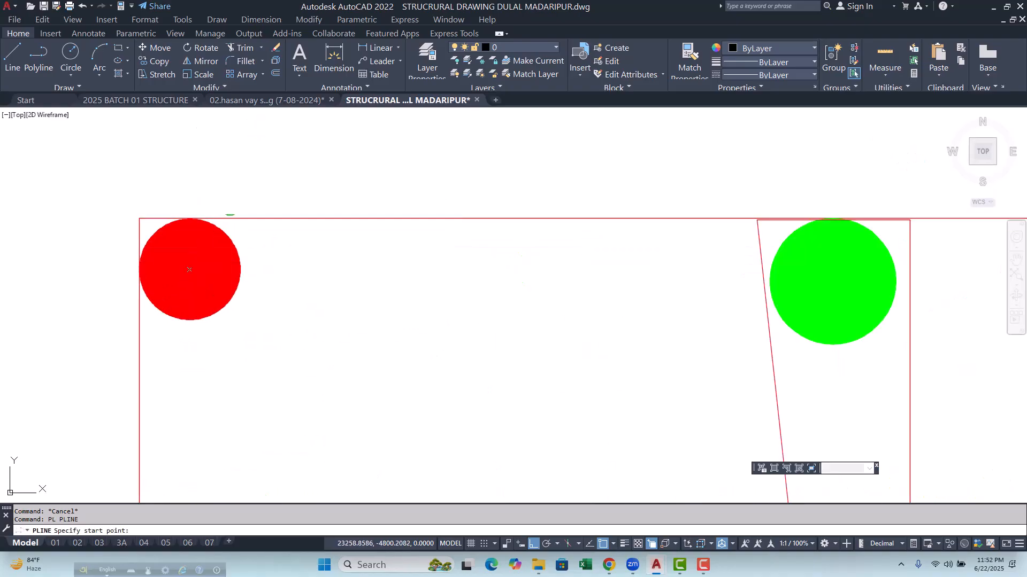
click(230, 219)
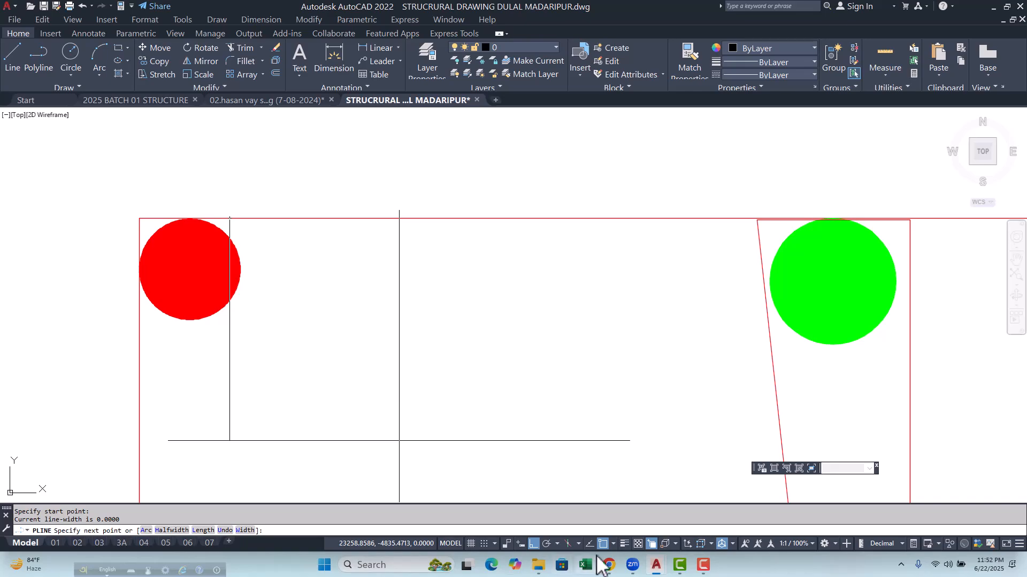
click(535, 544)
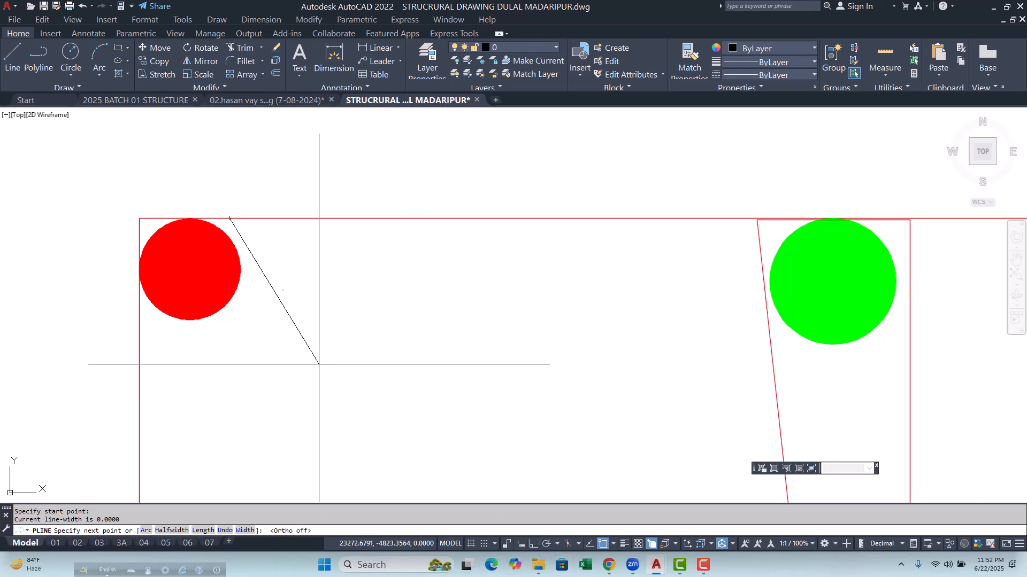
click(365, 355)
key(Escape)
key(Escape)
key(Escape)
scroll(310, 297, down, 6)
scroll(279, 256, up, 6)
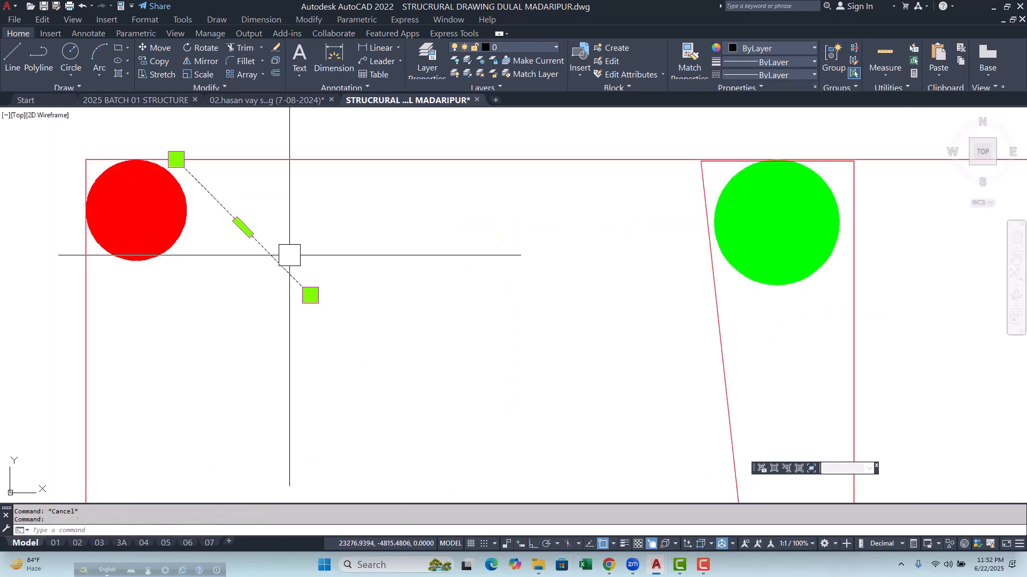
Step: Copy the diagonal hook line to the lower side of the same corner bar, starting on the tie's left edge
text(cp)
key(Return)
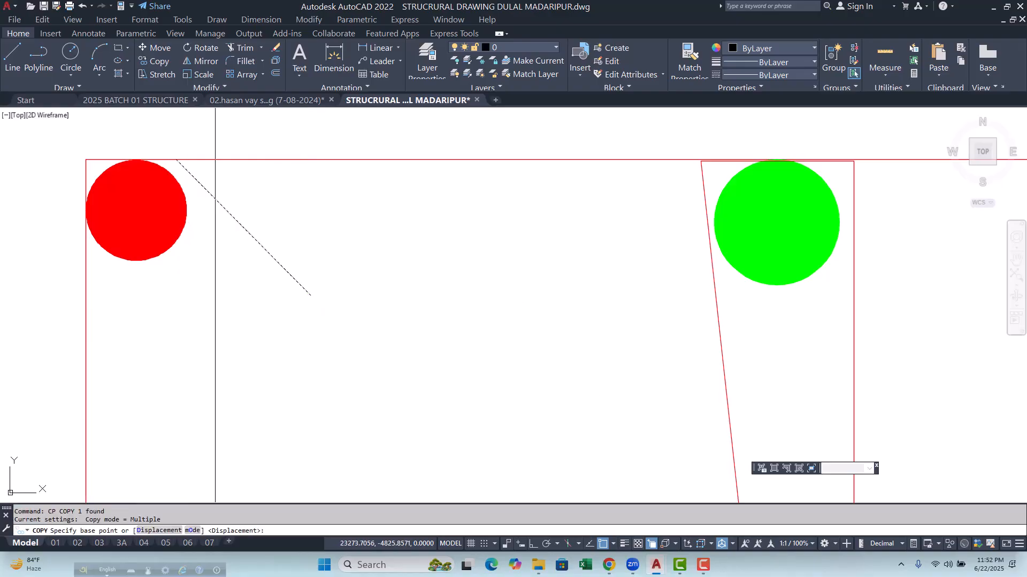
click(176, 159)
key(Escape)
scroll(154, 267, down, 4)
Step: Match the properties of both hook lines to the red tie
text(MA)
key(Return)
click(205, 265)
key(Escape)
key(Escape)
scroll(198, 294, down, 5)
key(Escape)
scroll(200, 318, up, 2)
middle_drag(208, 326, 206, 312)
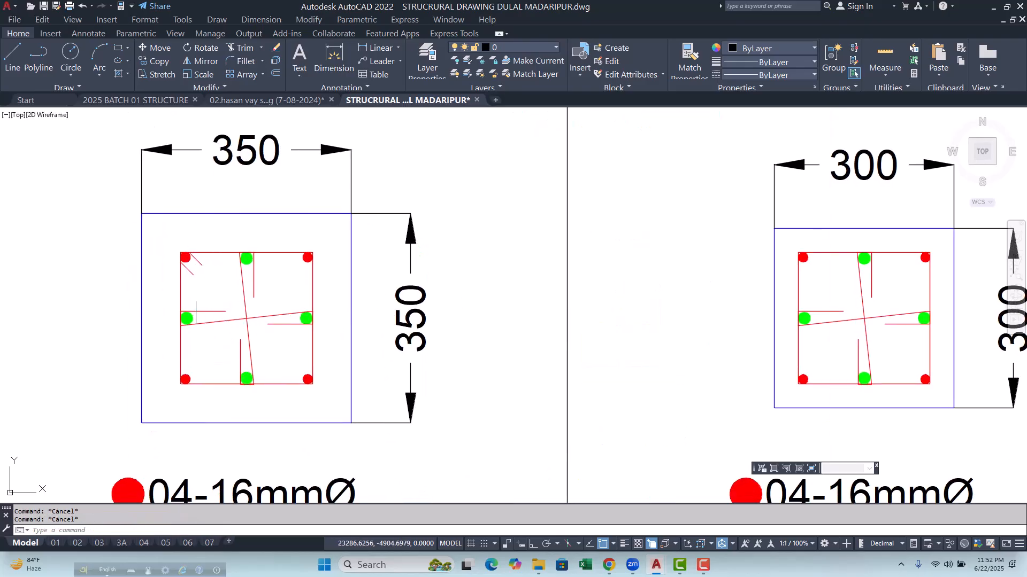
Step: Copy both diagonal hook lines from the 350 section to the same upper-left tie corner of the 300 section
scroll(208, 308, down, 2)
scroll(202, 290, up, 5)
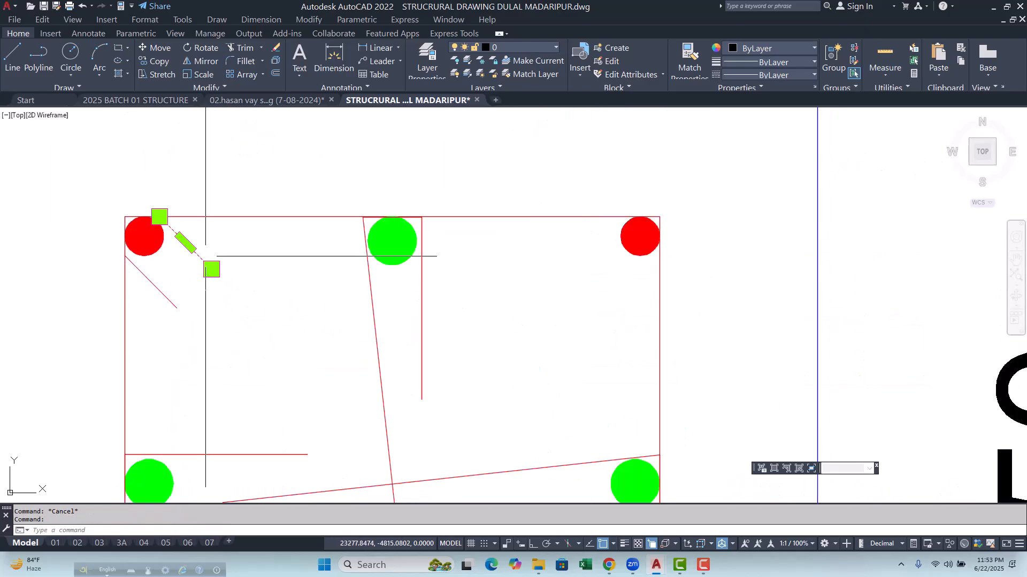
click(170, 298)
text(cp)
key(Return)
click(124, 217)
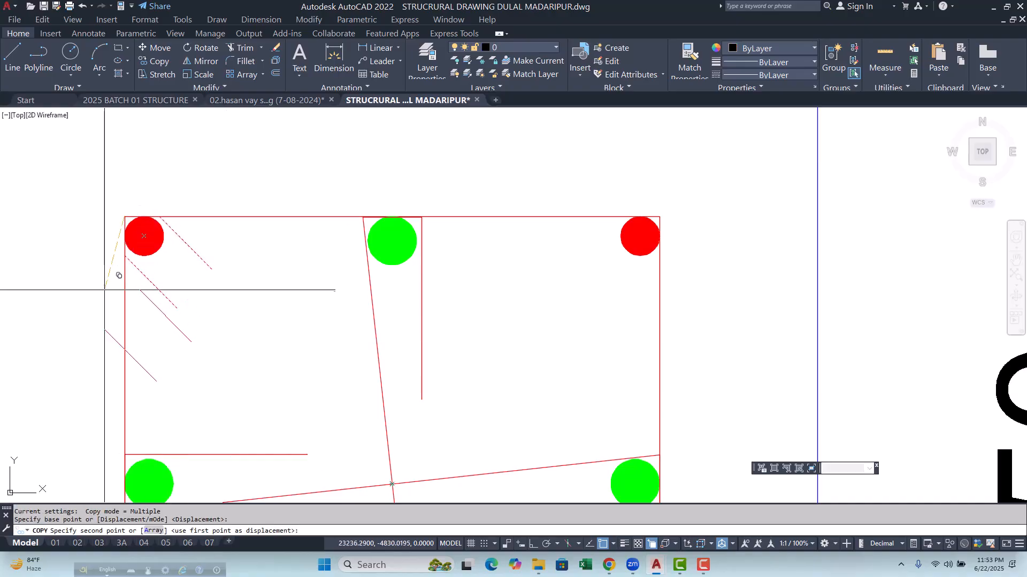
scroll(97, 310, down, 6)
scroll(717, 270, up, 6)
click(614, 265)
key(Escape)
key(Escape)
Step: With Ortho on, draw a horizontal leader whose arrow touches the right side of the 350 section's tie, extending past the vertical dimension
scroll(497, 270, down, 6)
middle_drag(479, 333, 381, 290)
middle_drag(419, 329, 403, 290)
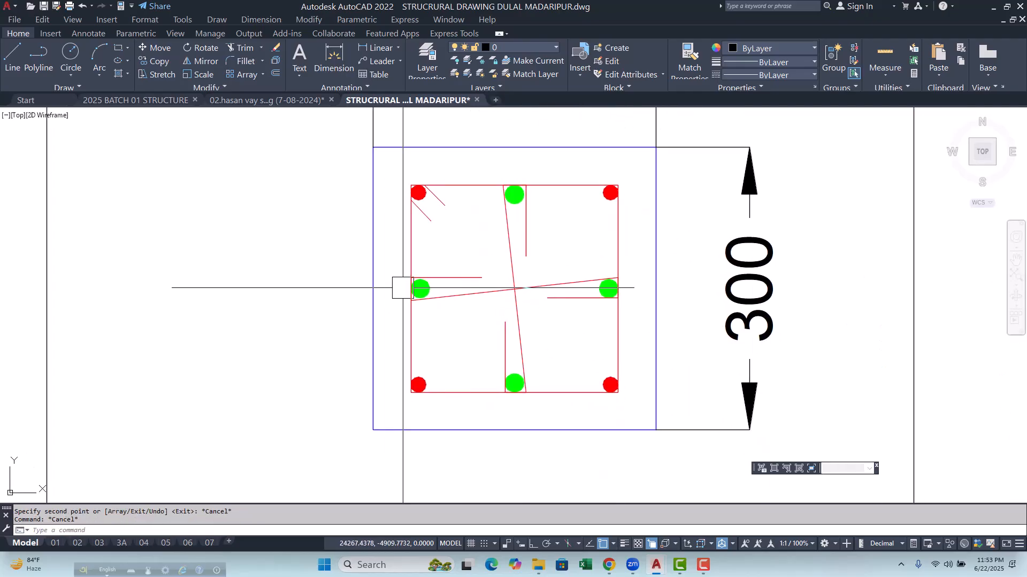
scroll(402, 288, down, 6)
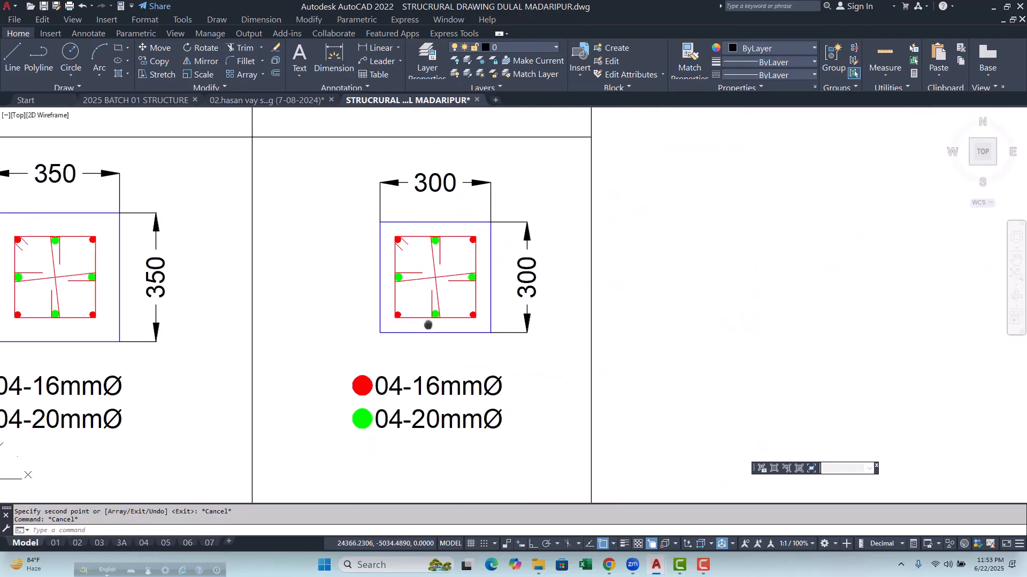
scroll(243, 302, up, 5)
scroll(243, 302, down, 6)
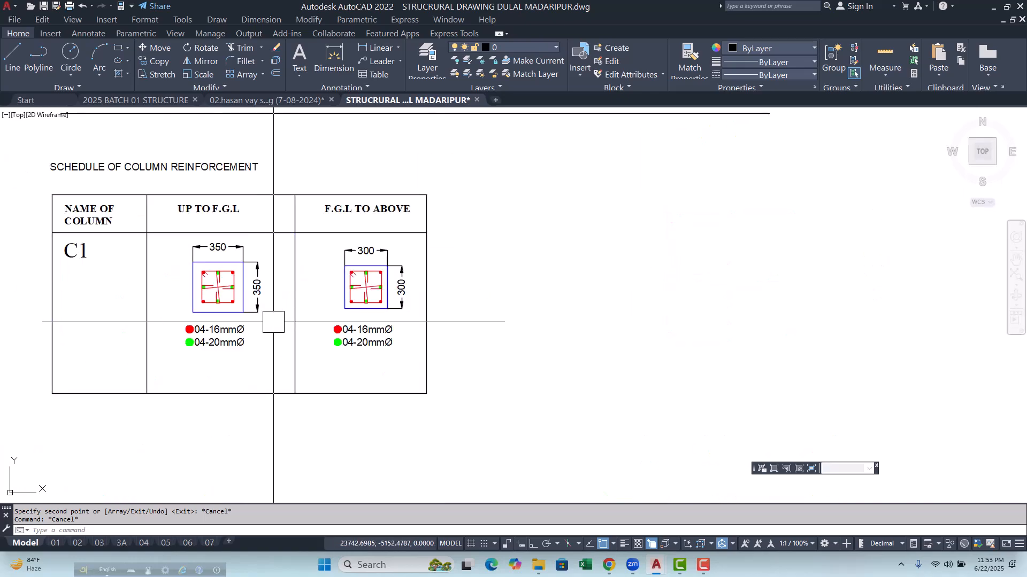
text(le)
key(Return)
scroll(245, 304, up, 2)
scroll(245, 304, up, 4)
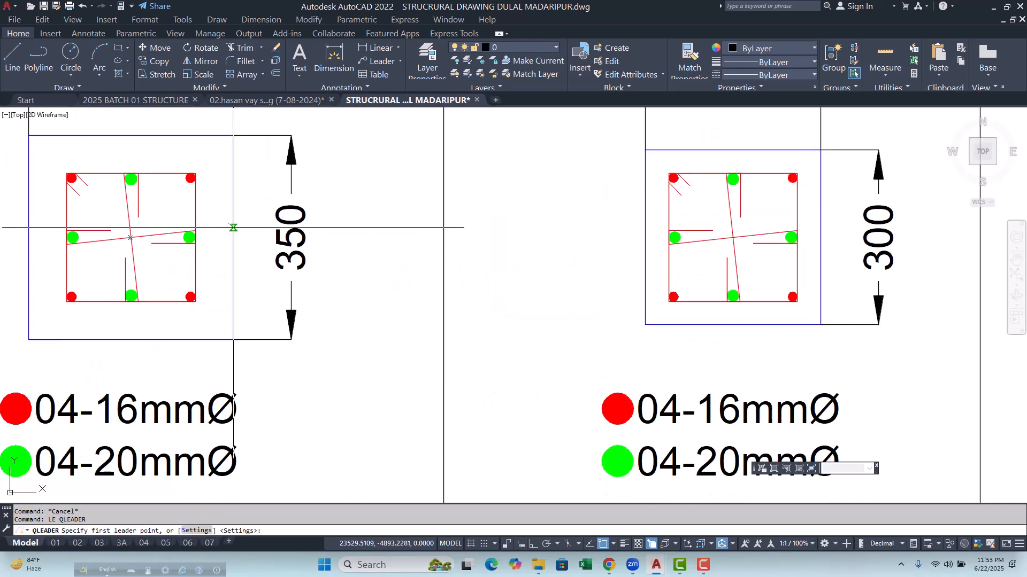
scroll(198, 236, up, 3)
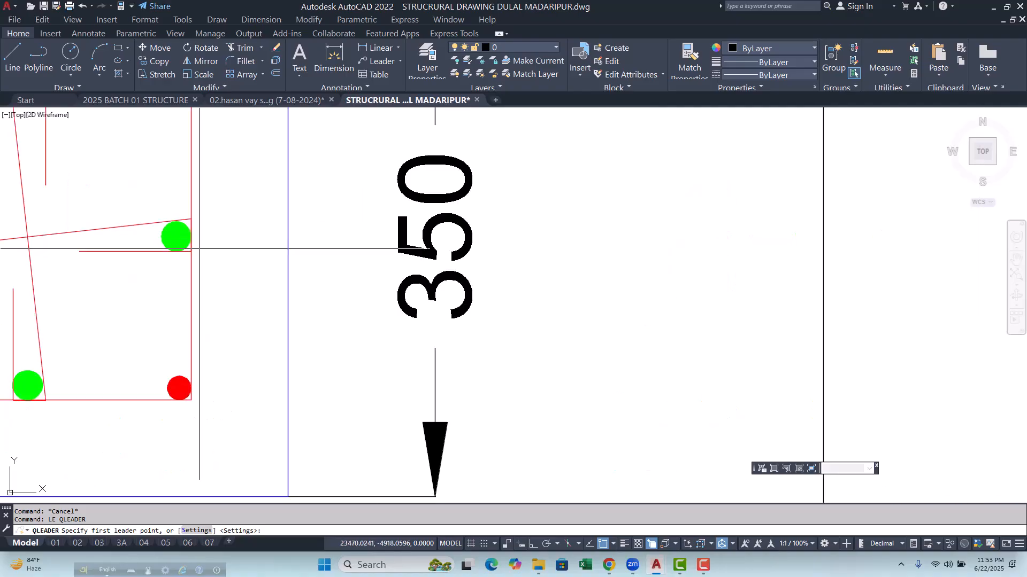
scroll(198, 249, up, 2)
click(177, 293)
scroll(199, 345, down, 5)
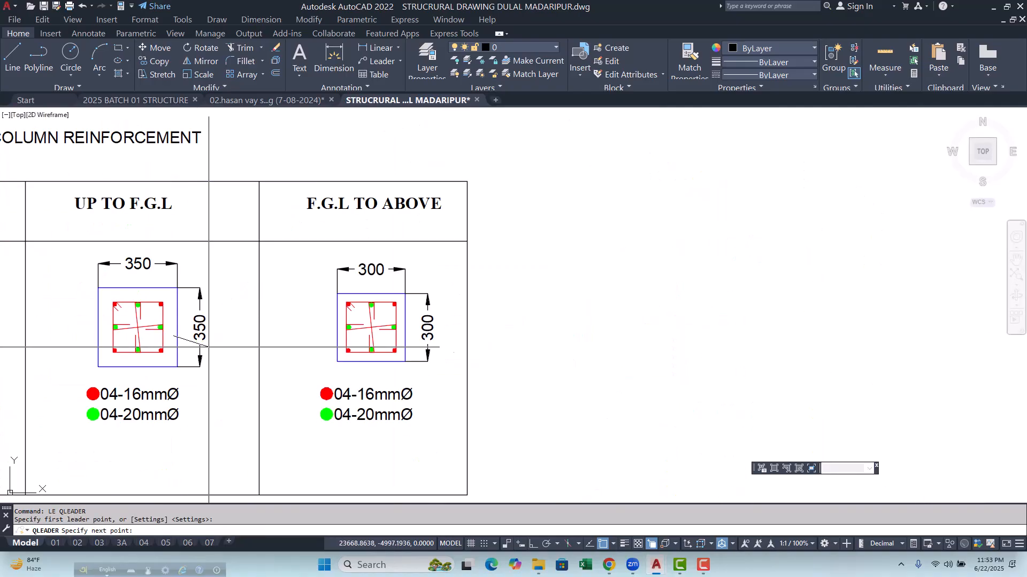
scroll(227, 351, up, 4)
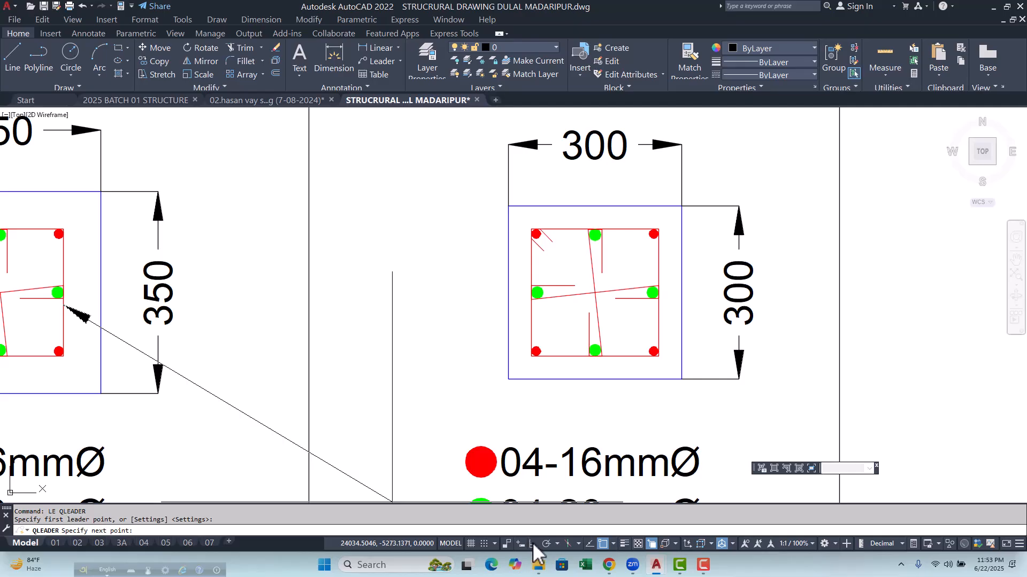
key(Escape)
Step: Place a copy of the 04-16mmØ label at the outer end of the 350 section's tie leader
scroll(253, 350, down, 4)
scroll(253, 351, up, 5)
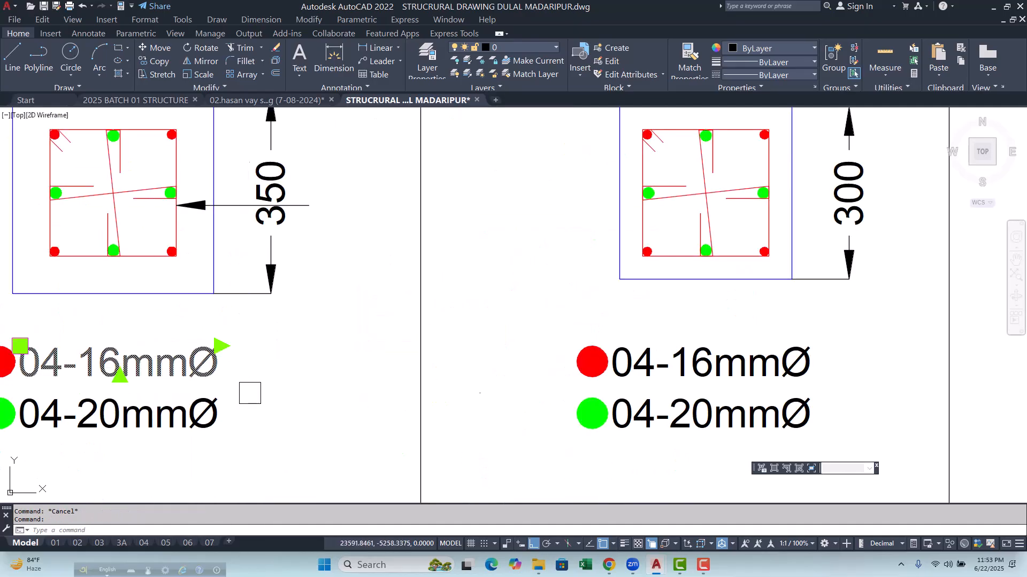
key(ctrl+v)
scroll(320, 399, down, 5)
scroll(326, 362, up, 4)
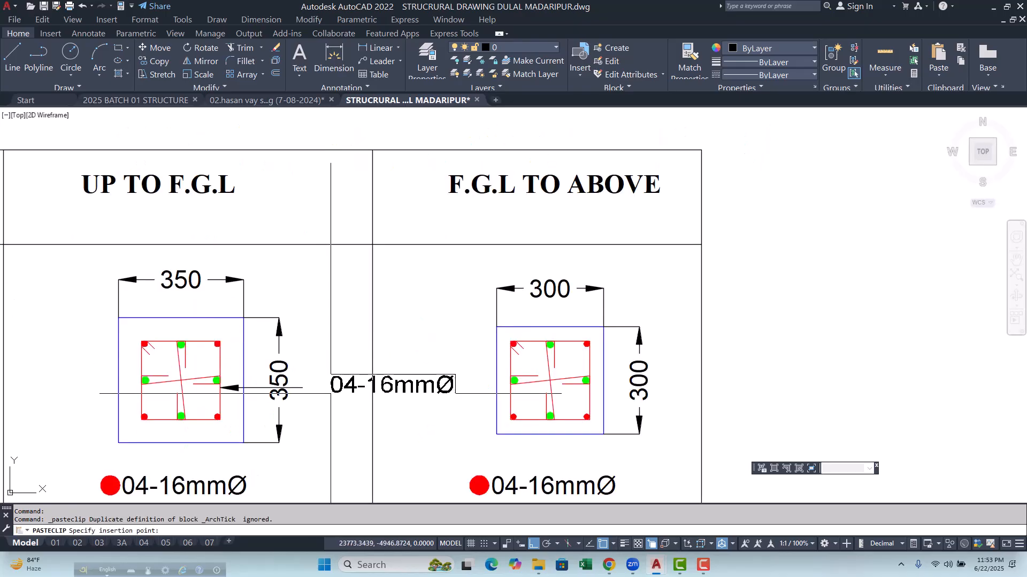
scroll(330, 394, up, 4)
click(267, 404)
double_click(332, 394)
key(ctrl+a)
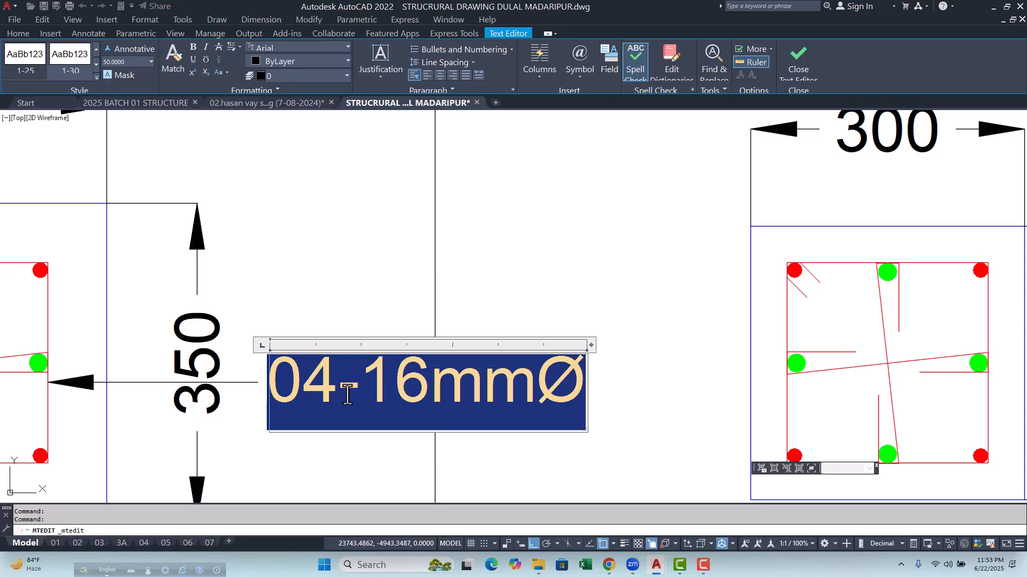
click(358, 396)
drag(359, 388, 312, 383)
key(Delete)
text(6)
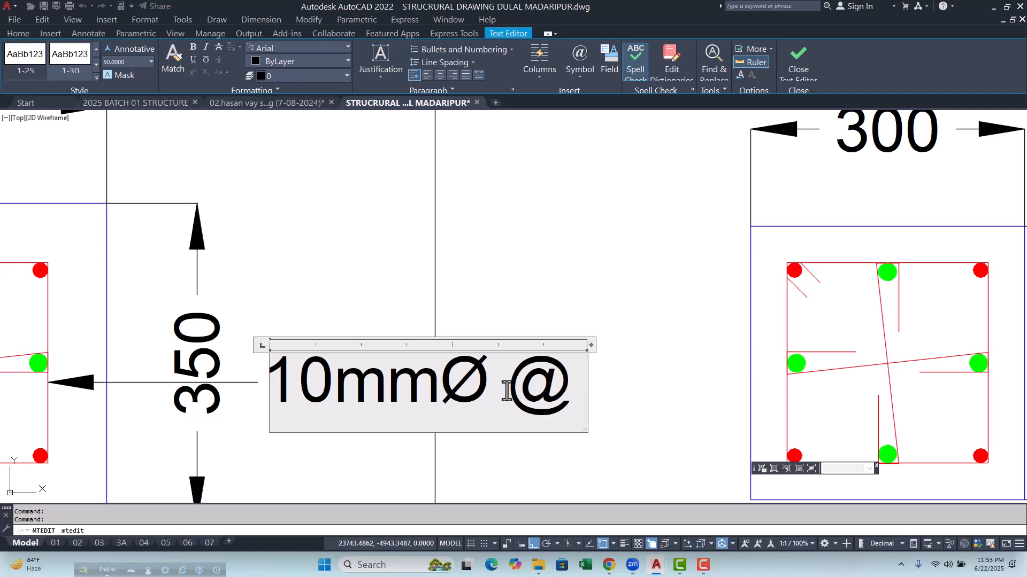
text(100C/C)
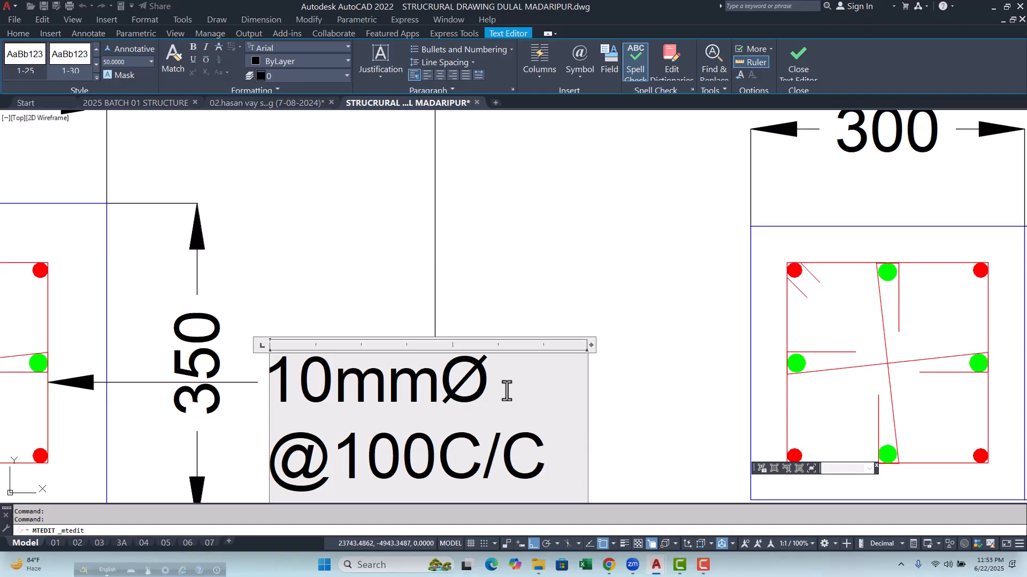
click(567, 310)
scroll(263, 369, down, 5)
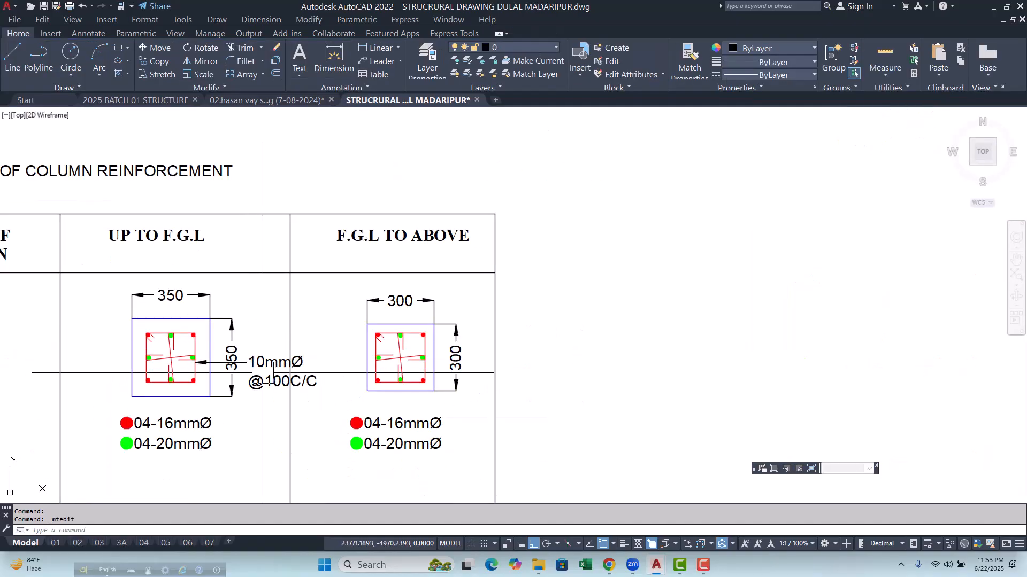
scroll(267, 375, up, 3)
click(282, 380)
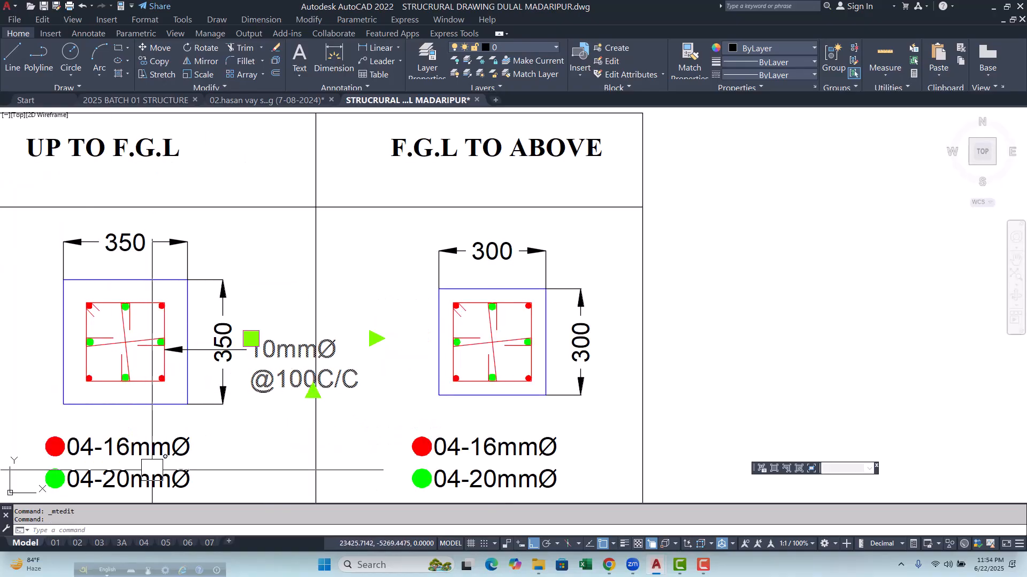
middle_drag(152, 470, 242, 288)
scroll(207, 361, down, 2)
middle_drag(224, 192, 198, 294)
scroll(143, 222, up, 2)
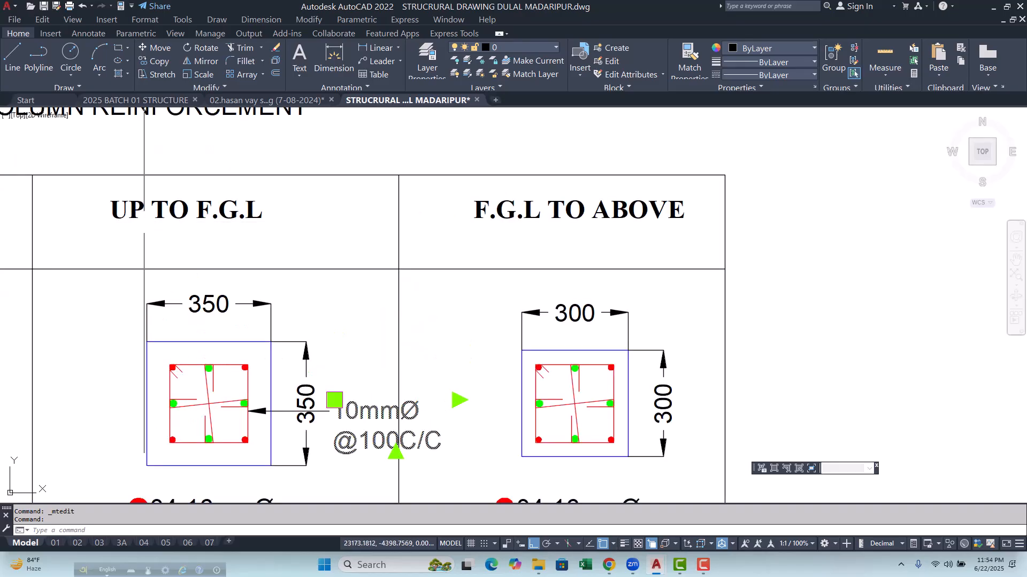
click(155, 62)
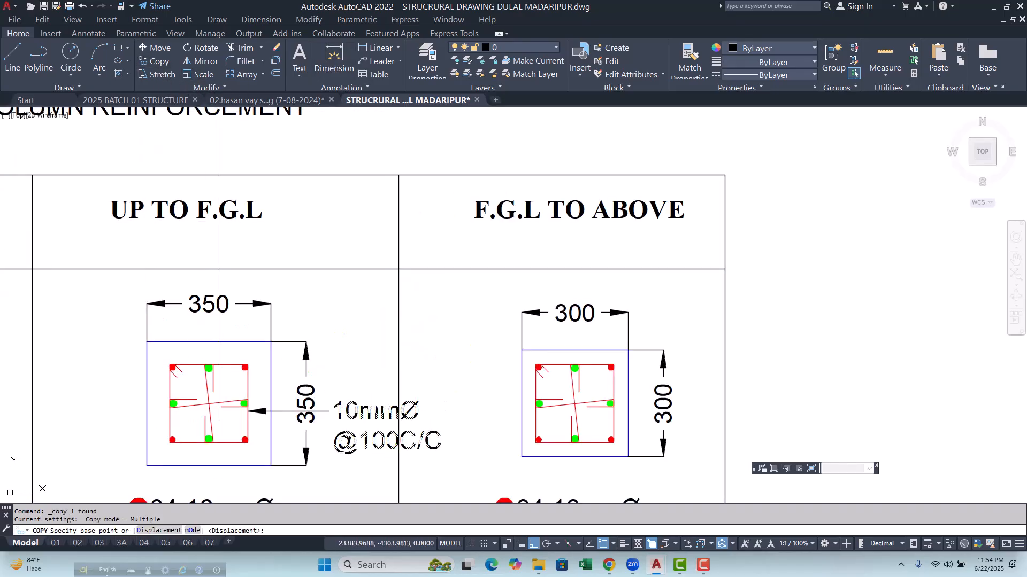
click(271, 465)
scroll(321, 427, down, 2)
scroll(444, 375, up, 3)
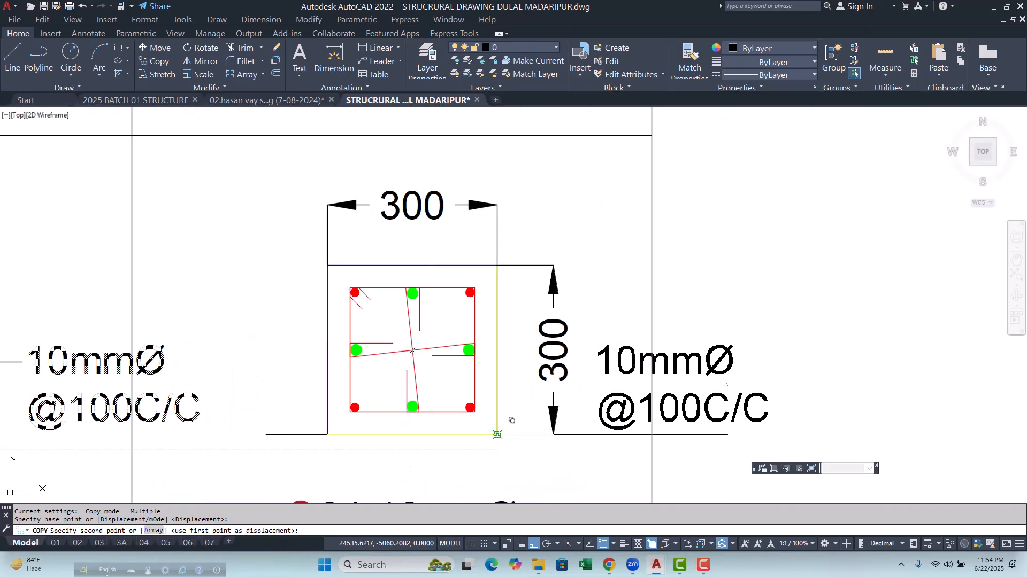
click(497, 434)
scroll(498, 428, down, 3)
key(Escape)
Step: Copy the tie leader to the 300 section, from the 350 outline's lower-right corner to that of the 300 outline
scroll(164, 335, up, 4)
click(164, 334)
scroll(163, 337, down, 3)
key(Return)
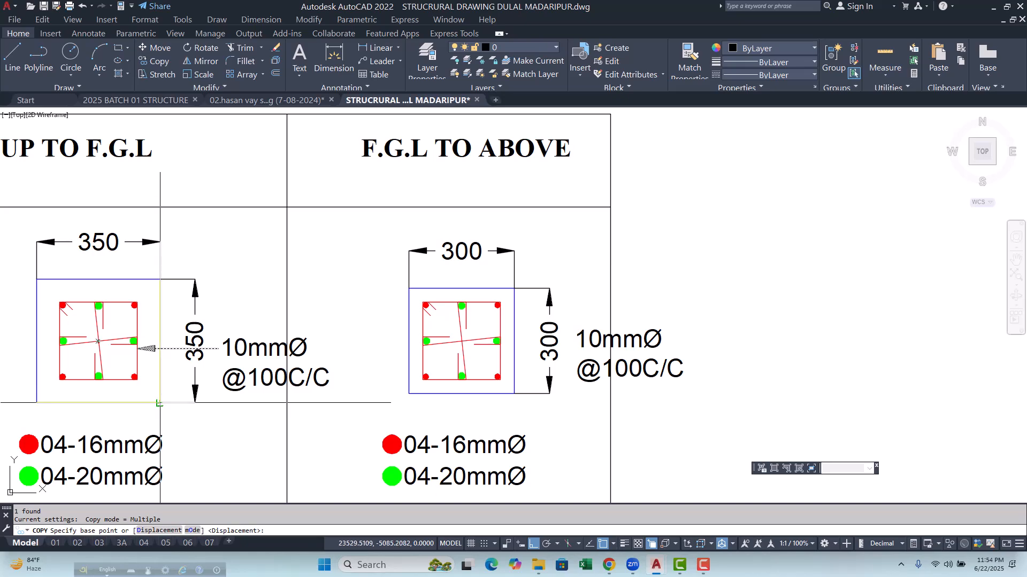
click(159, 403)
click(514, 394)
key(Escape)
key(Escape)
key(Escape)
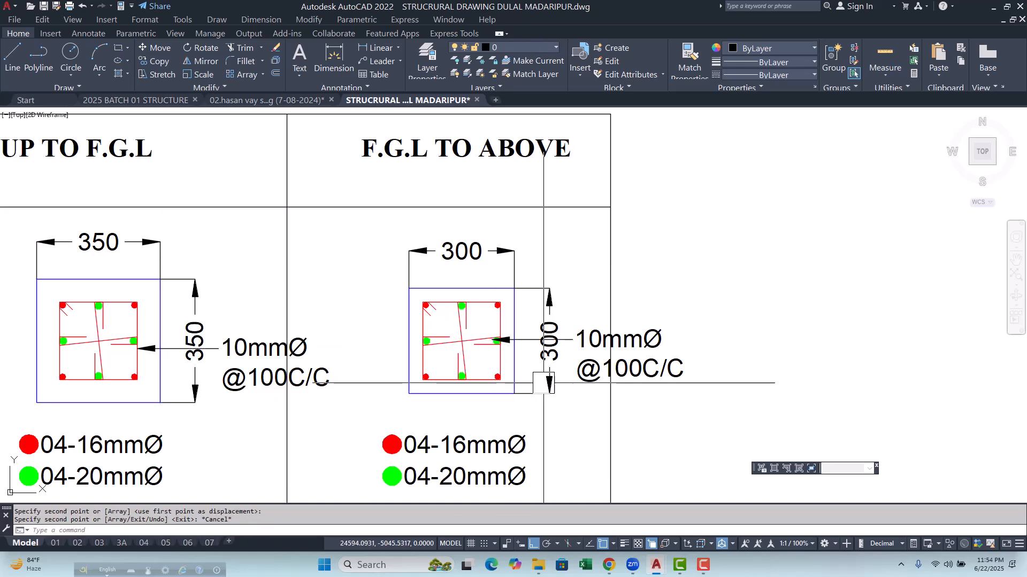
Step: Move the 300 section's tie leader and label slightly straight down, clear of the green bar on the tie's right side
scroll(548, 368, up, 4)
click(526, 296)
scroll(456, 297, up, 2)
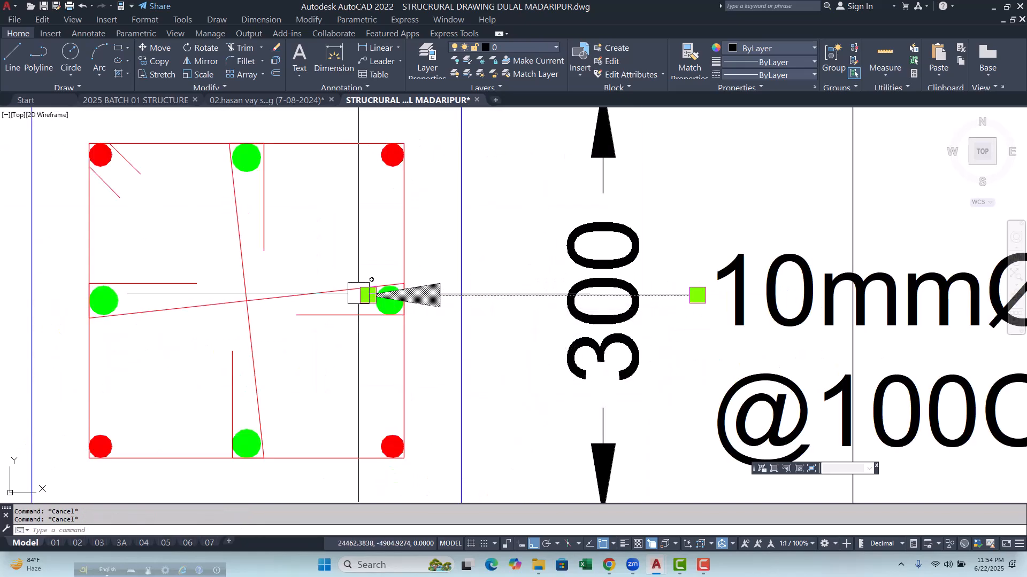
click(359, 294)
click(402, 333)
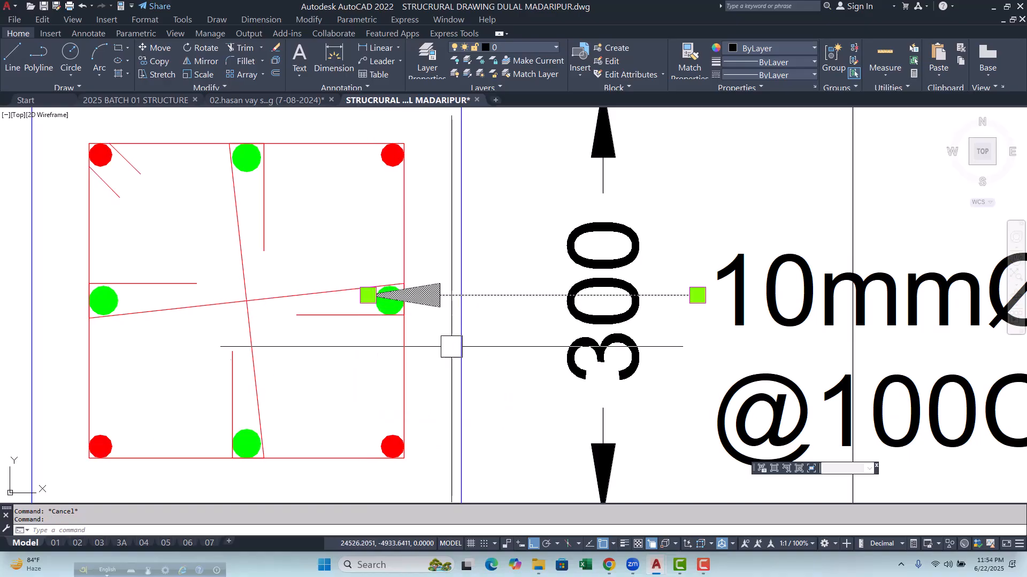
scroll(366, 333, down, 2)
click(527, 325)
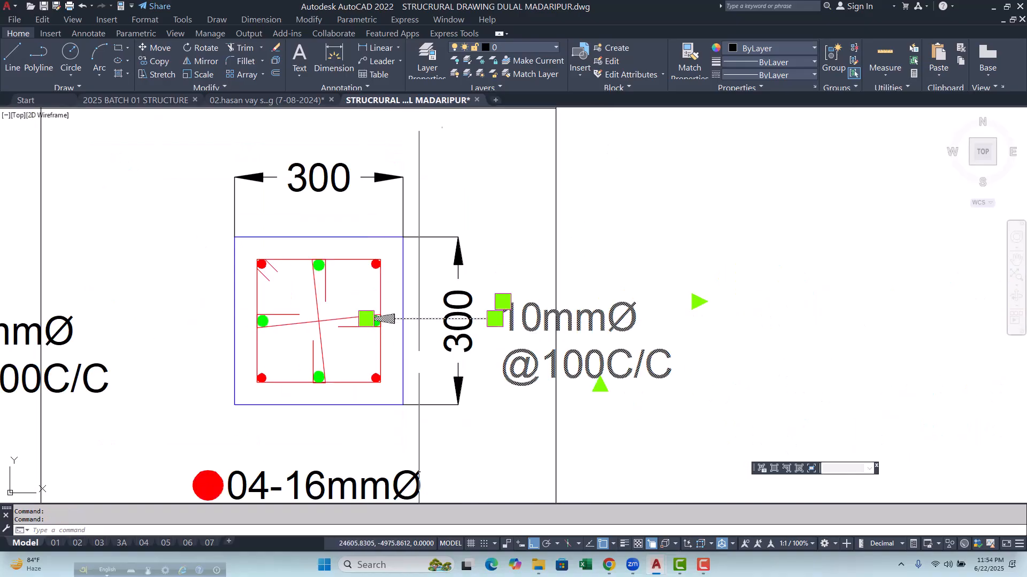
scroll(408, 364, up, 1)
text(m)
key(space)
click(433, 355)
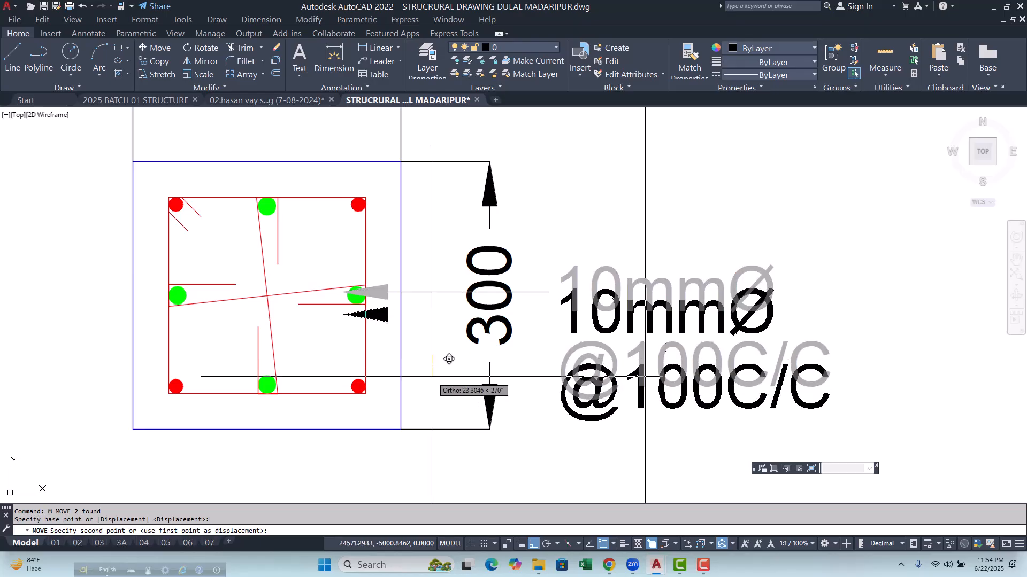
click(433, 394)
Step: Stretch the 300 section's leader arrow tip horizontally onto the right edge of its tie
click(335, 331)
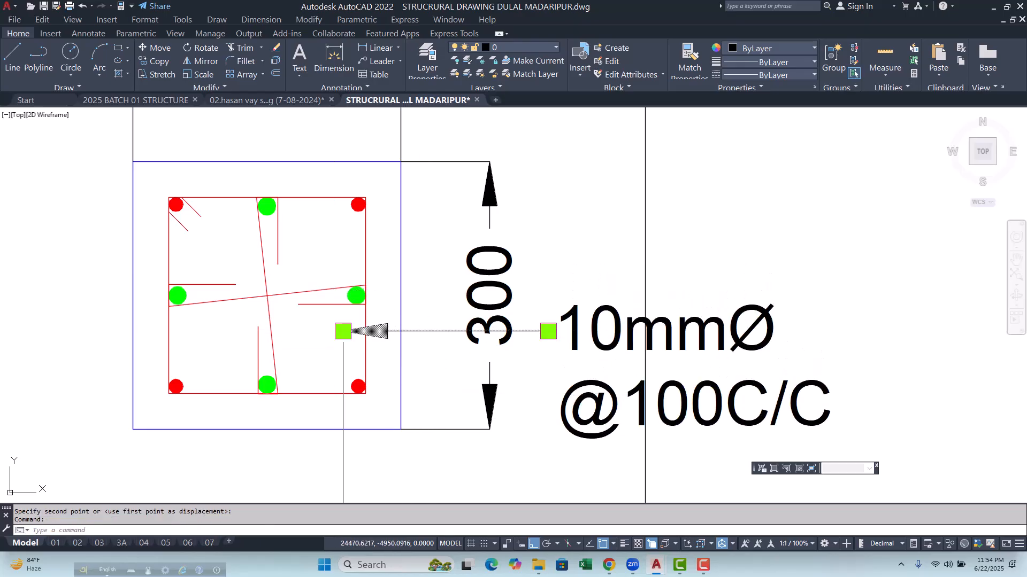
click(342, 331)
click(365, 331)
key(Escape)
key(Escape)
scroll(337, 338, down, 4)
scroll(491, 375, up, 2)
double_click(491, 373)
drag(466, 367, 453, 358)
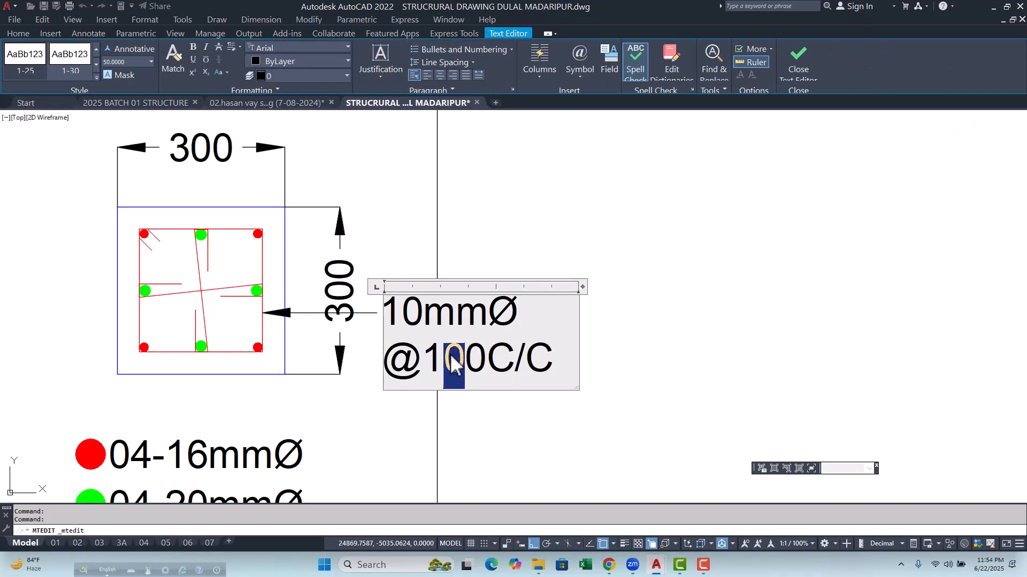
click(544, 448)
Step: Delete the schedule table's right border and move the divider between the section columns right, just past the 350 section's tie label
scroll(505, 399, down, 4)
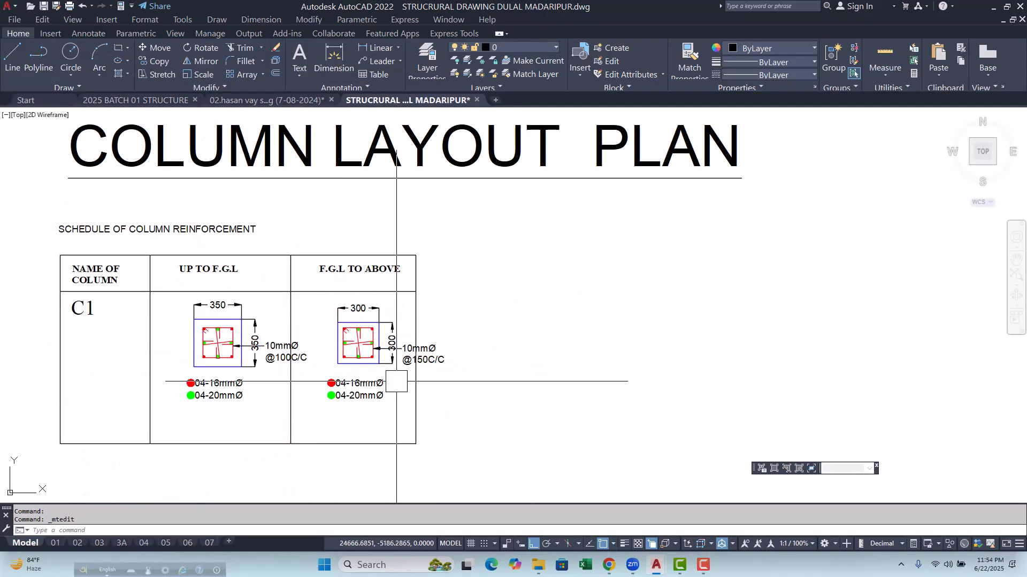
middle_drag(366, 379, 358, 351)
click(407, 368)
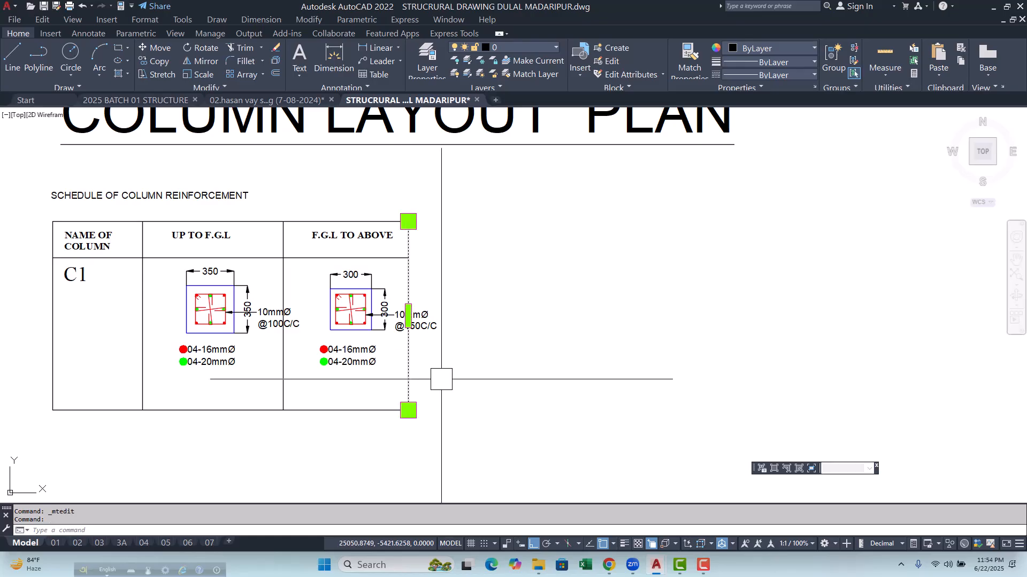
click(283, 364)
text(m)
key(Return)
click(291, 425)
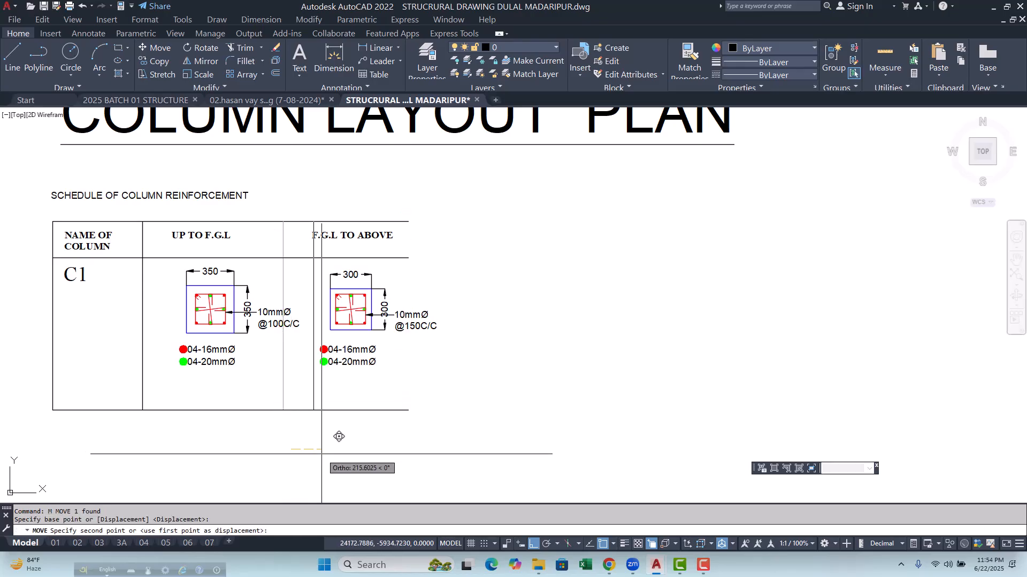
click(319, 443)
key(Escape)
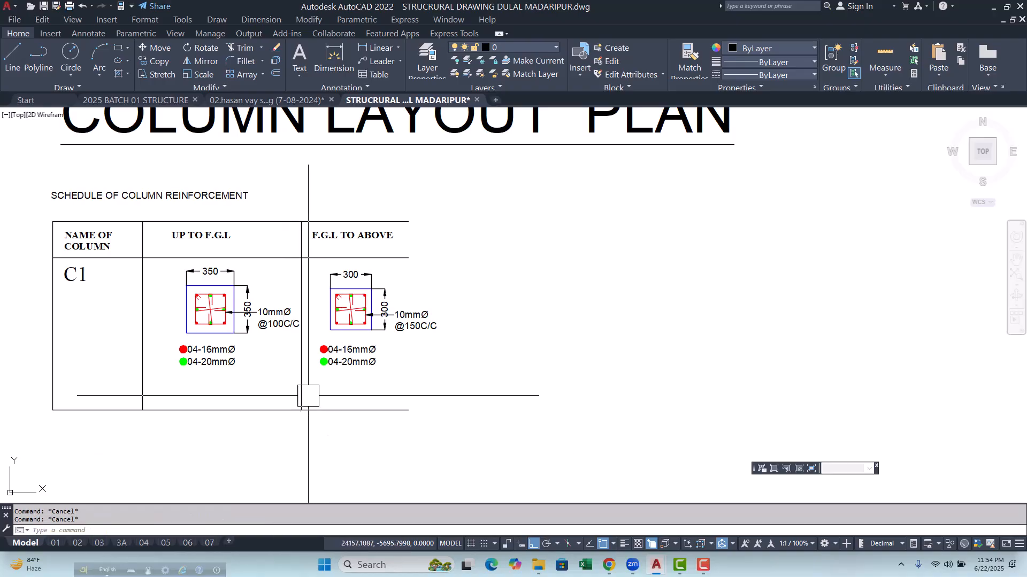
Step: Copy the moved divider right by the UP TO F.G.L column's width to form the table's new right border
click(301, 369)
text(cp)
key(Return)
click(145, 409)
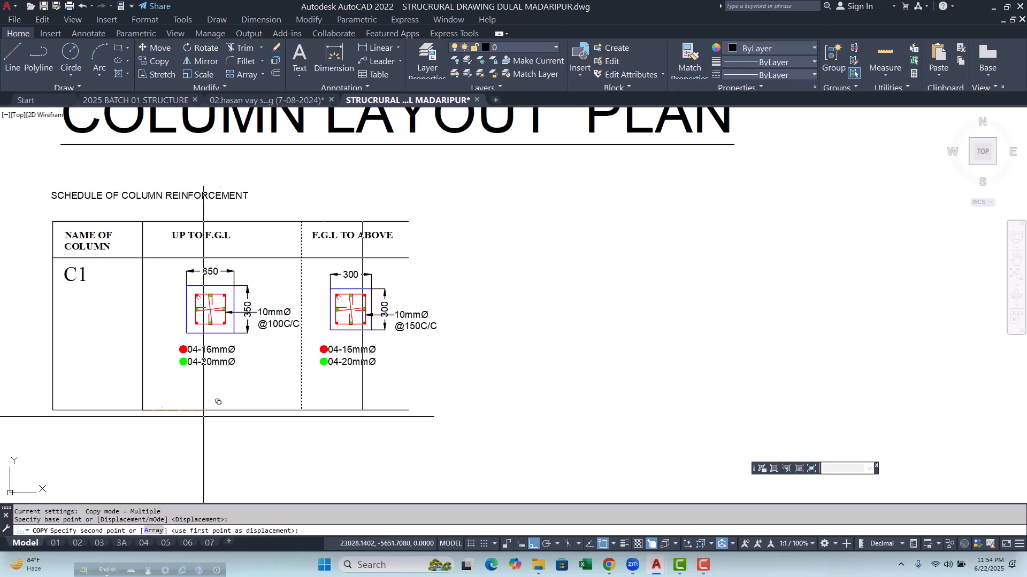
click(301, 411)
key(Escape)
Step: Measure the spacing between adjacent ties in the lower part of the column elevation detail with a temporary linear dimension
scroll(542, 367, down, 10)
scroll(560, 258, down, 4)
scroll(433, 486, up, 6)
scroll(432, 486, down, 2)
scroll(408, 409, up, 8)
click(356, 330)
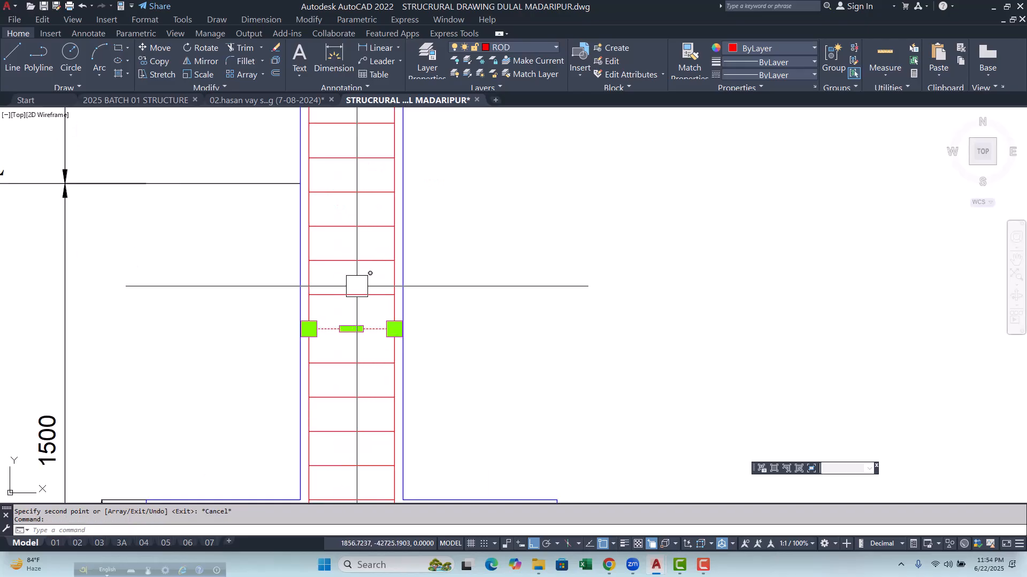
click(367, 51)
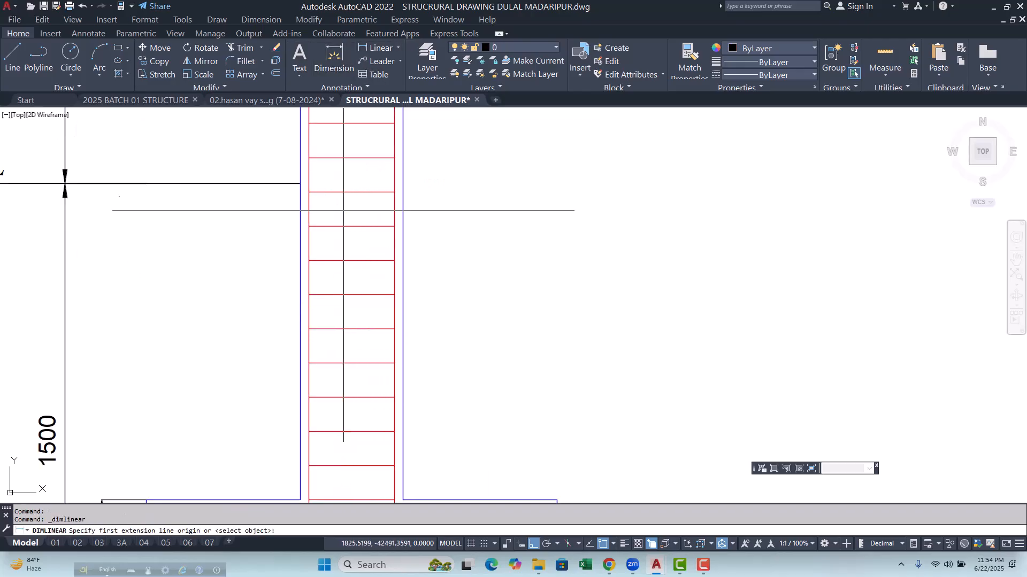
click(344, 294)
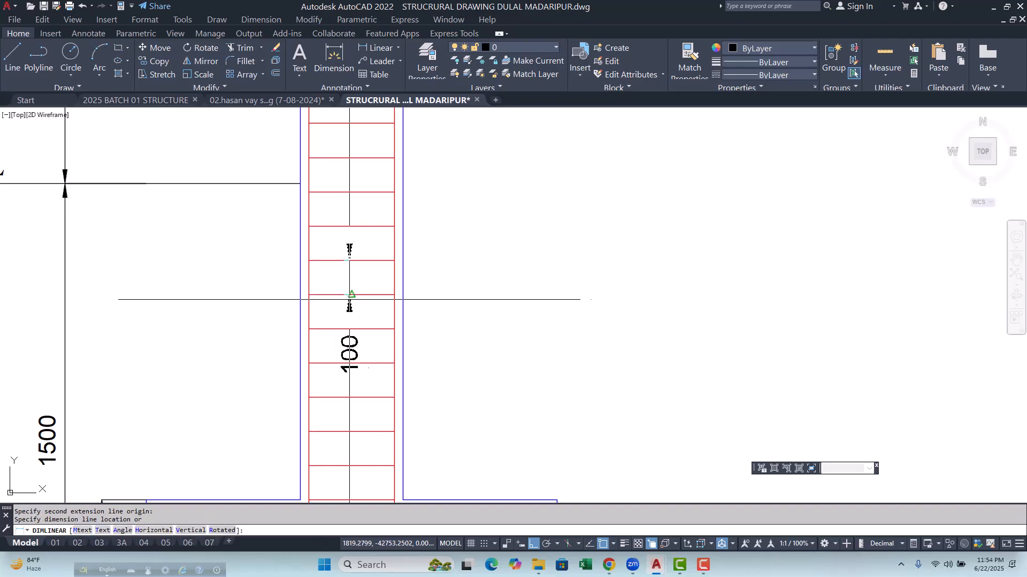
scroll(371, 297, up, 2)
key(Escape)
Step: Measure the spacing between adjacent ties above the grade beam in the column elevation with a temporary linear dimension
scroll(368, 300, down, 5)
middle_drag(350, 248, 319, 365)
key(space)
scroll(319, 364, up, 3)
scroll(319, 365, down, 3)
scroll(330, 248, up, 4)
click(300, 263)
click(297, 312)
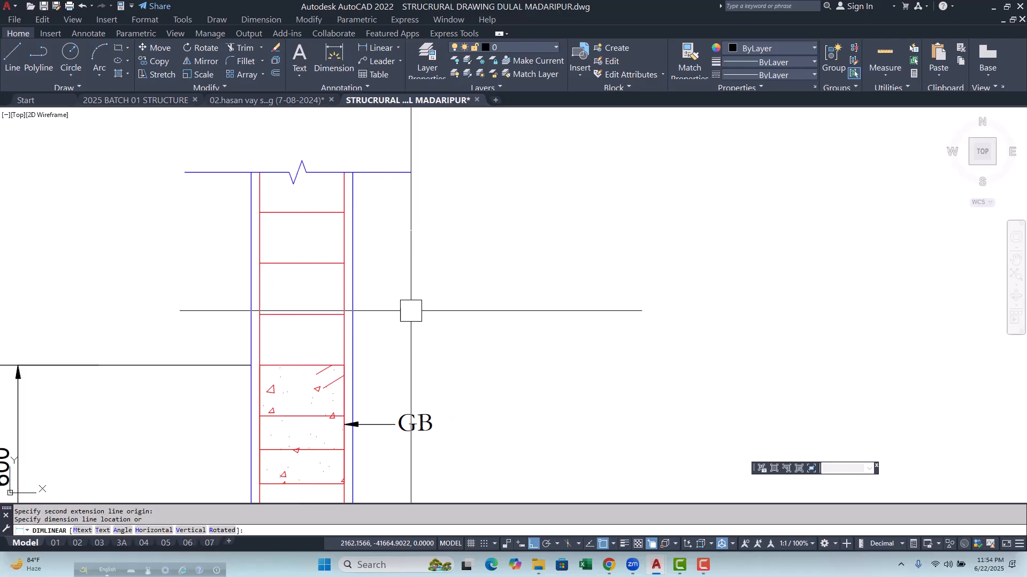
key(Escape)
Step: Stretch the right end of the column schedule's bottom border horizontally to the table's new right border
scroll(411, 311, down, 8)
middle_drag(325, 394, 289, 425)
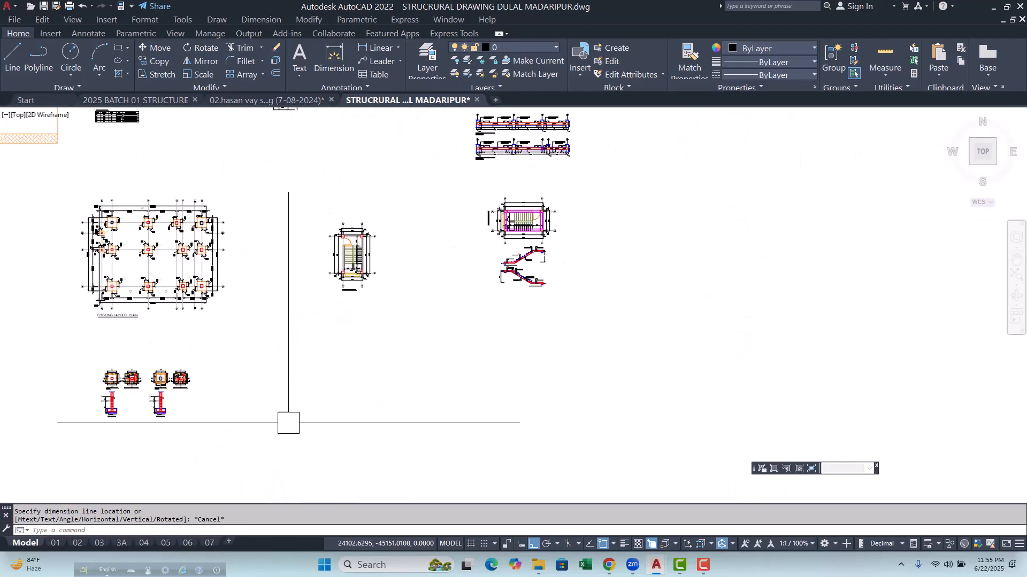
middle_drag(430, 216, 408, 400)
scroll(255, 259, up, 10)
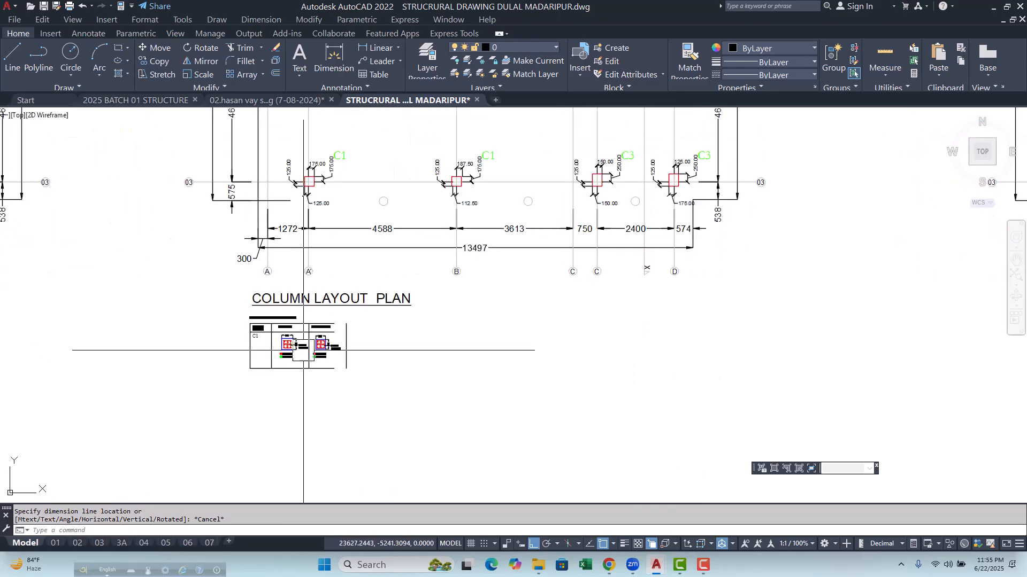
scroll(338, 400, up, 2)
click(339, 404)
click(426, 403)
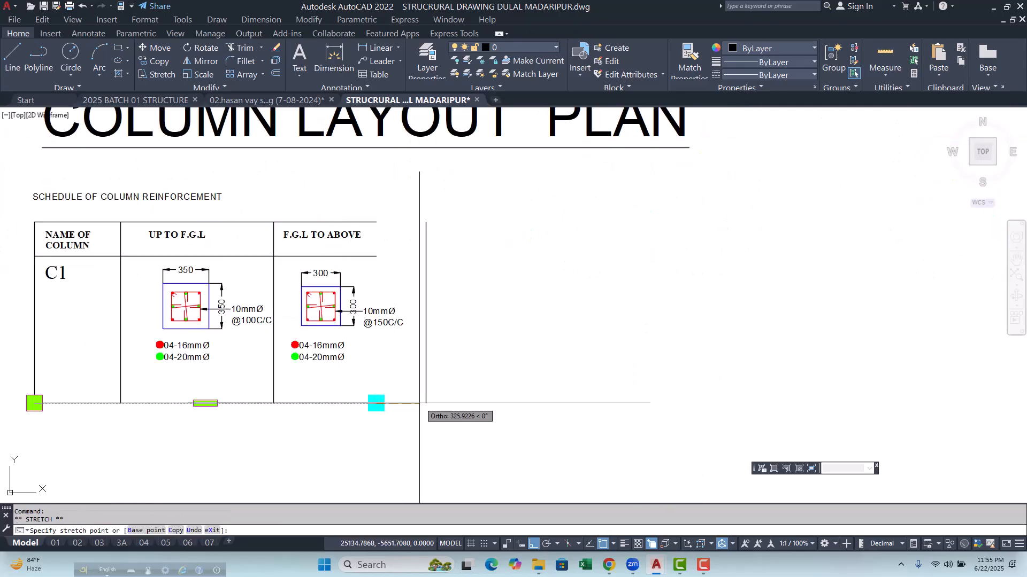
key(Escape)
key(Escape)
Step: Extend the schedule's top border and header row line to the new right border, using that border as the boundary
click(429, 252)
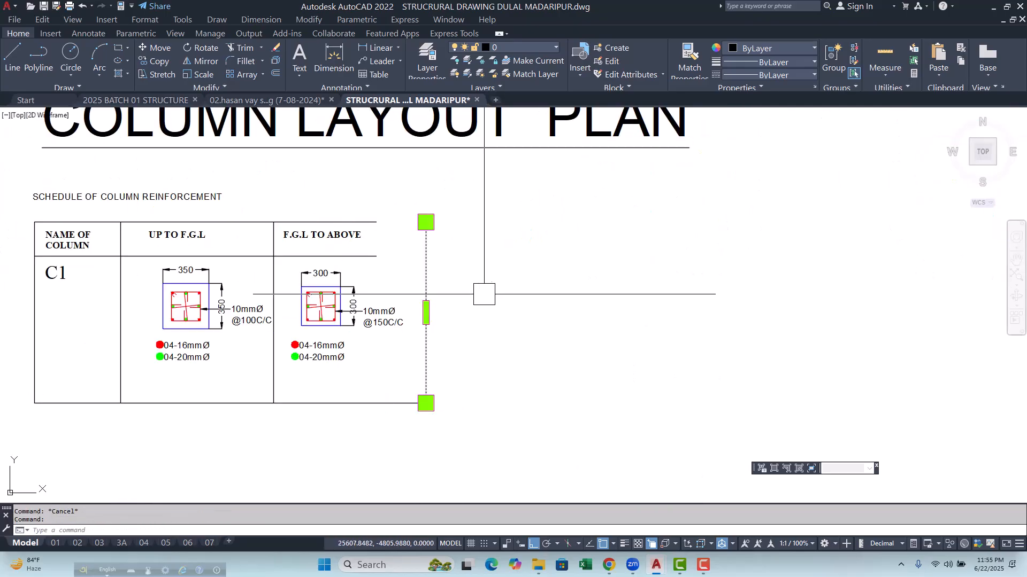
text(EX)
key(Return)
scroll(363, 201, up, 5)
mouse_move(364, 204)
mouse_down()
mouse_move(390, 289)
mouse_move(385, 379)
mouse_up()
key(Escape)
key(Escape)
Step: Move the C1 label straight down to about mid-height of its cell in the NAME OF COLUMN column
scroll(470, 252, down, 5)
scroll(344, 267, up, 4)
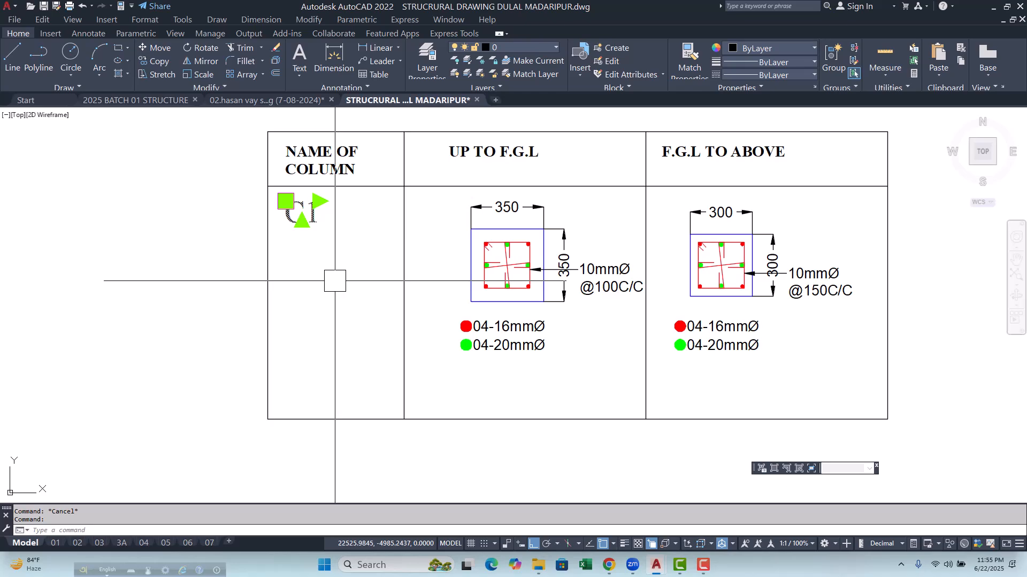
text(m)
key(Return)
click(347, 294)
click(355, 373)
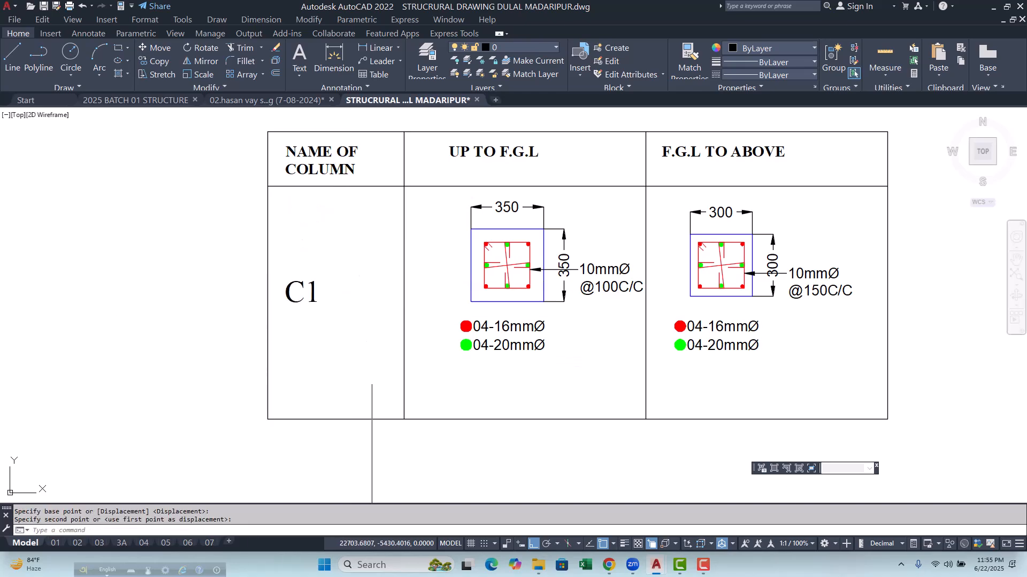
scroll(394, 337, down, 5)
key(Escape)
key(Escape)
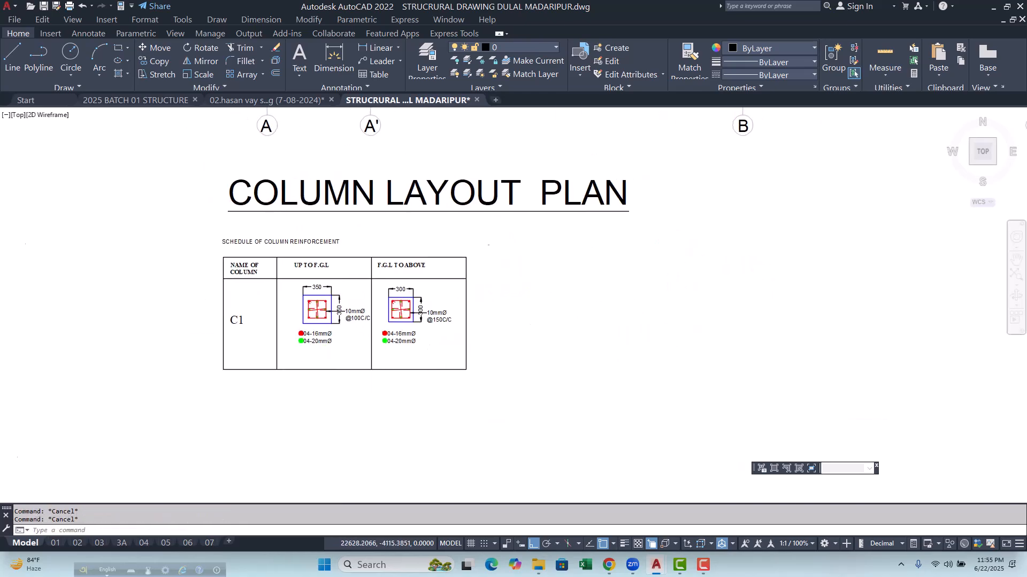
scroll(258, 245, up, 4)
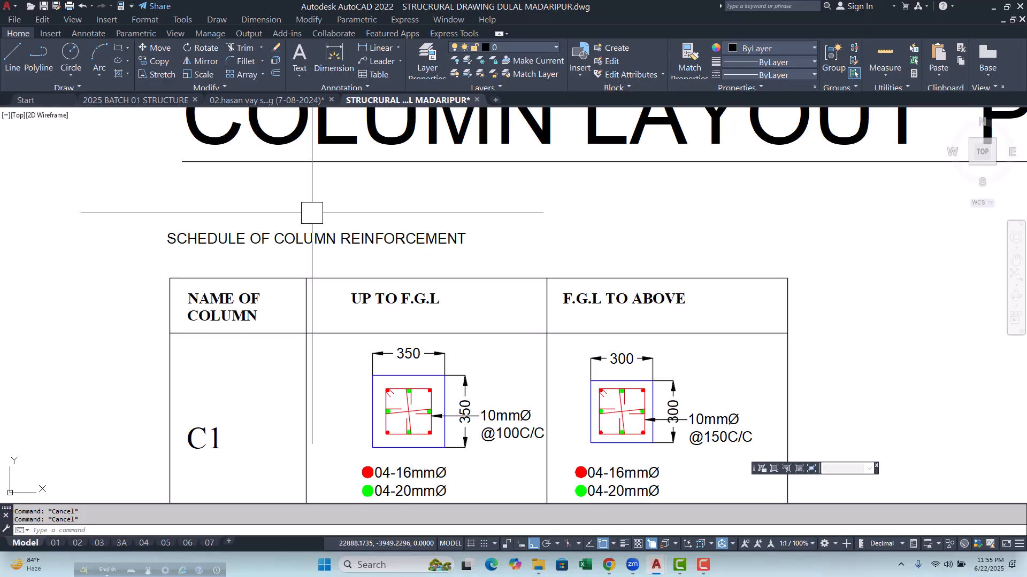